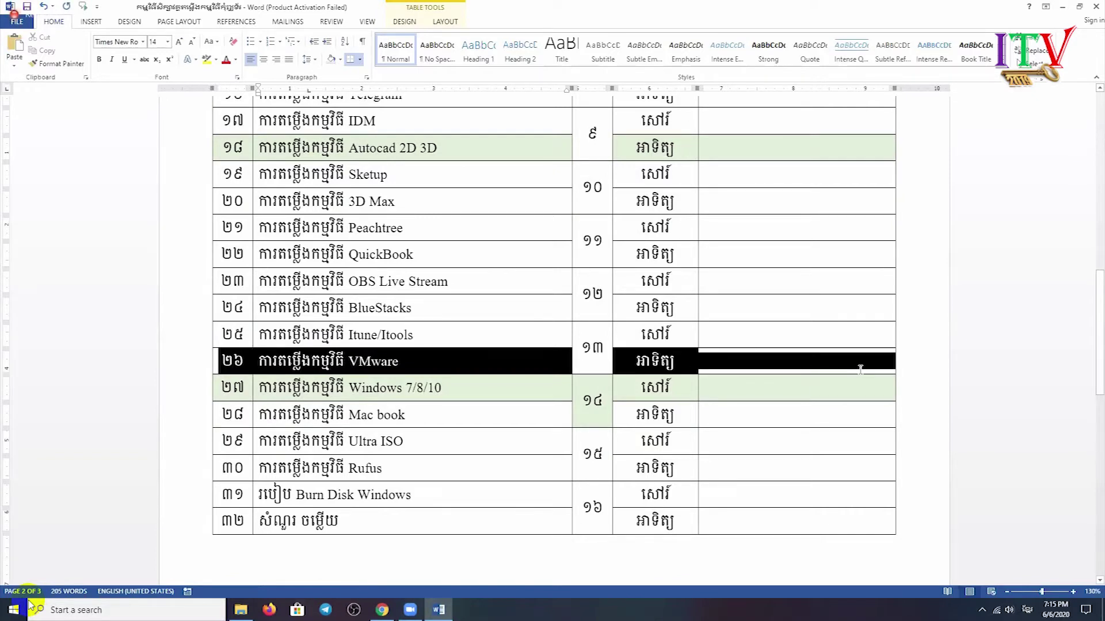
Deselect the table row in the Word document, switch to Chrome and open the site 1337x.to
click(432, 563)
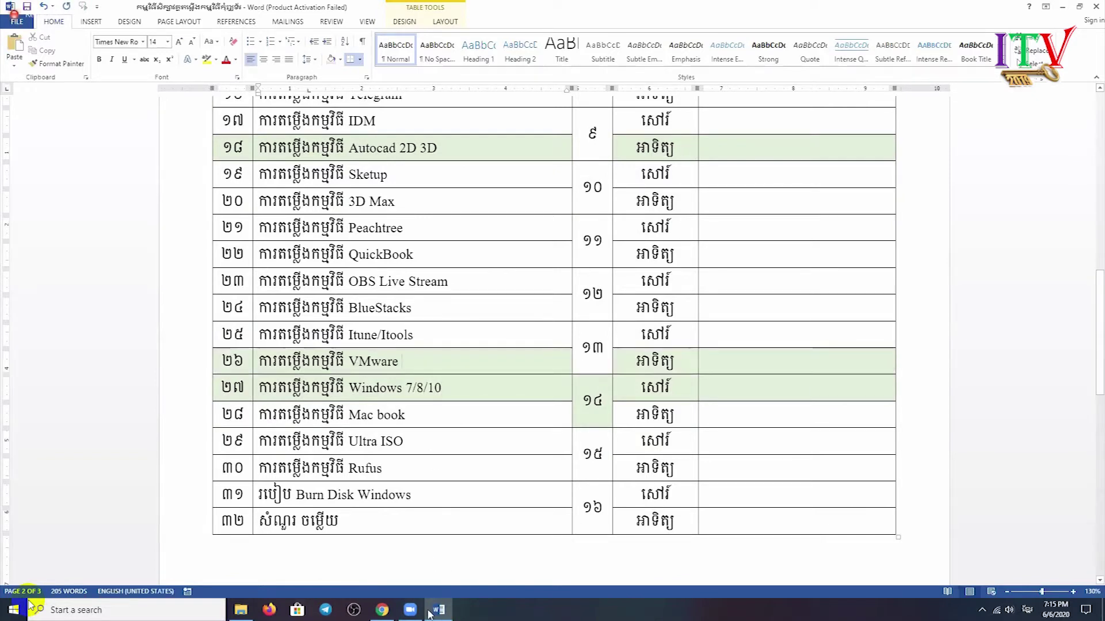
click(382, 610)
text(1337x.to)
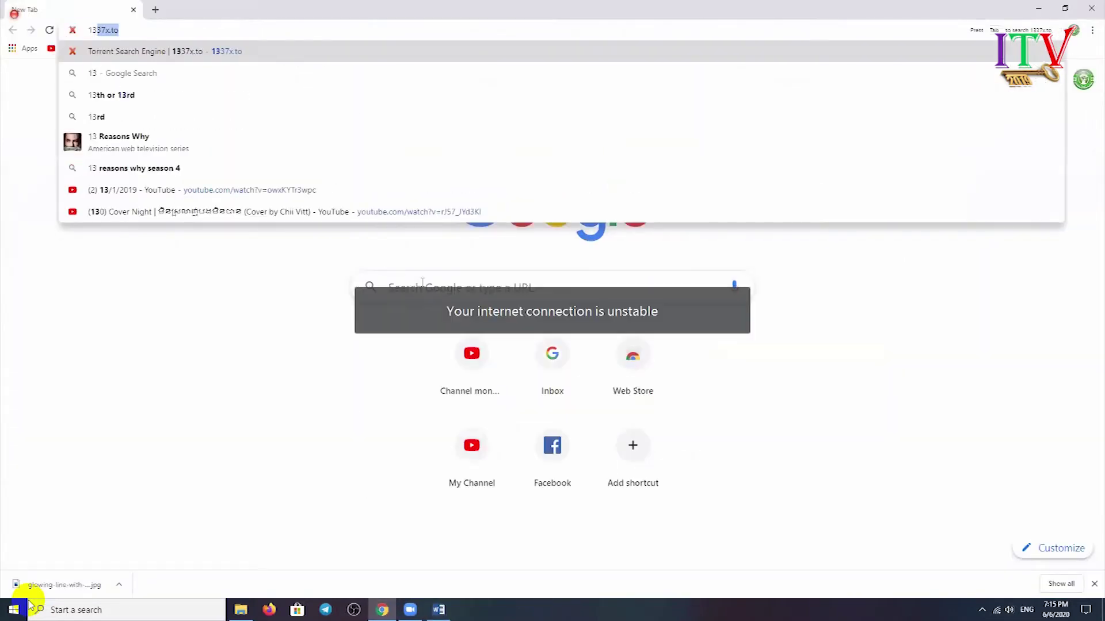
key(Return)
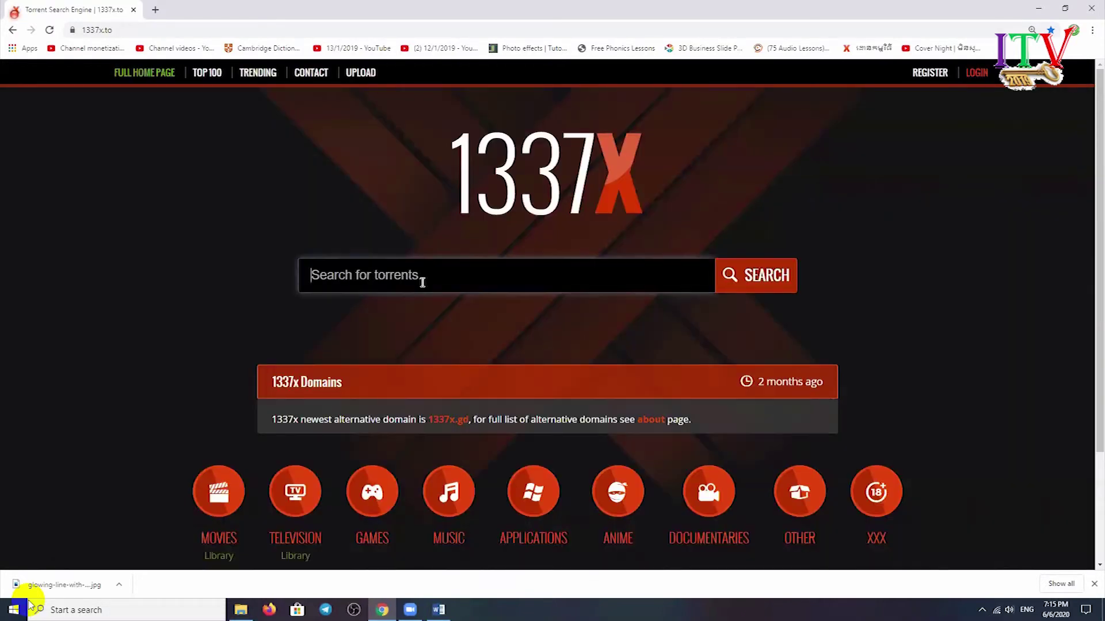
Search the site for vmware, dismiss the extension advert and look through the listed VMware Workstation versions
text(vmw)
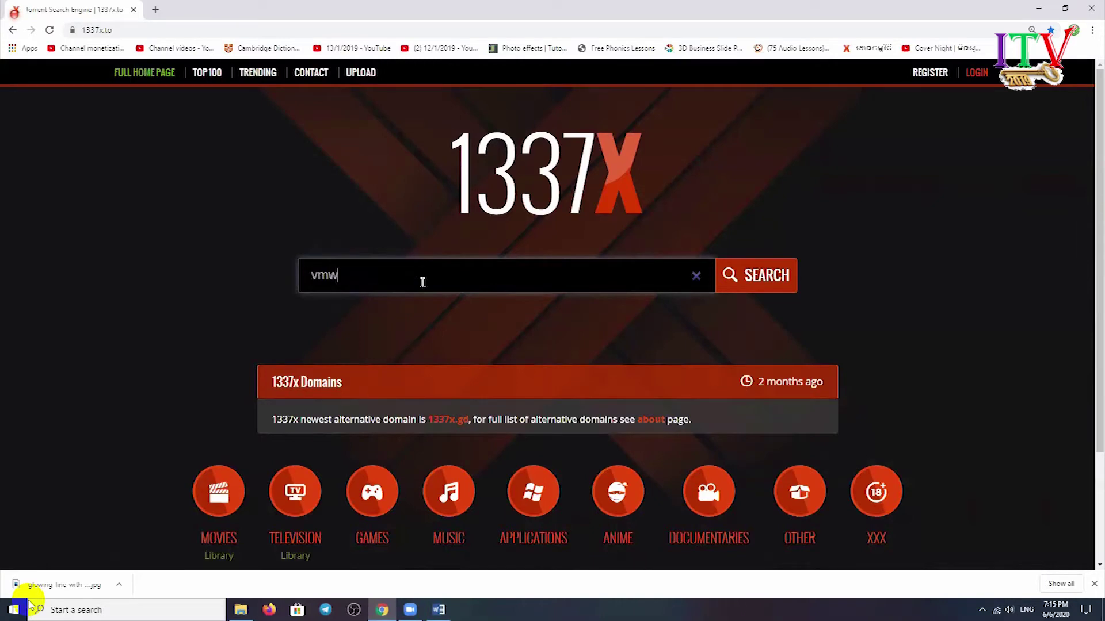
text(are)
key(Return)
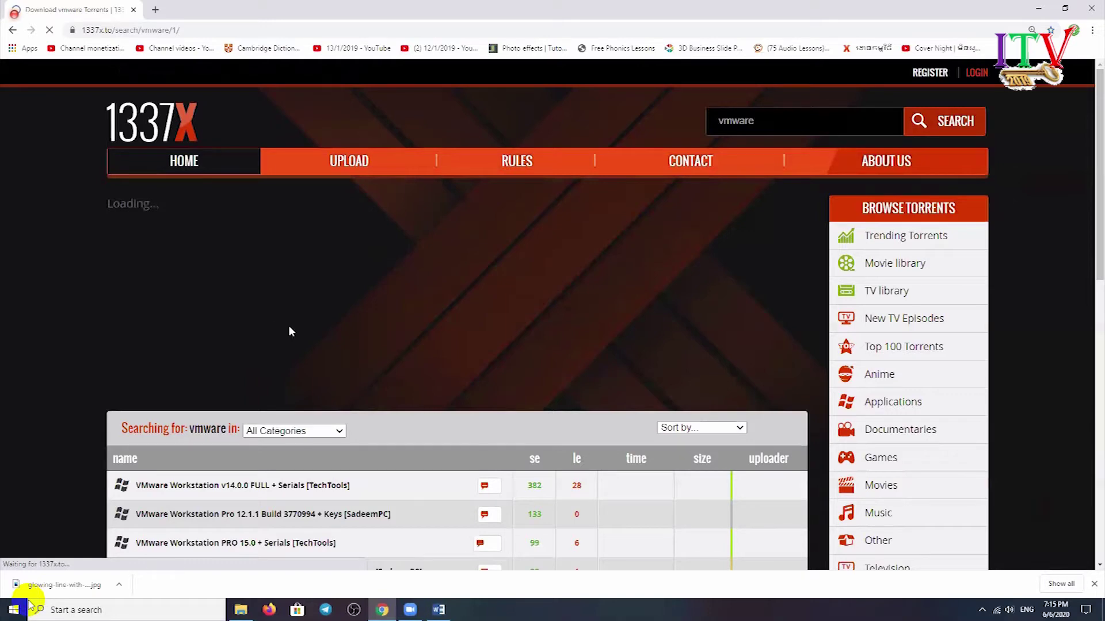
scroll(290, 332, down, 3)
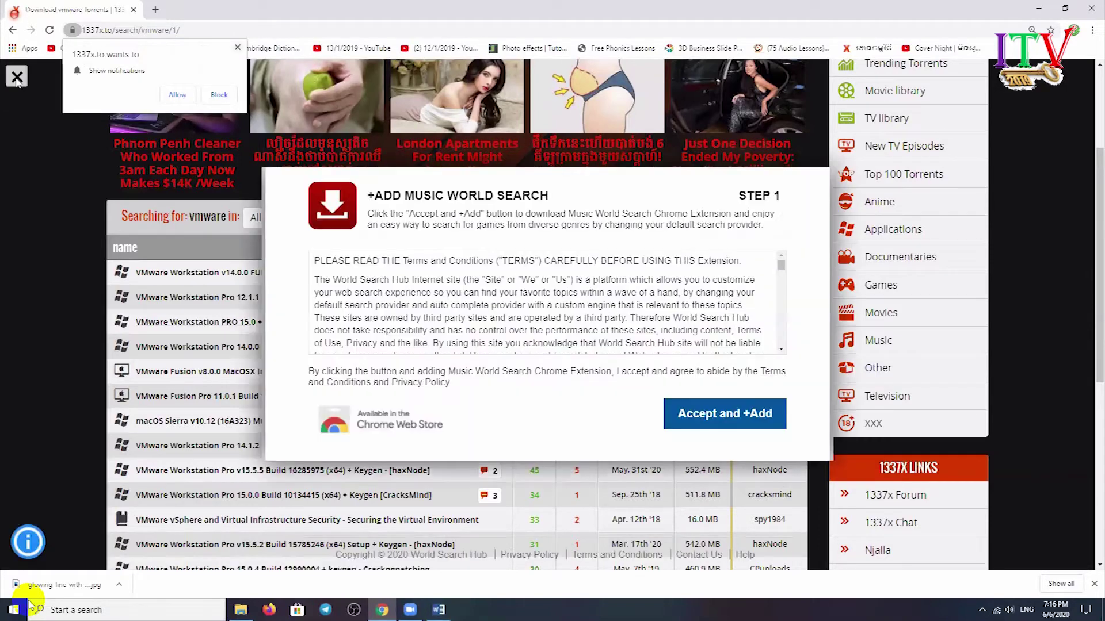
click(15, 78)
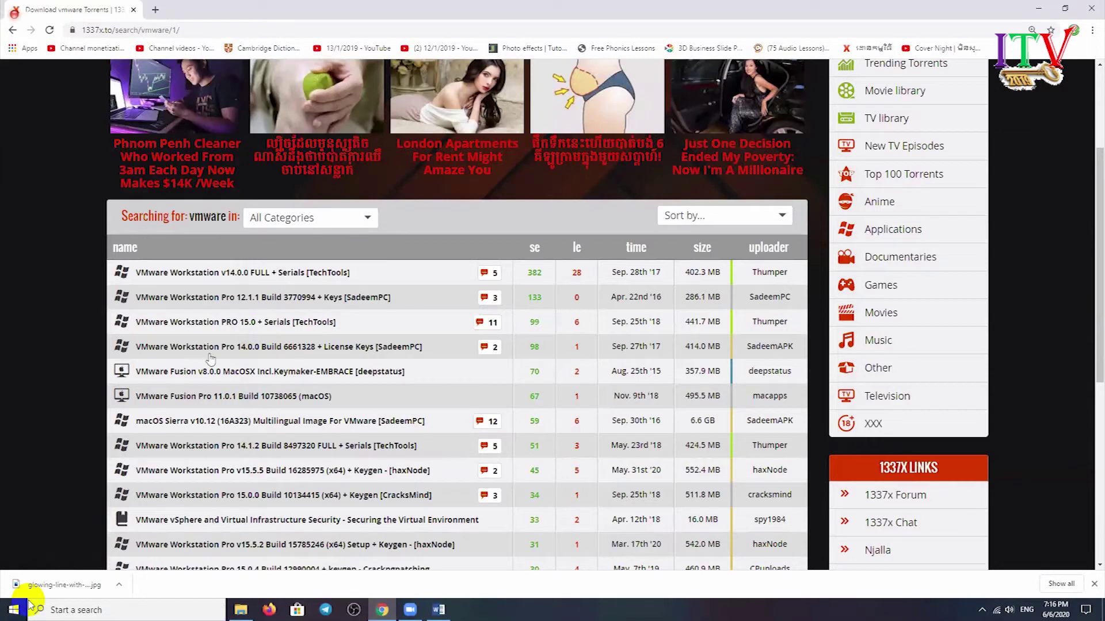
scroll(243, 280, down, 1)
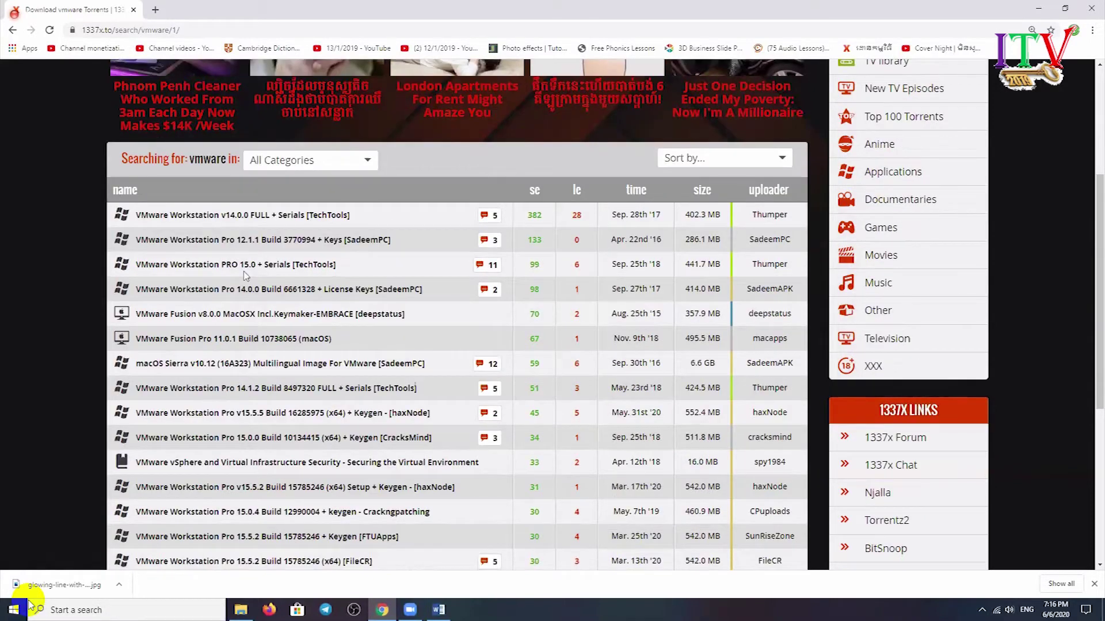
click(124, 271)
Switch to File Explorer, look inside the VMware Workstation 10.0.0 Build 1295980 folder on Local Disk (E:), and return to the drive
click(240, 611)
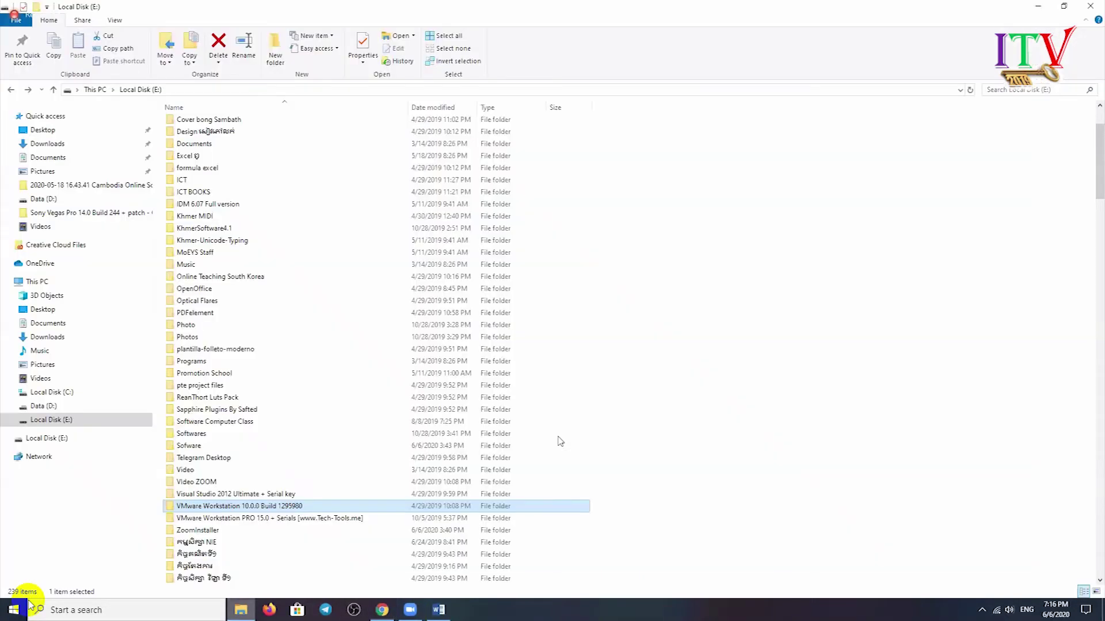
scroll(274, 184, down, 2)
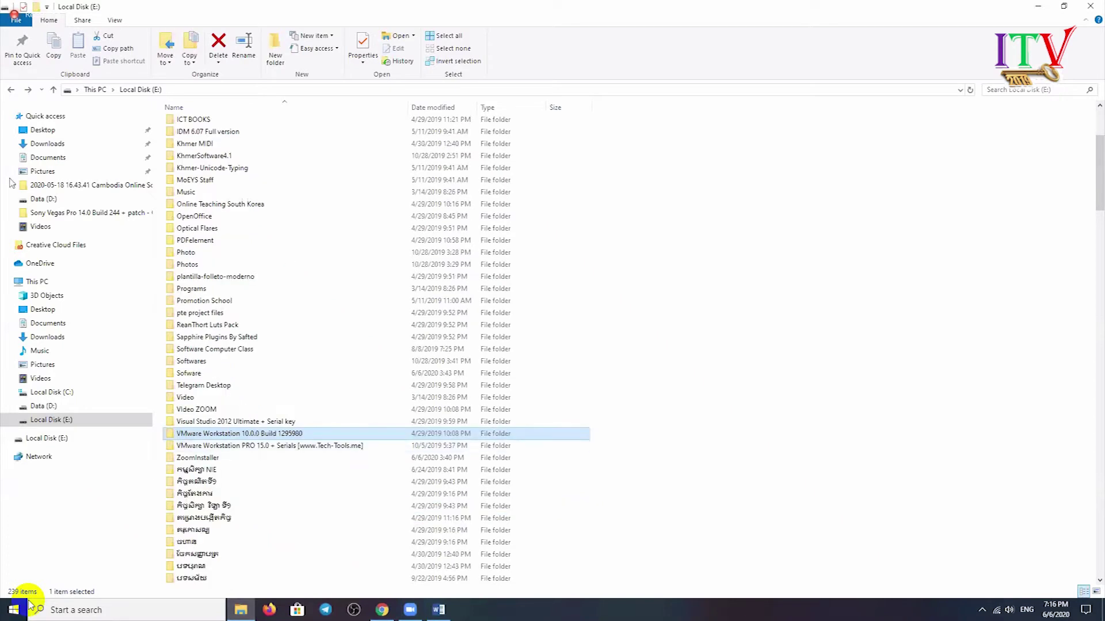
key(Return)
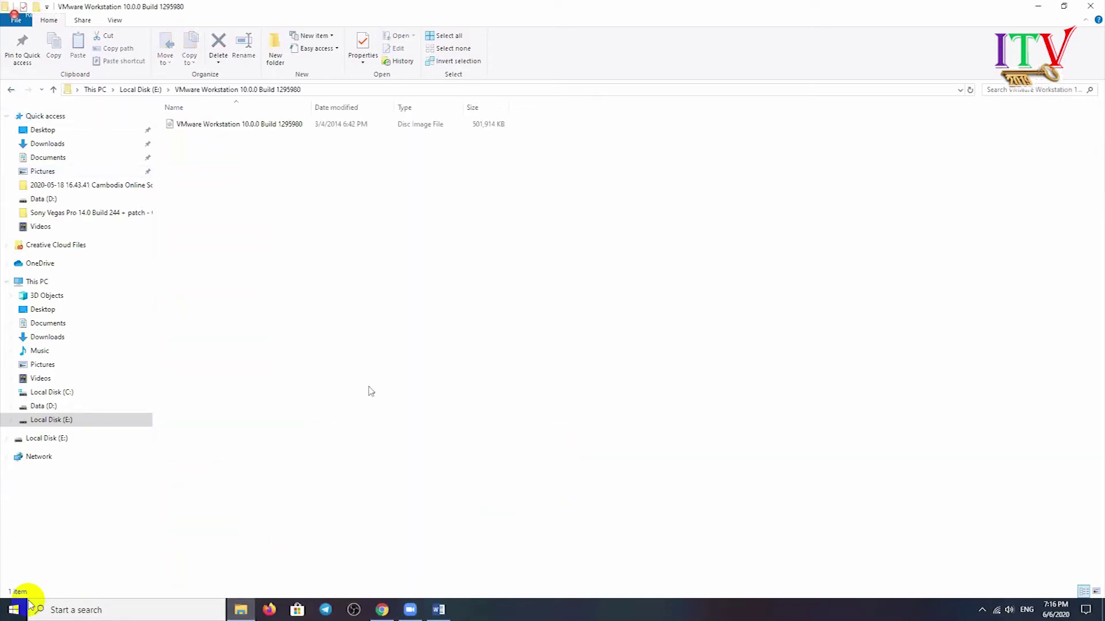
key(alt+Left)
Open the VMware Workstation PRO 15.0 + Serials folder on drive E: and the subfolder of the same name inside it
scroll(240, 415, down, 5)
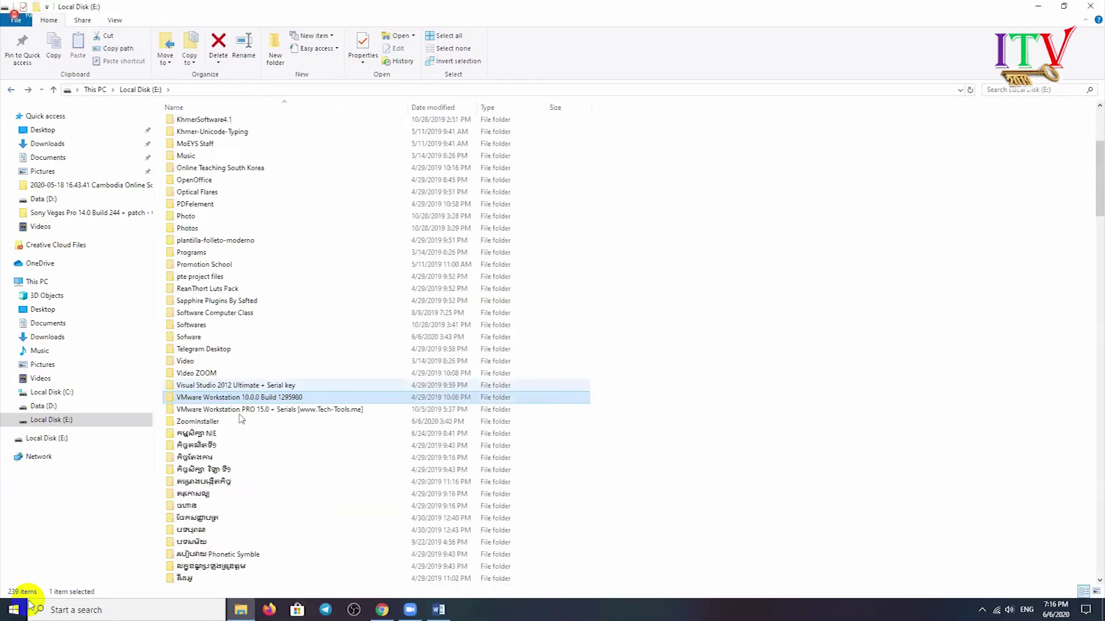
double_click(240, 411)
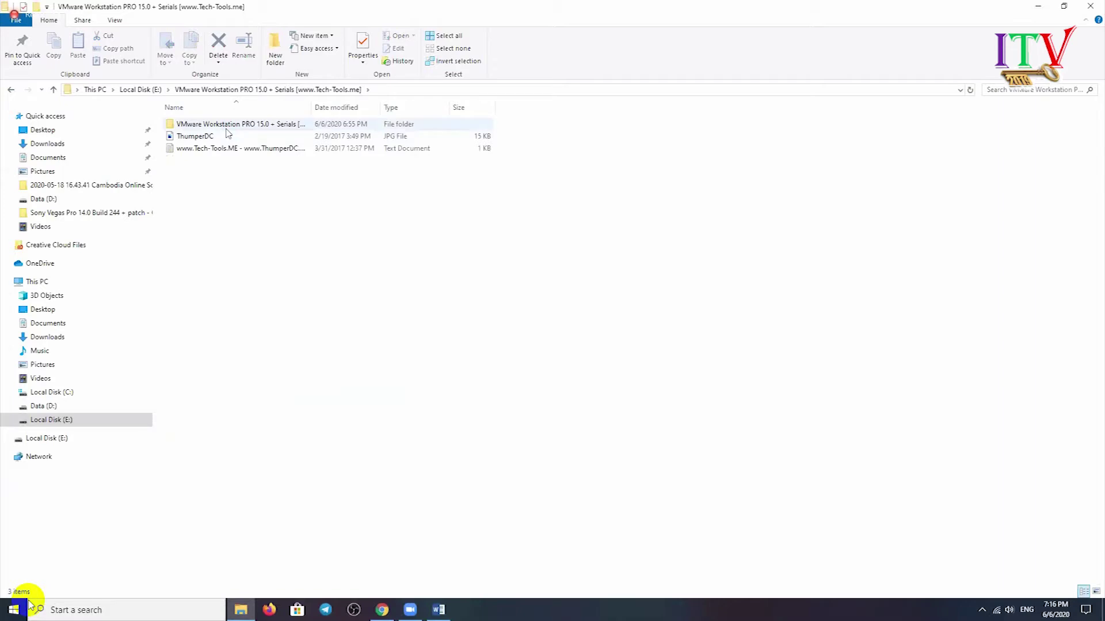
click(226, 128)
double_click(226, 130)
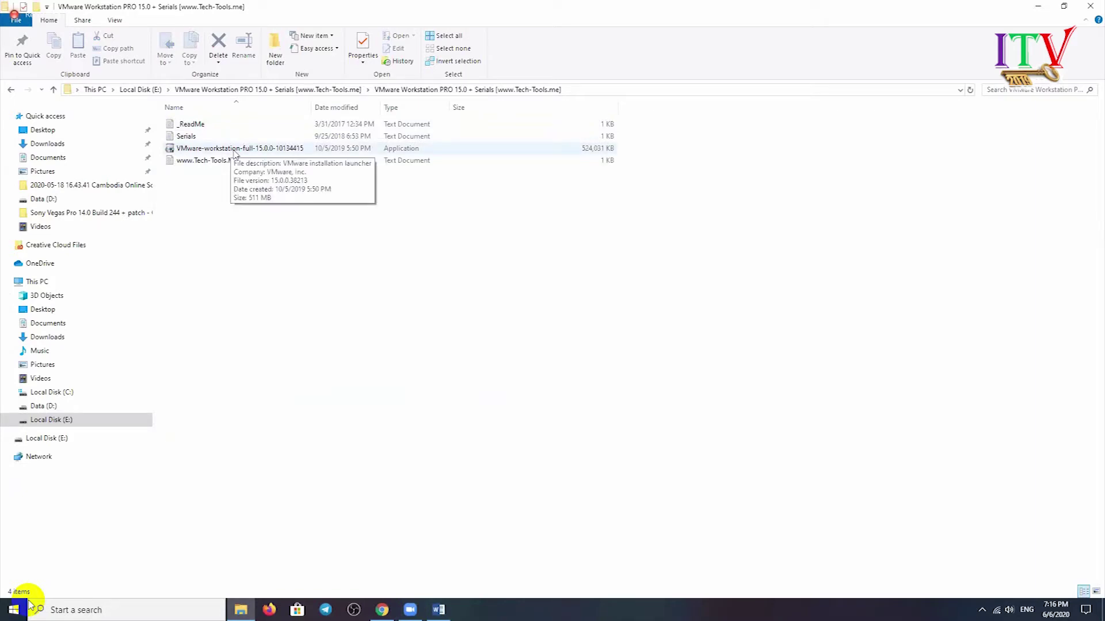
Run the VMware-workstation-full-15.0.0-10134415 installer and advance past the setup wizard's welcome page
right_click(235, 150)
key(Return)
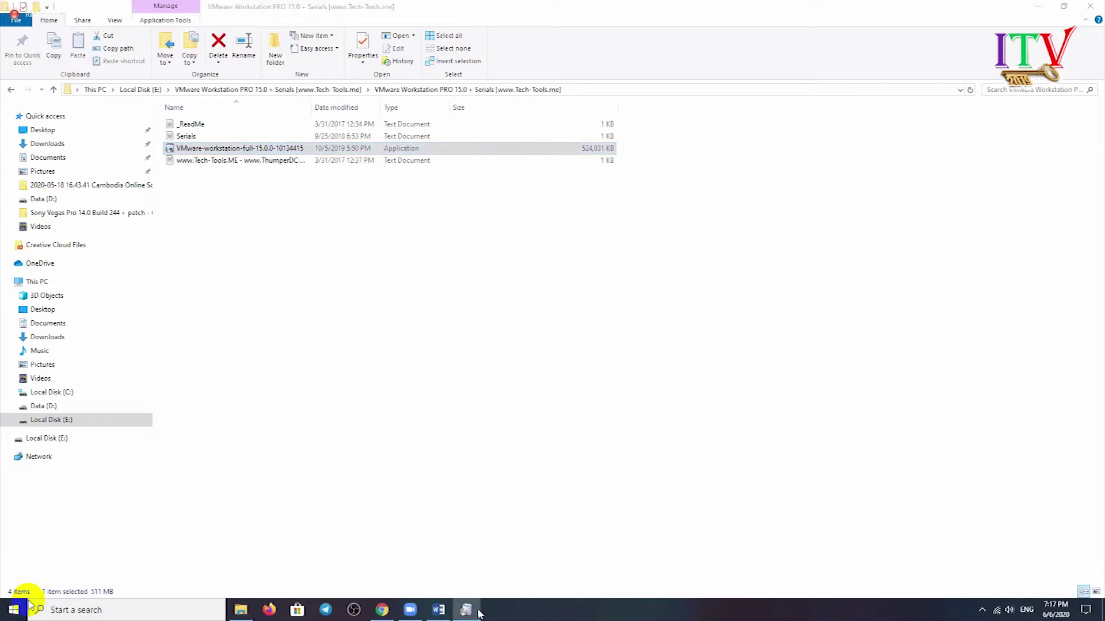
mouse_move(472, 613)
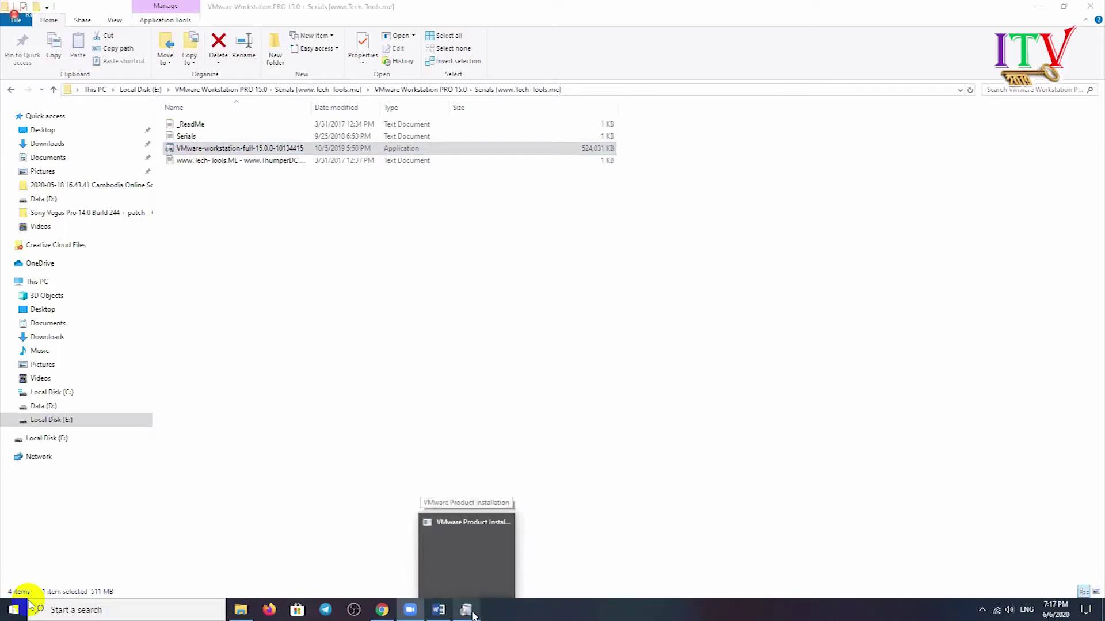
click(472, 614)
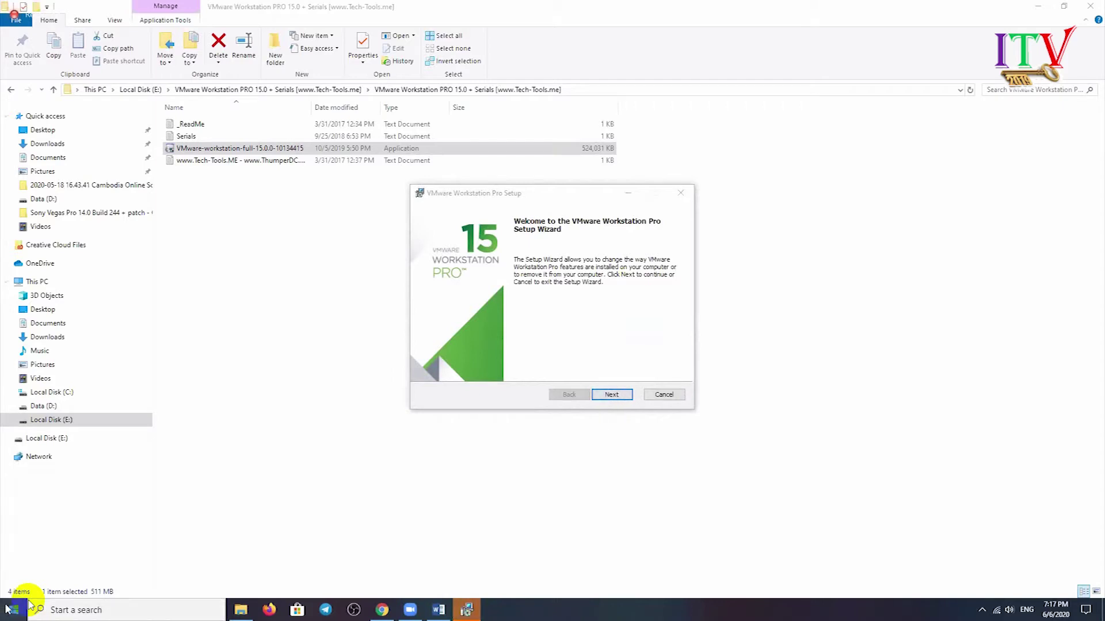
click(611, 395)
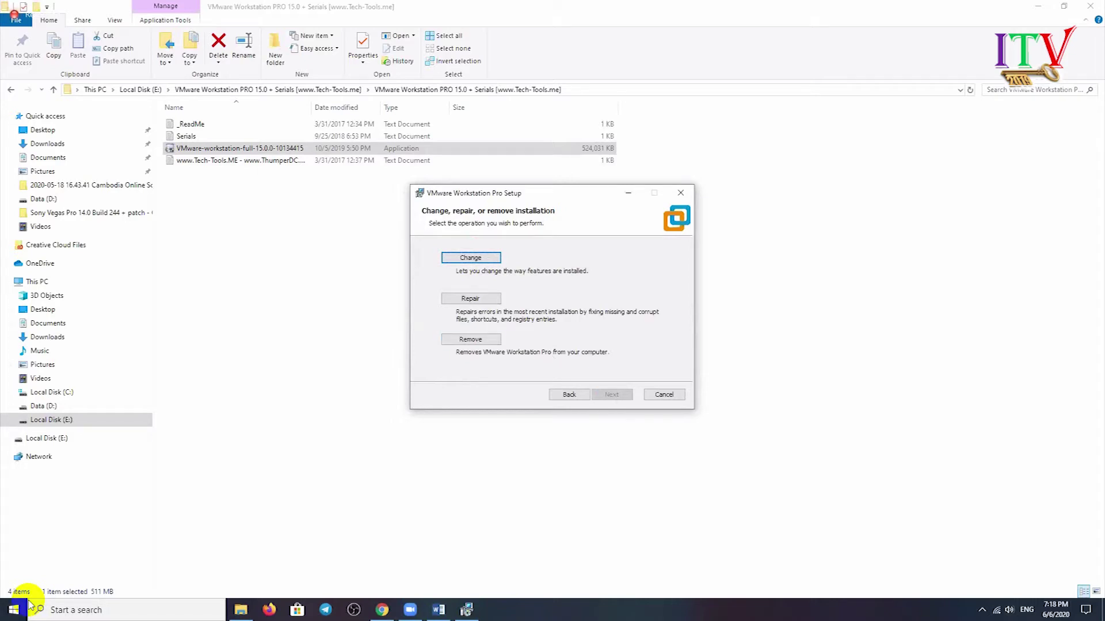
Search Windows for "vm" to check for an installed VMware Workstation Pro, and close the search
click(23, 609)
click(23, 609)
click(30, 605)
text(w)
key(BackSpace)
text(v)
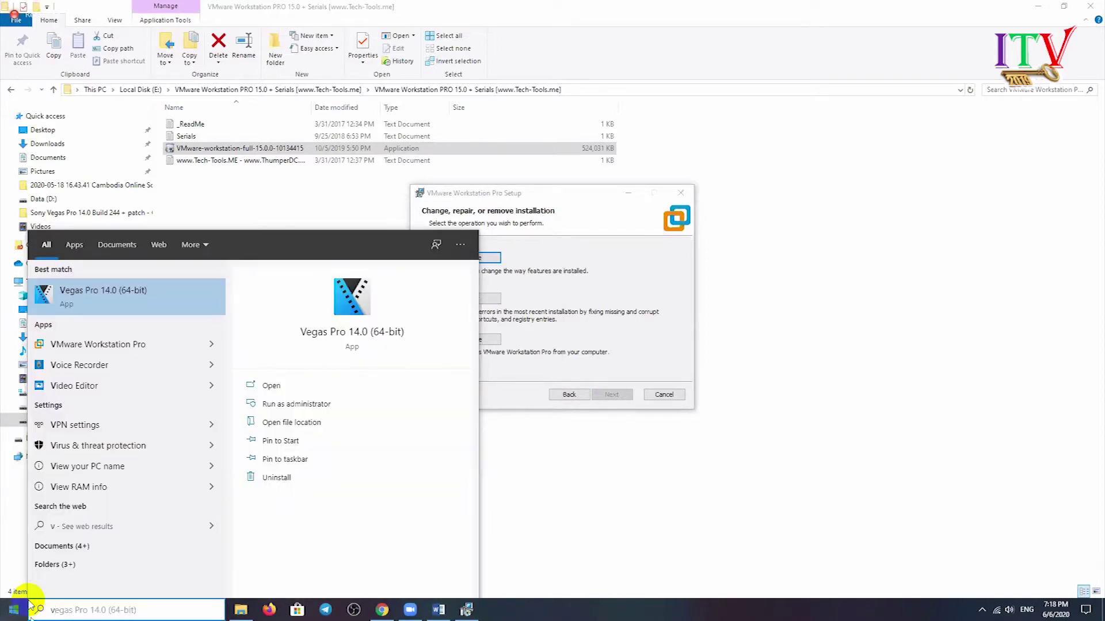
text(m)
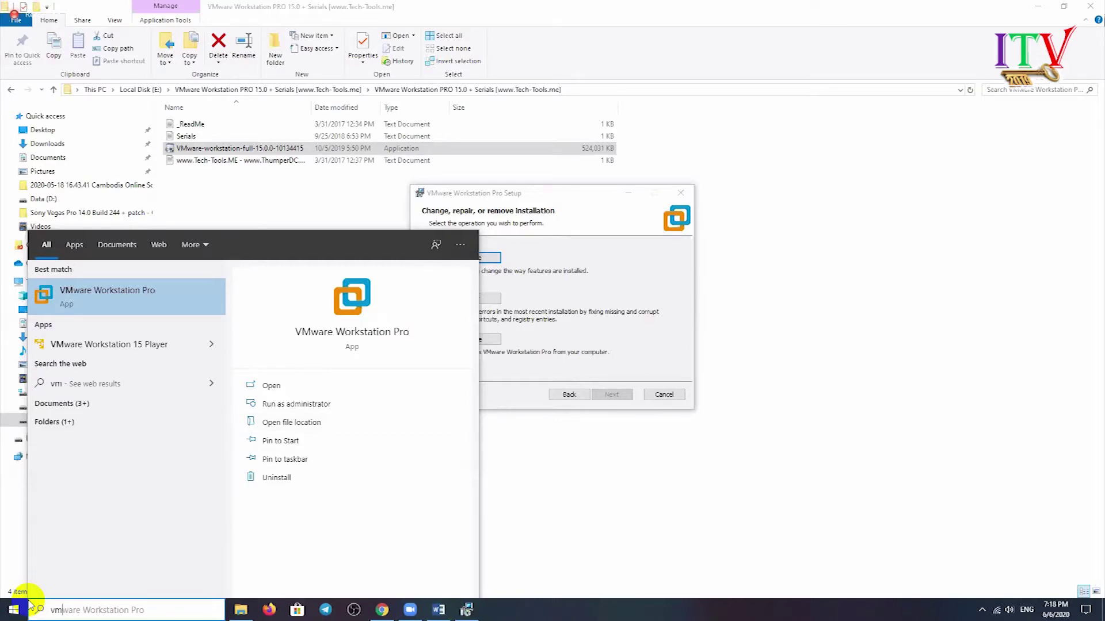
key(Escape)
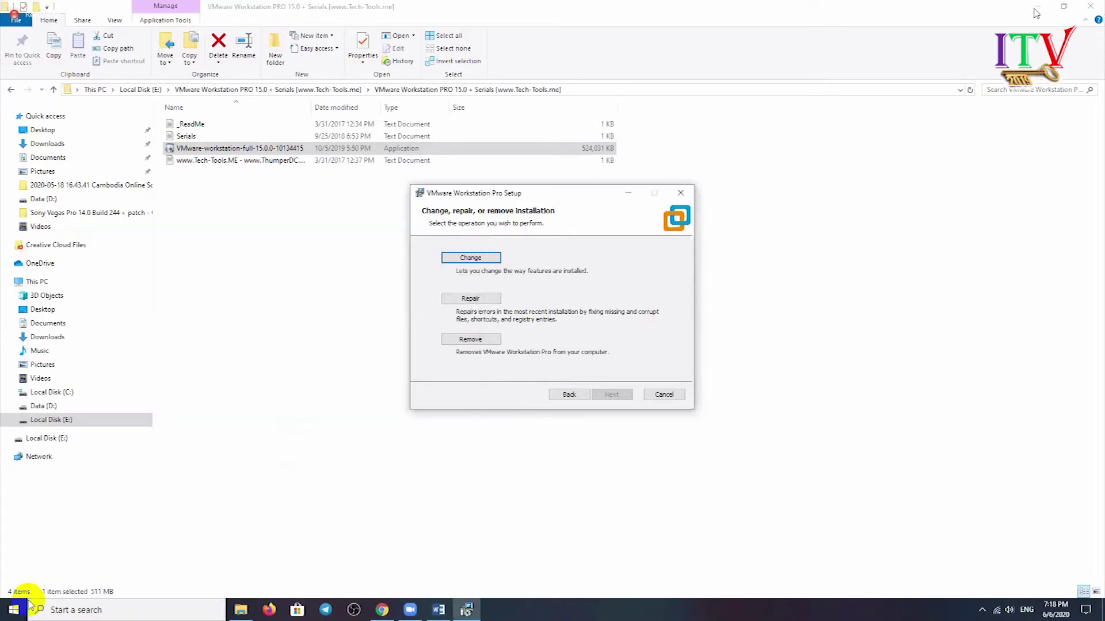
Minimize File Explorer and leave the VMware Workstation Pro setup without changing the installation
click(1056, 23)
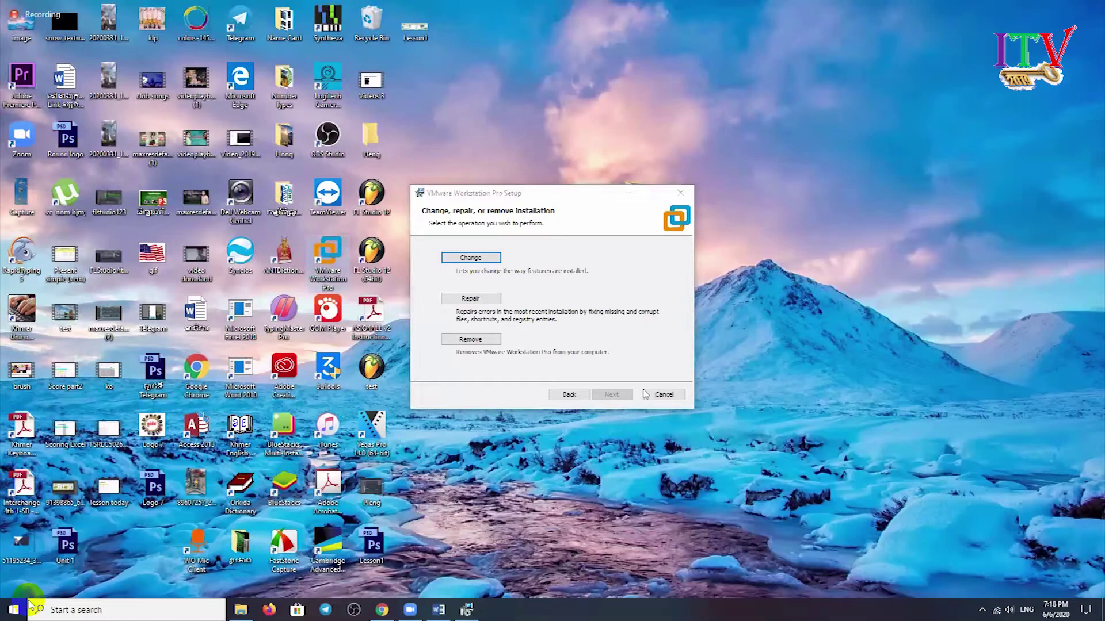
click(33, 603)
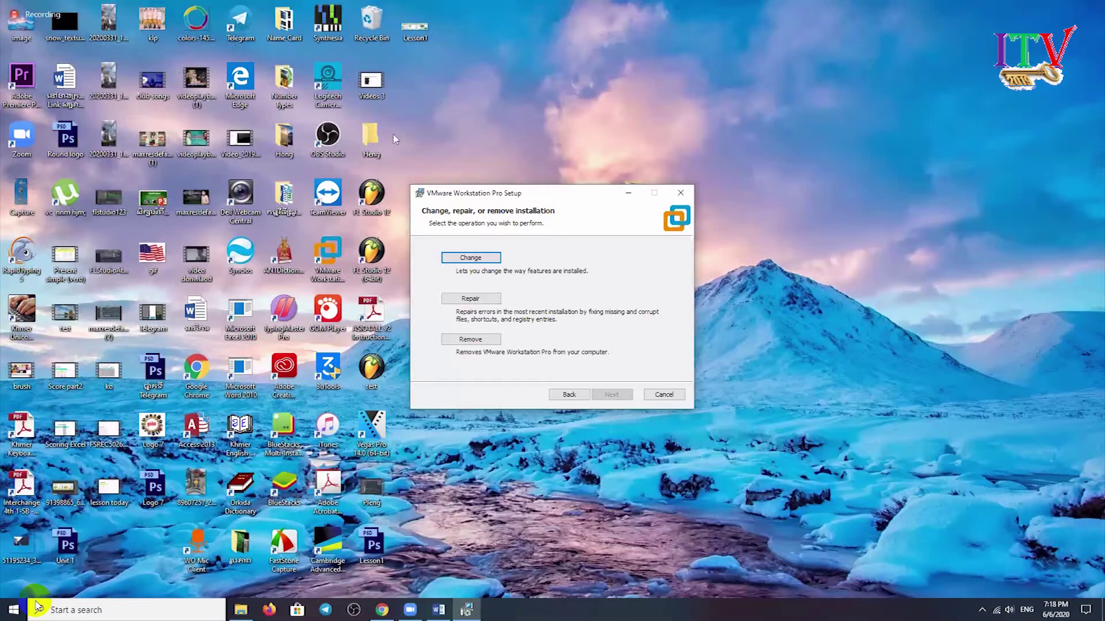
key(Escape)
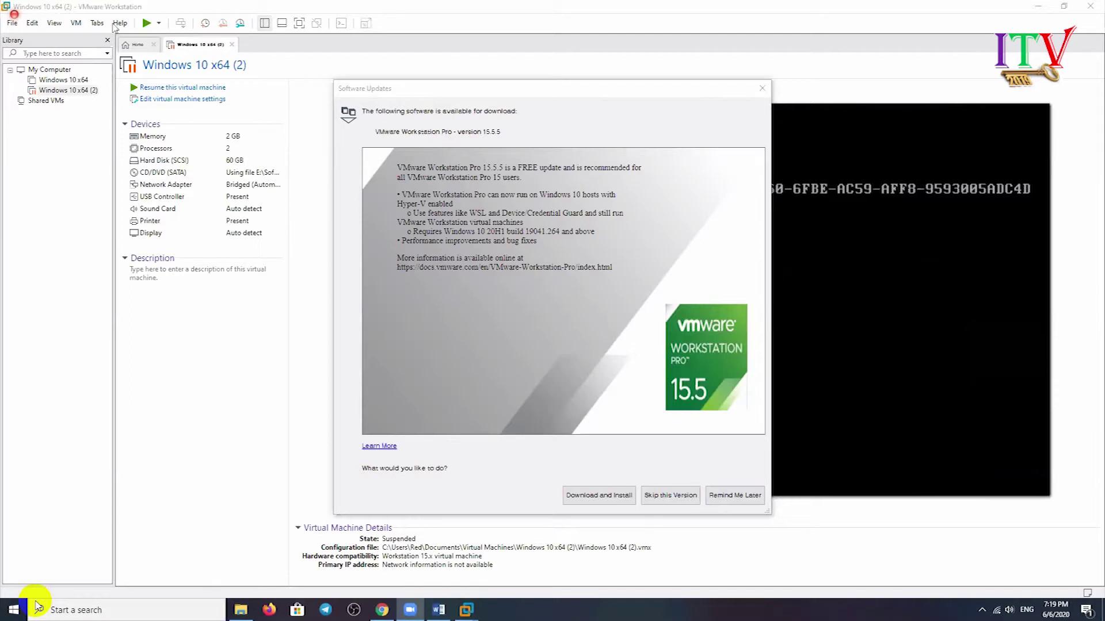
Dismiss the VMware Workstation software update offer, and move the program's desktop shortcut to the empty area above the mountain
click(768, 583)
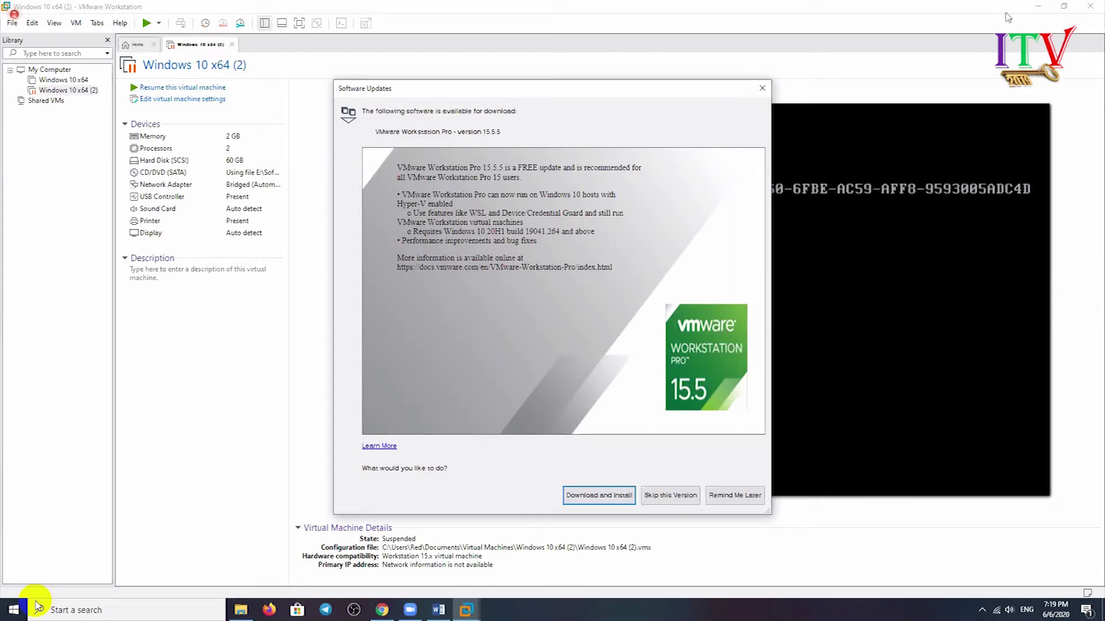
click(1054, 10)
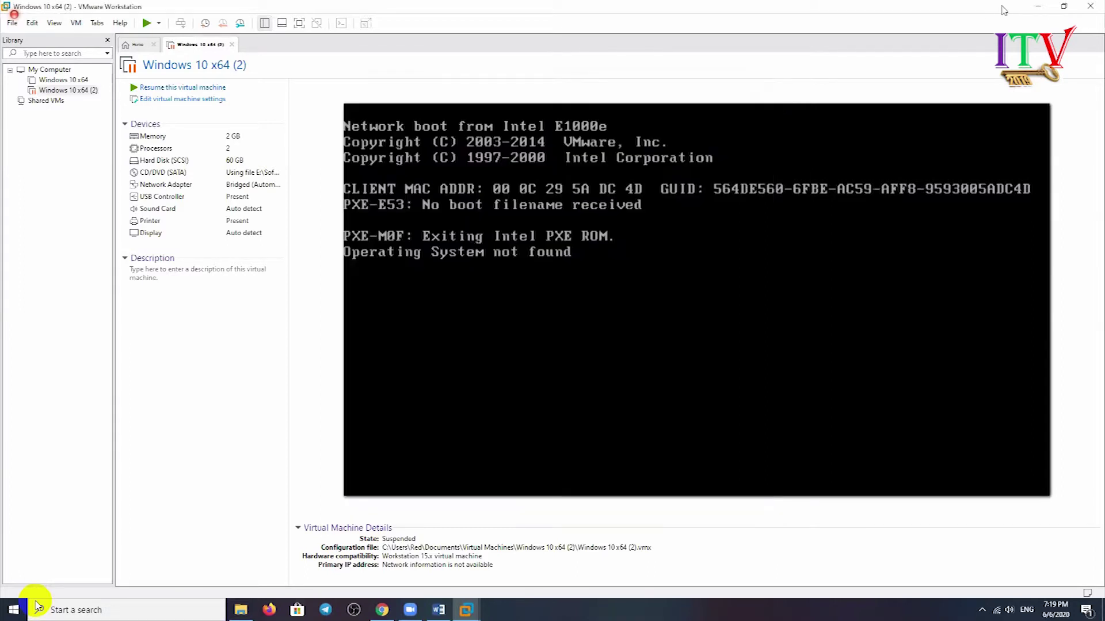
double_click(1025, 11)
click(828, 53)
key(super+d)
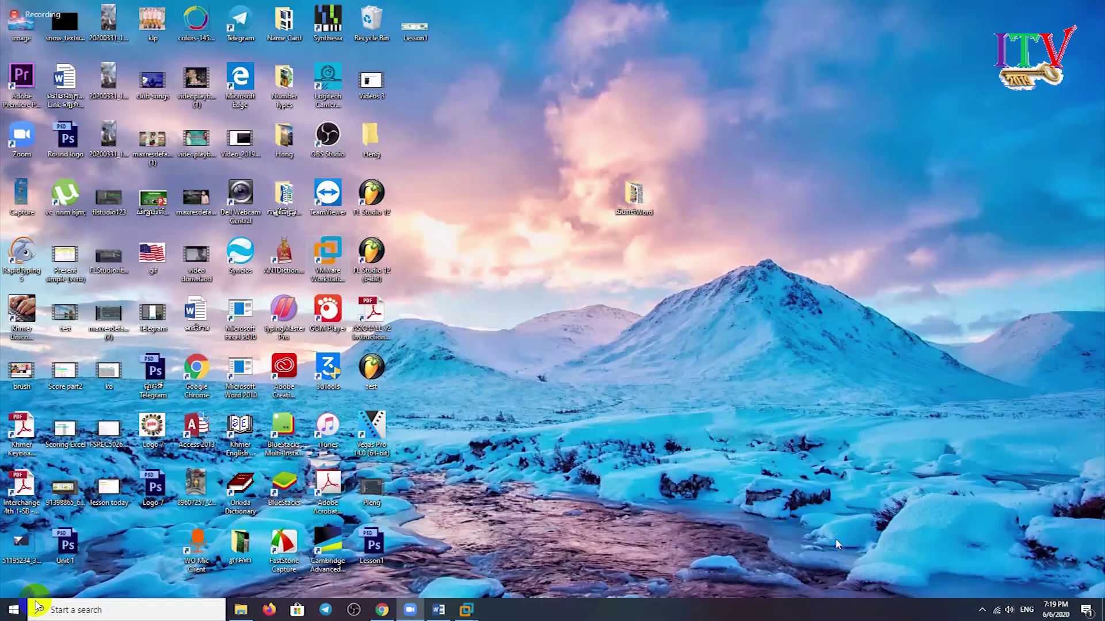
drag(327, 253, 808, 253)
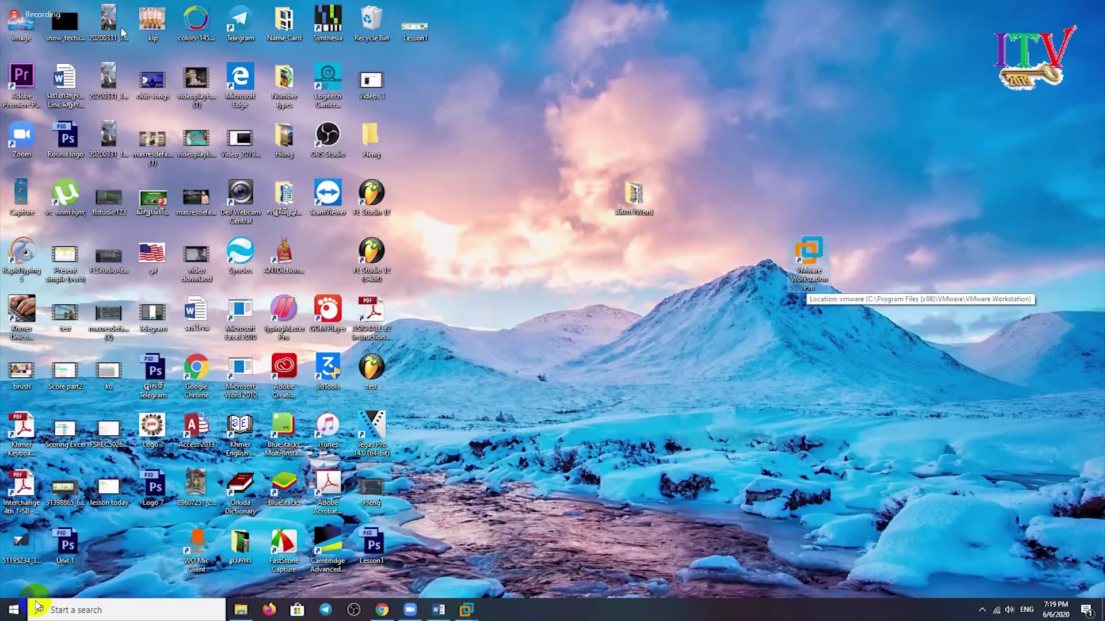
Switch back to VMware Workstation, view its product and license information, and close the program
key(alt+Return)
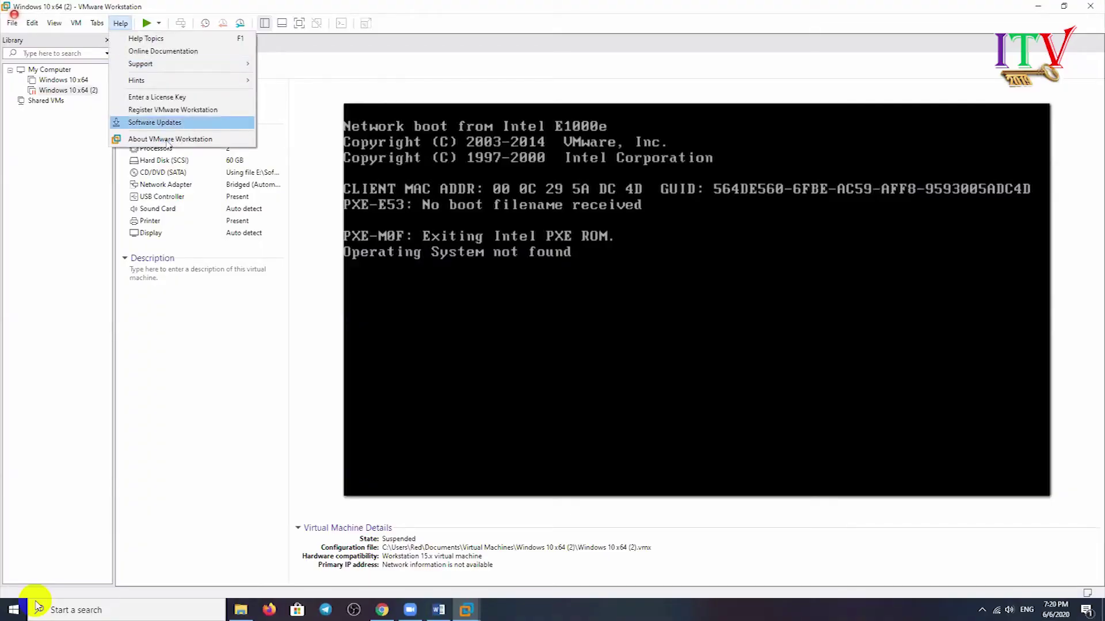
key(Return)
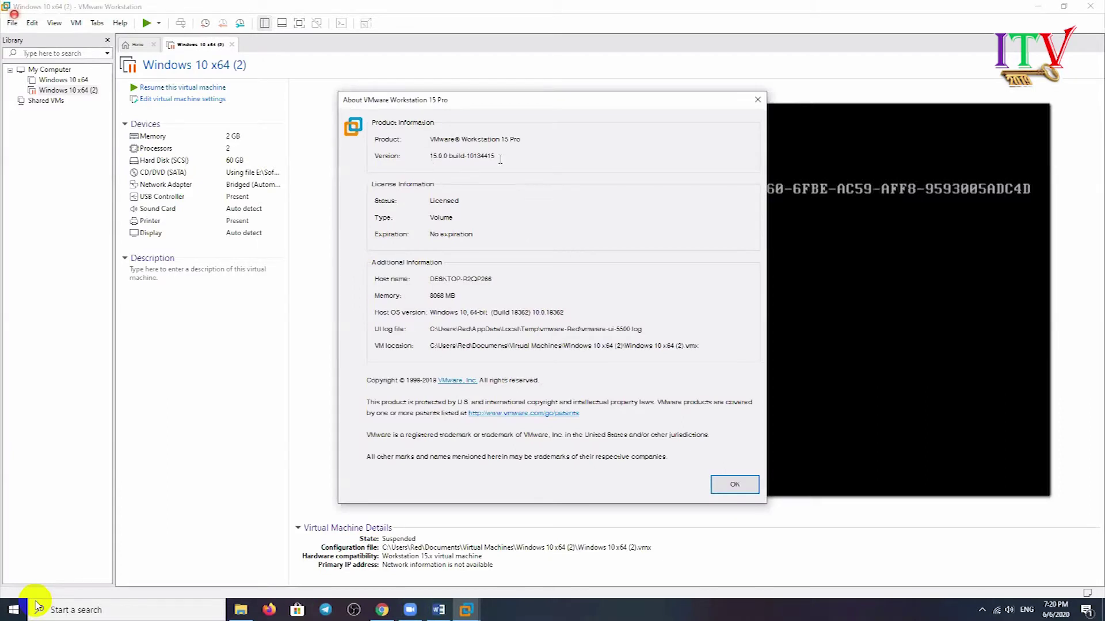
click(758, 100)
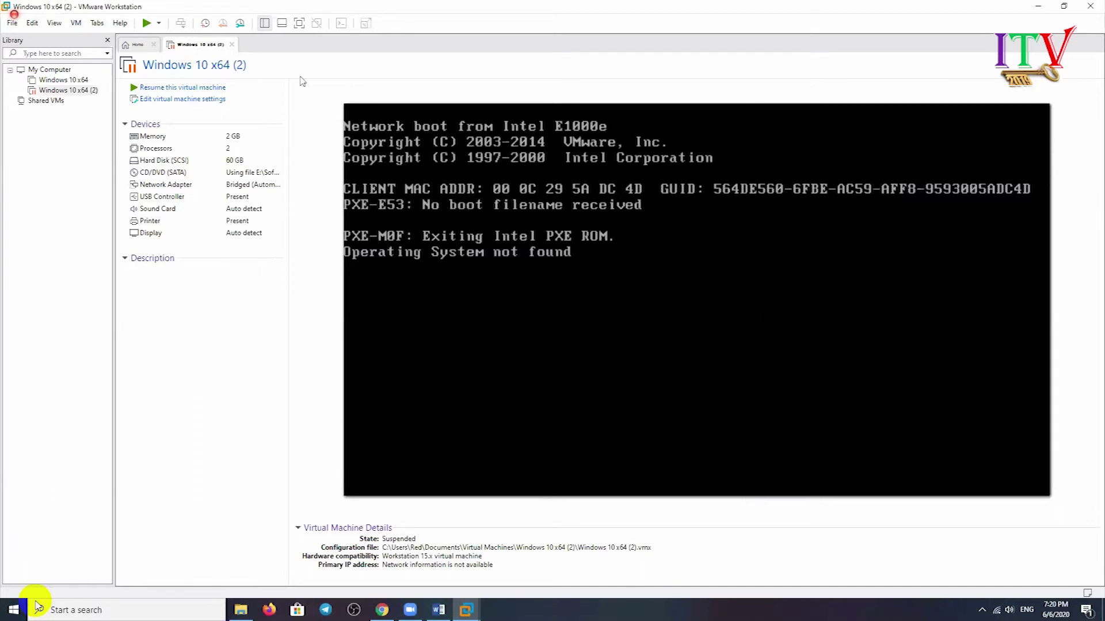
key(ctrl+w)
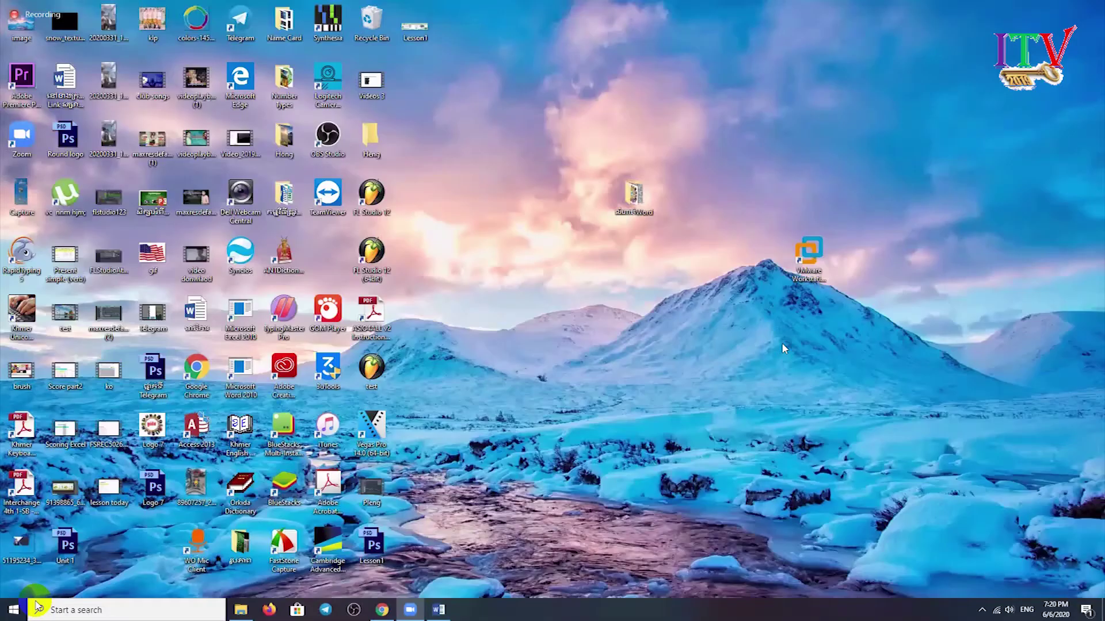
Launch VMware Workstation Pro from the desktop and start a new virtual machine with the Custom (advanced) configuration
double_click(808, 256)
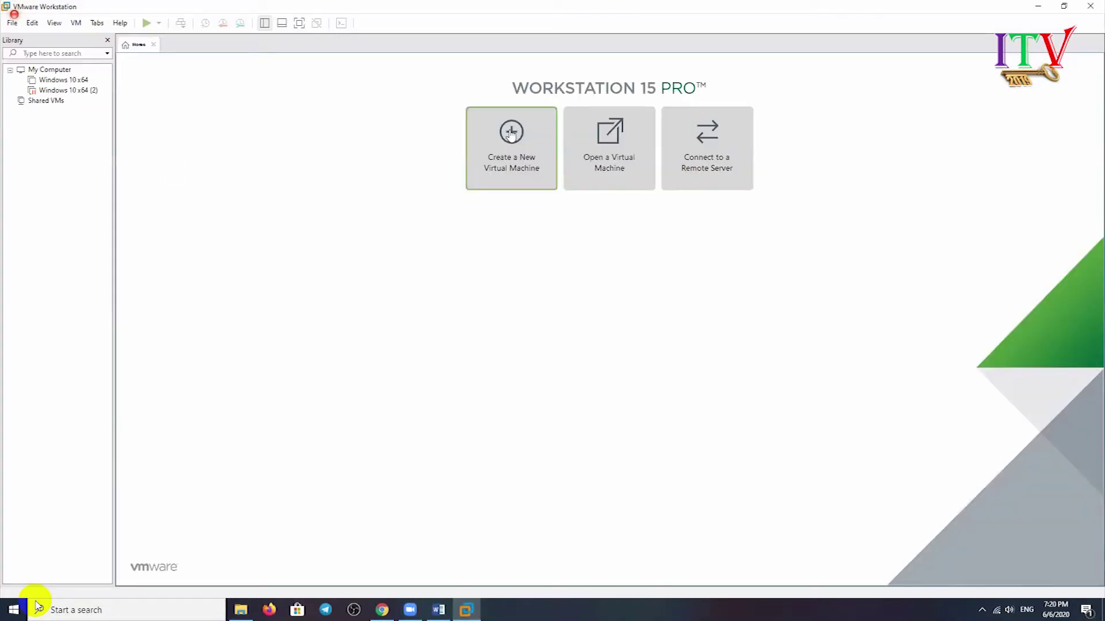
click(509, 134)
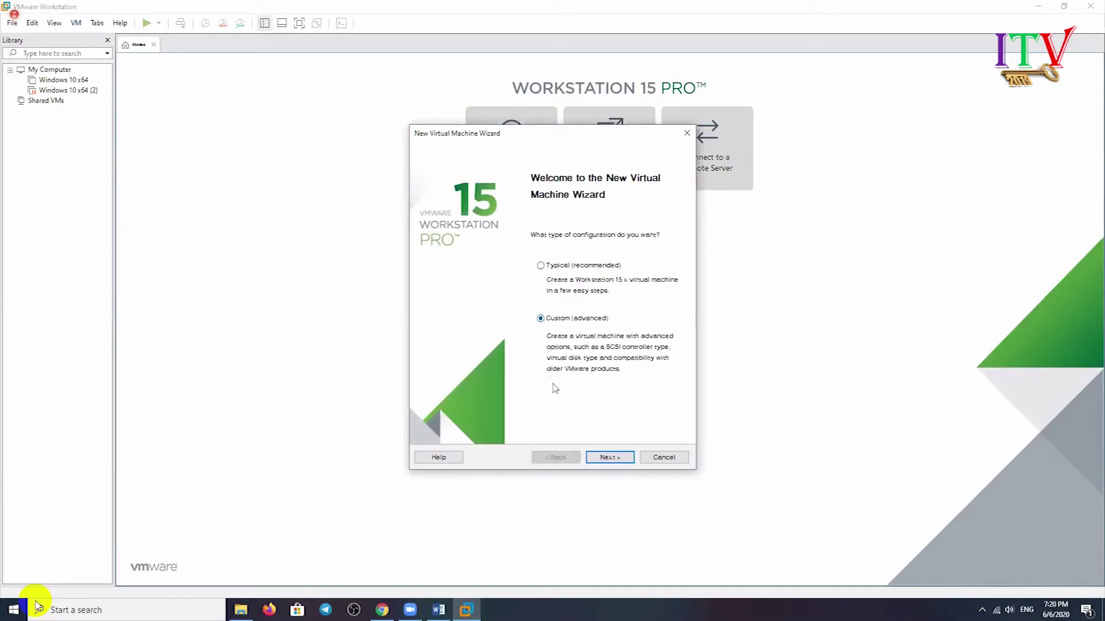
click(601, 458)
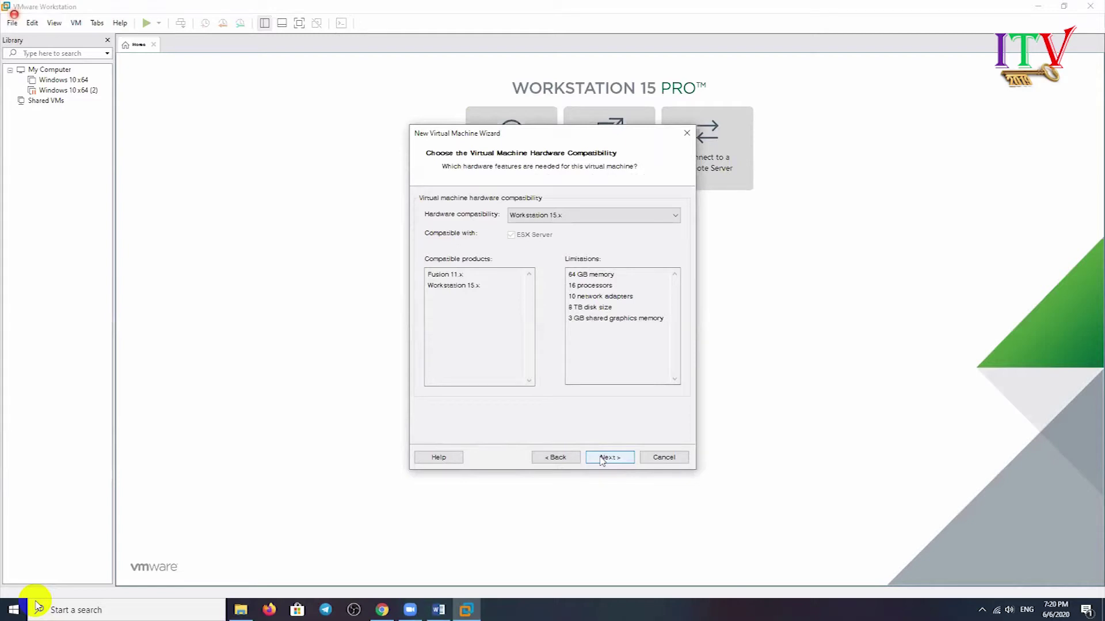
Accept the Workstation 15.x hardware compatibility, and keep the option to install the operating system later for the new virtual machine
click(601, 458)
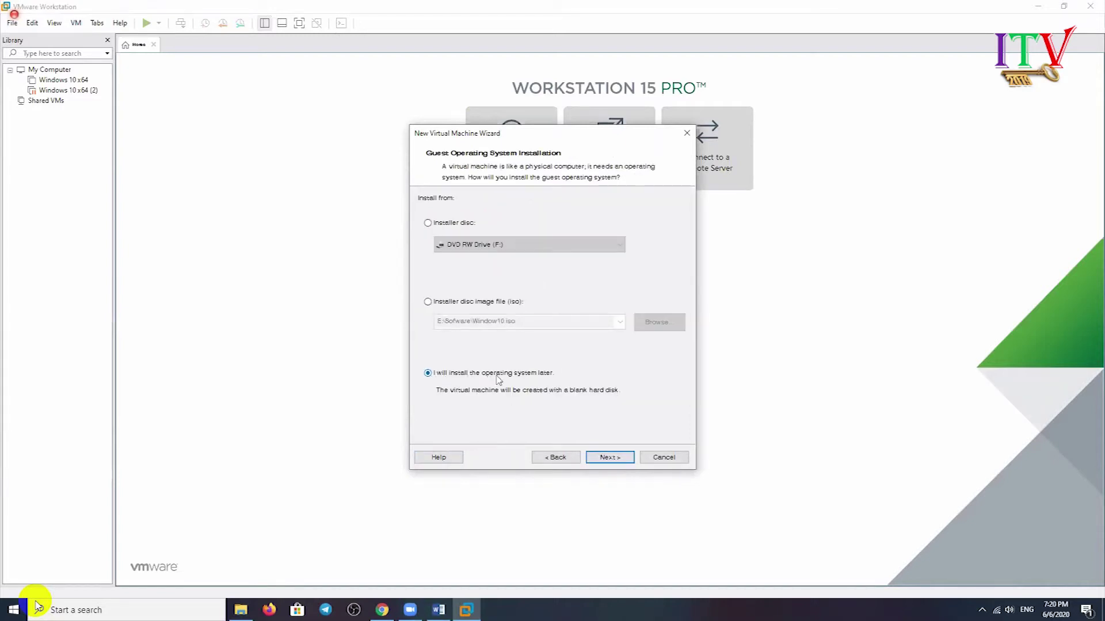
click(614, 461)
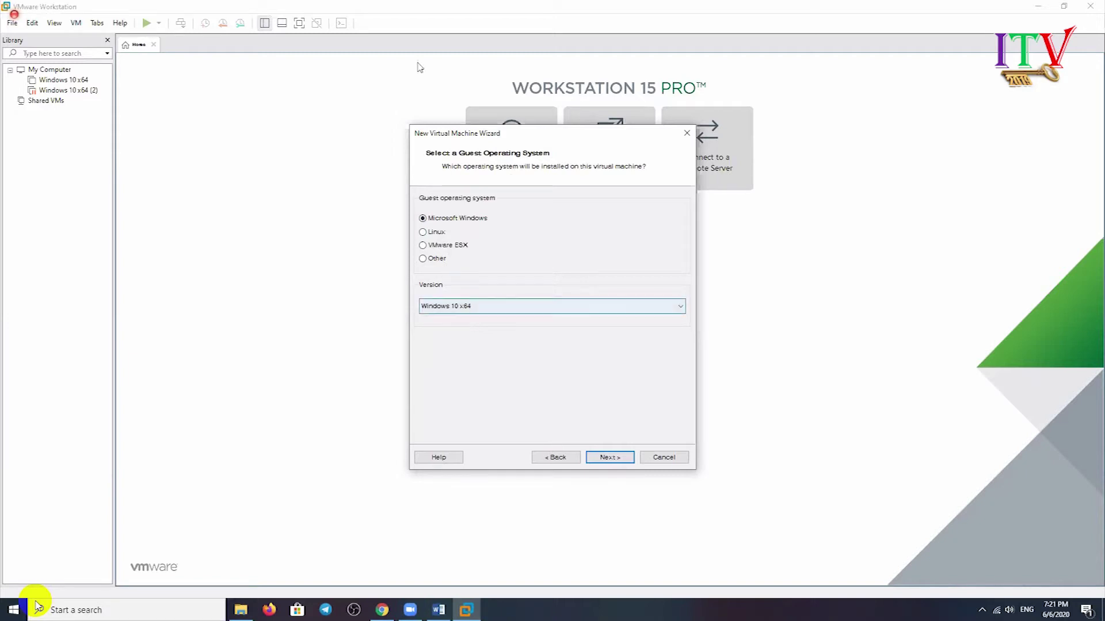
Look through the Microsoft Windows versions offered for the guest operating system, and leave the list without changing the selected version
key(alt+Down)
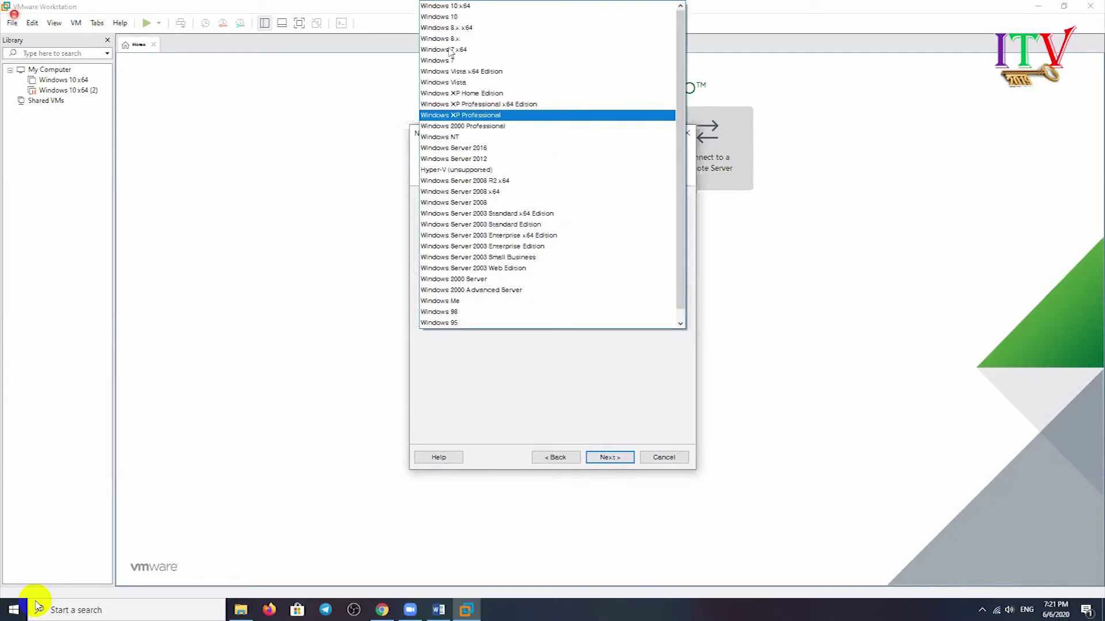
key(Up)
key(Up)
key(Up)
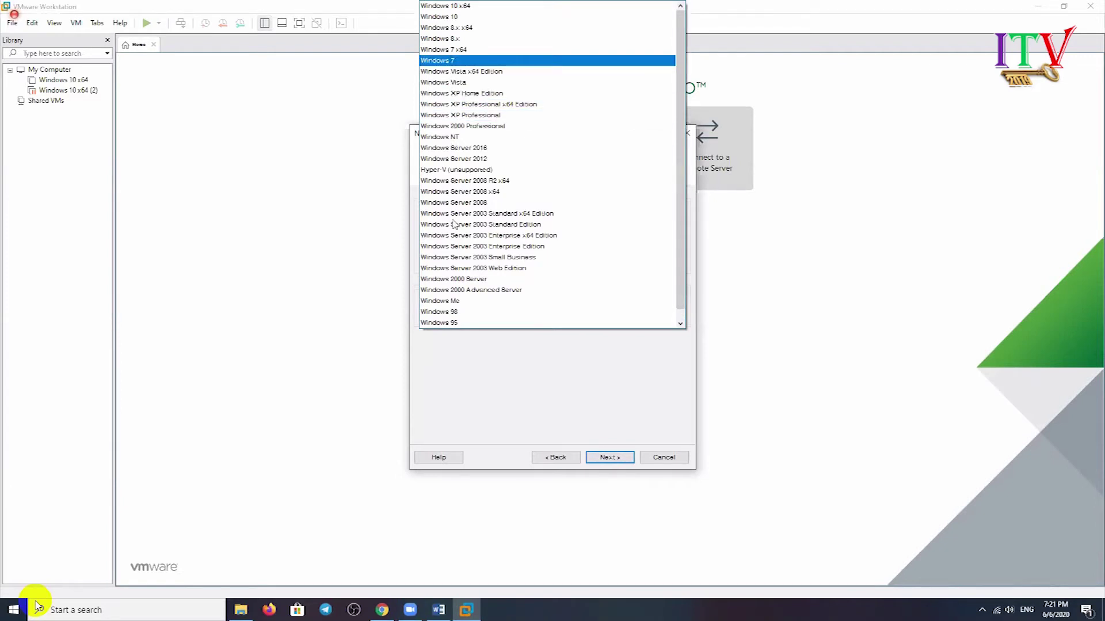
key(Down)
key(Down)
key(Down)
key(Down)
key(Down)
key(Down)
key(Down)
key(Down)
key(Down)
key(Down)
key(Down)
key(Down)
key(Down)
key(Down)
key(Down)
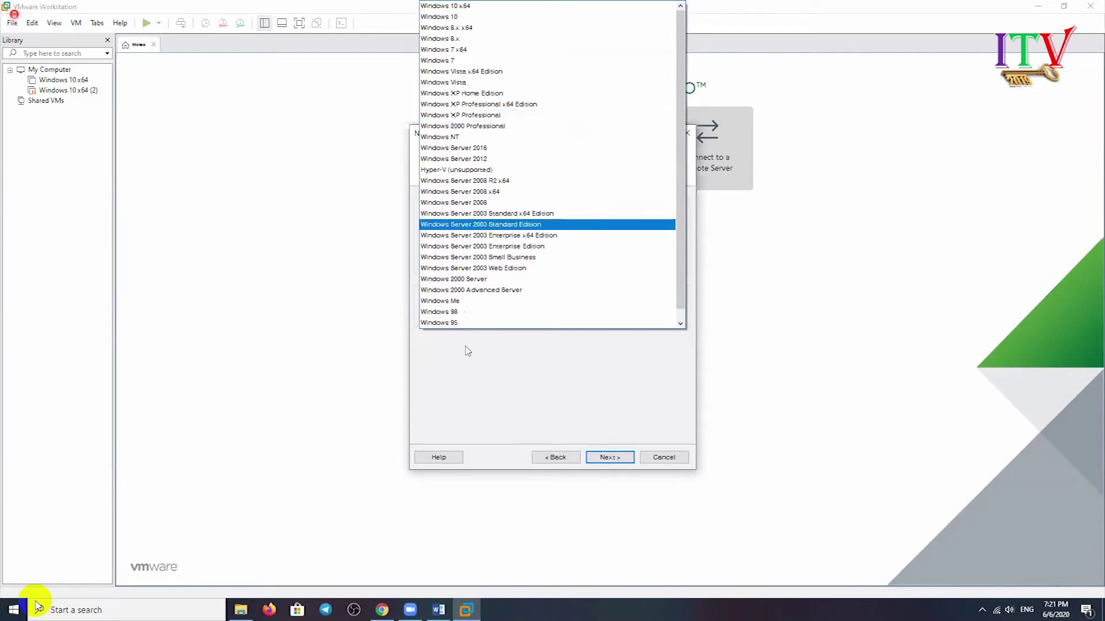
key(End)
key(Up)
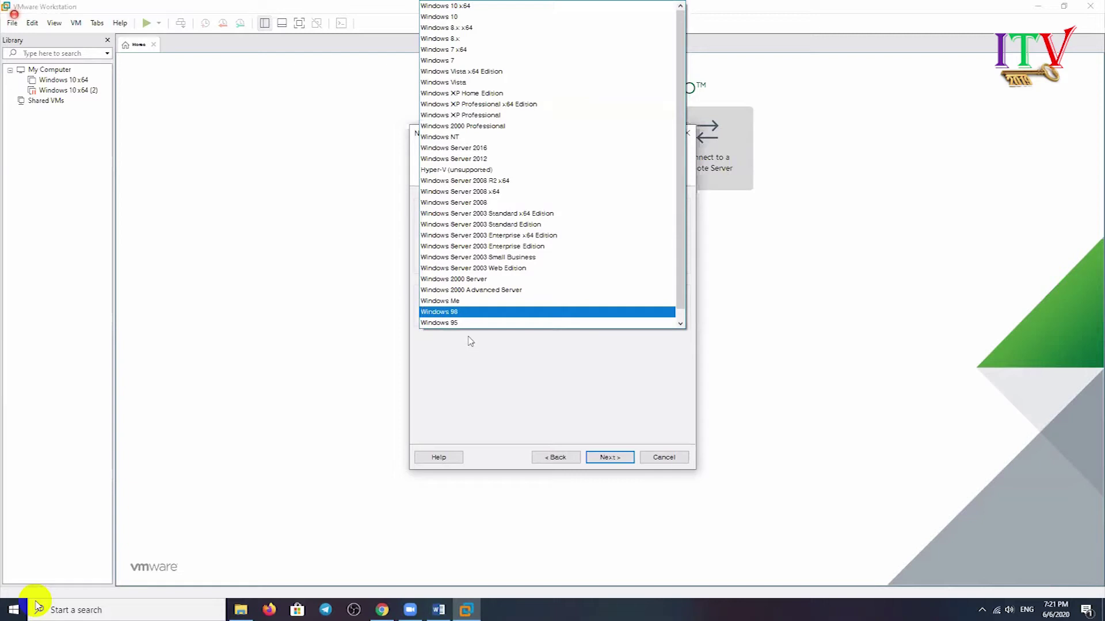
key(Down)
key(Page_Up)
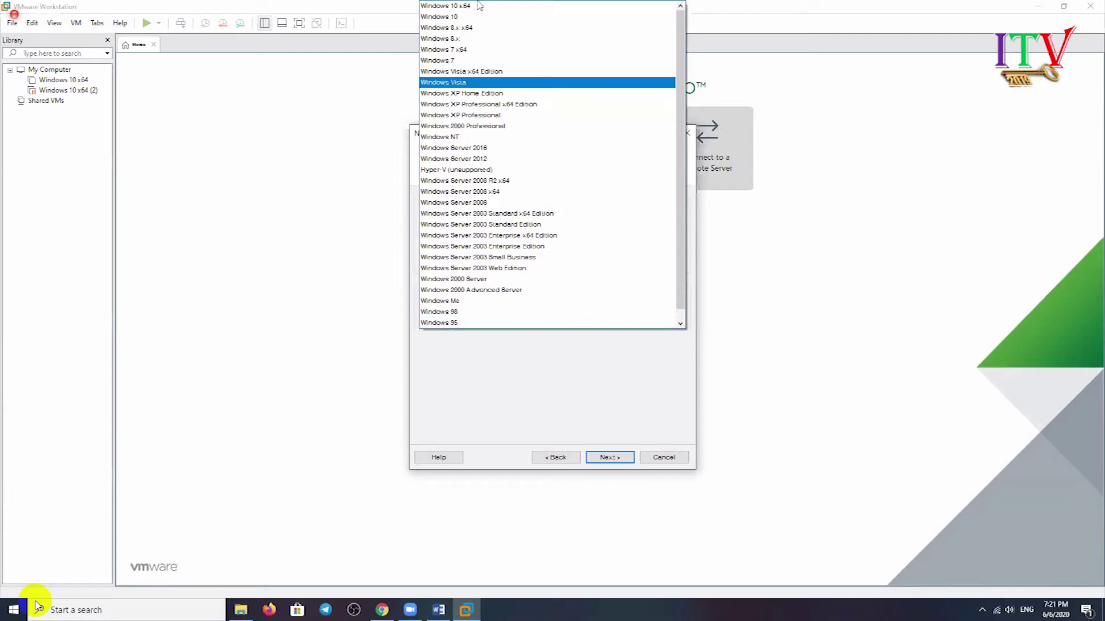
key(Down)
key(Down)
key(Down)
key(Down)
key(Down)
key(Down)
key(Down)
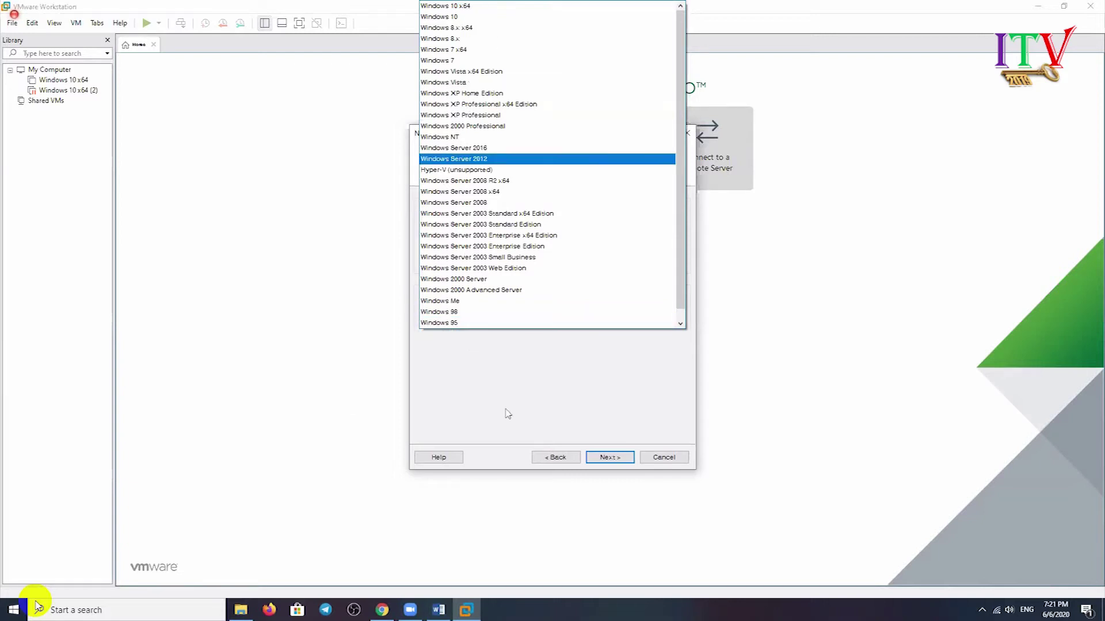
key(Escape)
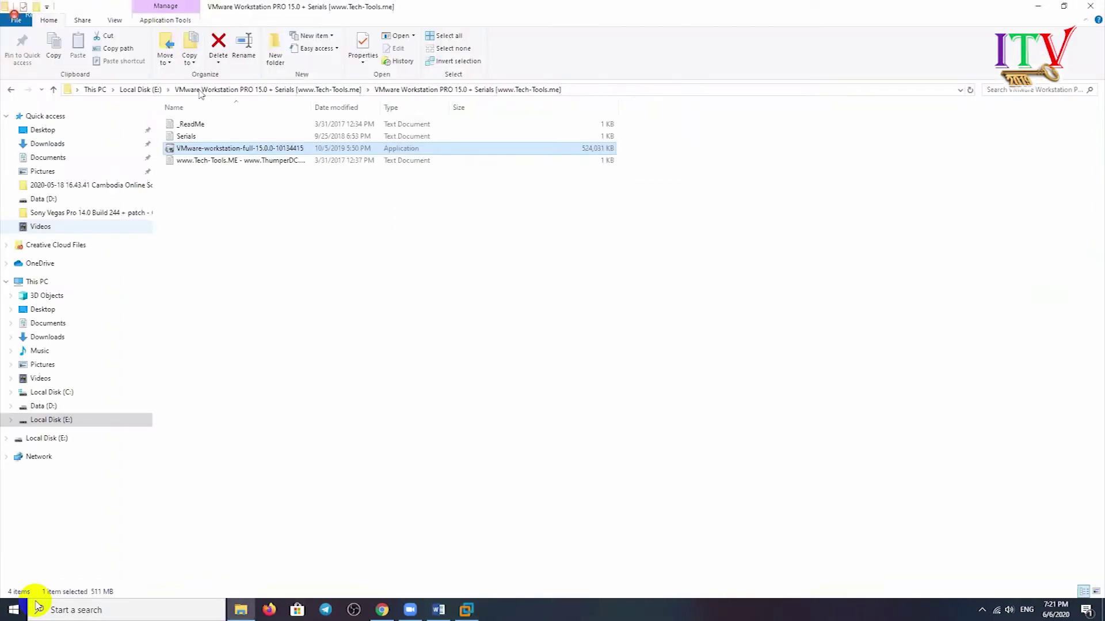
In File Explorer, go back to Local Disk (E:) and open its Sofware folder
key(BackSpace)
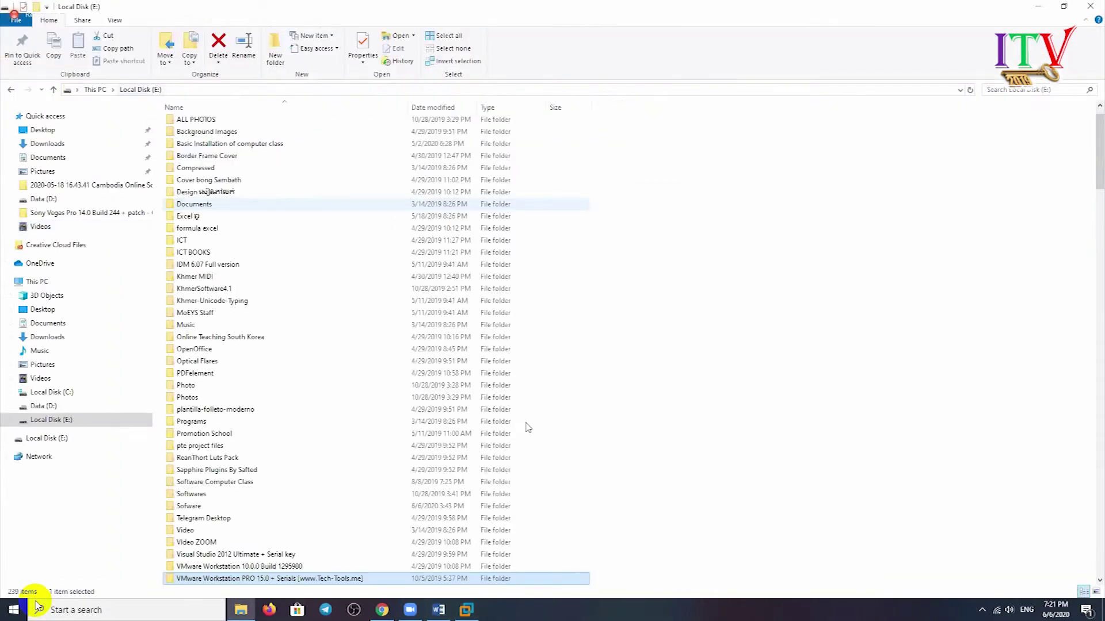
scroll(528, 427, down, 13)
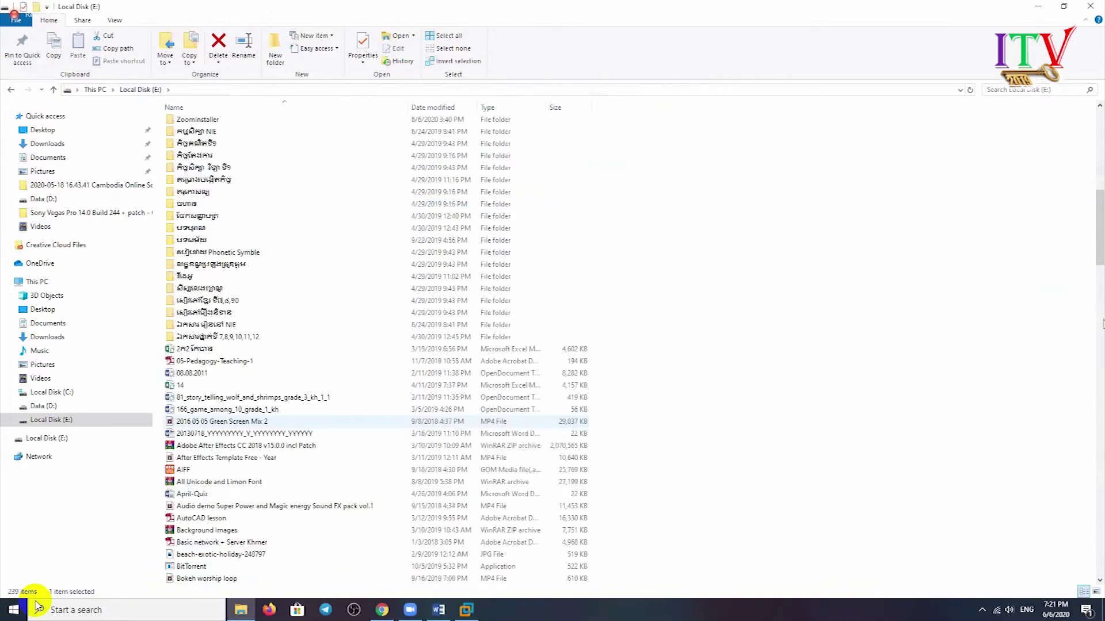
scroll(374, 345, down, 12)
drag(1099, 297, 1099, 259)
scroll(346, 314, up, 6)
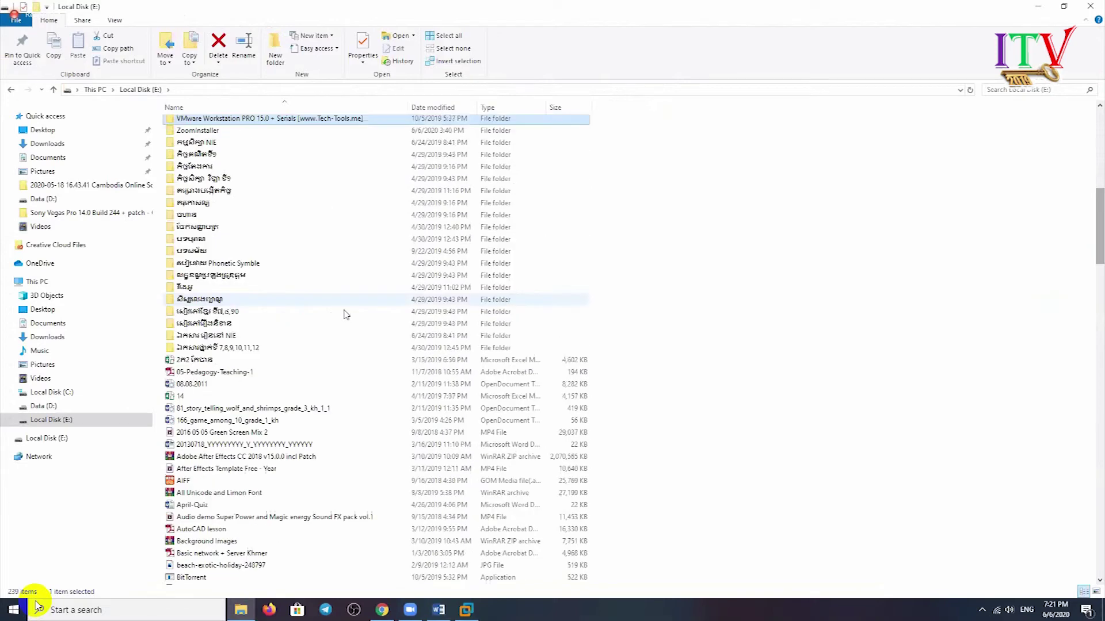
scroll(343, 314, up, 7)
click(404, 291)
double_click(404, 292)
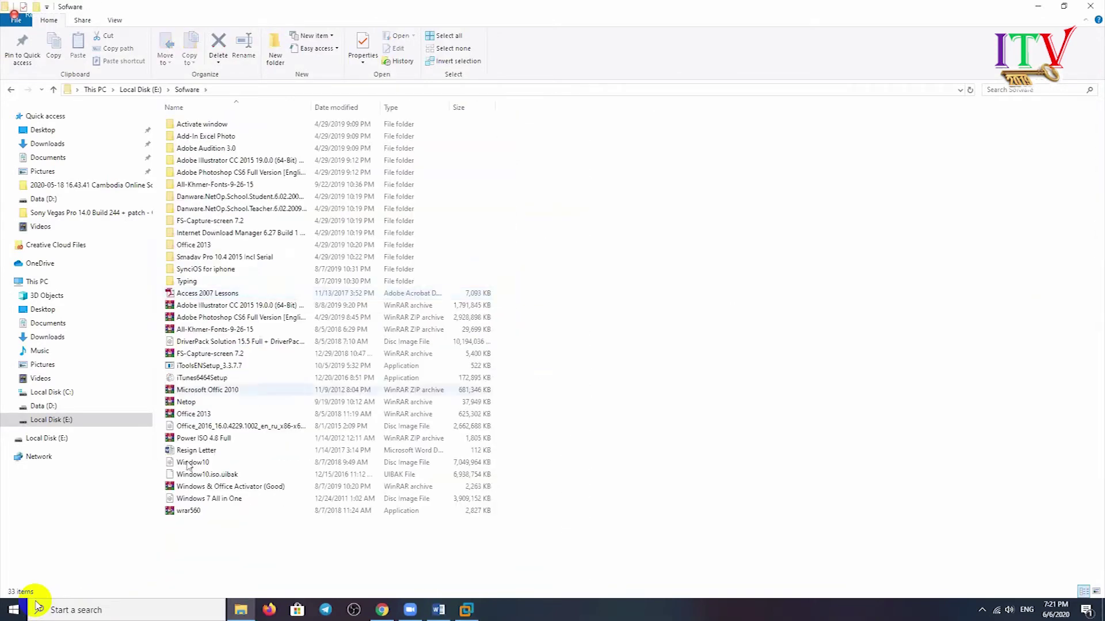
Point out the Window10 and Windows 7 All in One disc images, and switch back to VMware Workstation
click(188, 465)
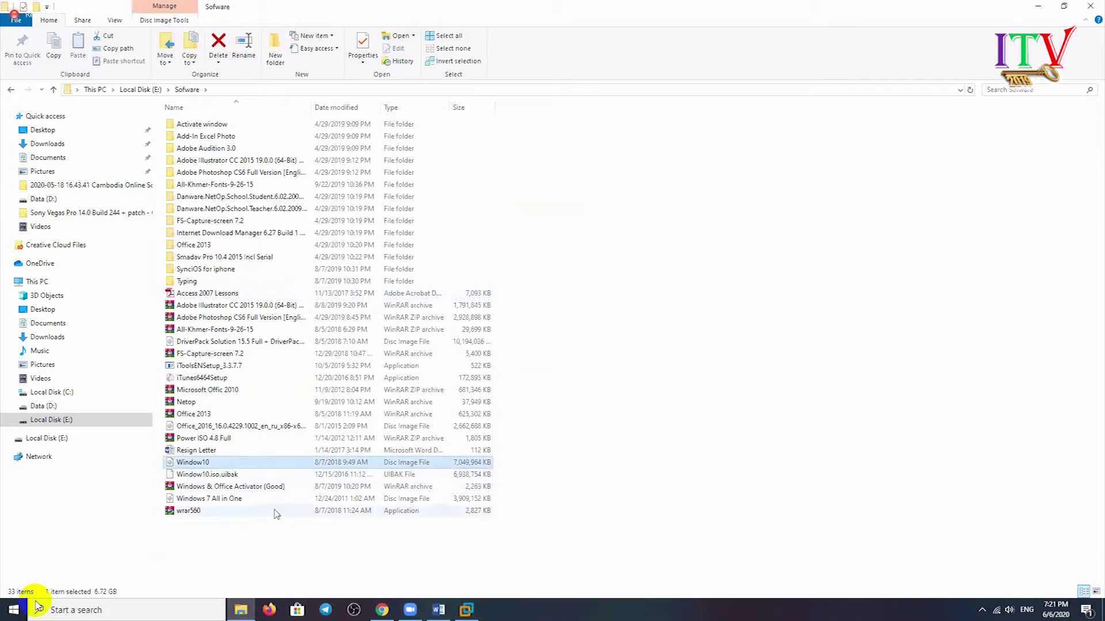
click(214, 503)
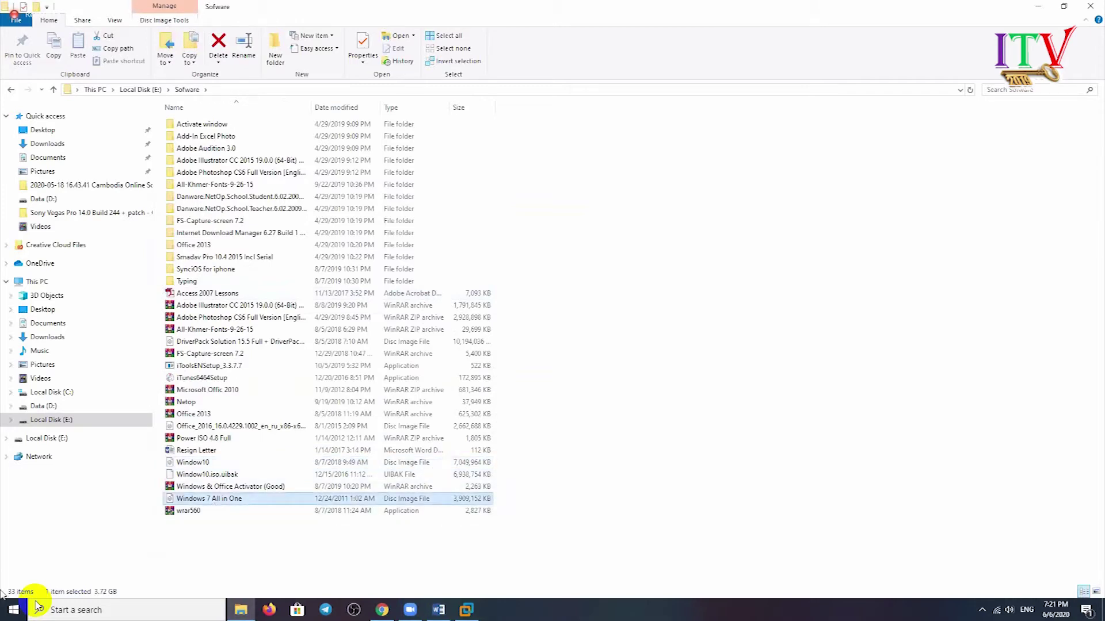
mouse_move(466, 609)
click(464, 573)
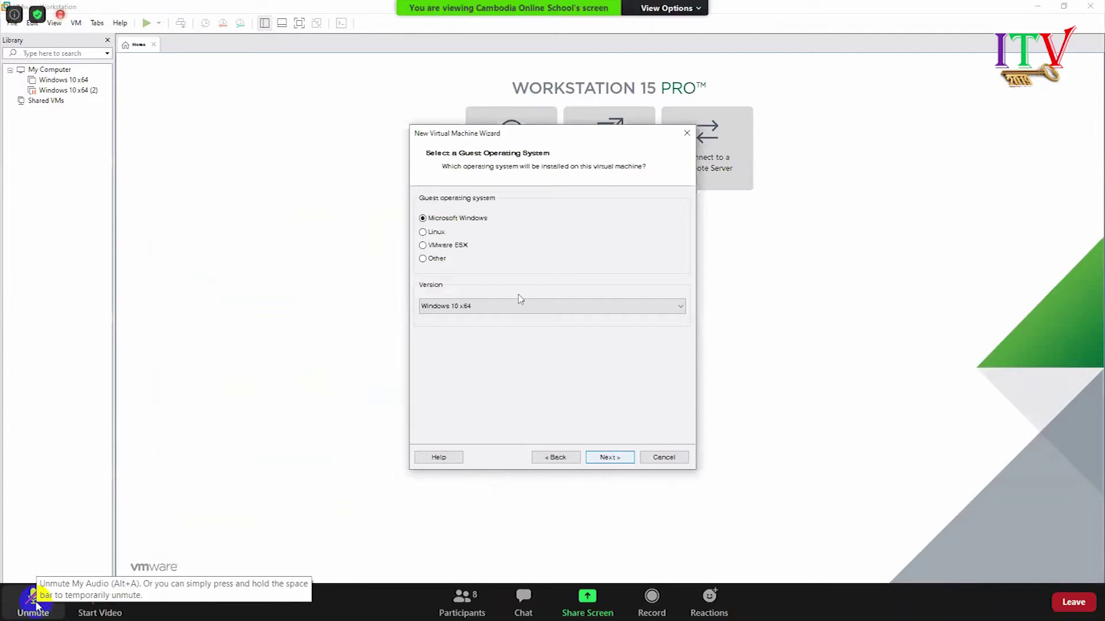
Unmute the microphone in the Zoom meeting and mute it again
click(34, 602)
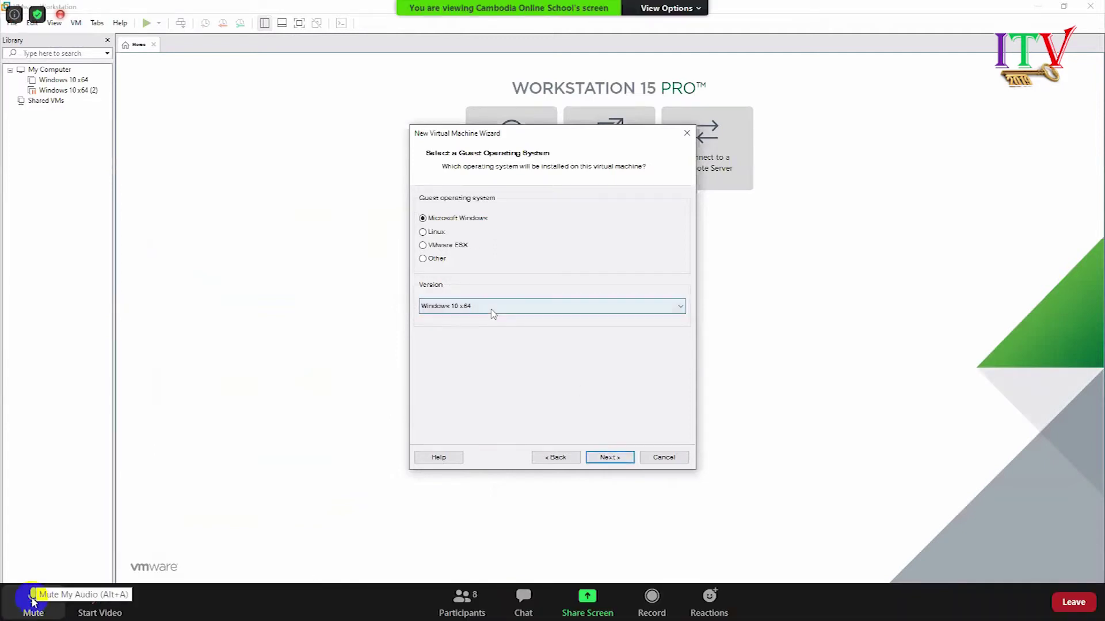
click(33, 602)
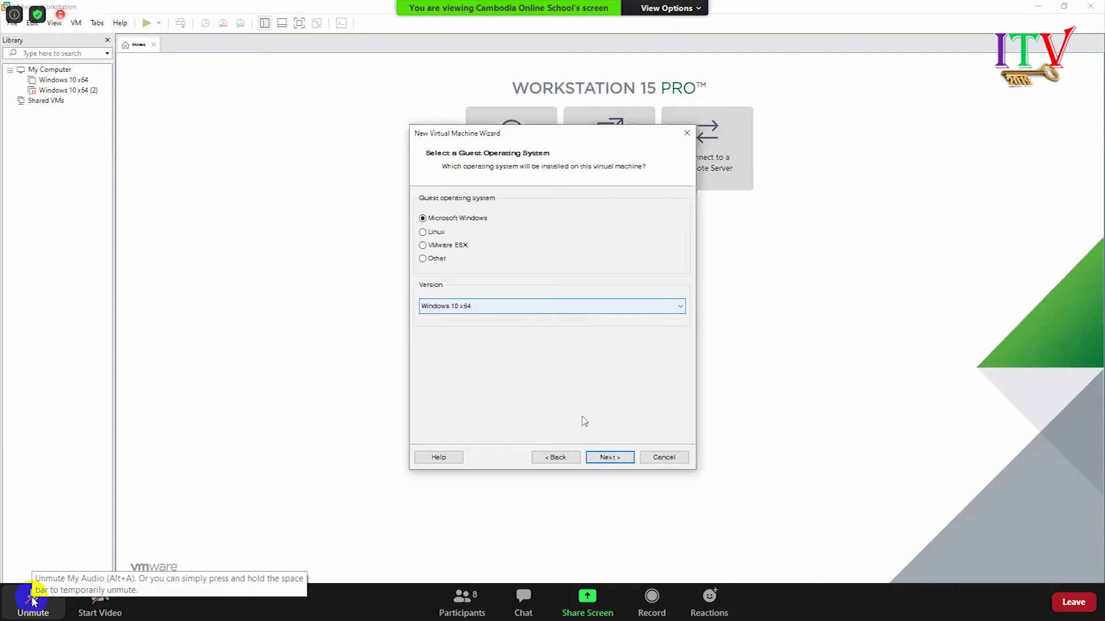
Choose Windows 7 x64 as the guest version, continue to the firmware type page, and return to the guest operating system page
click(508, 309)
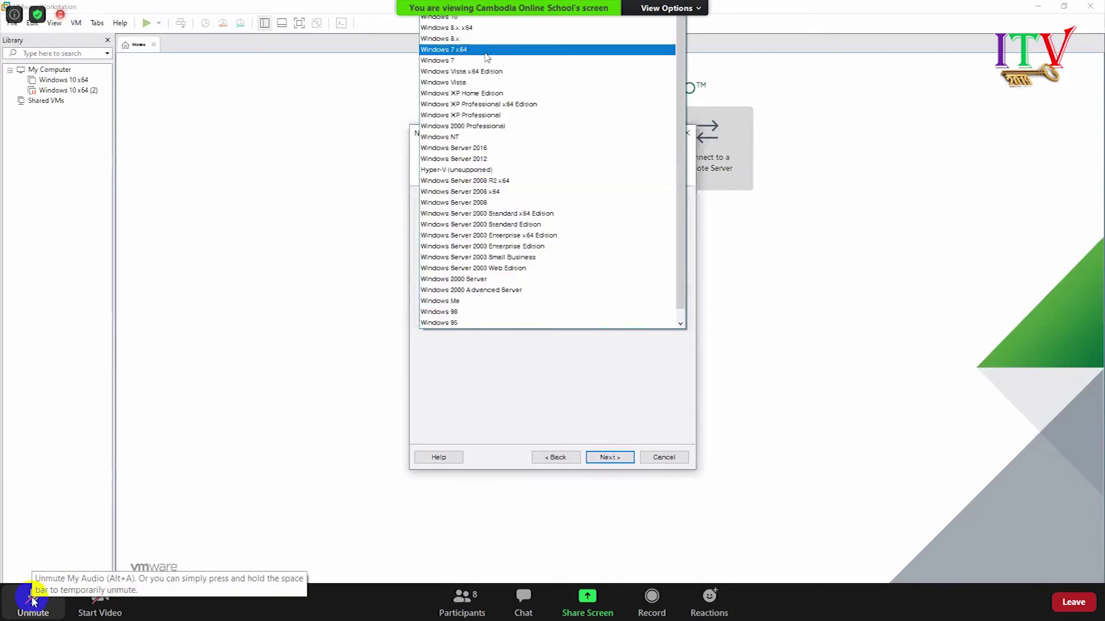
click(522, 432)
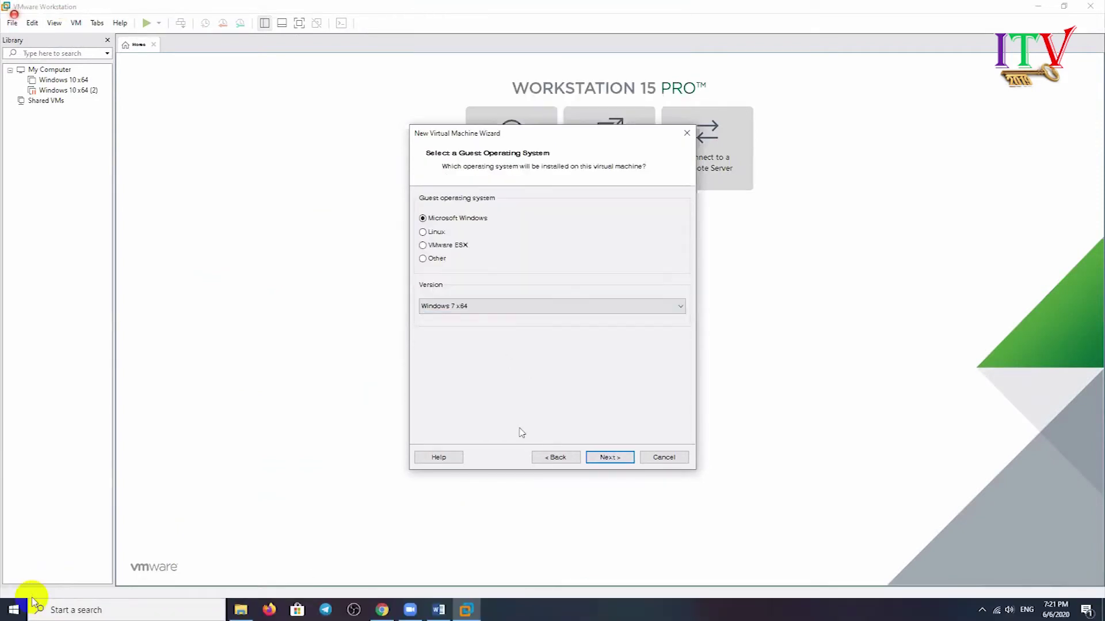
click(603, 459)
mouse_move(33, 602)
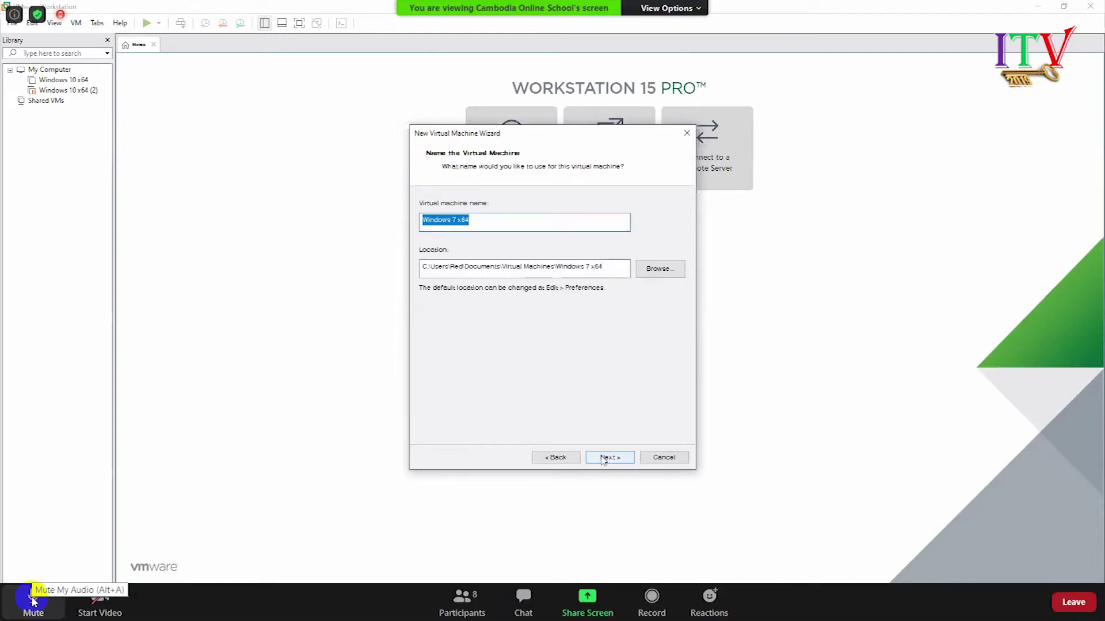
click(603, 459)
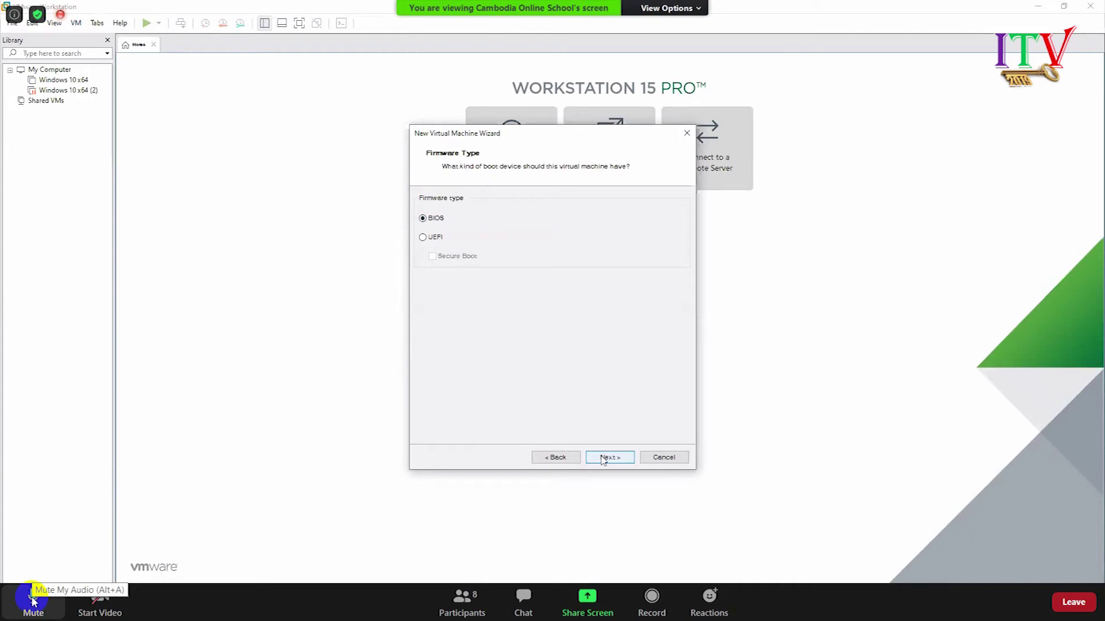
click(547, 461)
click(547, 461)
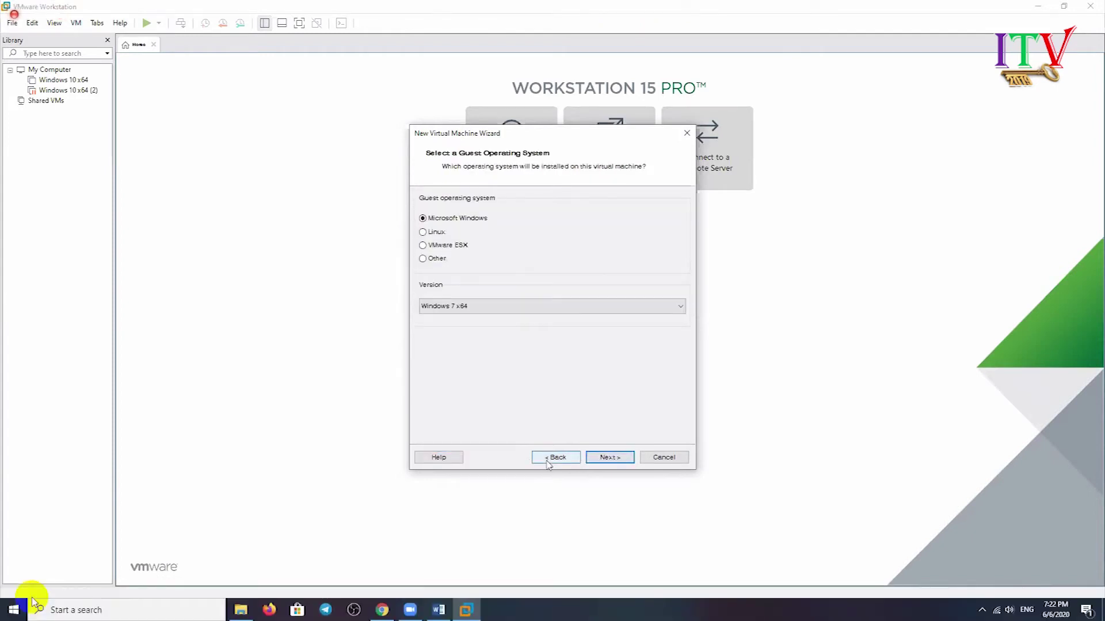
Set the guest operating system version to Windows 10 x64, and look over the other versions without changing it
click(581, 310)
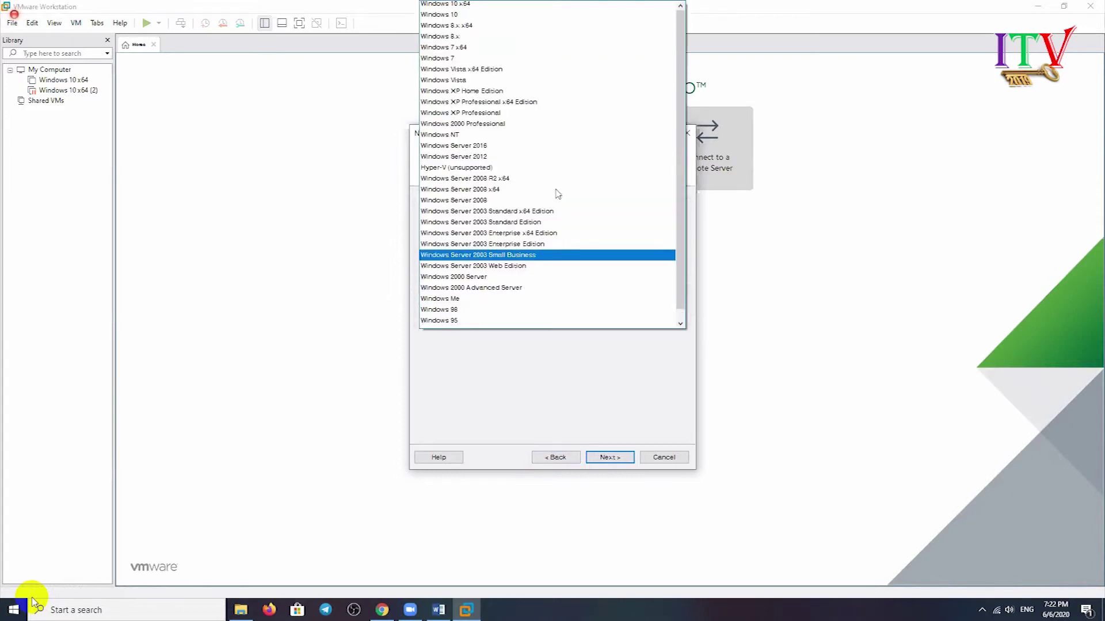
click(472, 9)
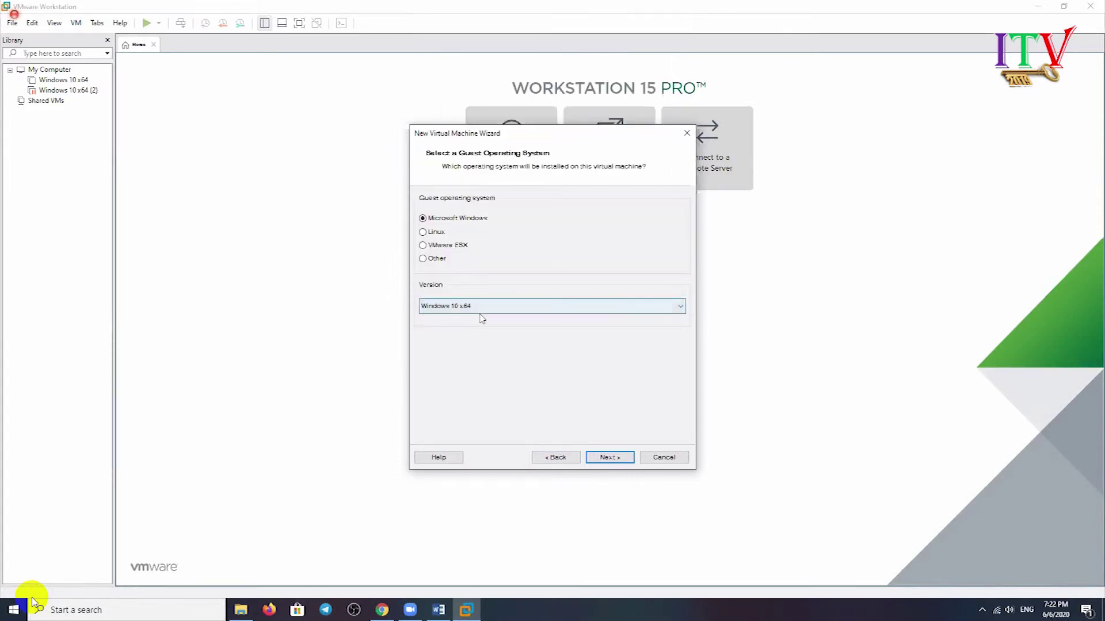
click(491, 316)
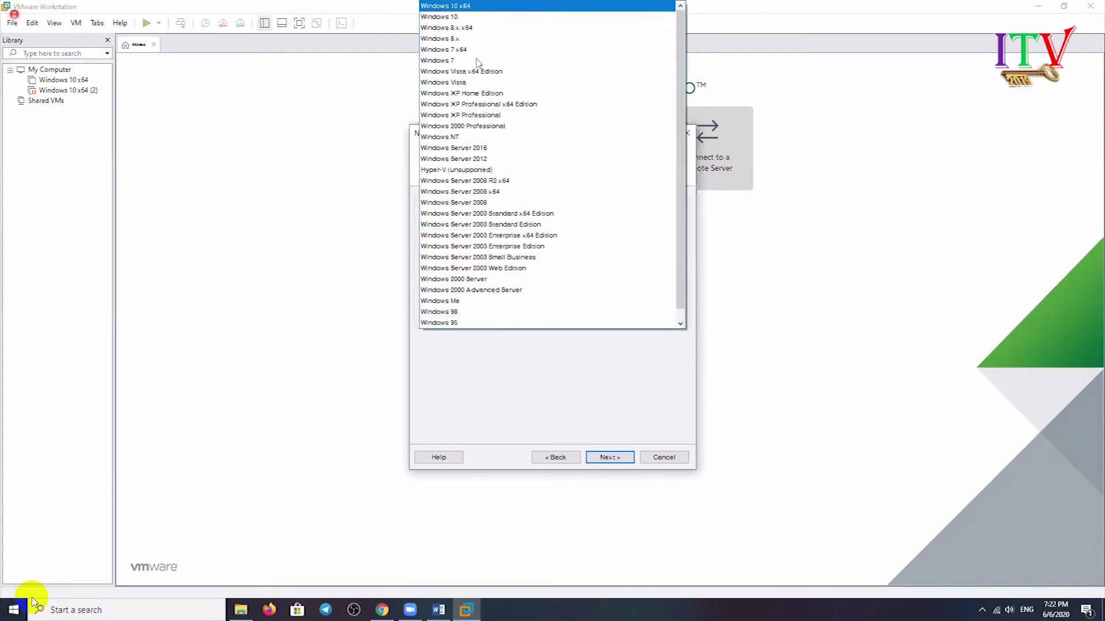
click(514, 374)
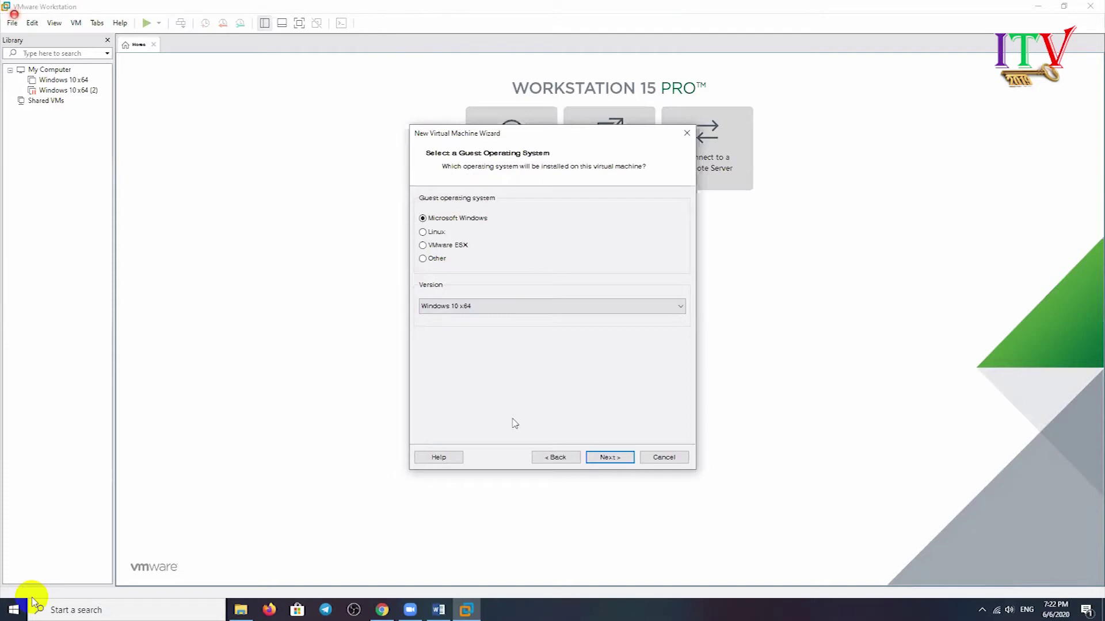
Mute the microphone in the Zoom meeting
mouse_move(34, 604)
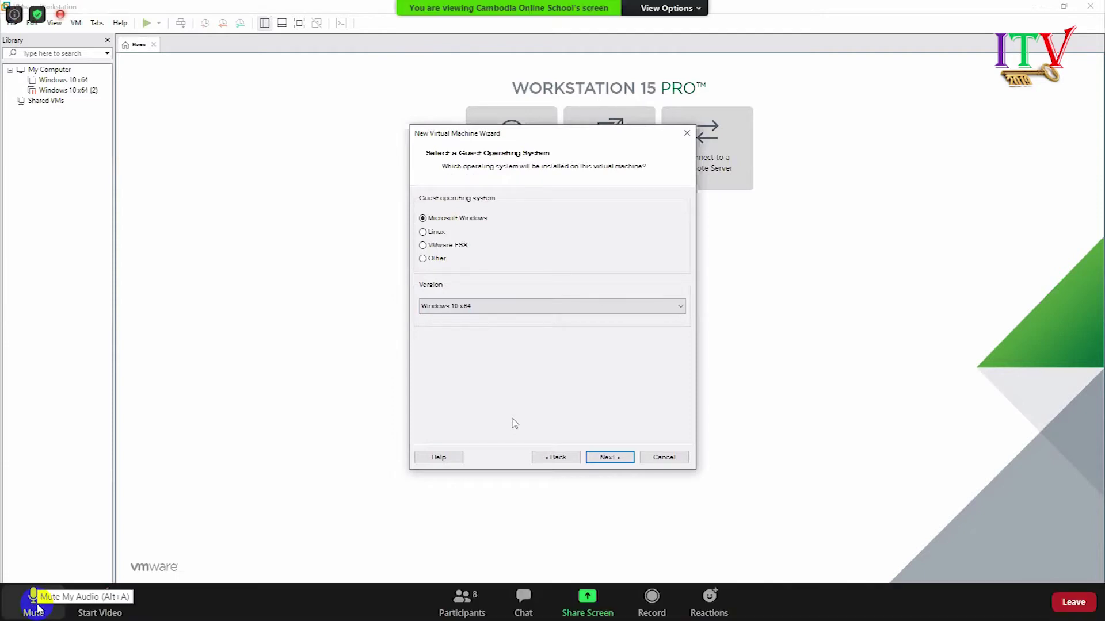
click(34, 605)
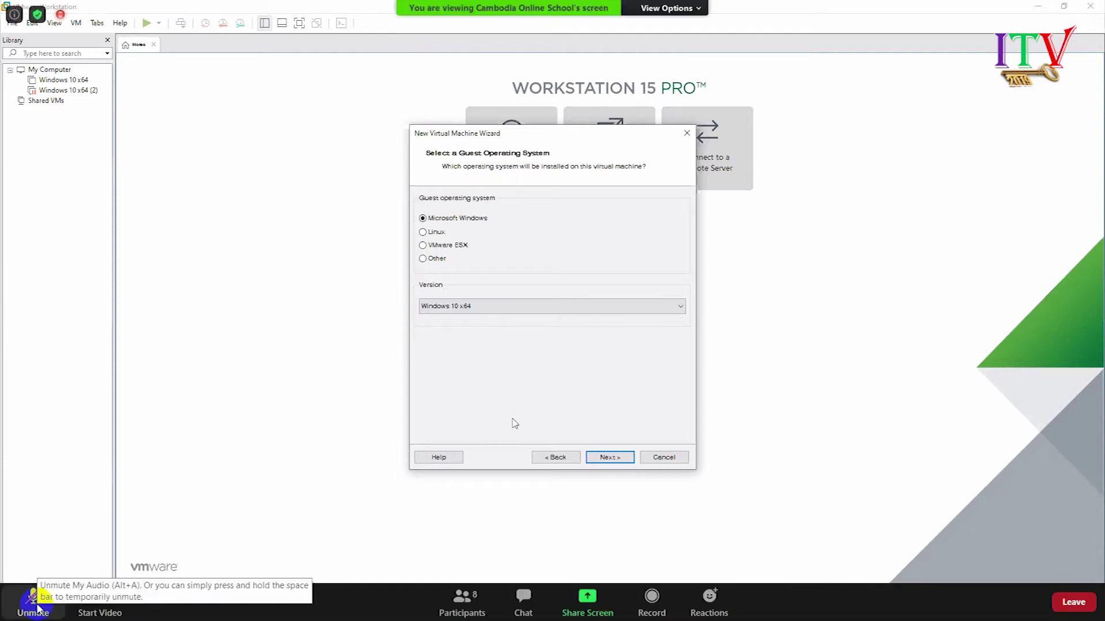
Accept the proposed virtual machine name and location, set the firmware type to BIOS, and continue to the processor configuration
click(609, 458)
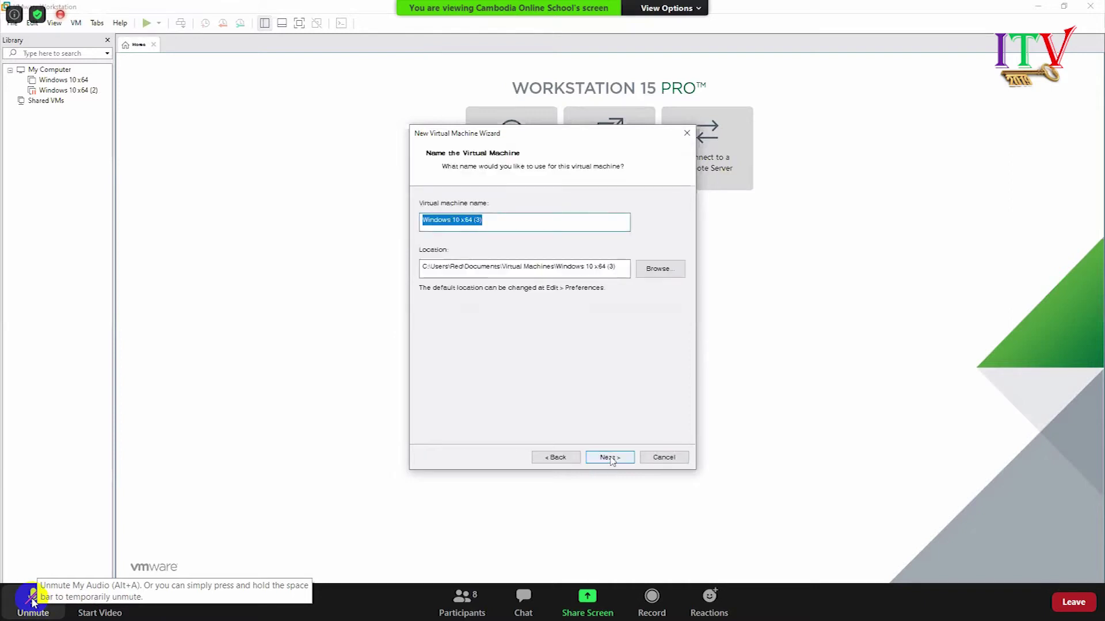
click(610, 458)
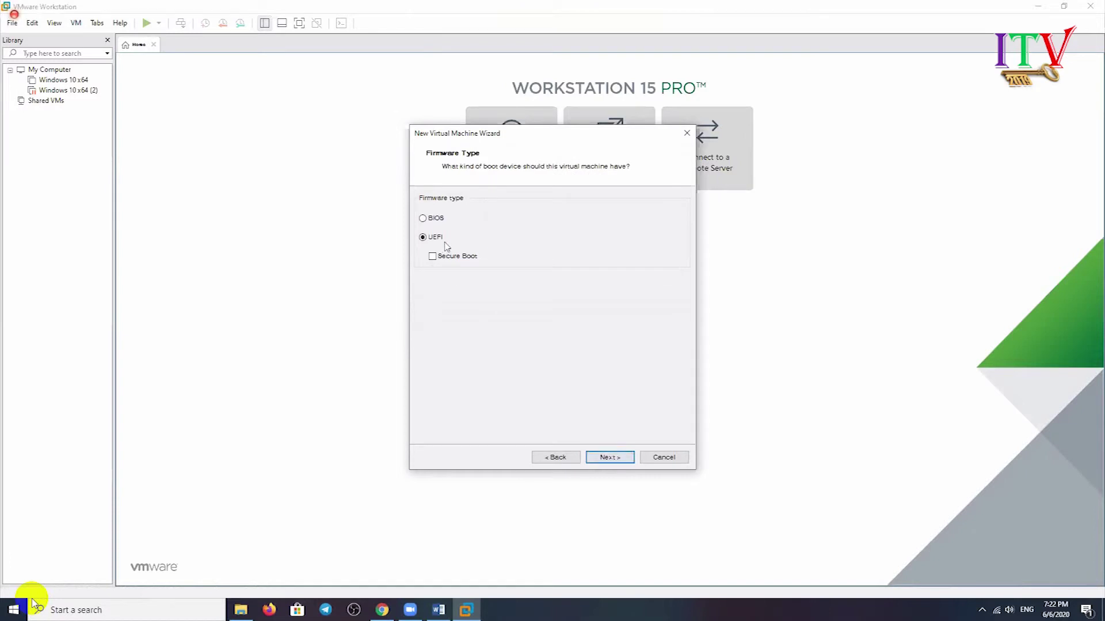
click(421, 222)
click(423, 228)
click(423, 238)
click(425, 220)
click(608, 457)
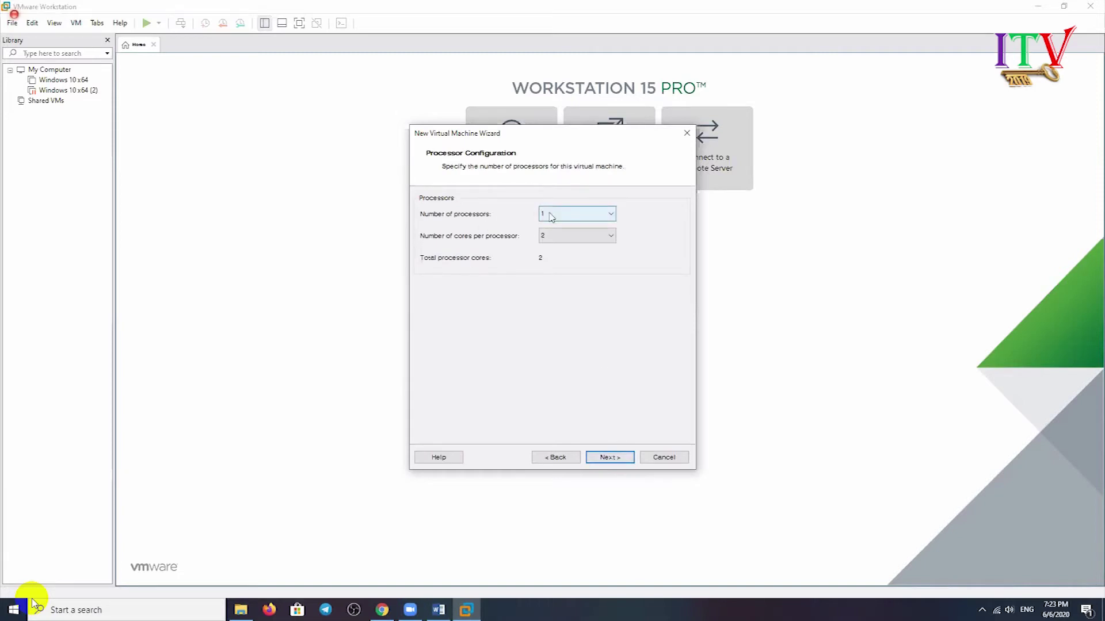
Keep the number of processors at 1 and set the number of cores per processor to 4
click(575, 219)
click(575, 218)
click(575, 222)
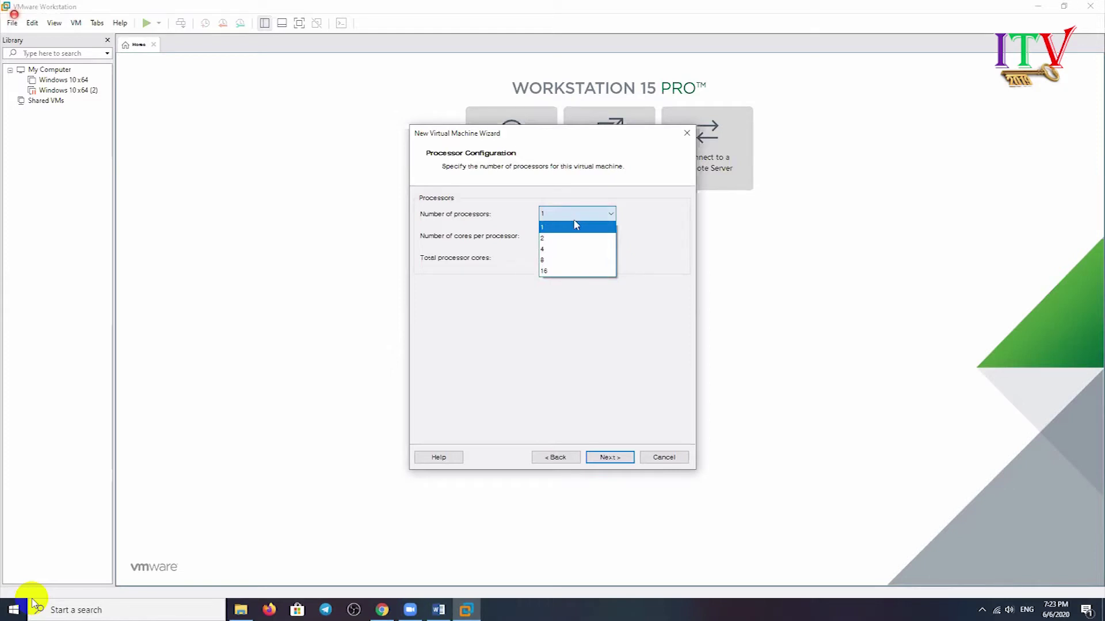
click(575, 226)
click(570, 235)
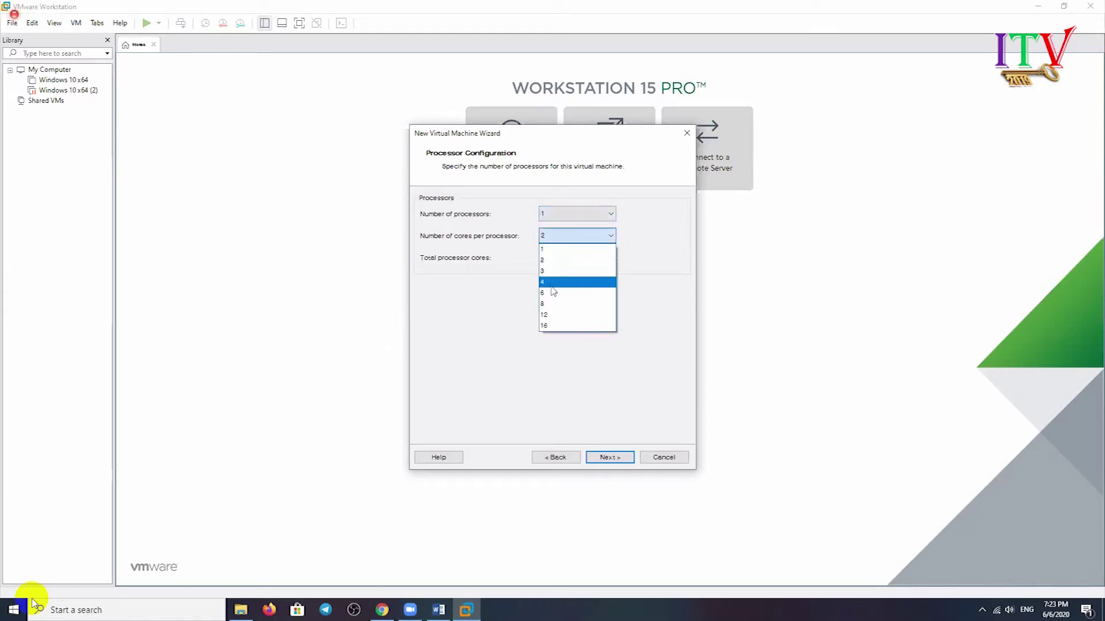
click(553, 284)
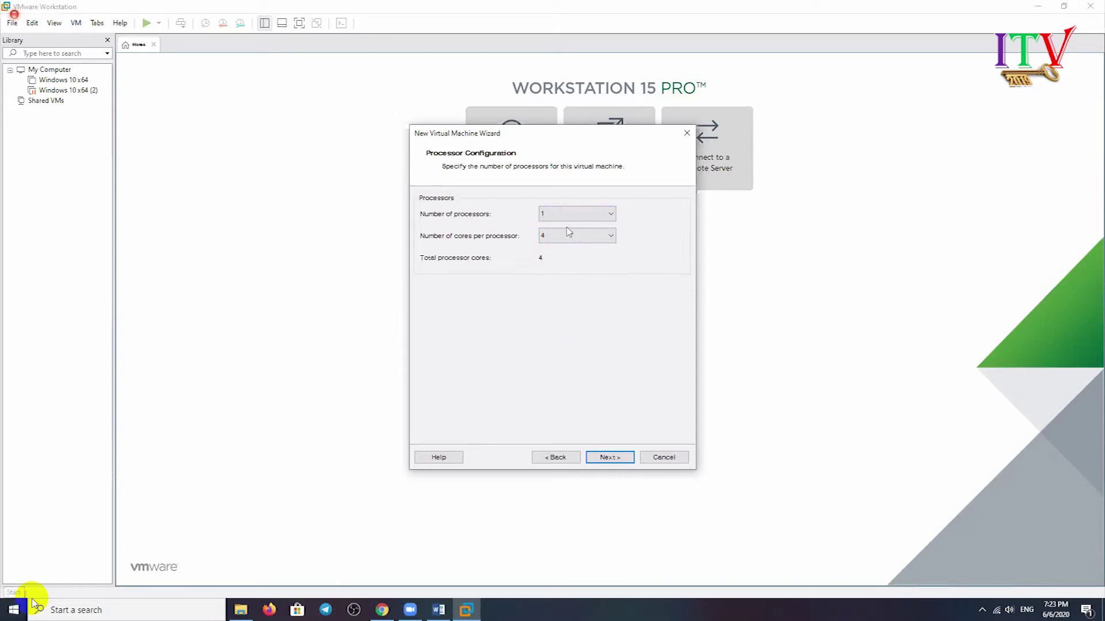
mouse_move(32, 605)
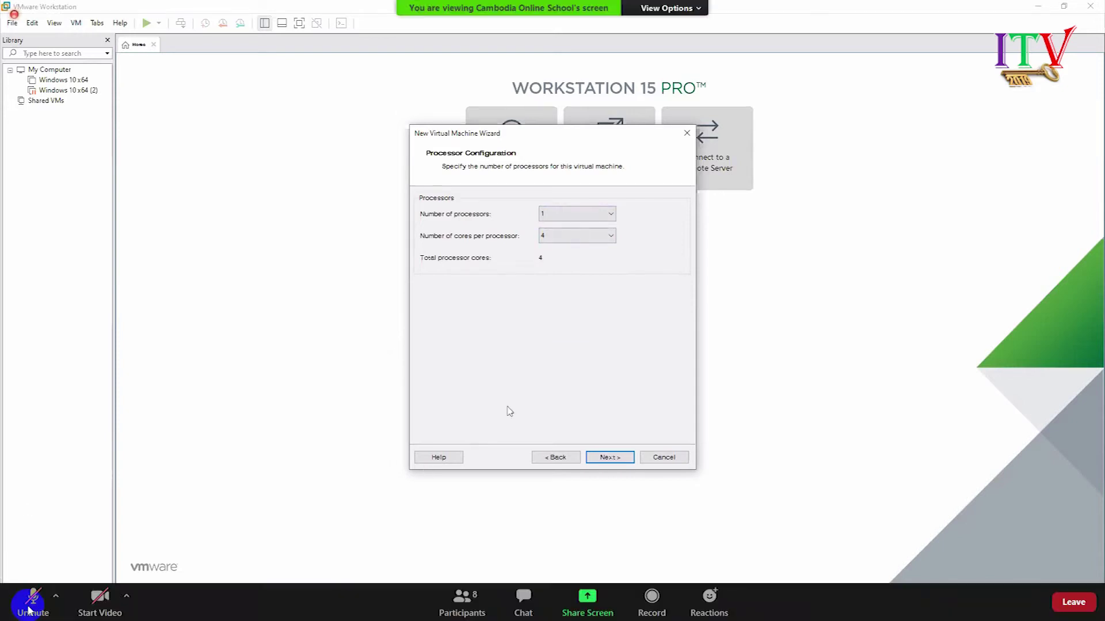
click(32, 603)
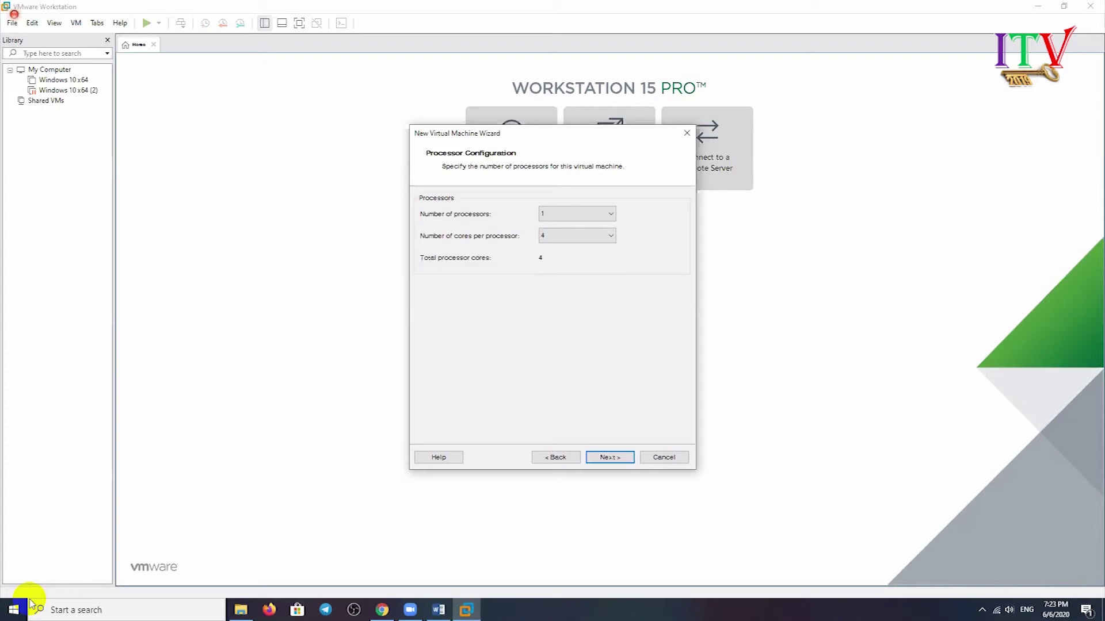
Run dxdiag to check the host computer's processor in the system information, and close the diagnostic tool
click(23, 607)
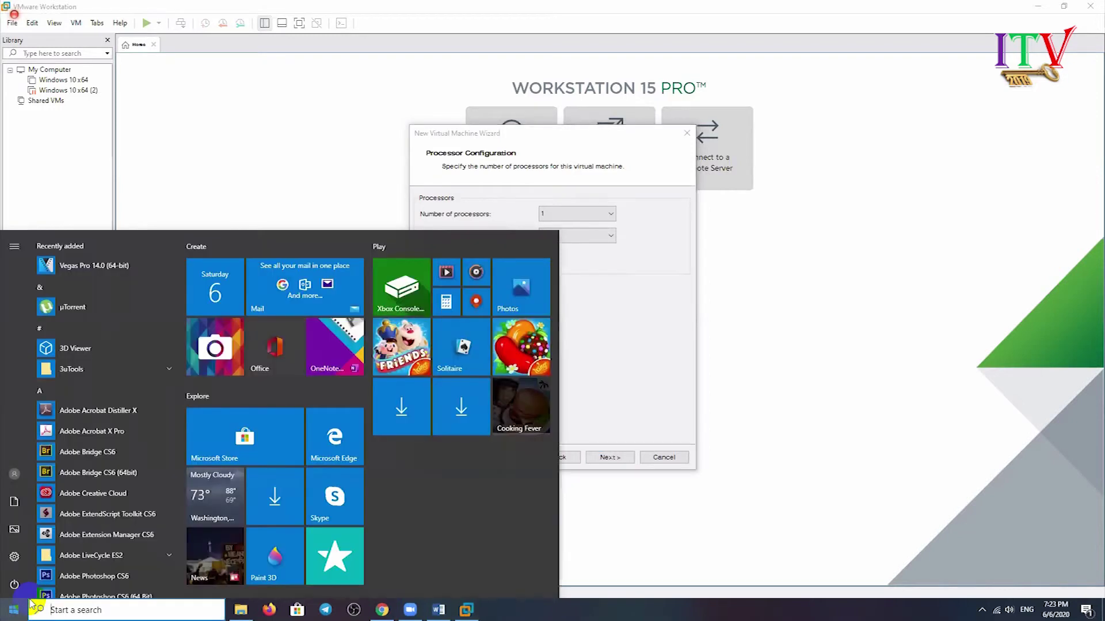
key(super+r)
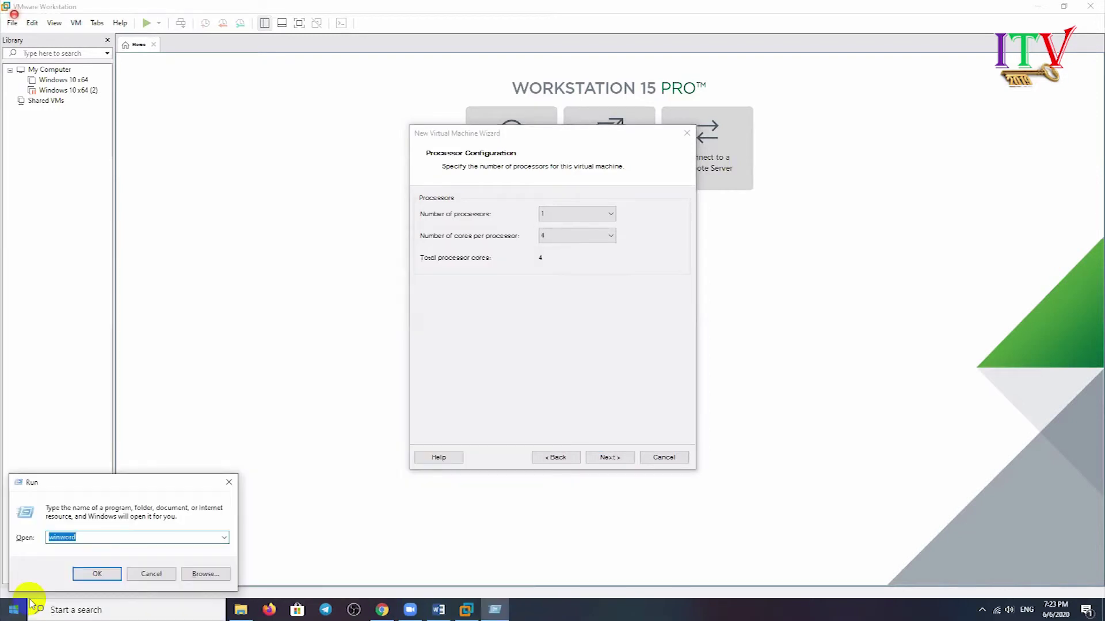
text(d)
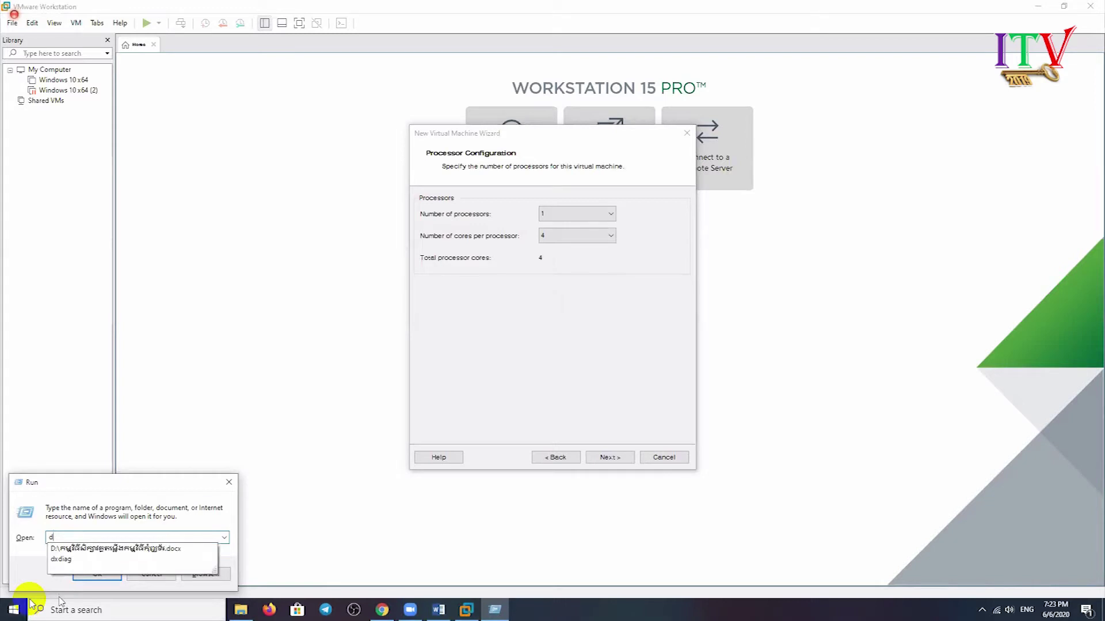
key(Down)
key(Down)
key(Return)
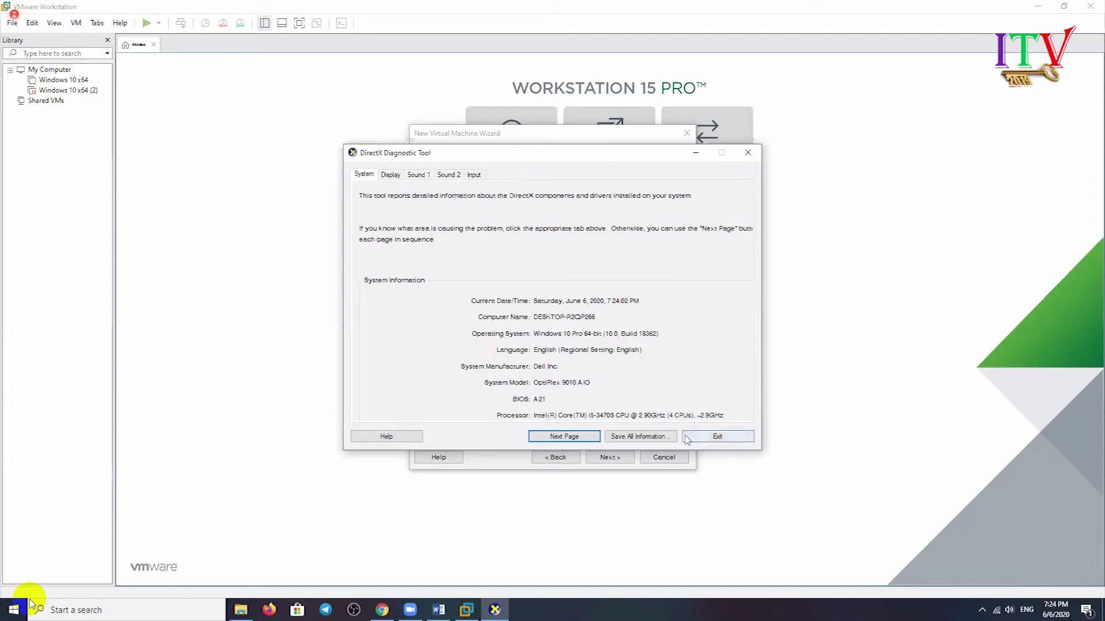
click(748, 152)
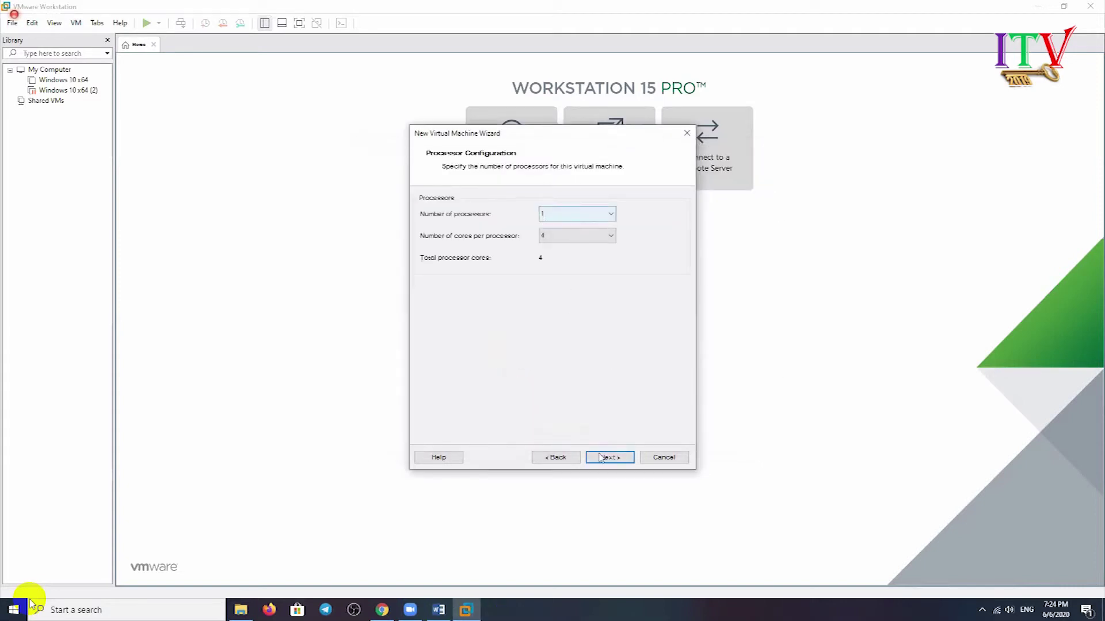
Accept the processor configuration, keep the virtual machine's memory at 2048 MB, and continue to the network type
click(608, 459)
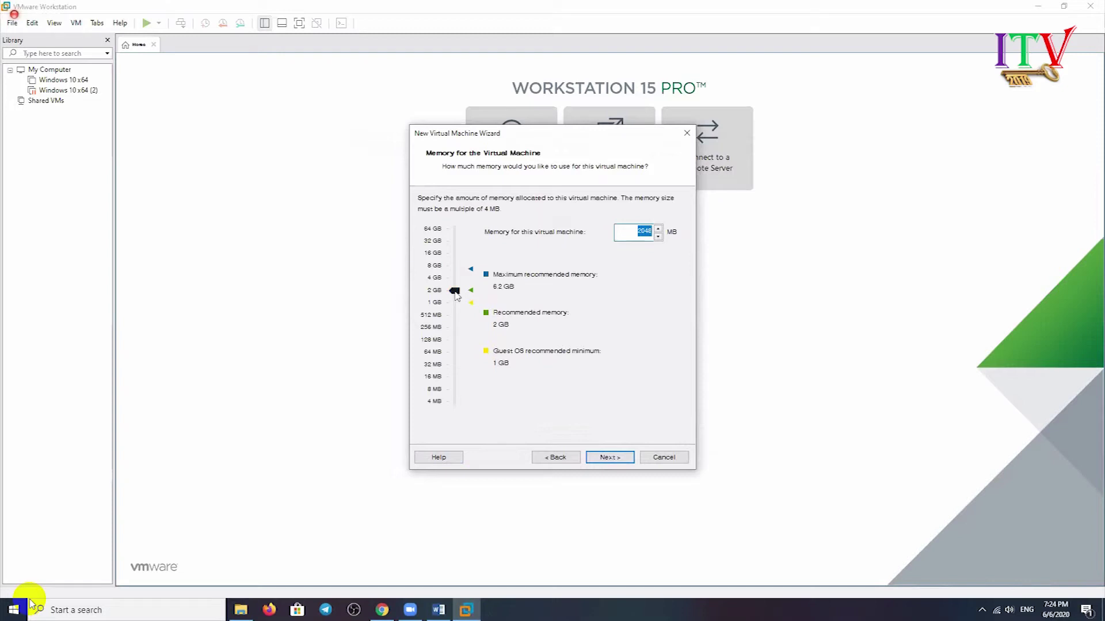
drag(456, 301, 455, 303)
click(458, 276)
click(458, 276)
click(458, 276)
key(Return)
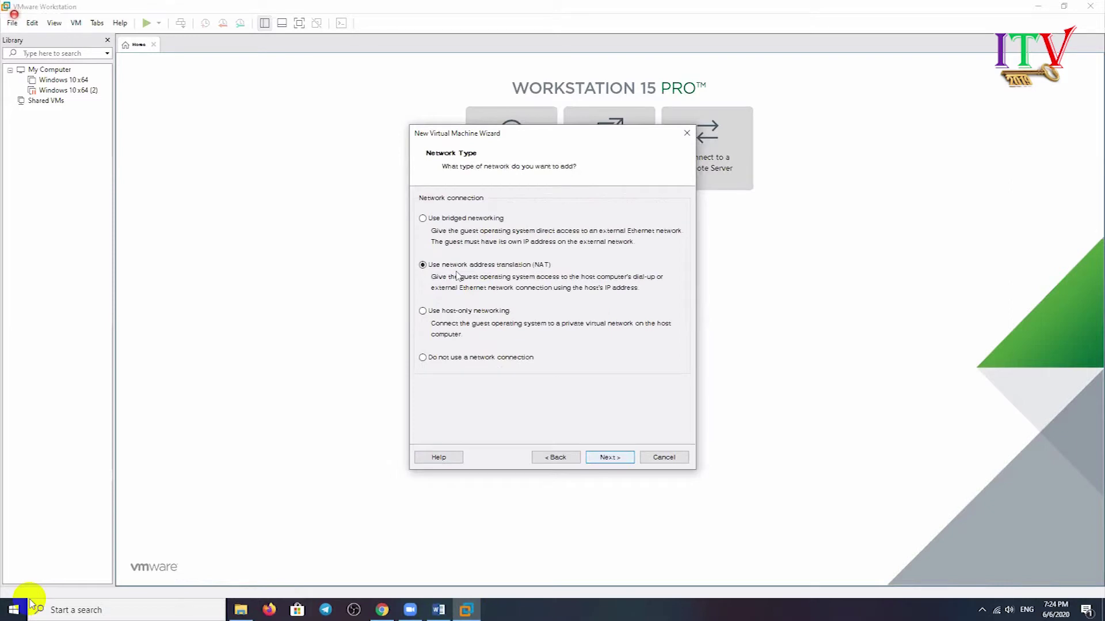
Set the virtual machine's network connection to bridged networking and continue to the I/O controller types
mouse_move(31, 601)
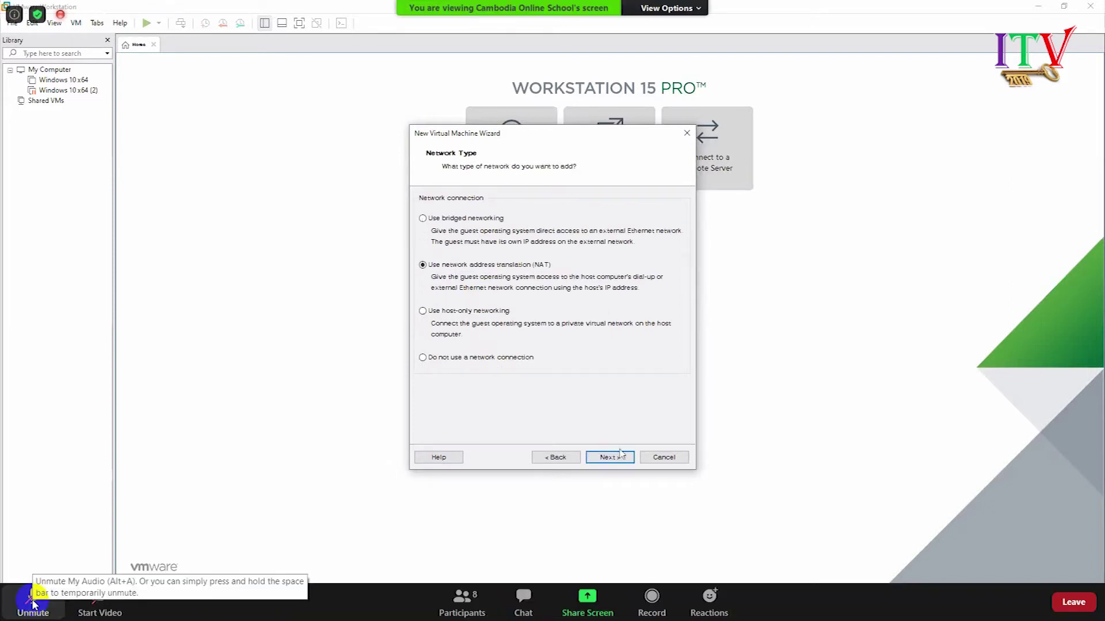
key(Up)
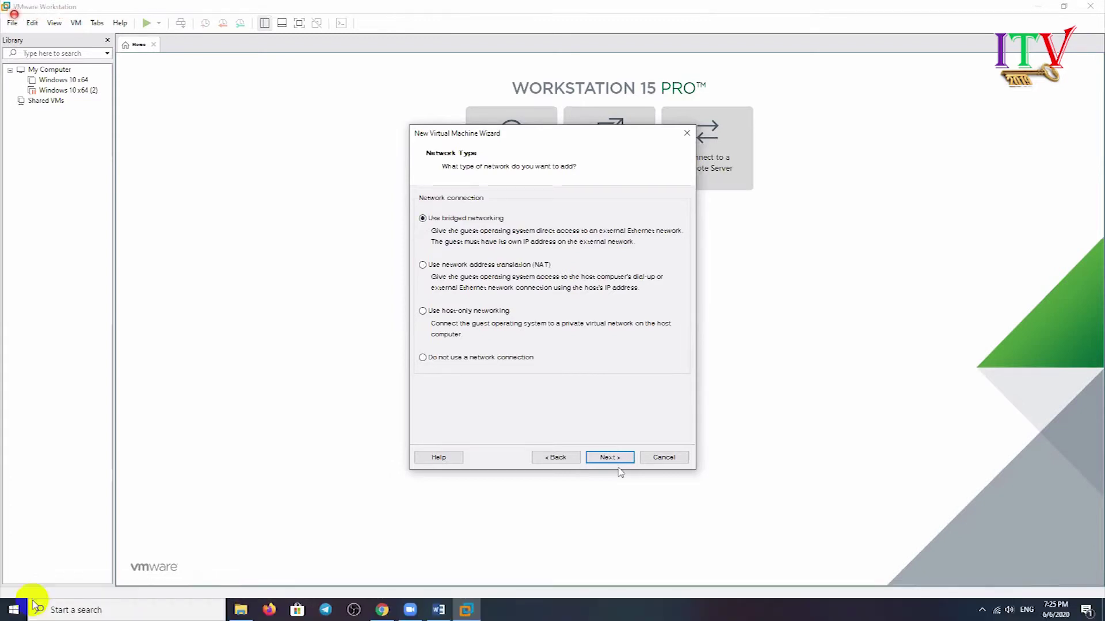
click(609, 458)
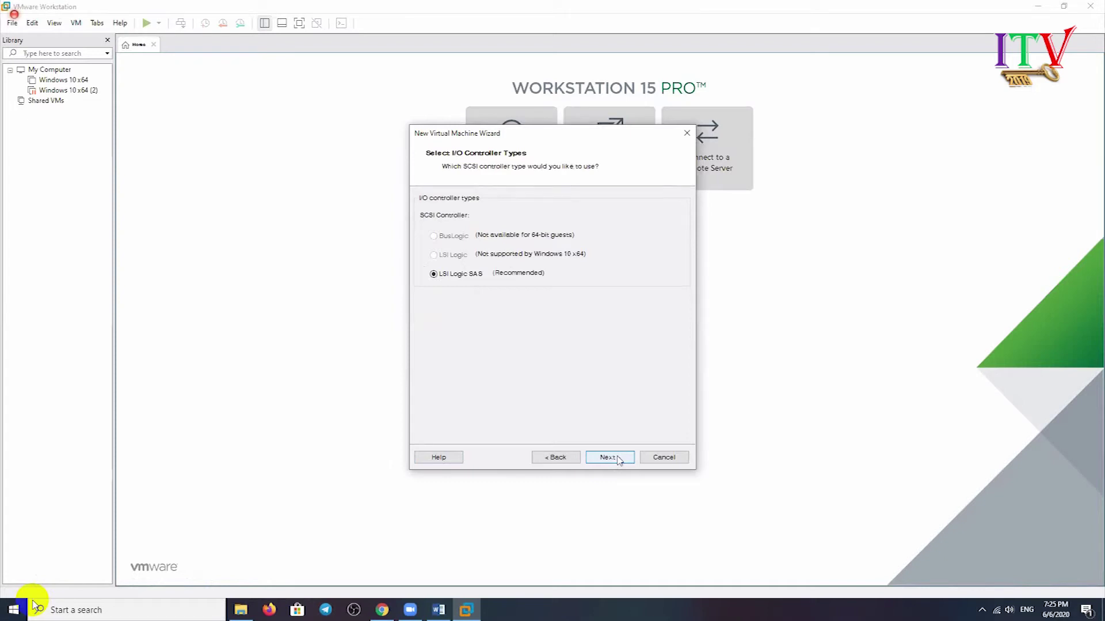
Accept the LSI Logic SAS controller and SCSI disk type, and choose to create a new virtual disk
click(618, 457)
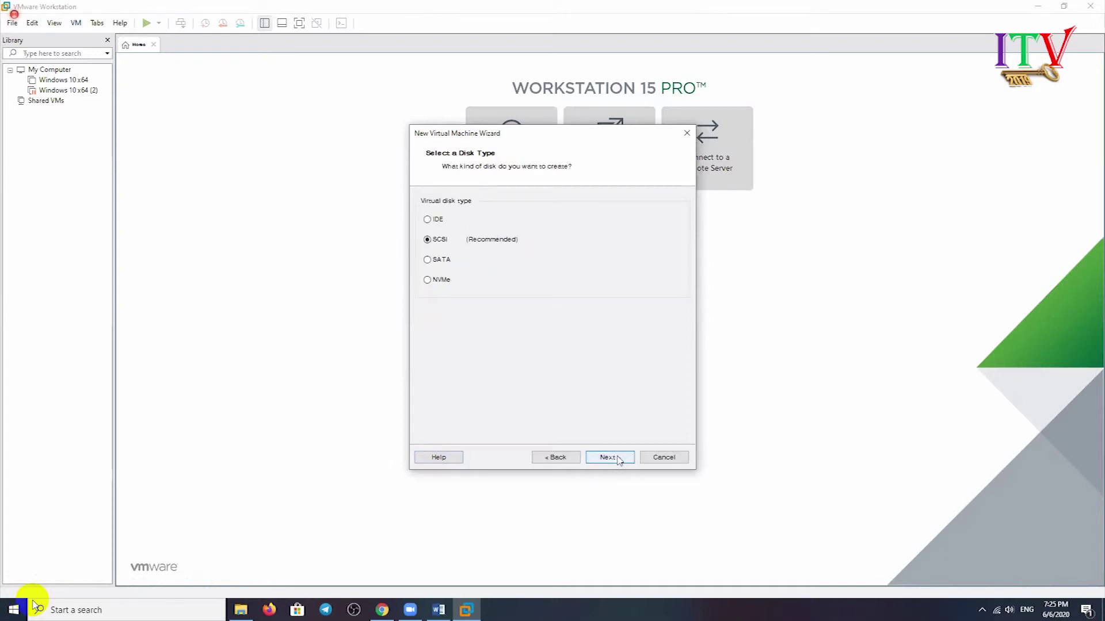
click(617, 458)
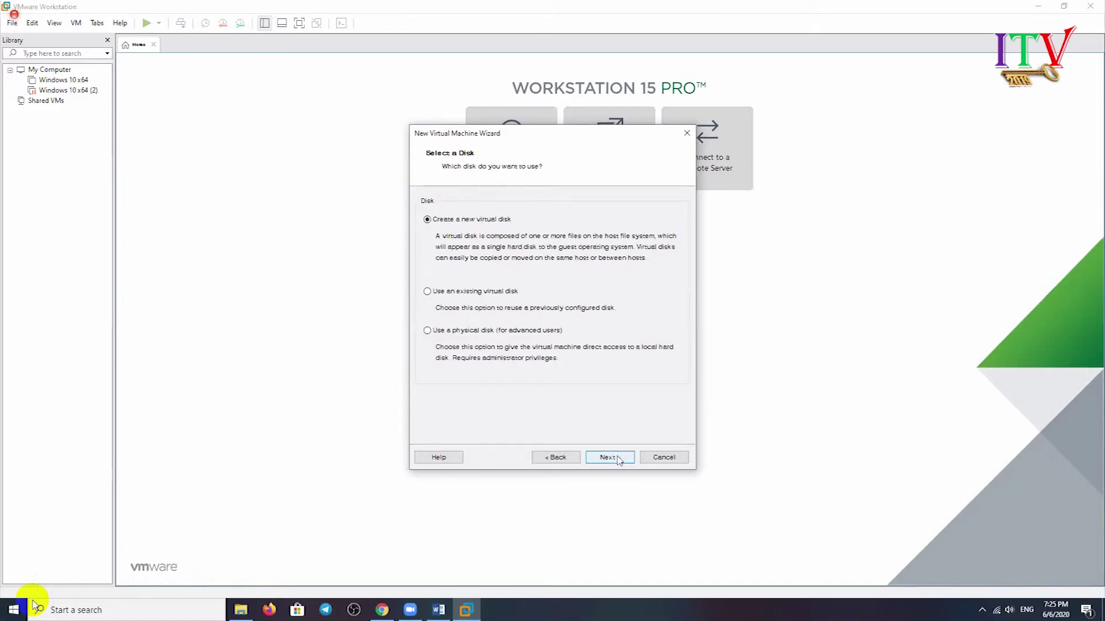
click(618, 459)
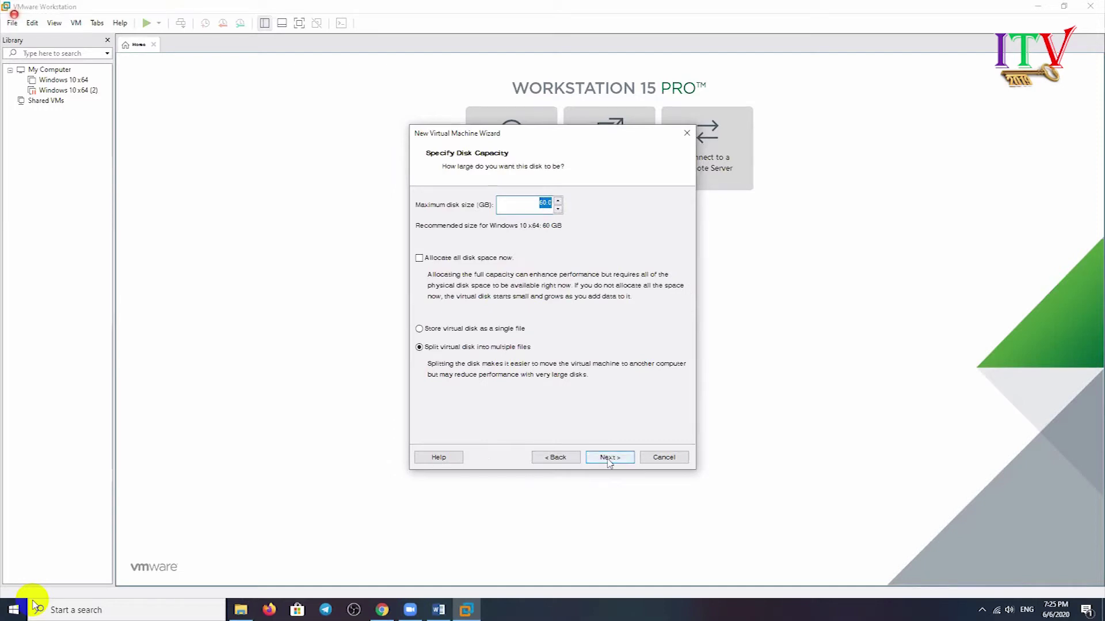
Set the maximum disk size to 100 GB split into multiple files, and create the virtual machine with the proposed disk file name
text(100)
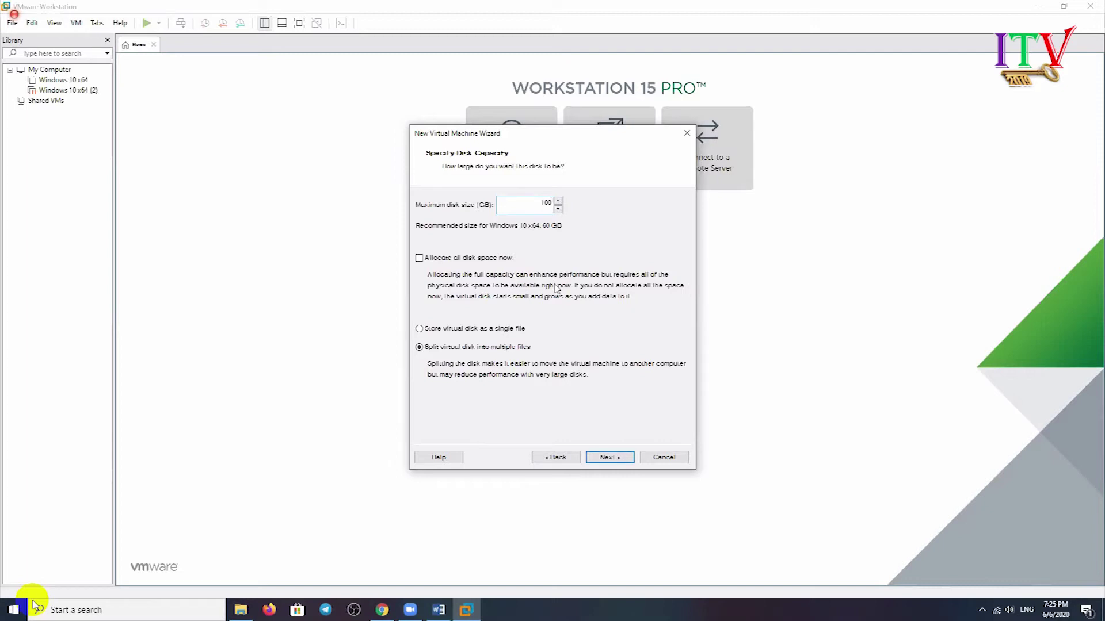
click(620, 459)
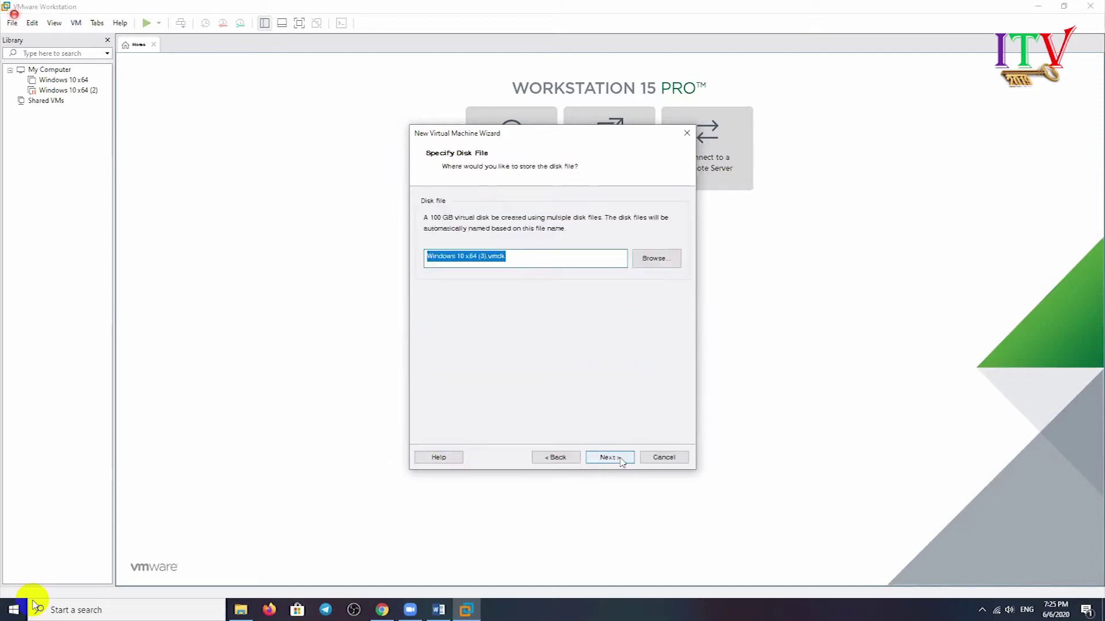
click(620, 458)
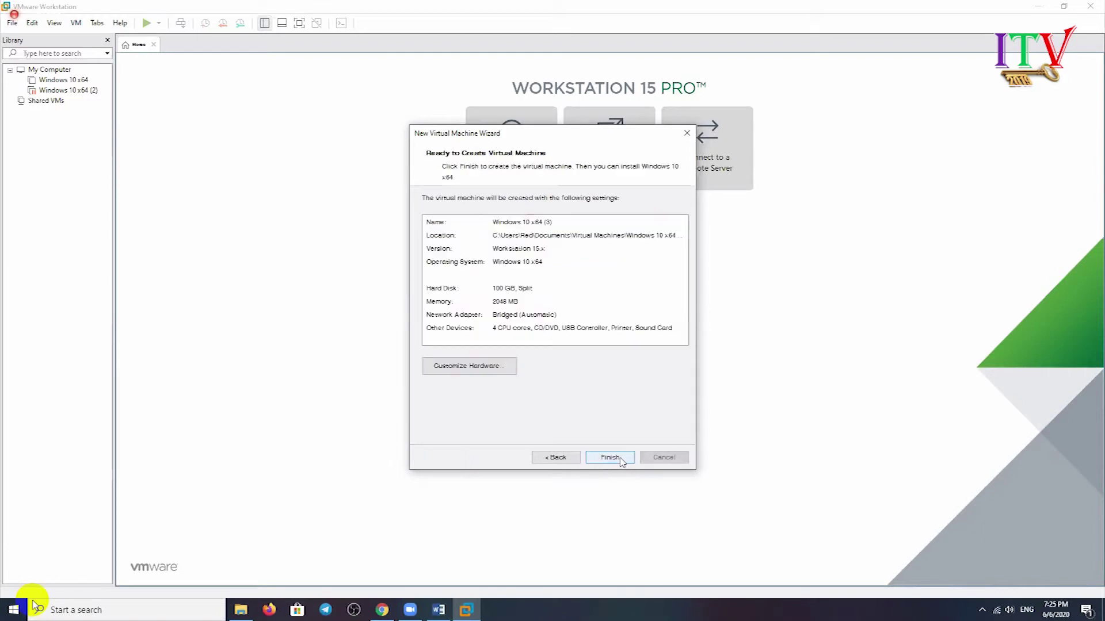
click(621, 459)
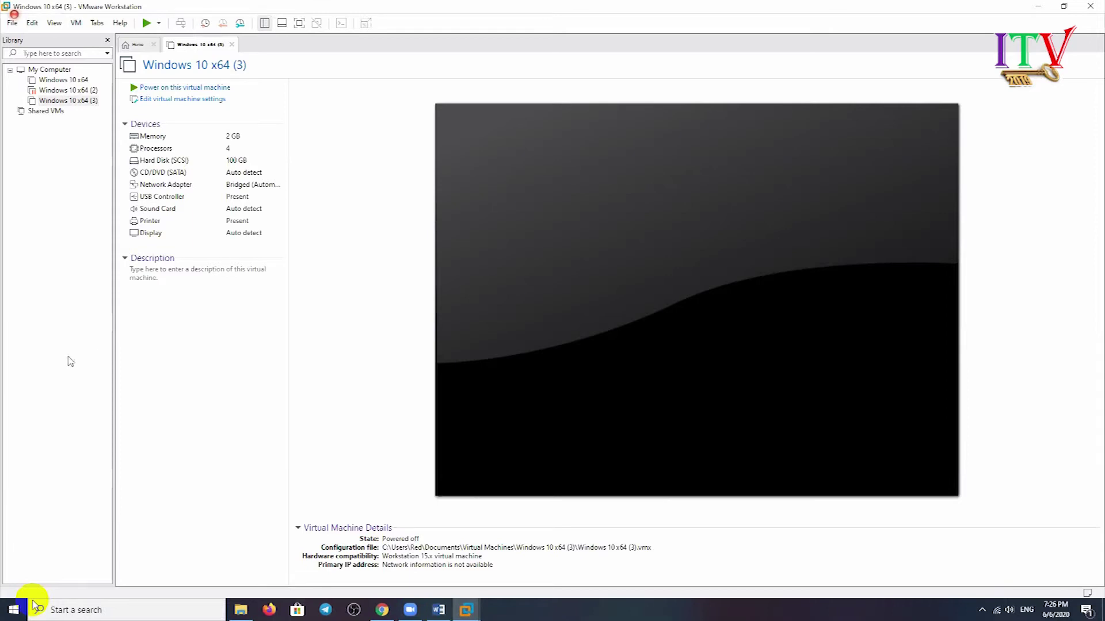
double_click(173, 174)
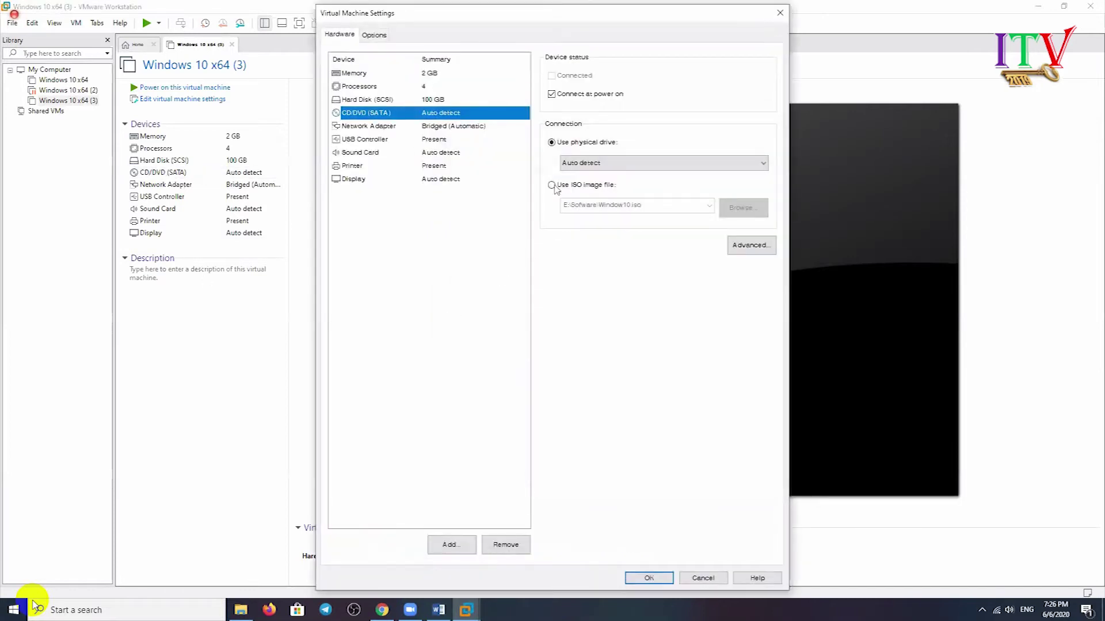
click(552, 185)
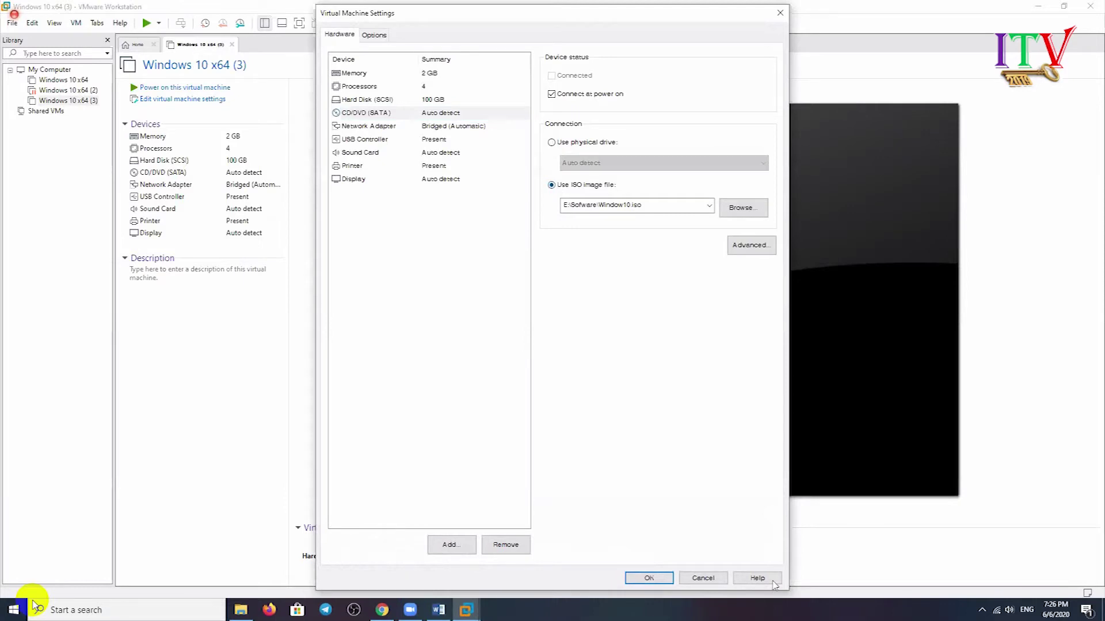
click(716, 579)
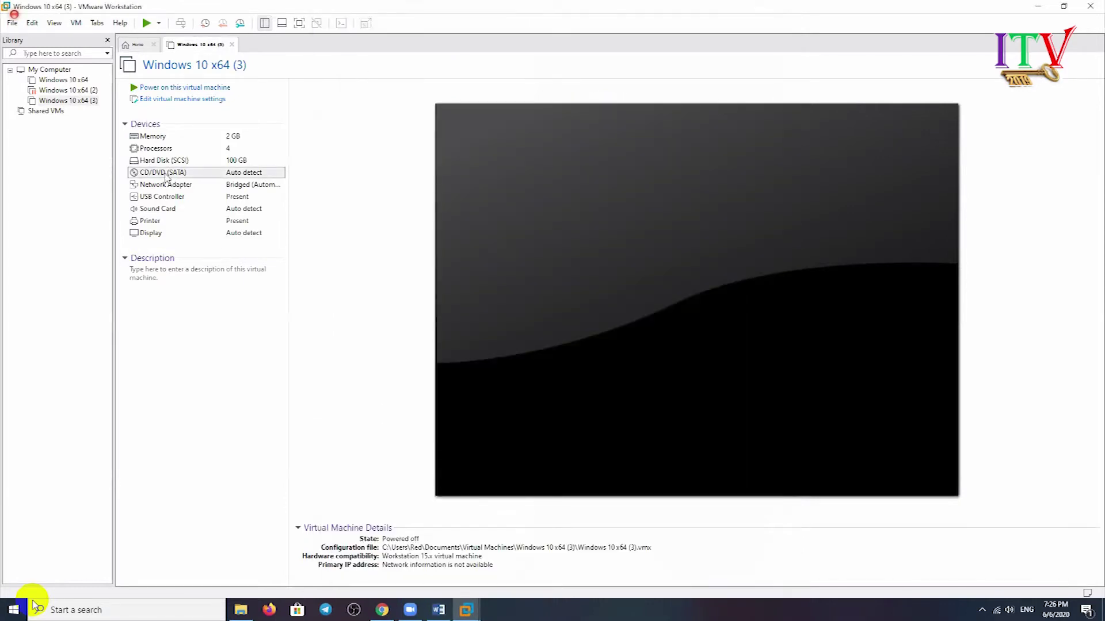
Set the virtual machine's CD/DVD (SATA) drive to use the ISO image Window10.iso from E:\Sofware, and save the settings
double_click(182, 175)
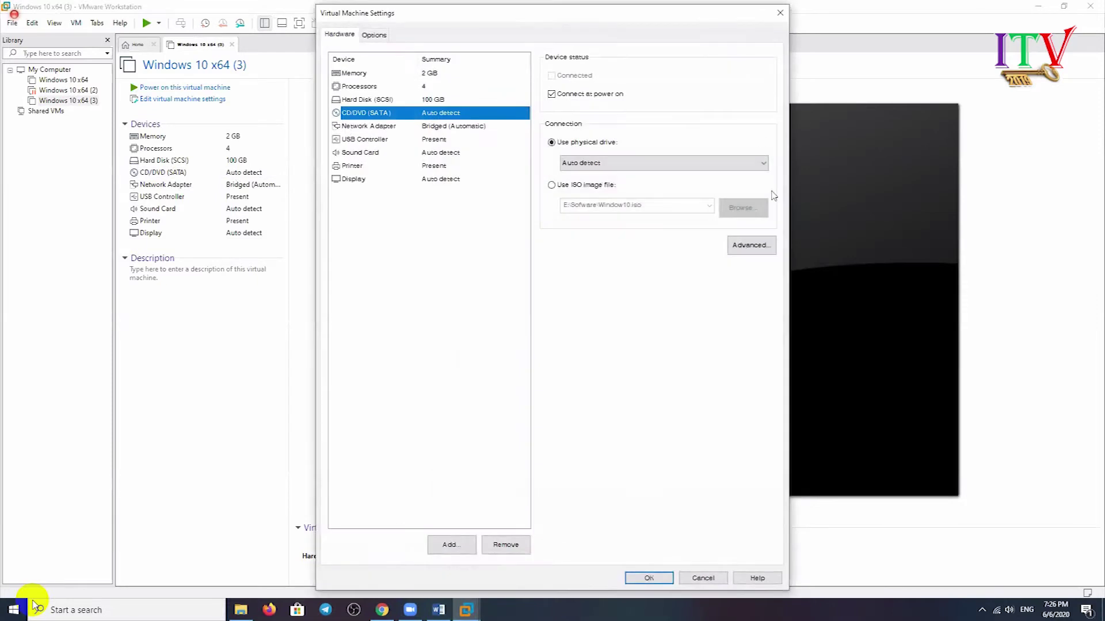
click(567, 186)
click(733, 214)
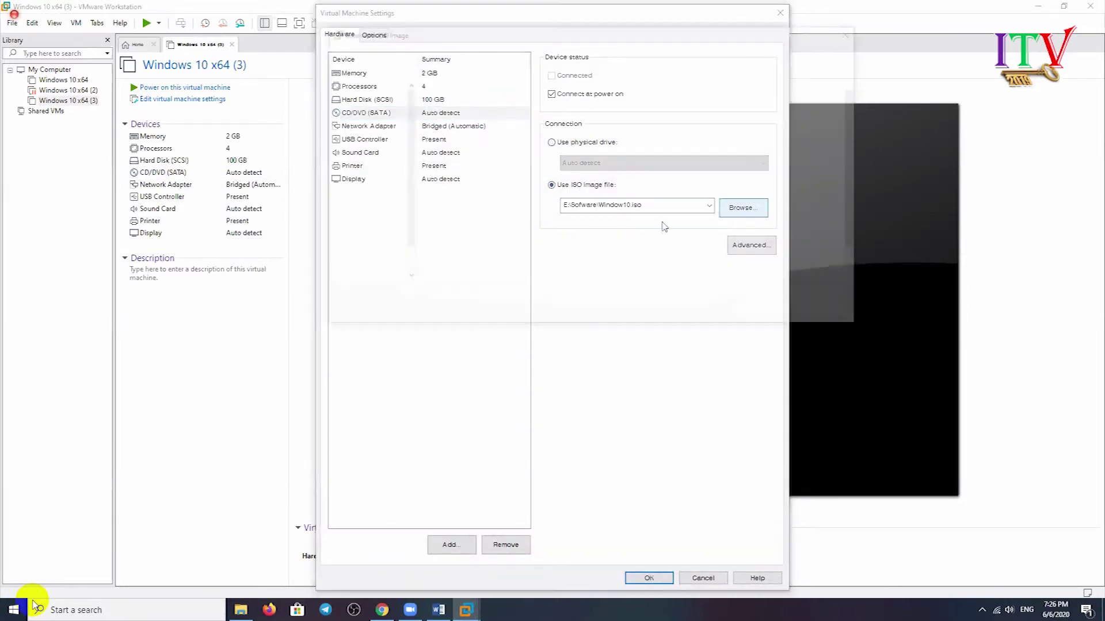
scroll(553, 263, down, 1)
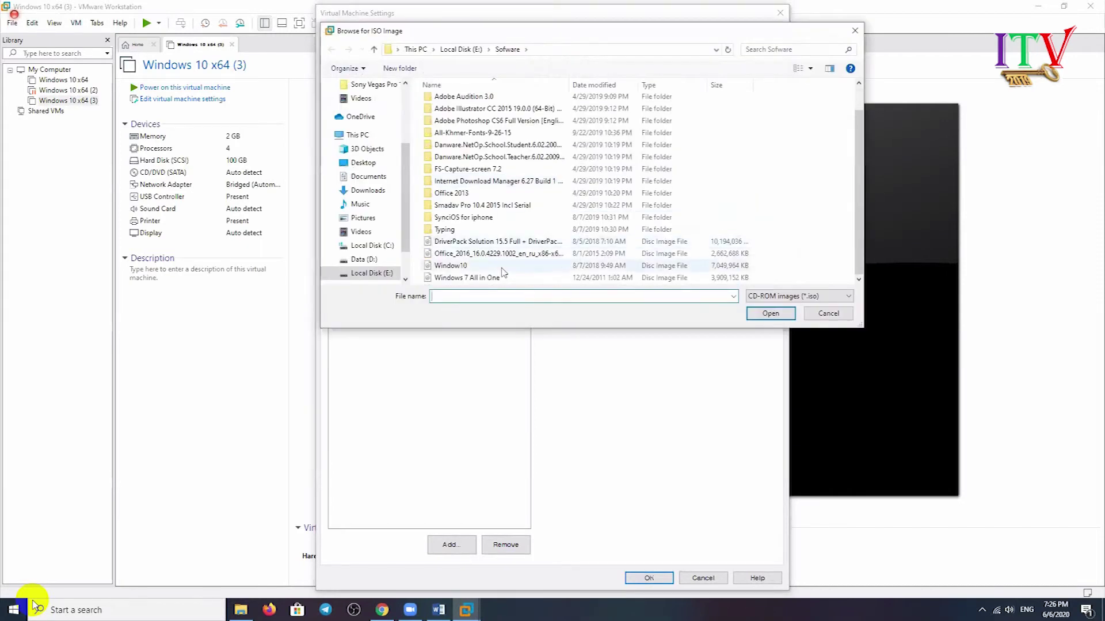
click(501, 267)
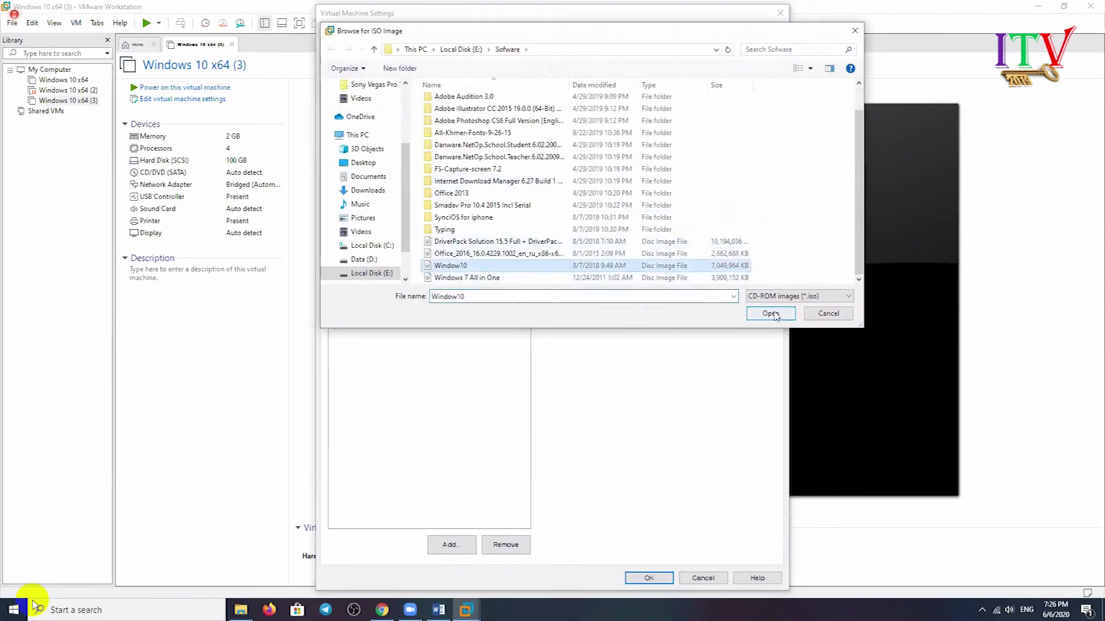
click(772, 314)
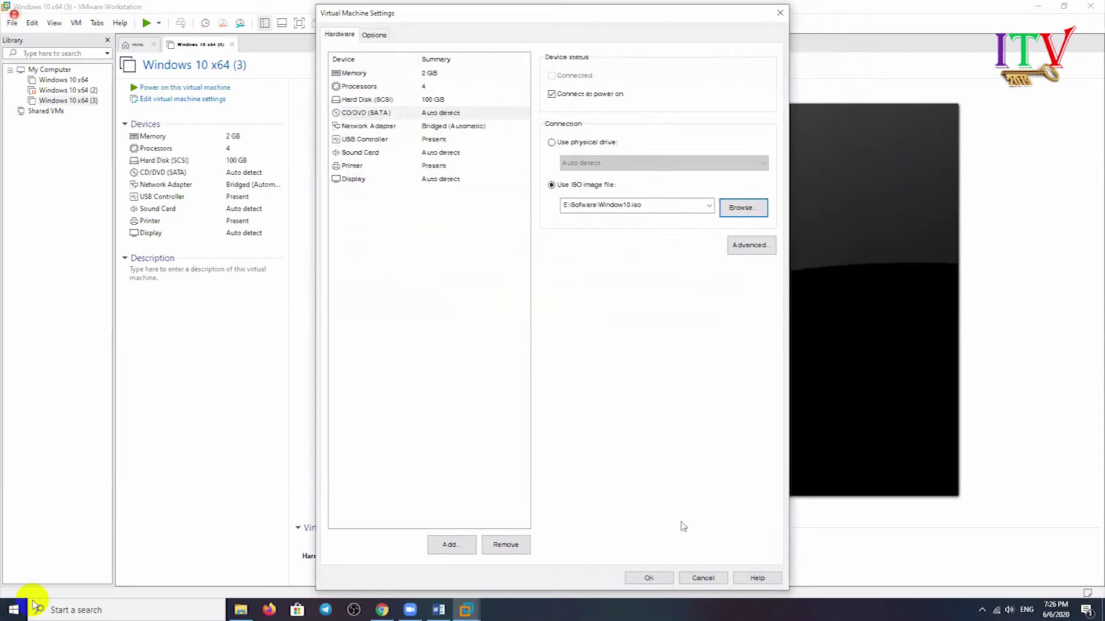
click(648, 578)
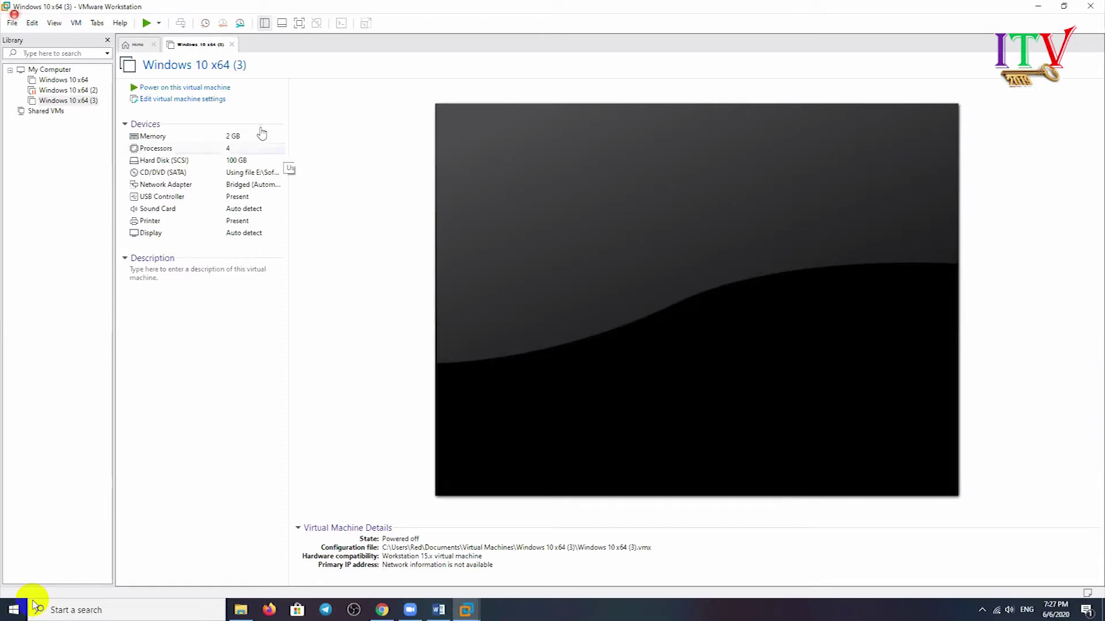
Power on the new Windows 10 x64 (3) virtual machine to its firmware setup
right_click(204, 51)
mouse_move(303, 73)
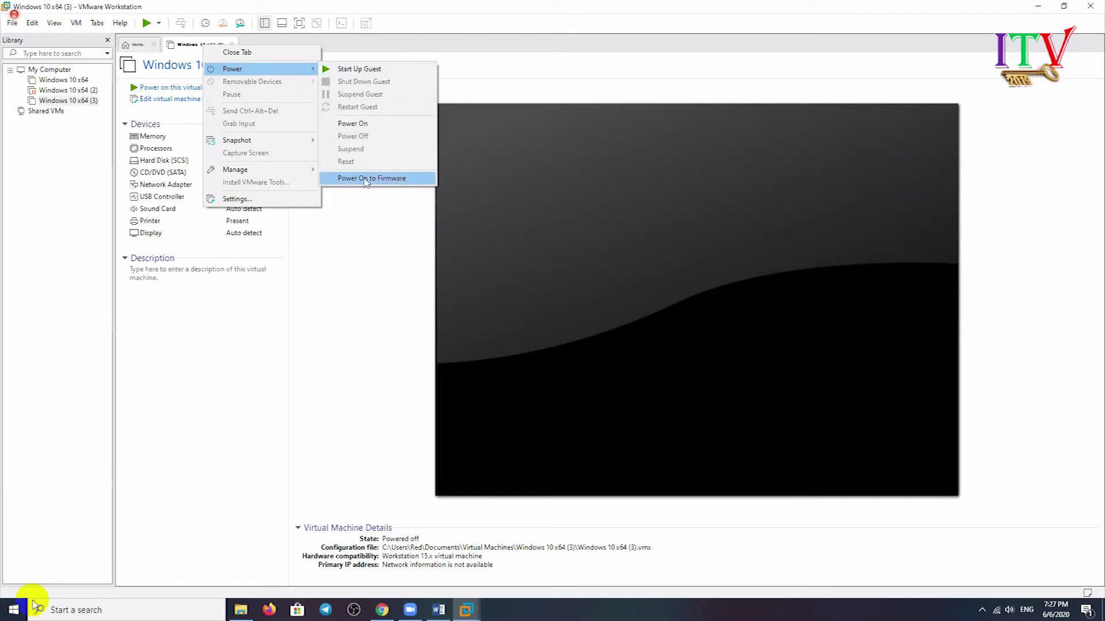
click(398, 179)
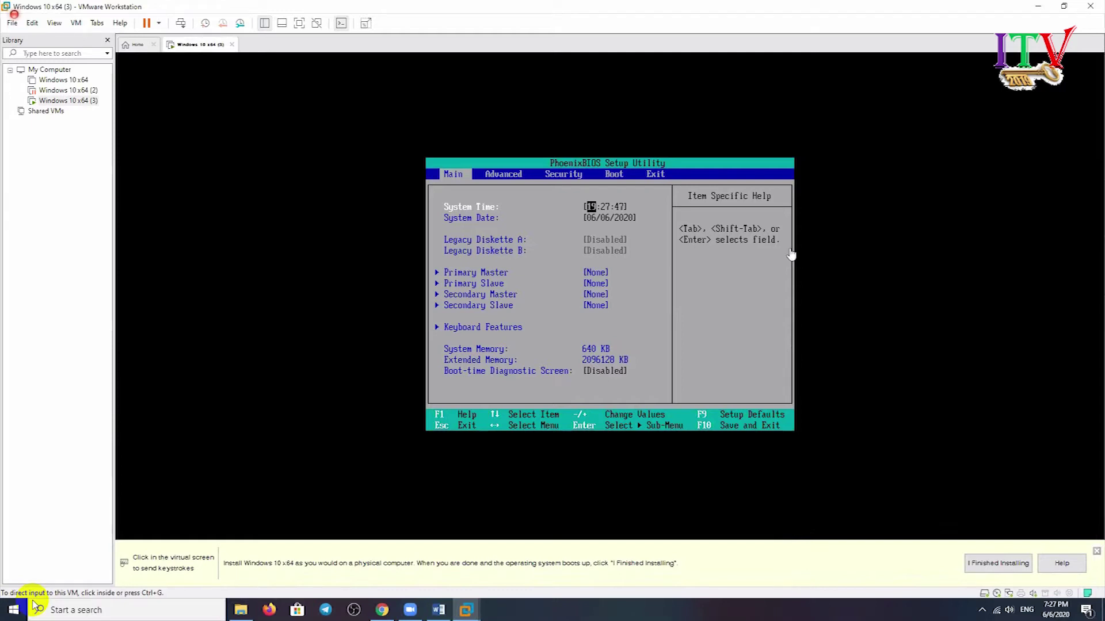
Direct input to the virtual machine, open the BIOS boot device order and highlight the CD-ROM Drive entry
click(615, 345)
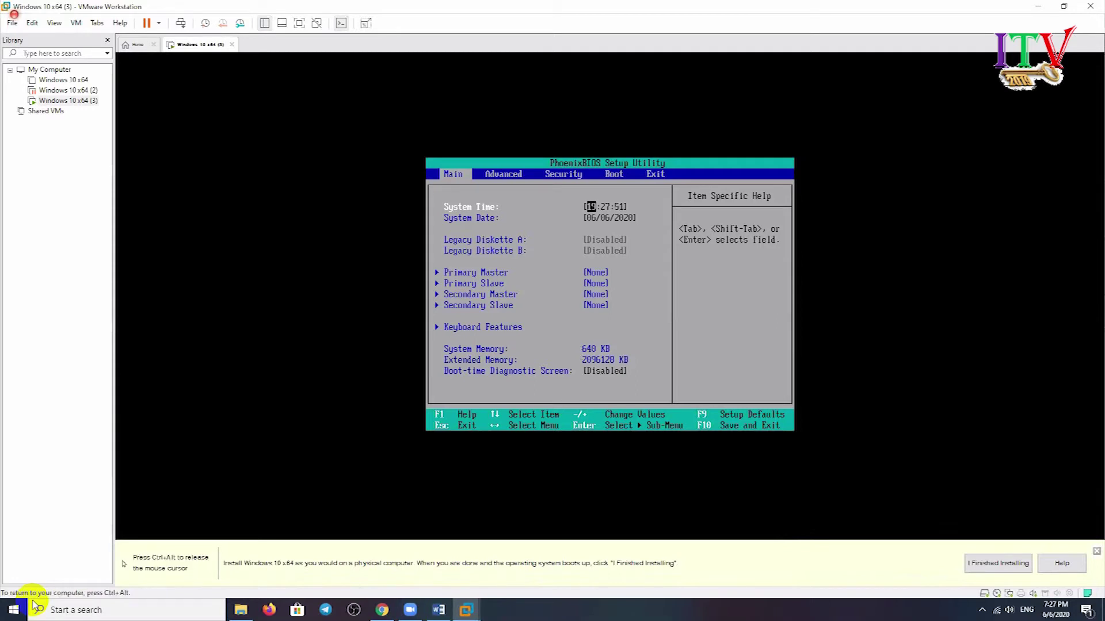
key(Right)
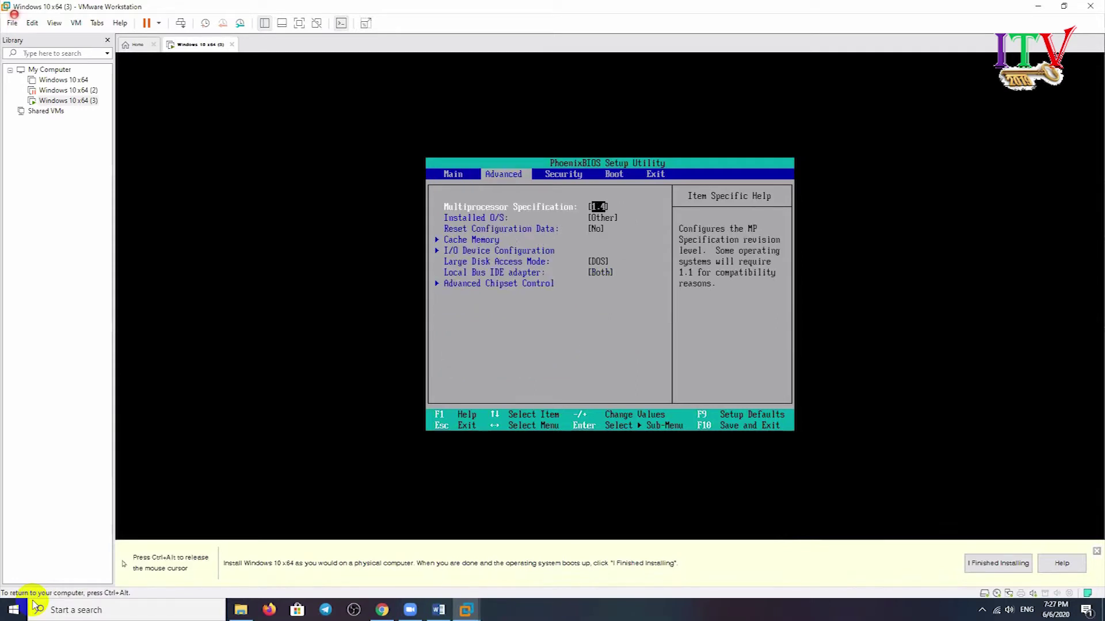
key(Right)
key(Right)
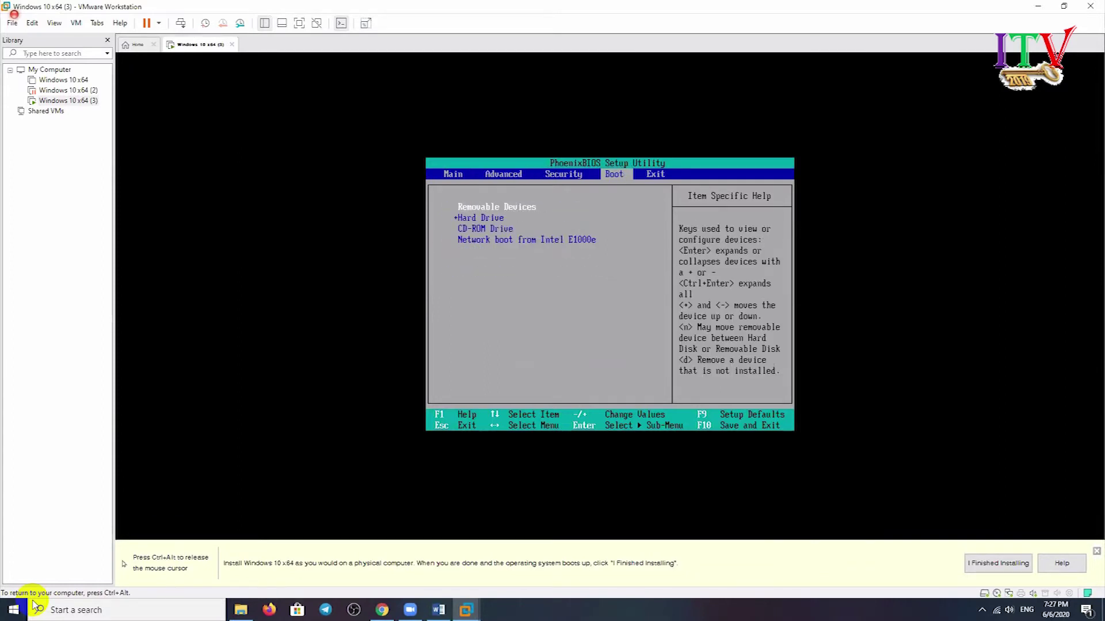
key(Down)
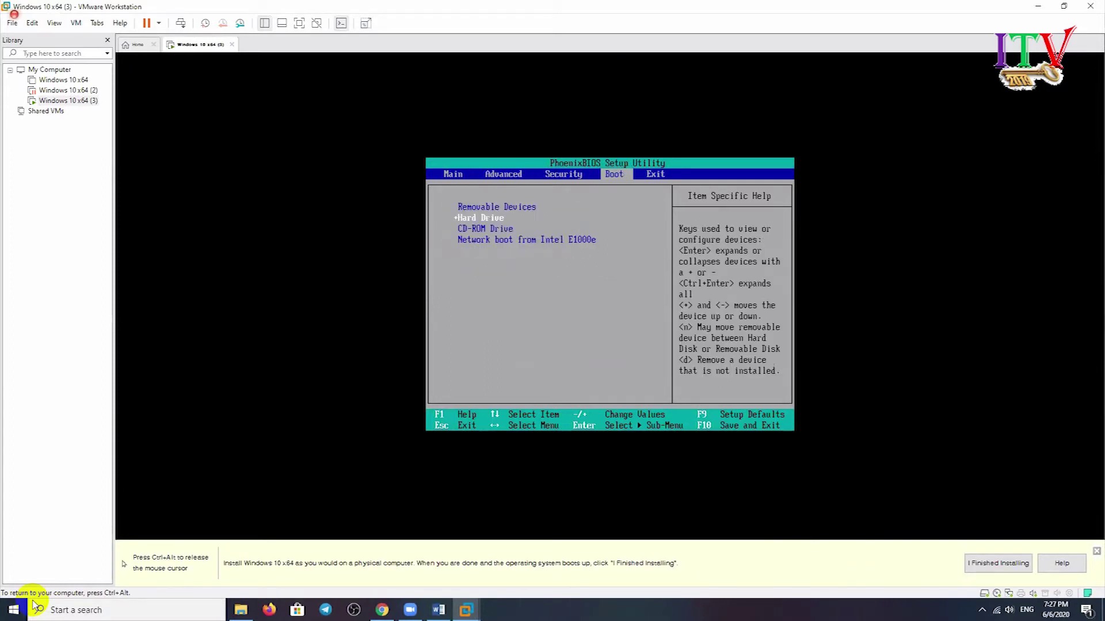
key(Down)
key(Down)
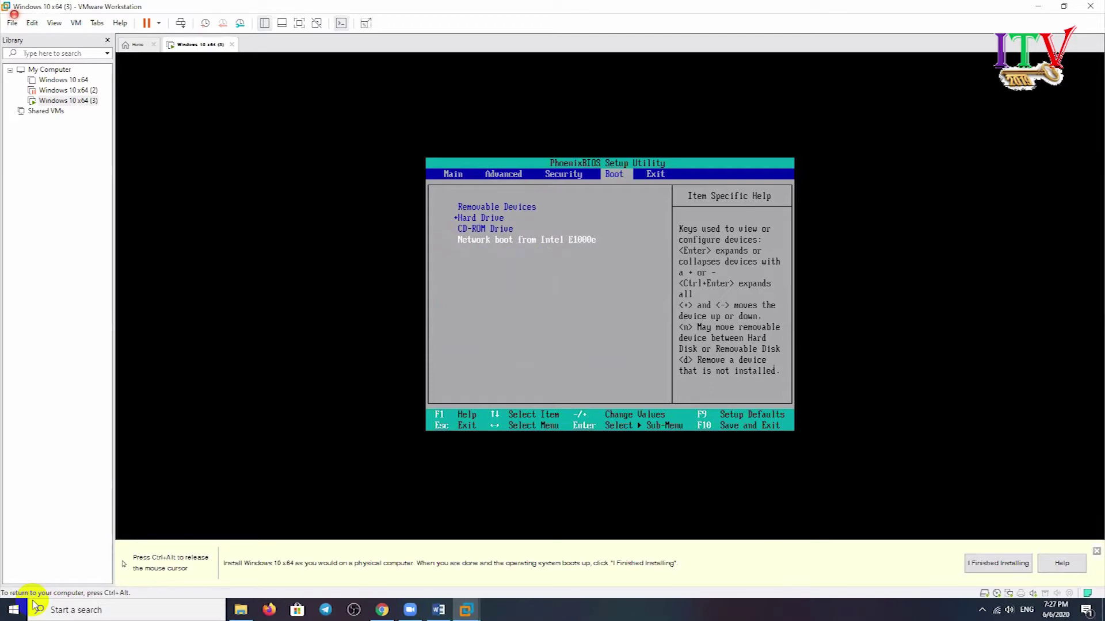
key(Down)
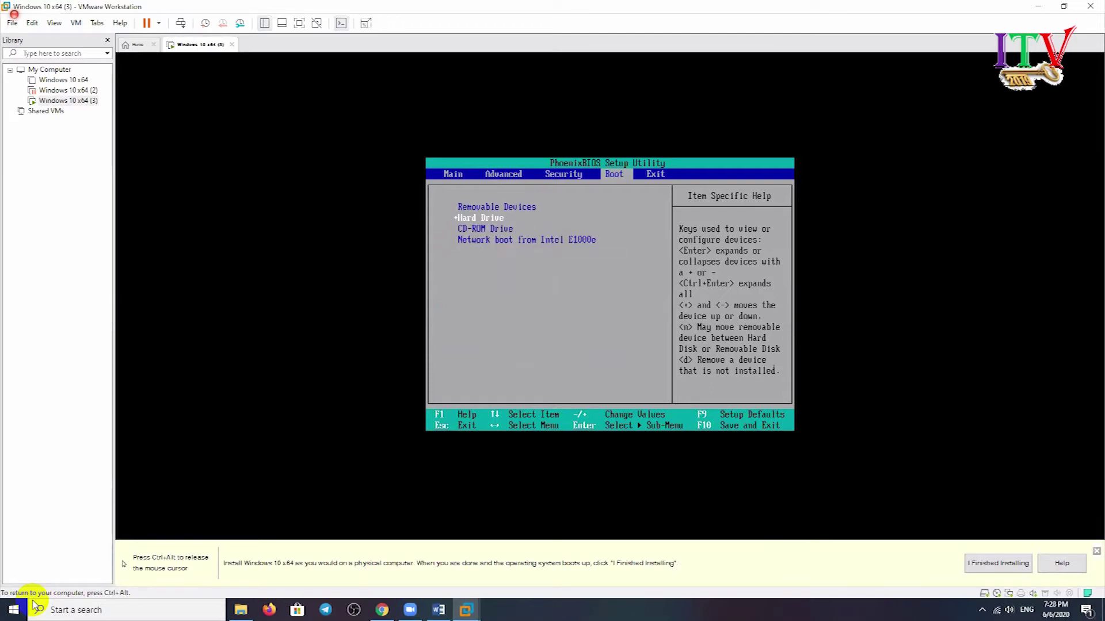
key(Down)
key(Down)
click(33, 609)
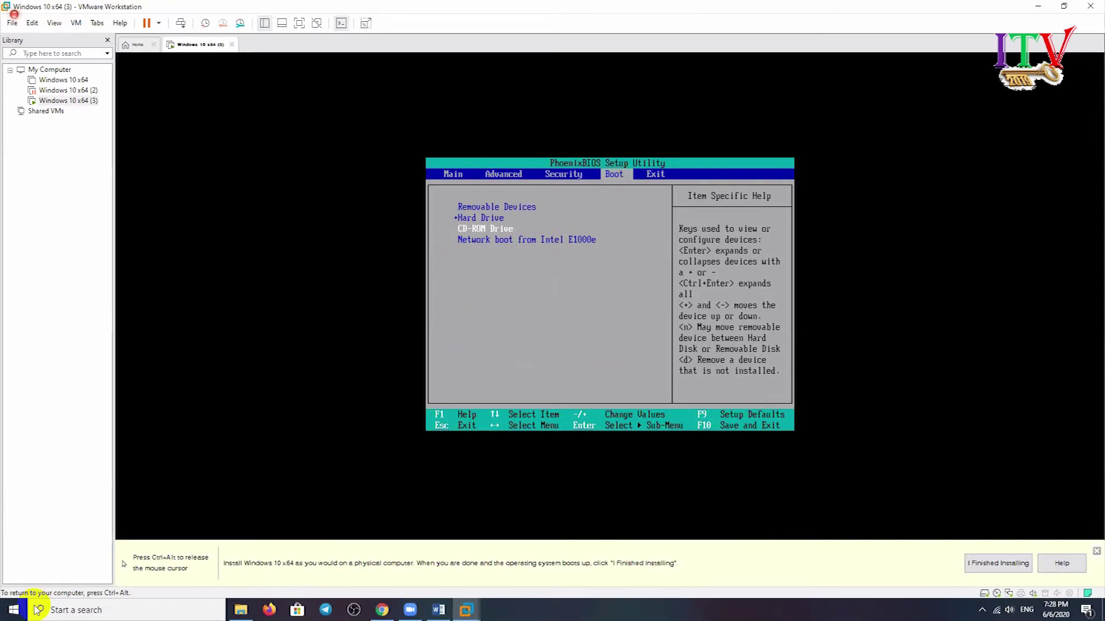
Move CD-ROM Drive up to first place in the boot order, above Removable Devices and Hard Drive
key(Up)
key(Up)
key(Down)
key(Down)
key(Up)
key(Down)
key(minus)
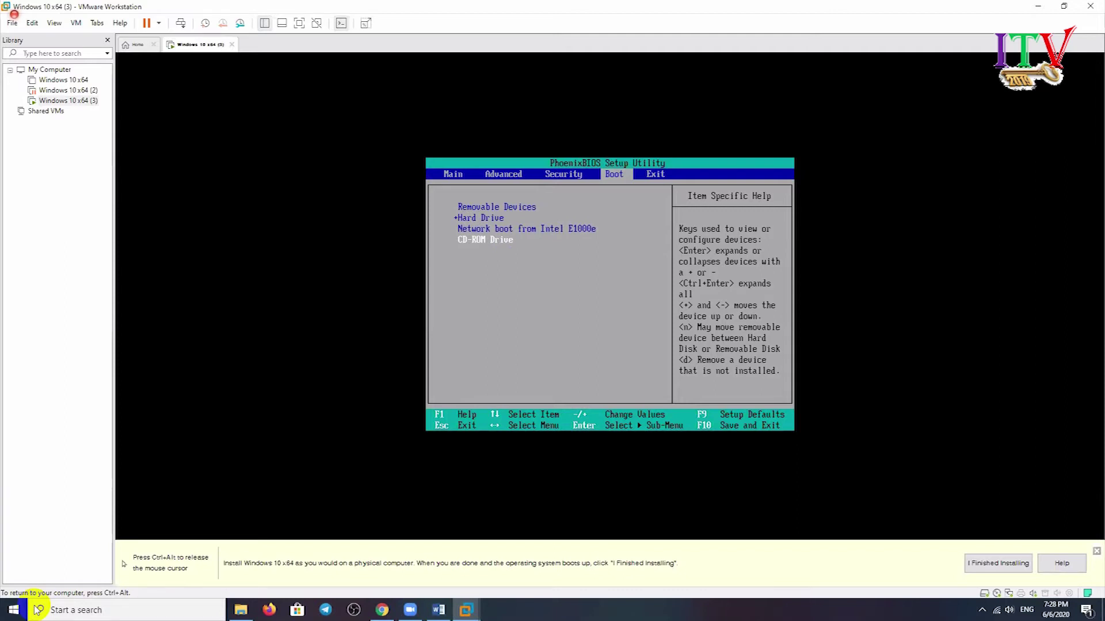
key(plus)
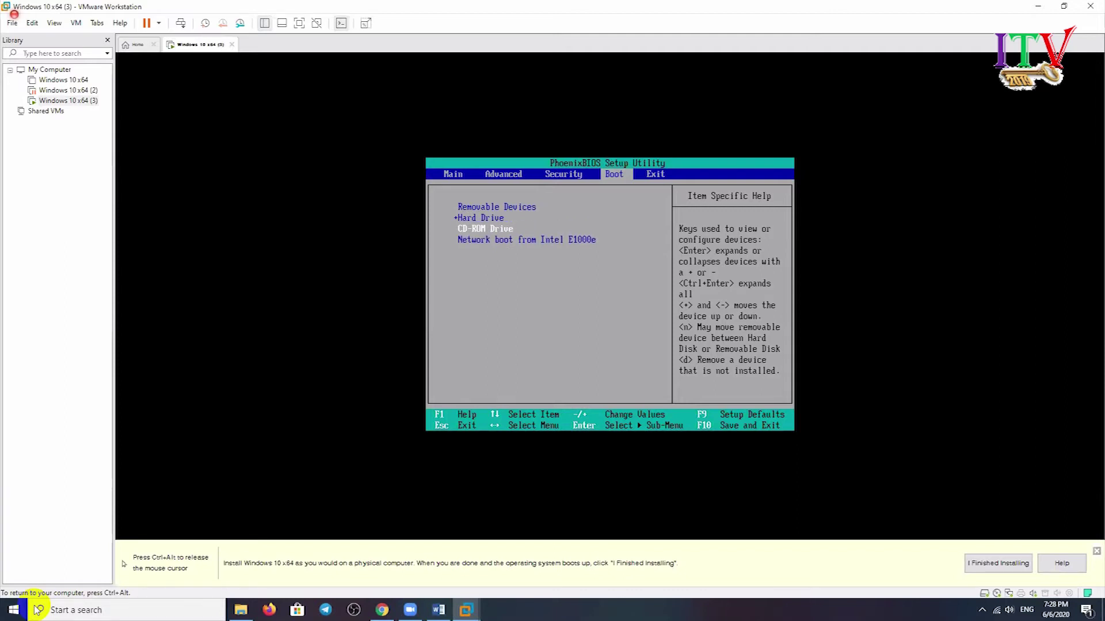
key(plus)
key(plus)
key(minus)
key(minus)
key(minus)
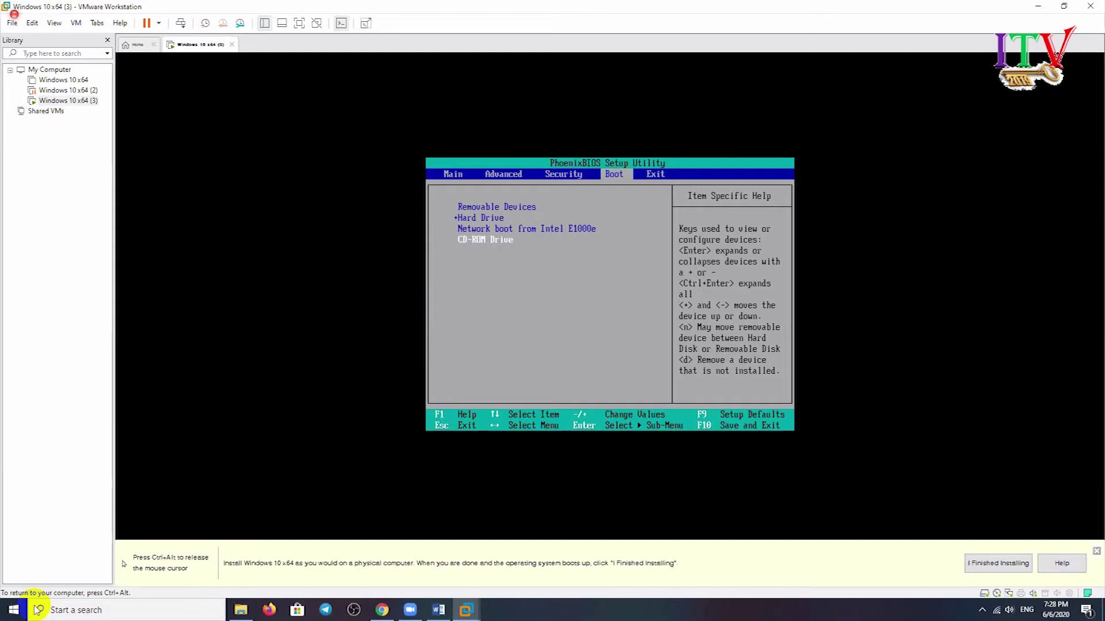
key(plus)
key(plus)
key(plus)
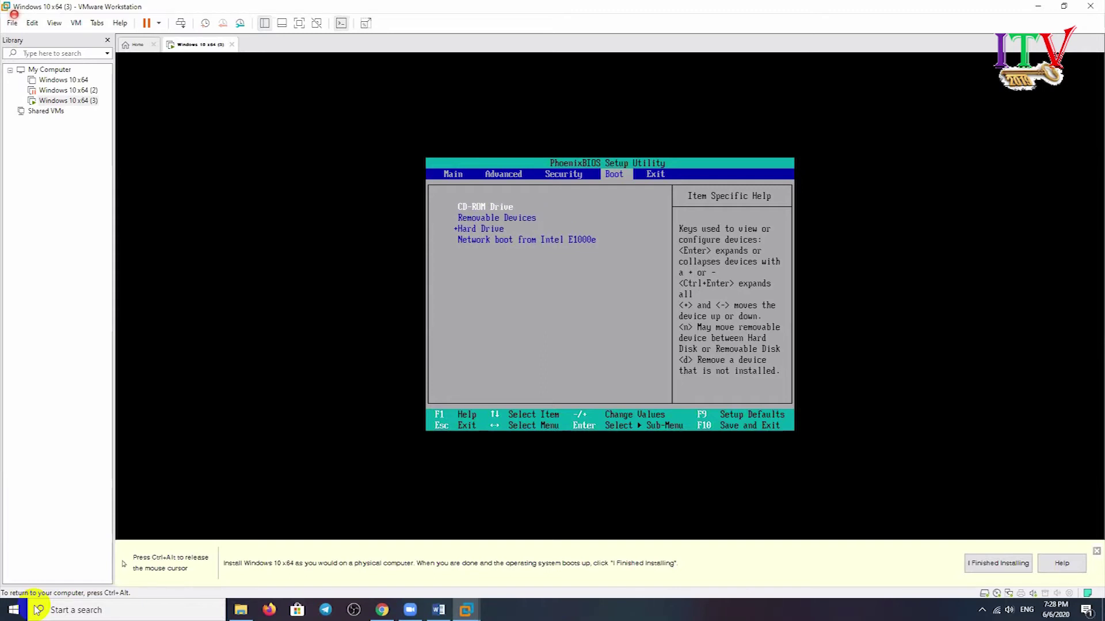
Move CD-ROM Drive down to last place in the boot order and back up to first place
mouse_move(34, 607)
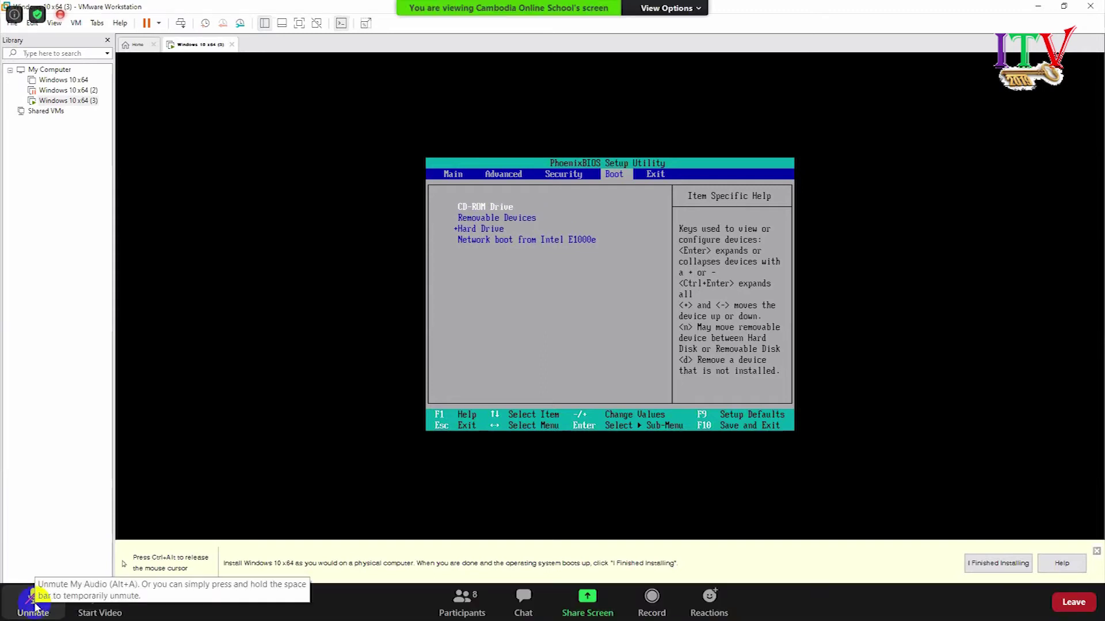
key(minus)
key(minus)
key(minus)
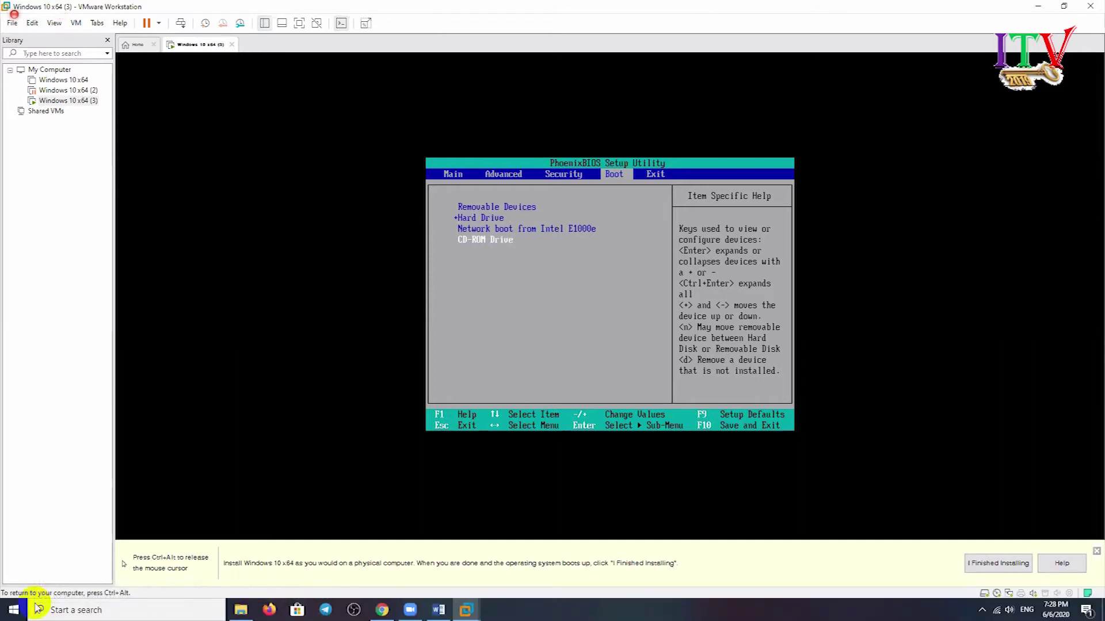
key(plus)
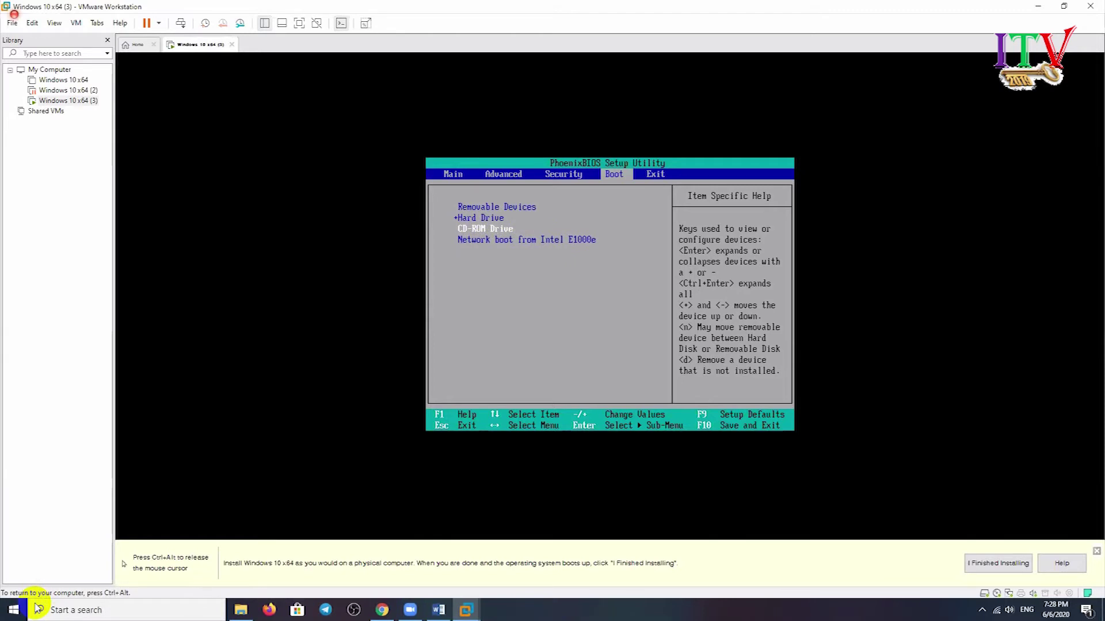
key(plus)
key(plus)
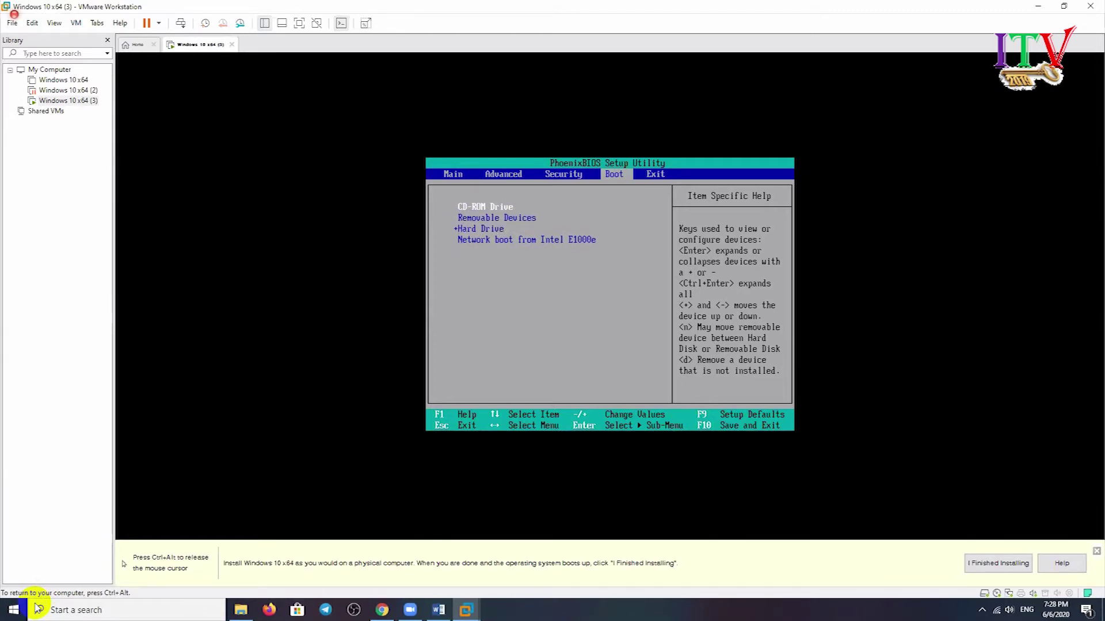
Save the BIOS configuration changes, exit the setup utility, and release input from the virtual machine
key(F10)
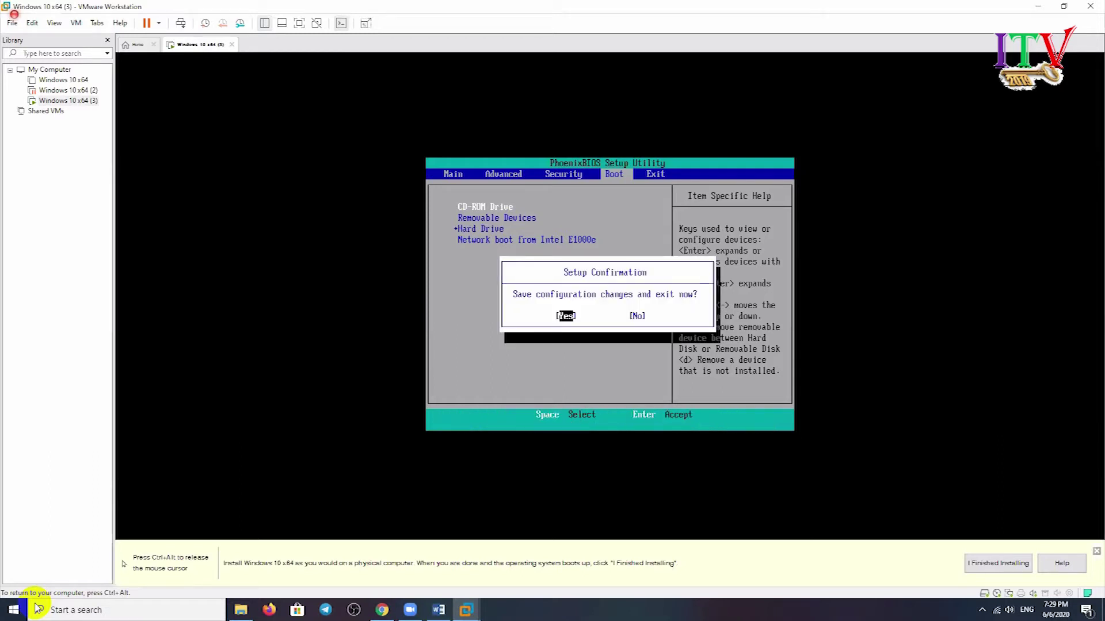
key(Return)
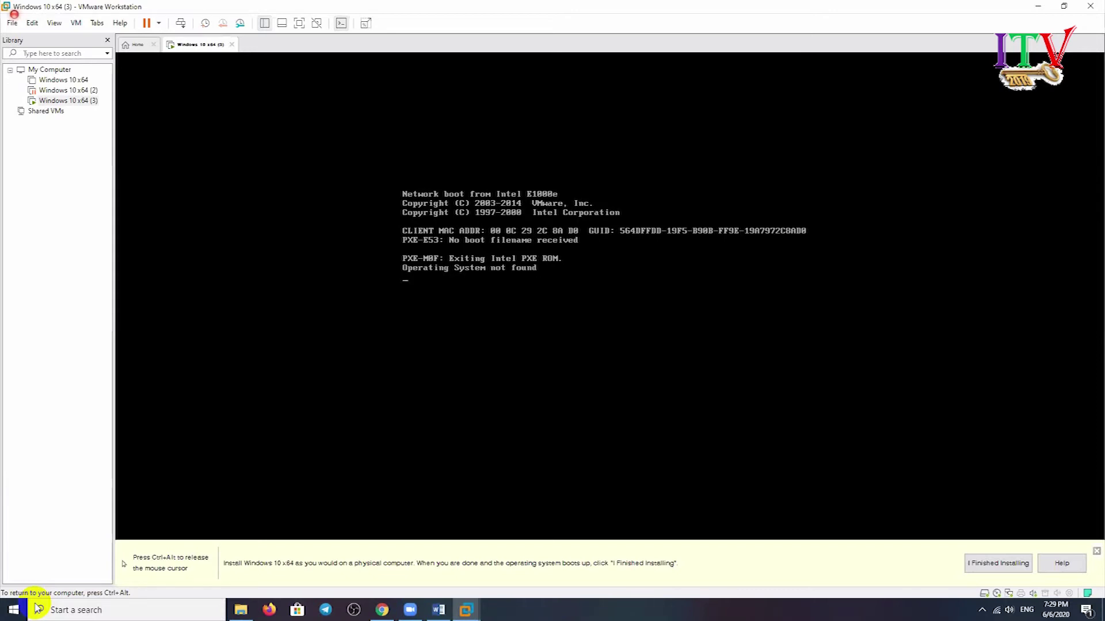
key(ctrl+alt)
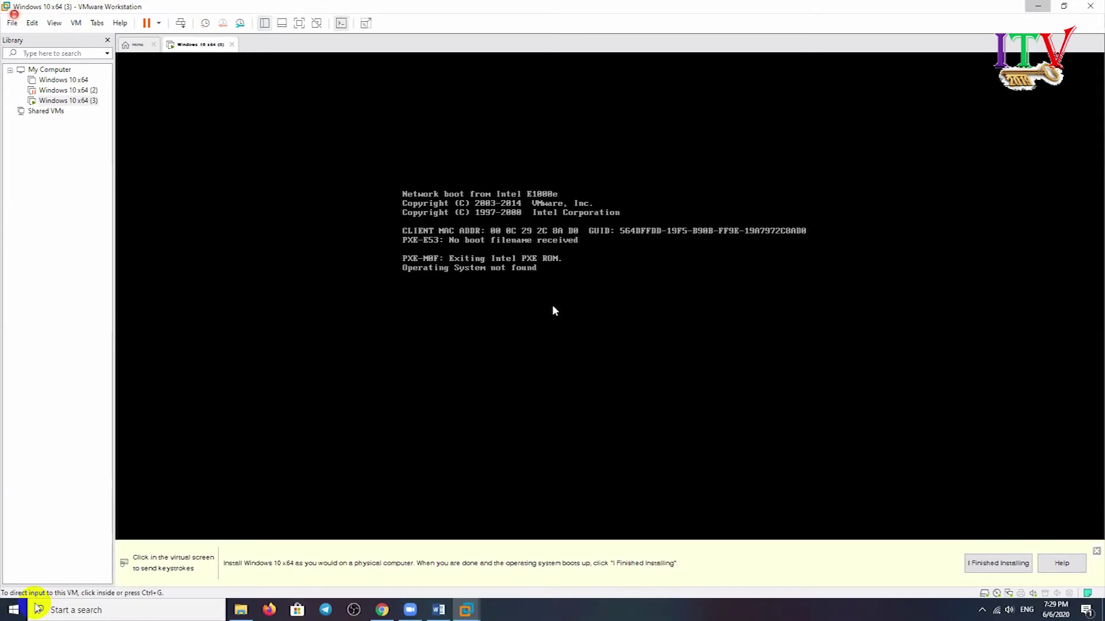
Switch to File Explorer, copy the Window10 disc image from E:\Sofware into the Data (D:) drive, and refresh the folder
key(alt+Tab)
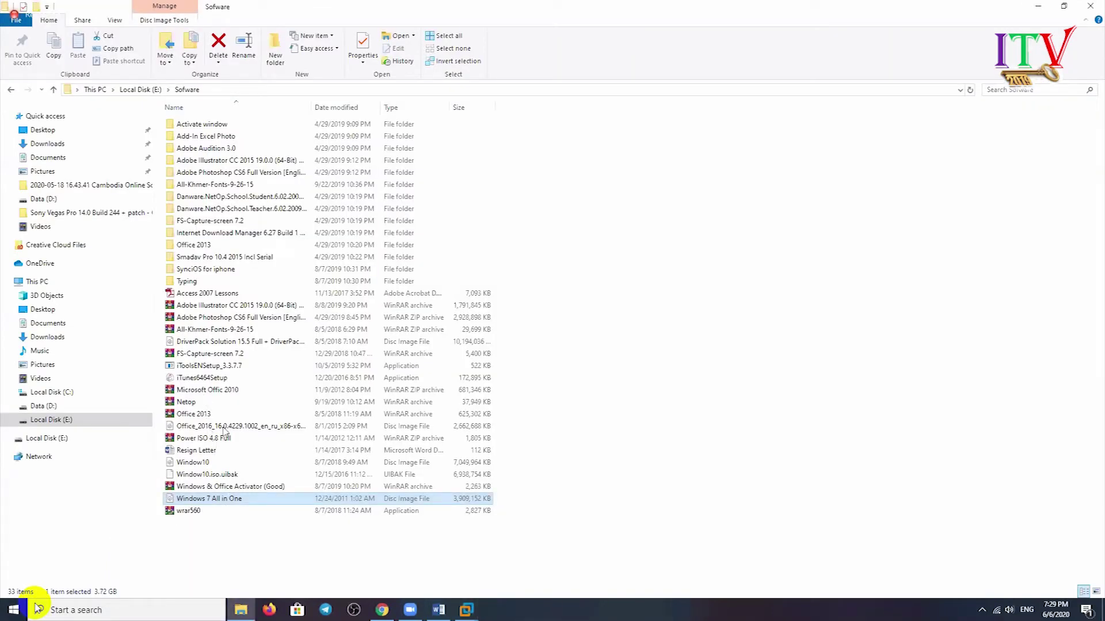
click(225, 428)
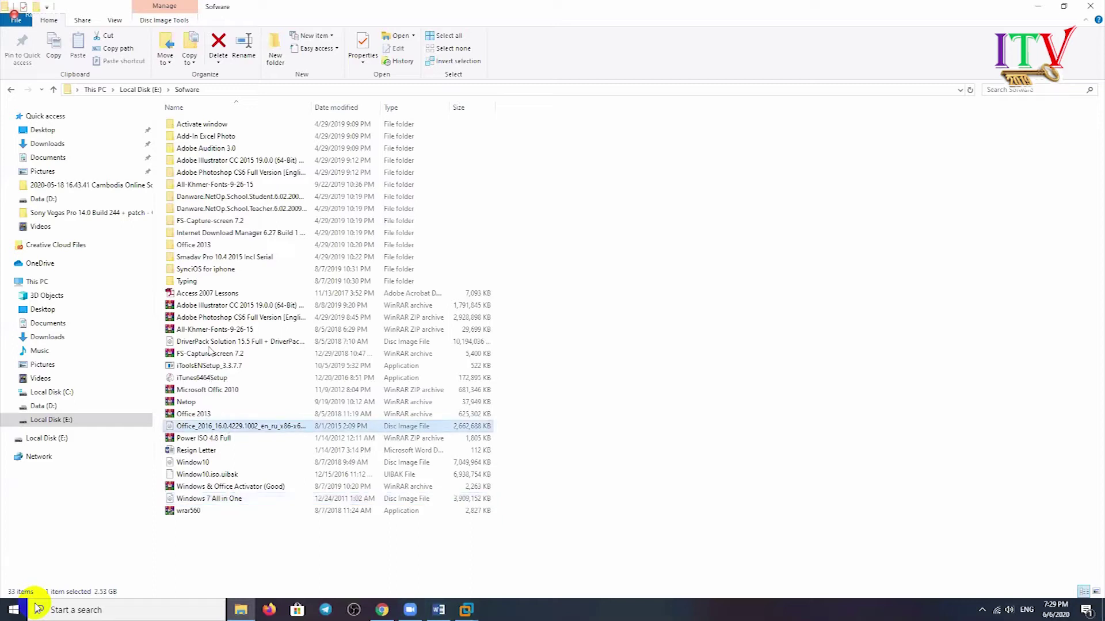
right_click(211, 462)
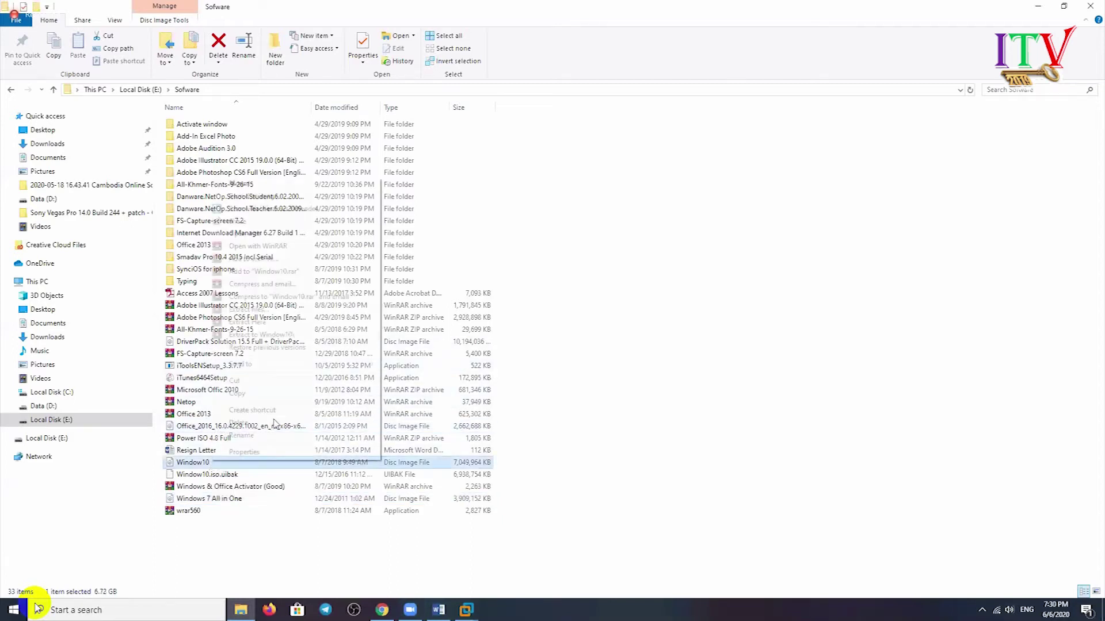
click(65, 419)
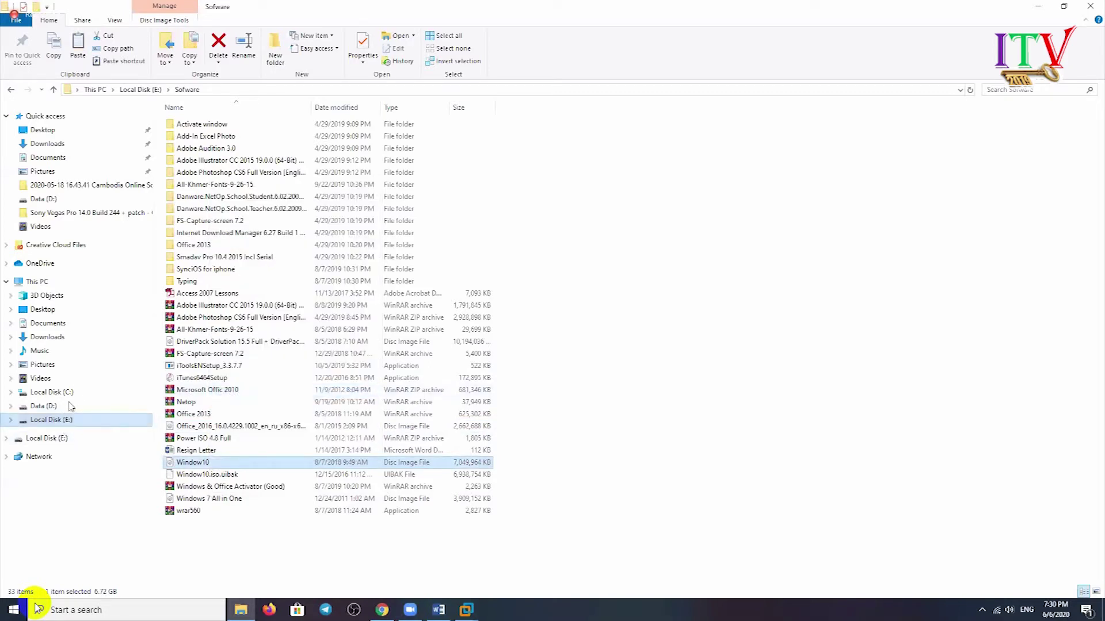
click(46, 405)
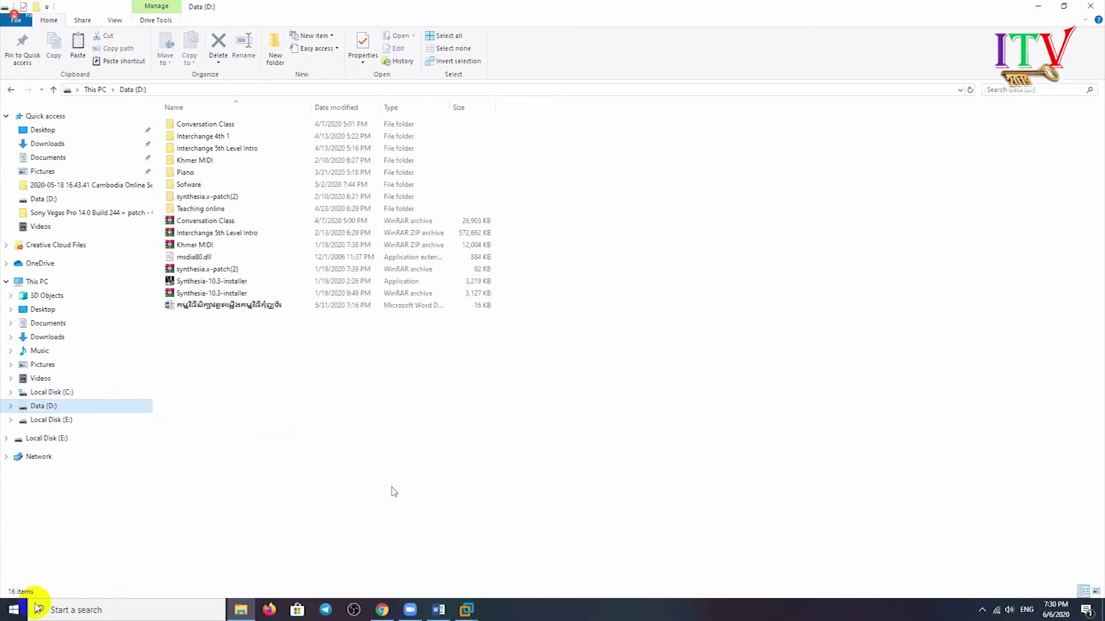
right_click(343, 408)
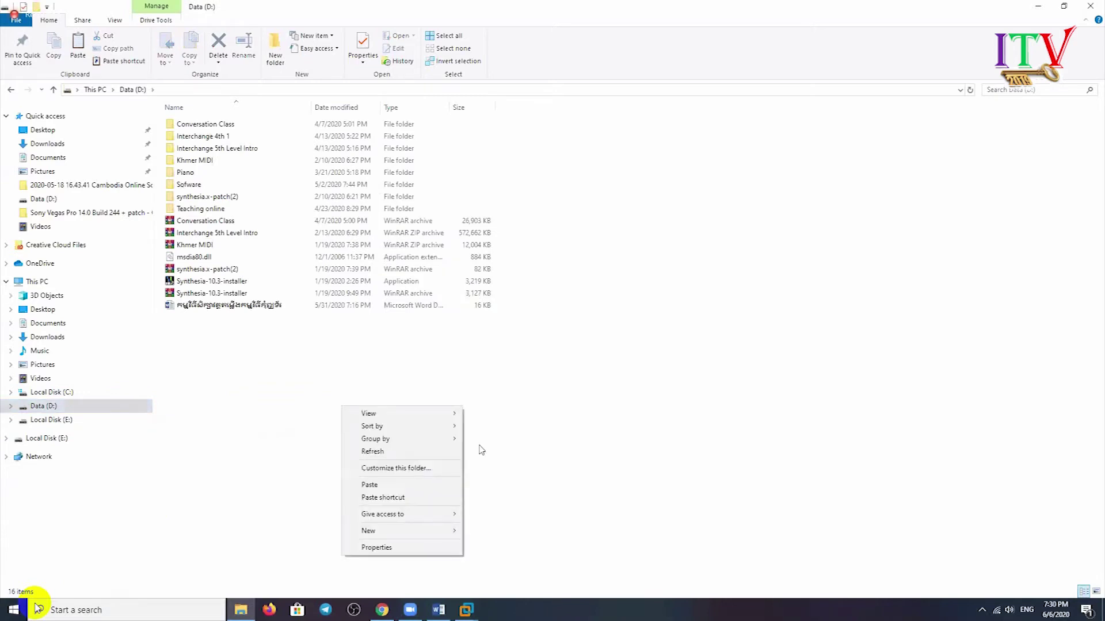
key(p)
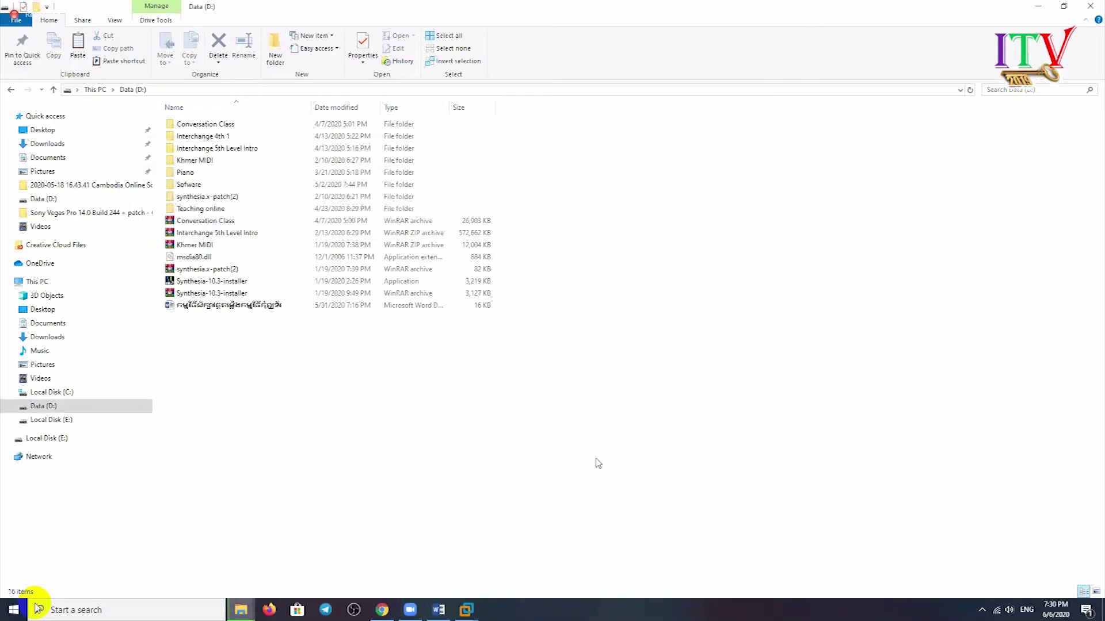
right_click(568, 447)
click(599, 492)
right_click(595, 308)
click(628, 352)
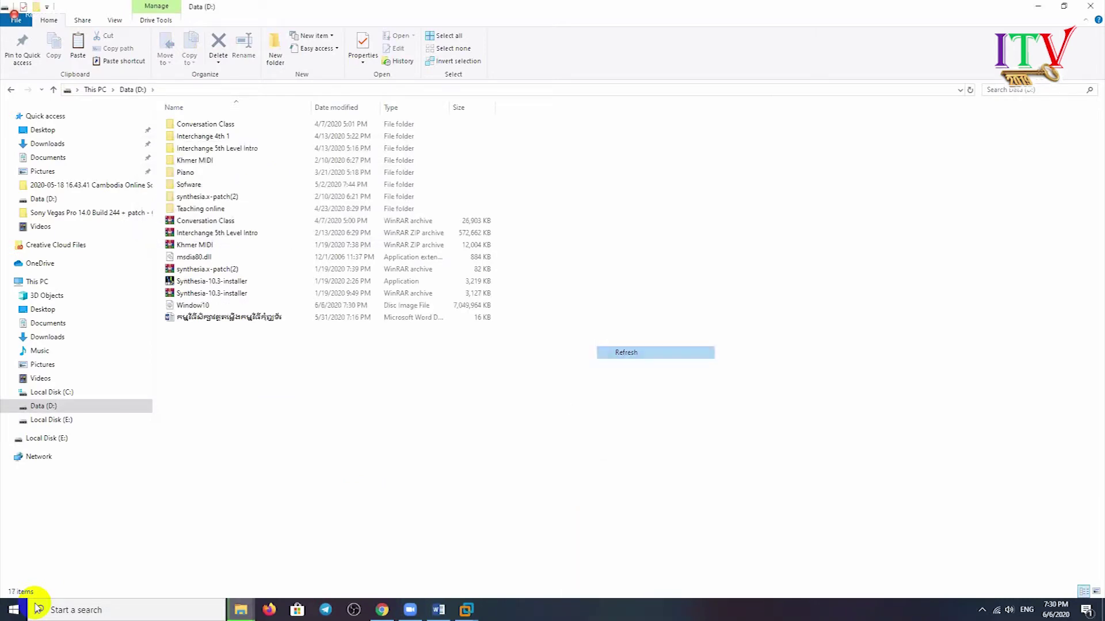
Switch back to VMware Workstation, shut down the Windows 10 x64 (3) guest, and close its virtual machine settings without saving
click(464, 613)
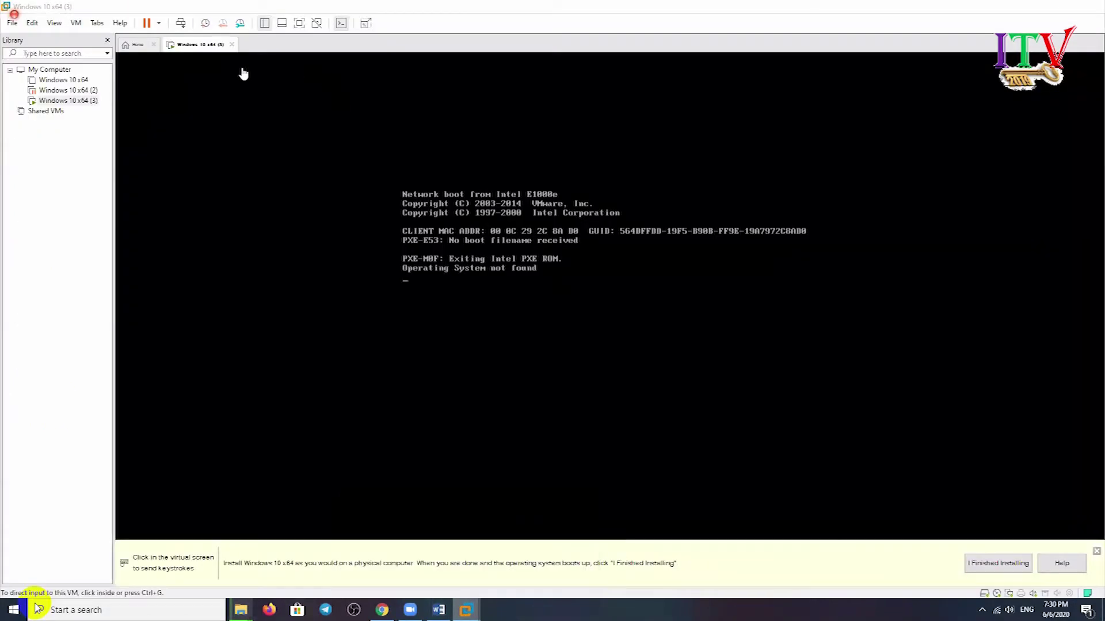
right_click(207, 46)
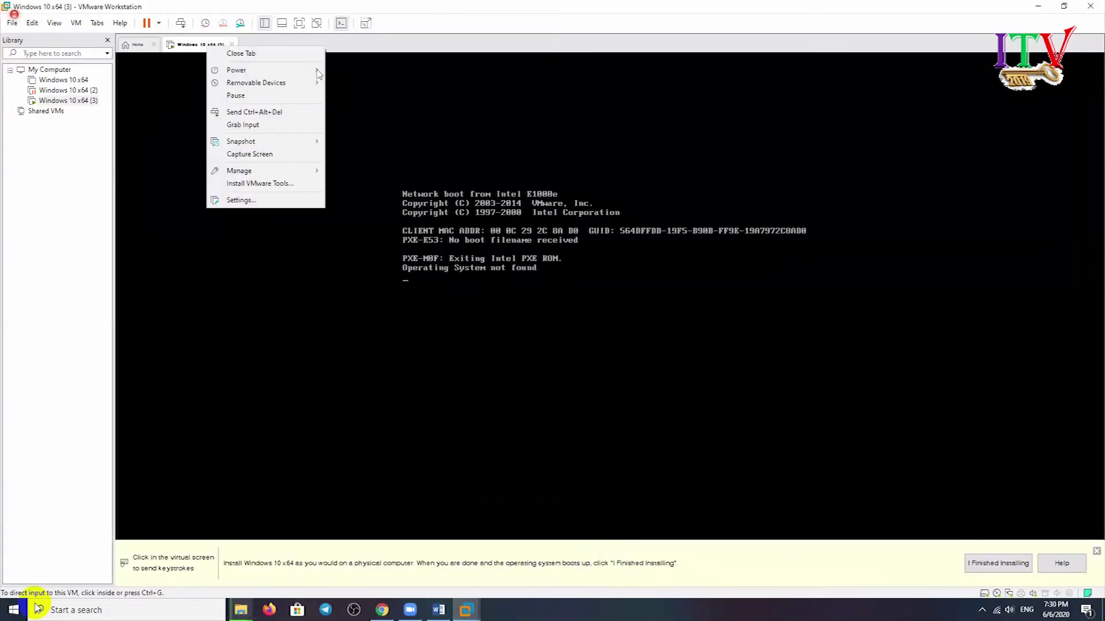
mouse_move(264, 70)
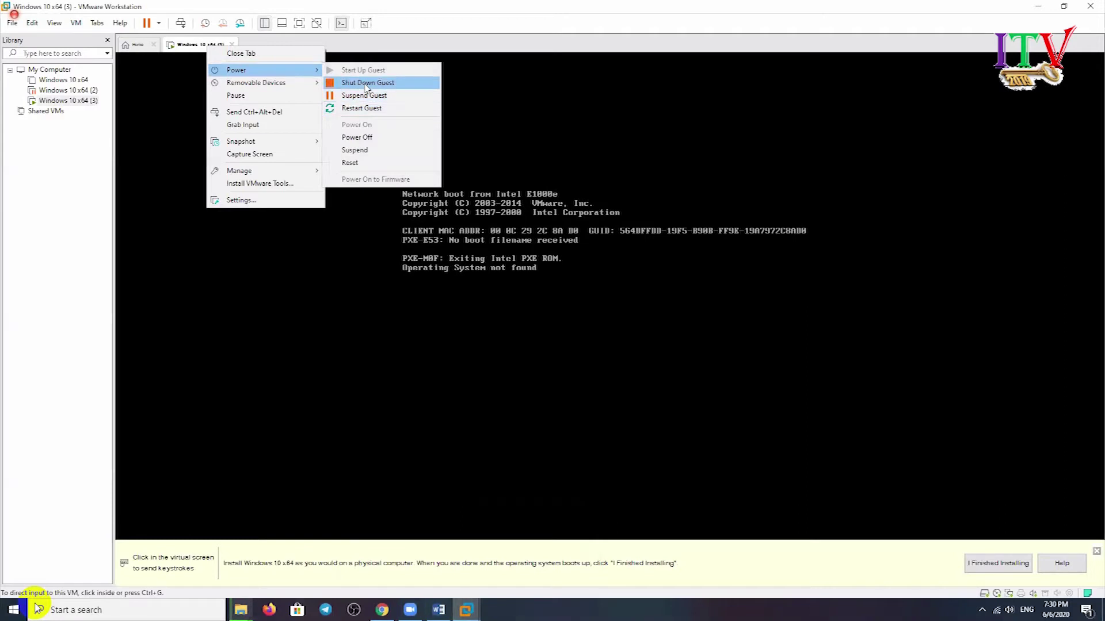
click(366, 84)
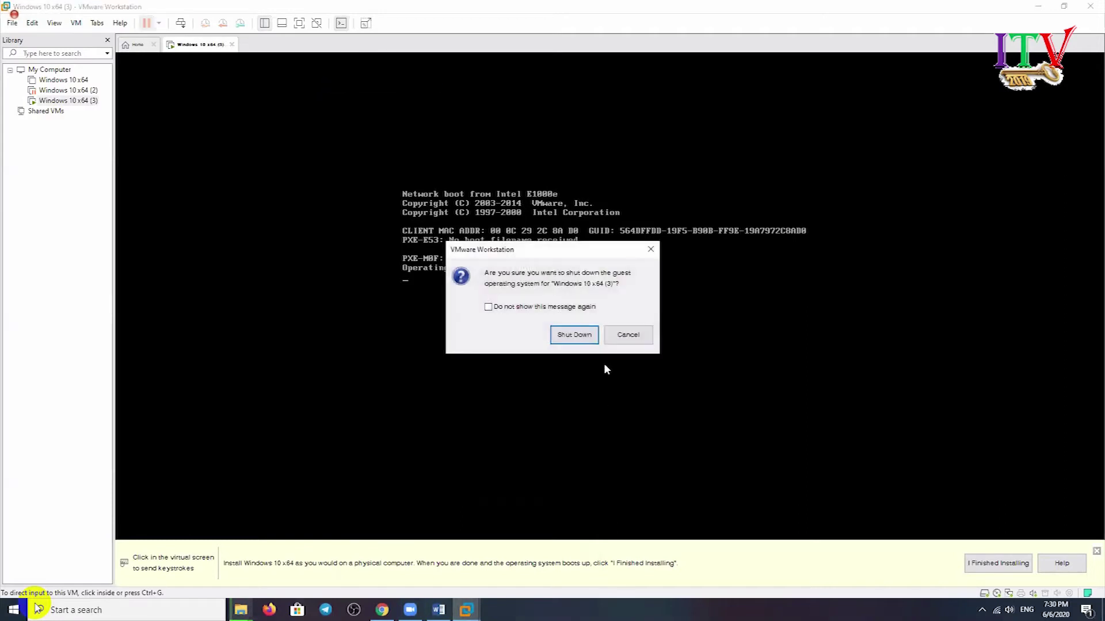
click(576, 335)
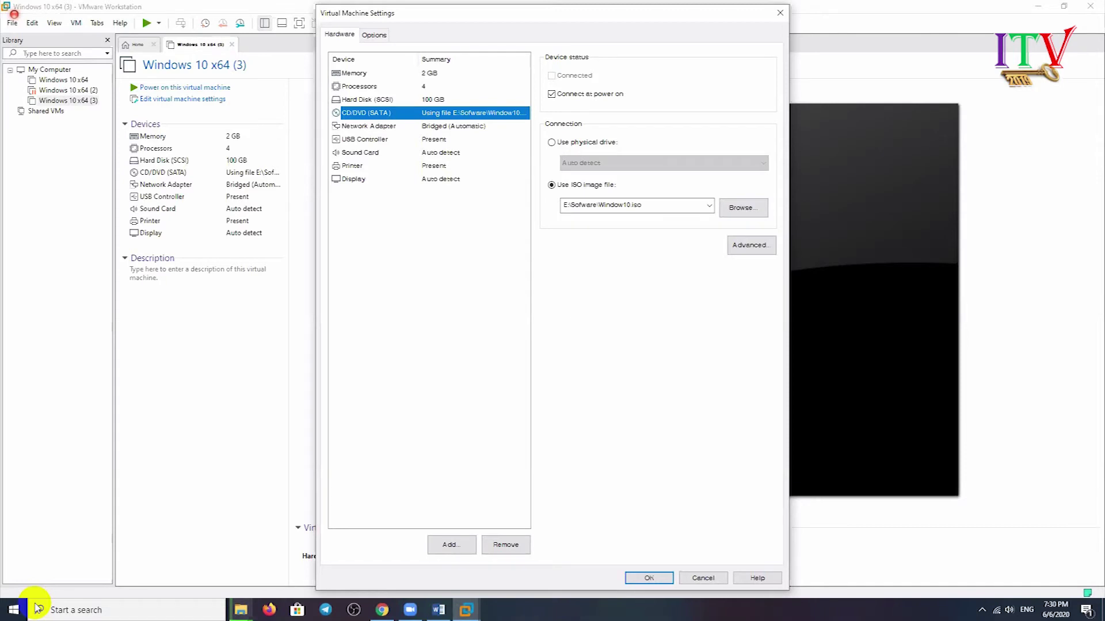
click(704, 583)
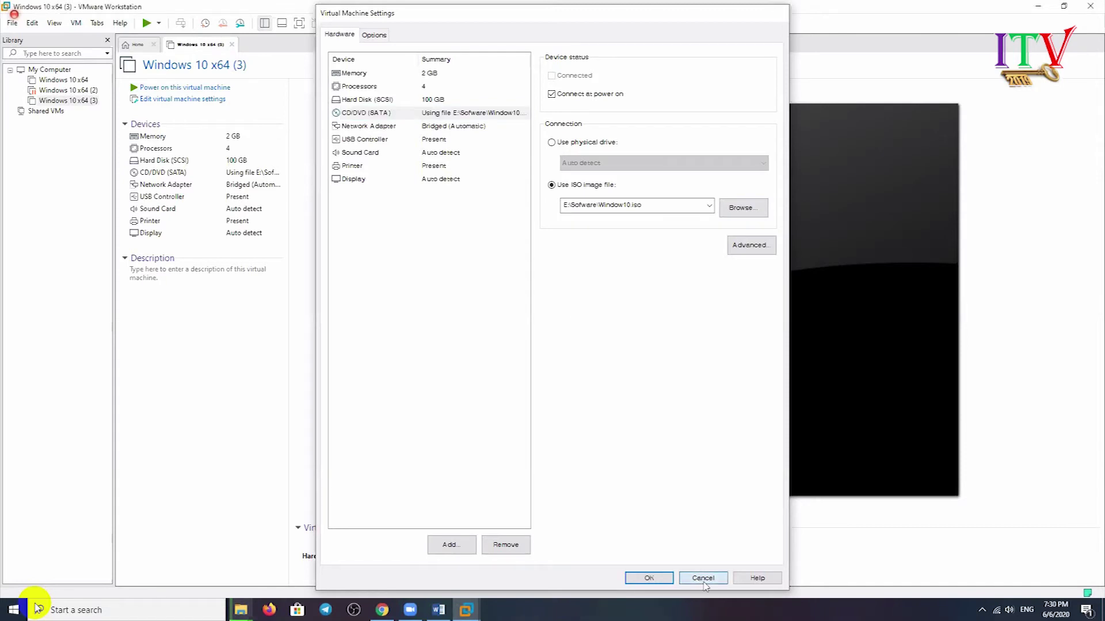
Open the Windows 10 x64 virtual machine from the library and power it on to firmware
click(63, 80)
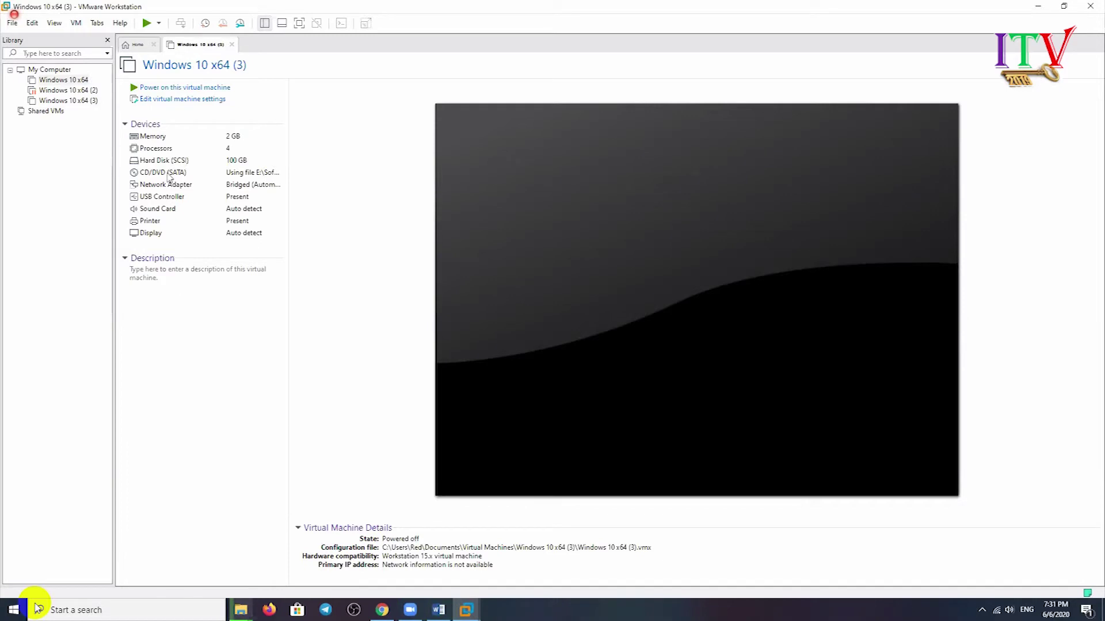
key(ctrl+d)
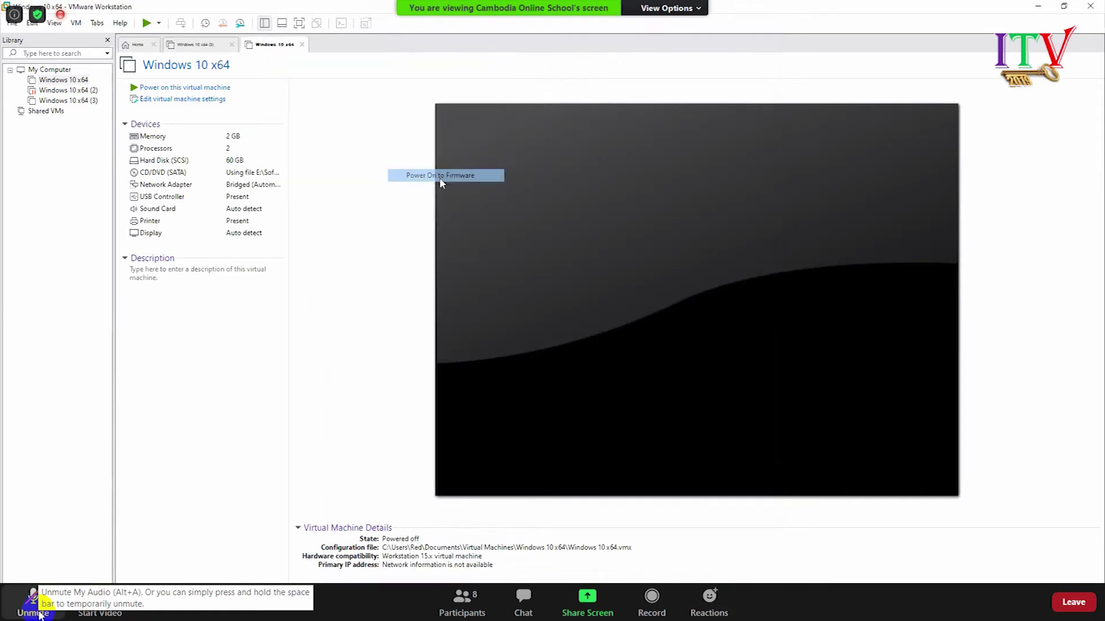
click(798, 250)
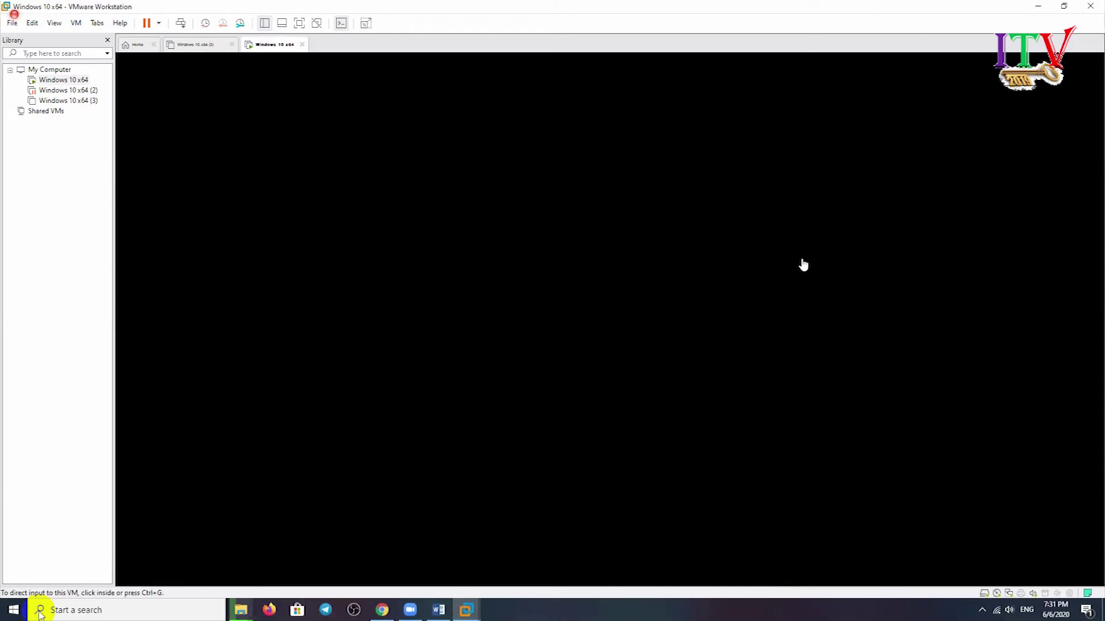
Release input from the Windows 10 x64 virtual machine, power it off and close its tab
key(Escape)
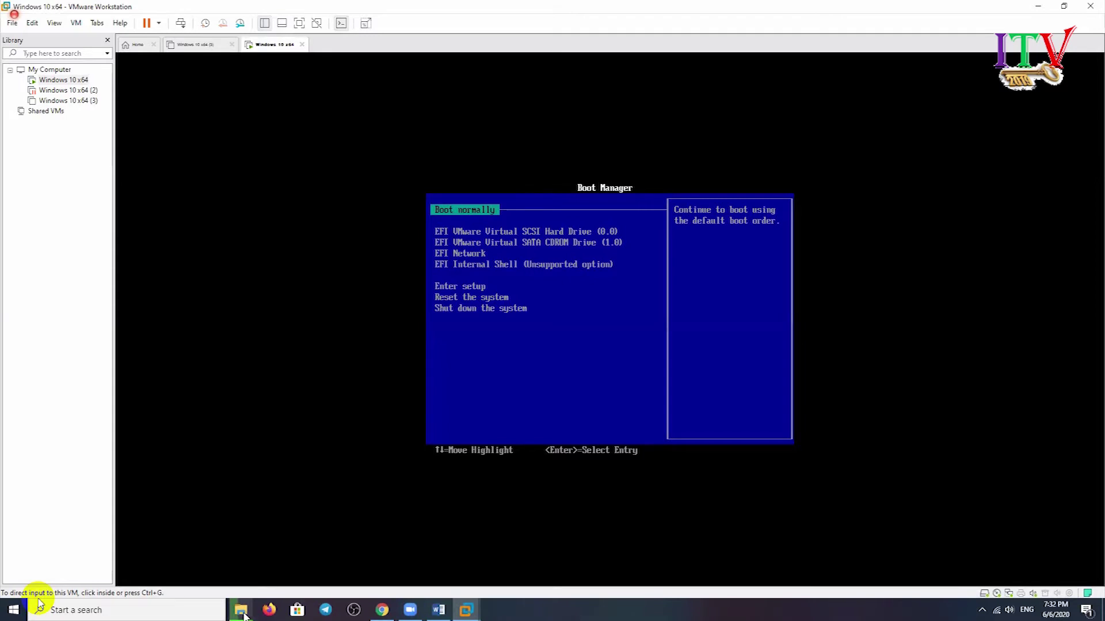
click(602, 382)
key(ctrl+alt)
key(ctrl+w)
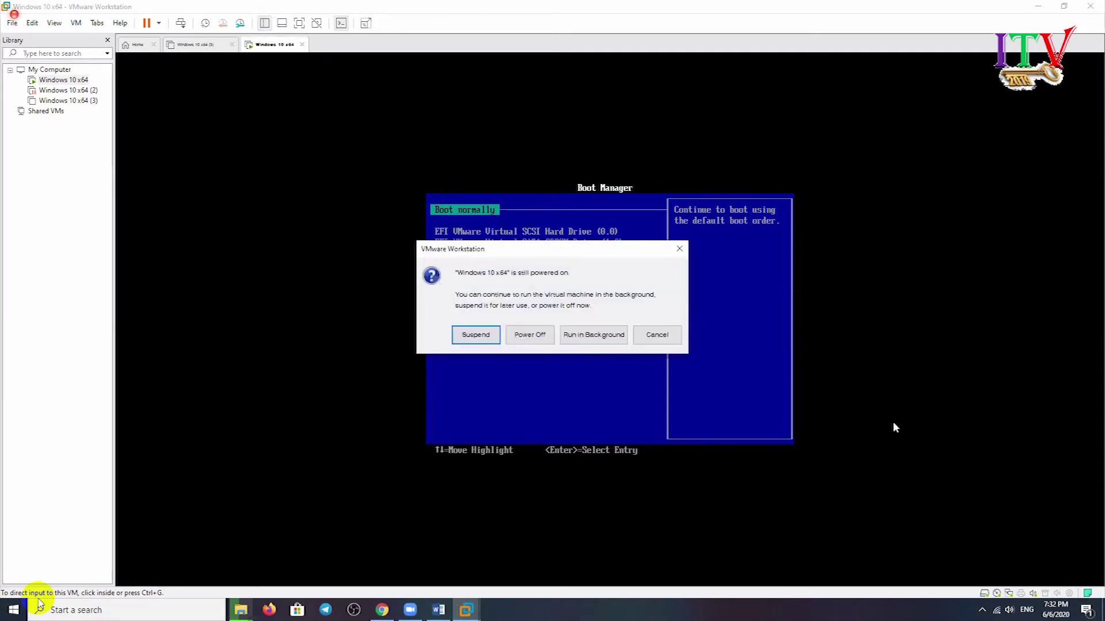
click(529, 334)
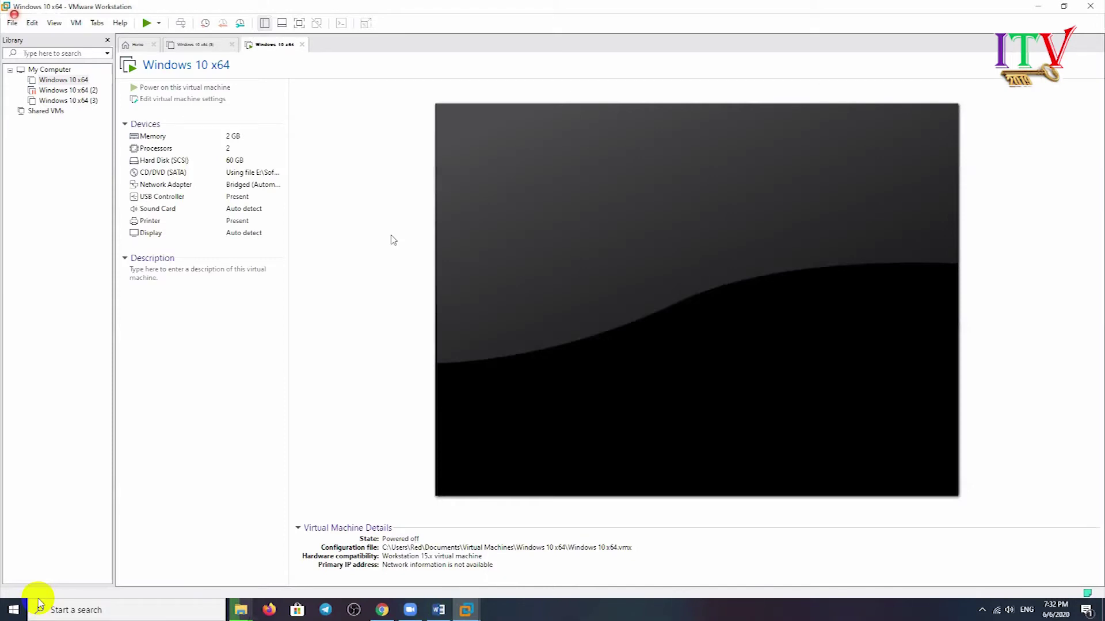
key(ctrl+w)
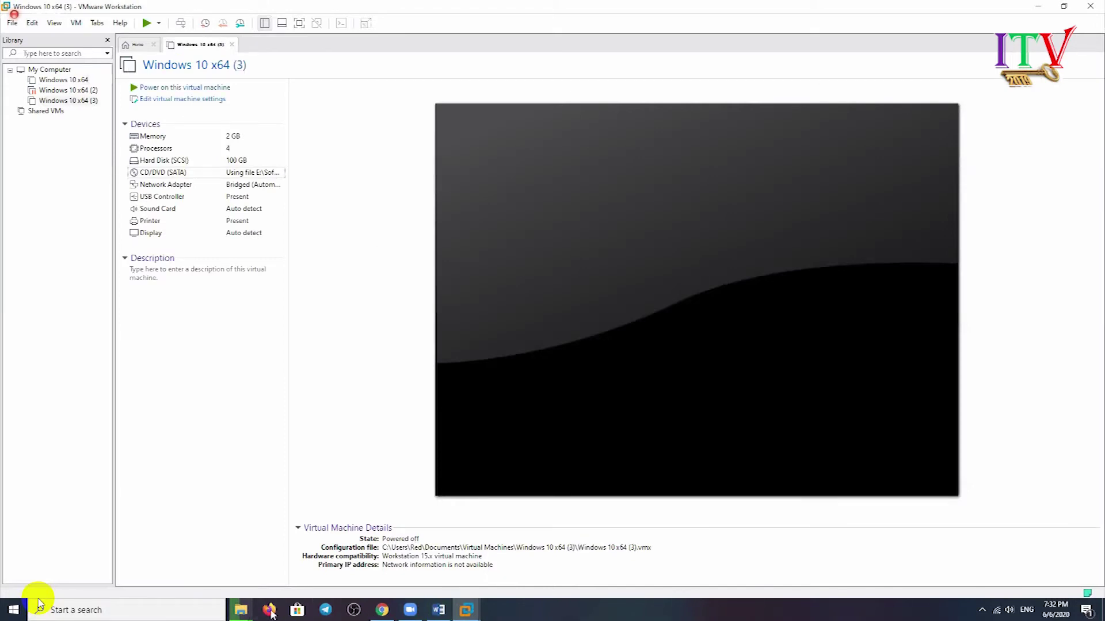
Check the progress of the disc image copy to Data (D:) and return to the VMware Workstation home page
click(240, 610)
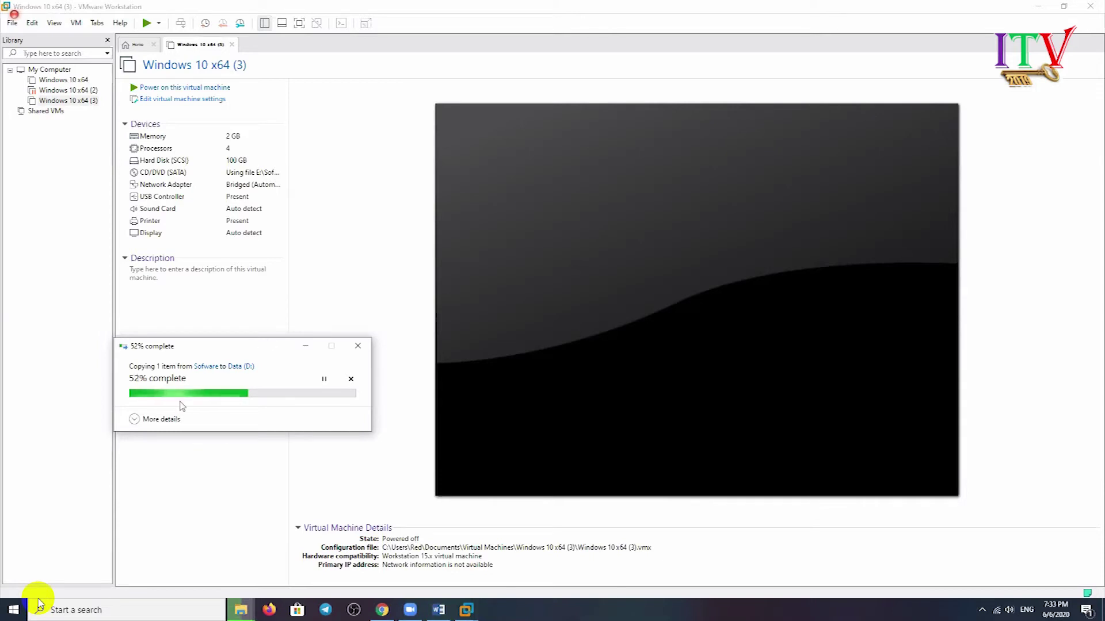
drag(256, 347, 182, 406)
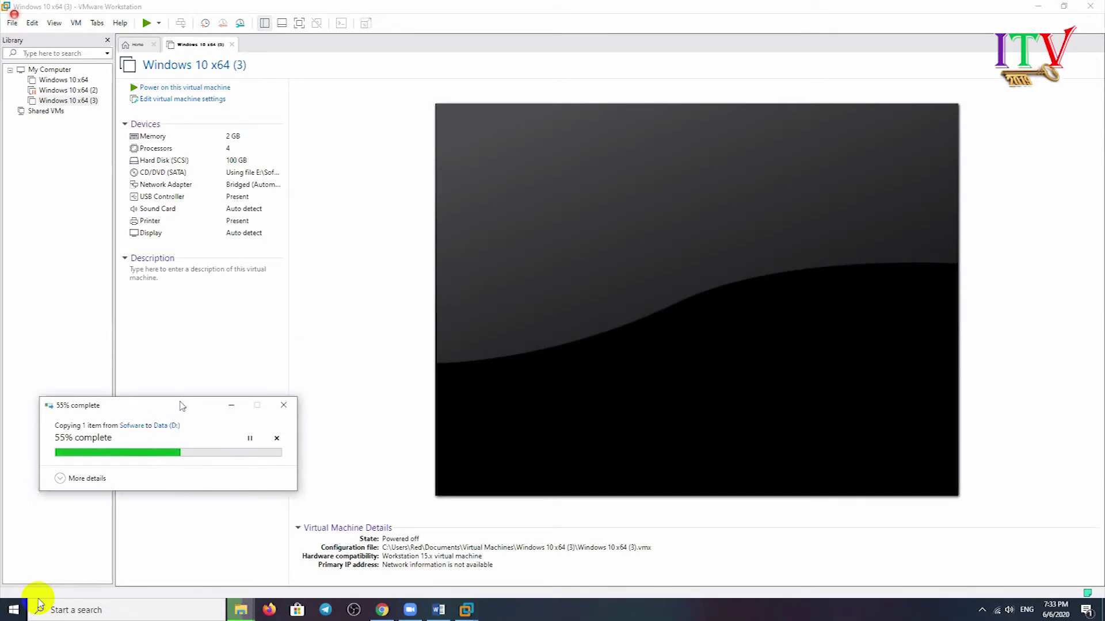
drag(182, 406, 180, 440)
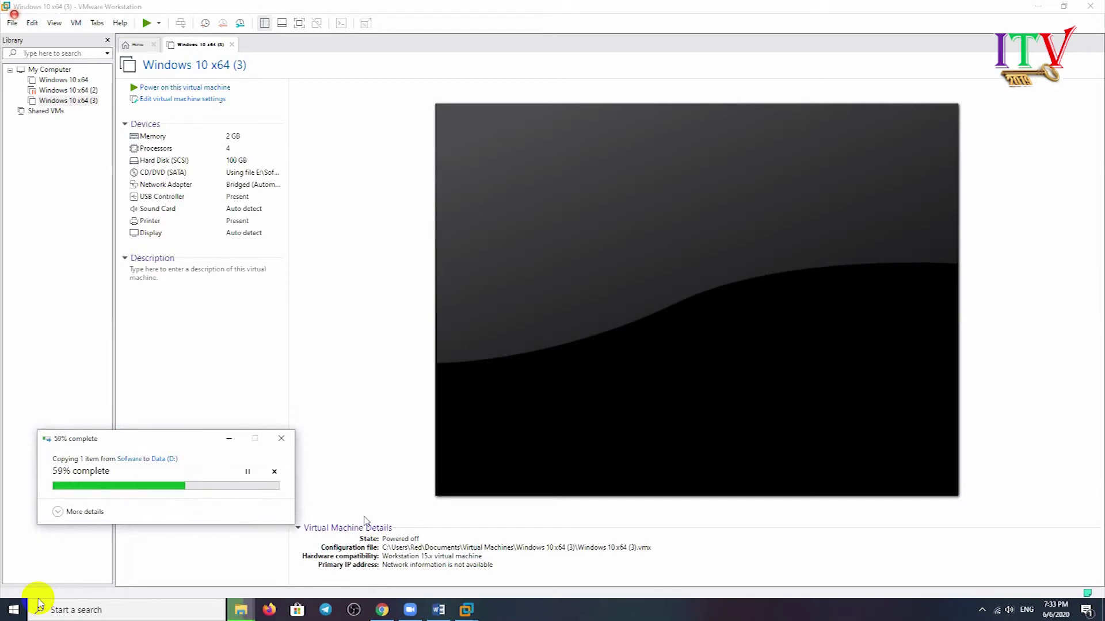
drag(199, 447, 209, 448)
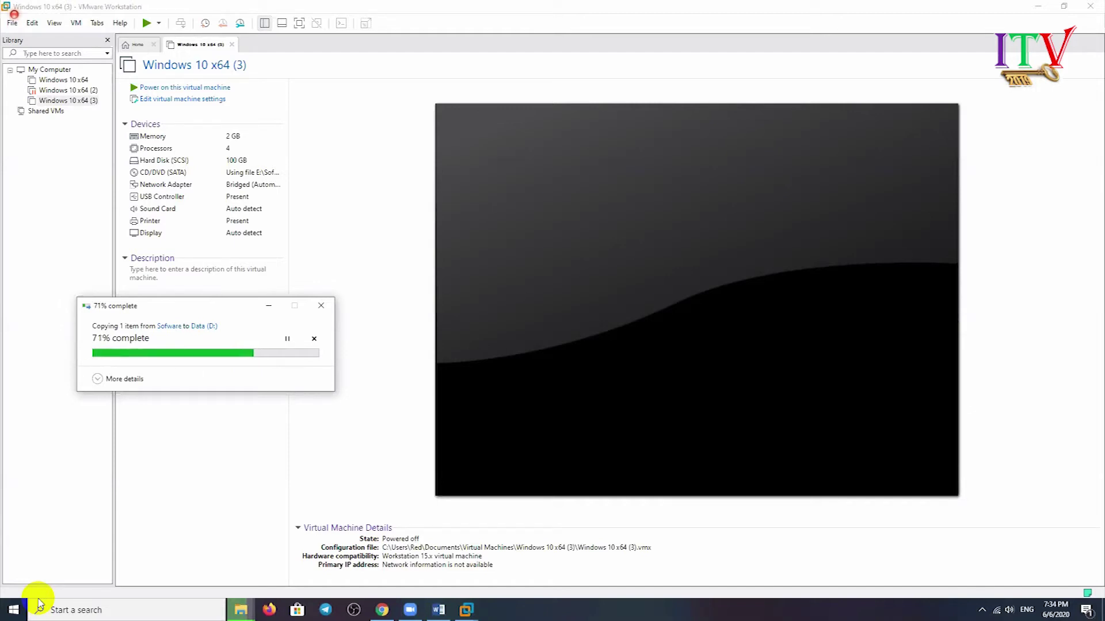
click(466, 613)
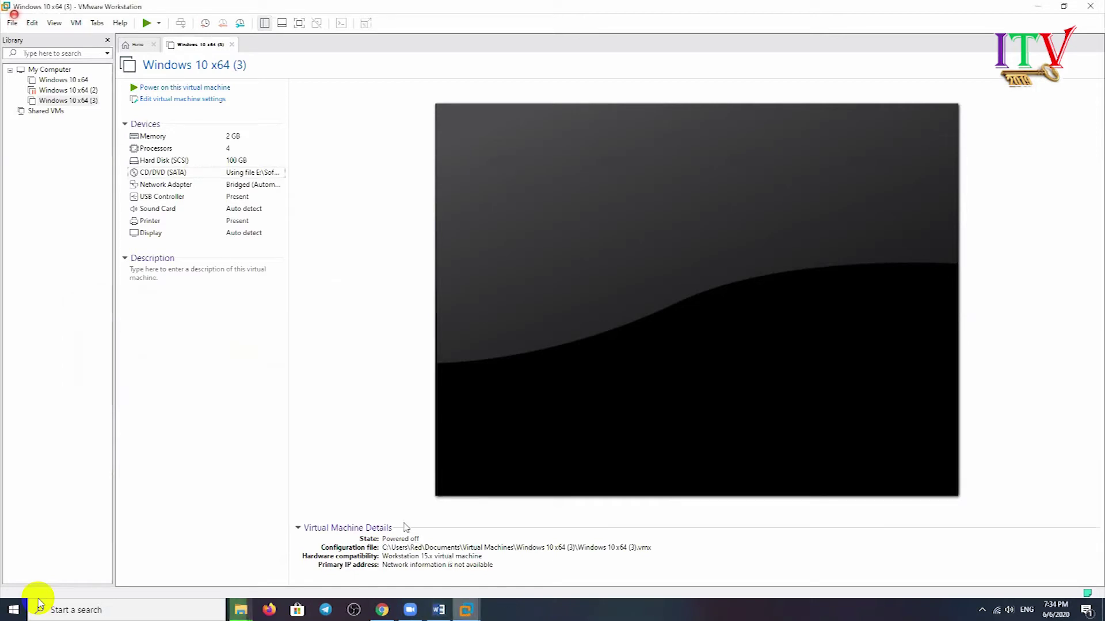
key(ctrl+Tab)
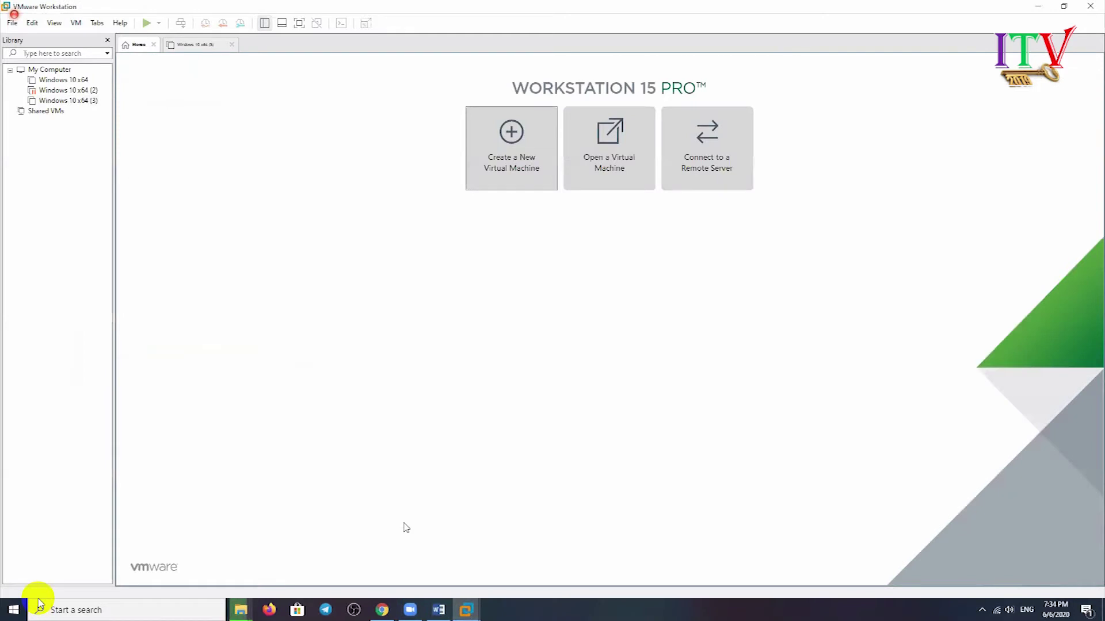
click(473, 615)
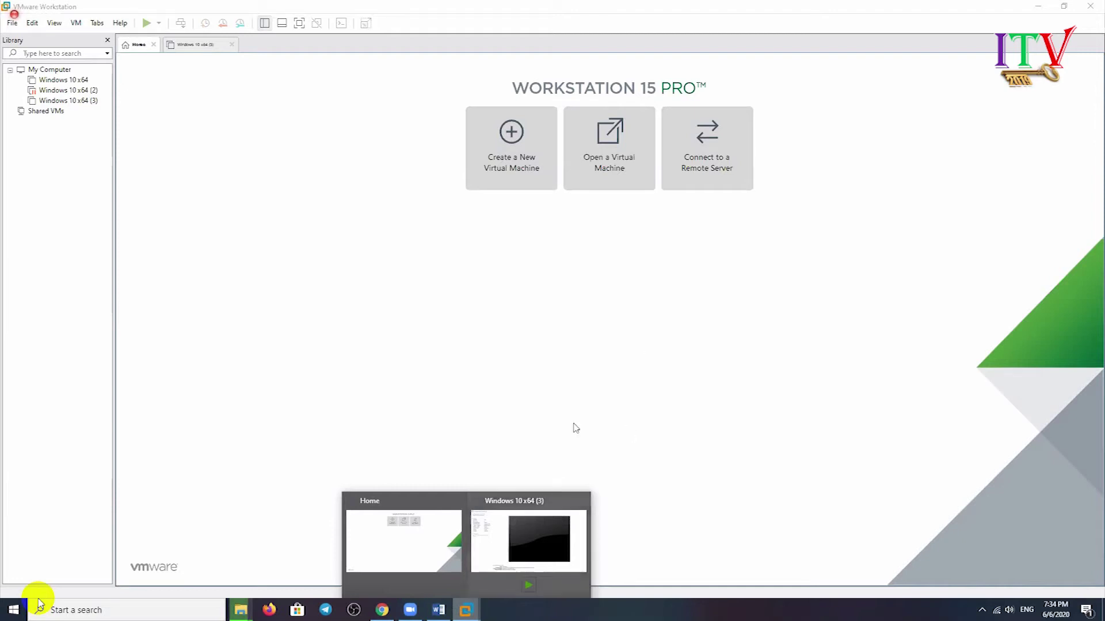
Switch to Word to view the maximized course lesson table, and go back to the file copy progress window
click(438, 611)
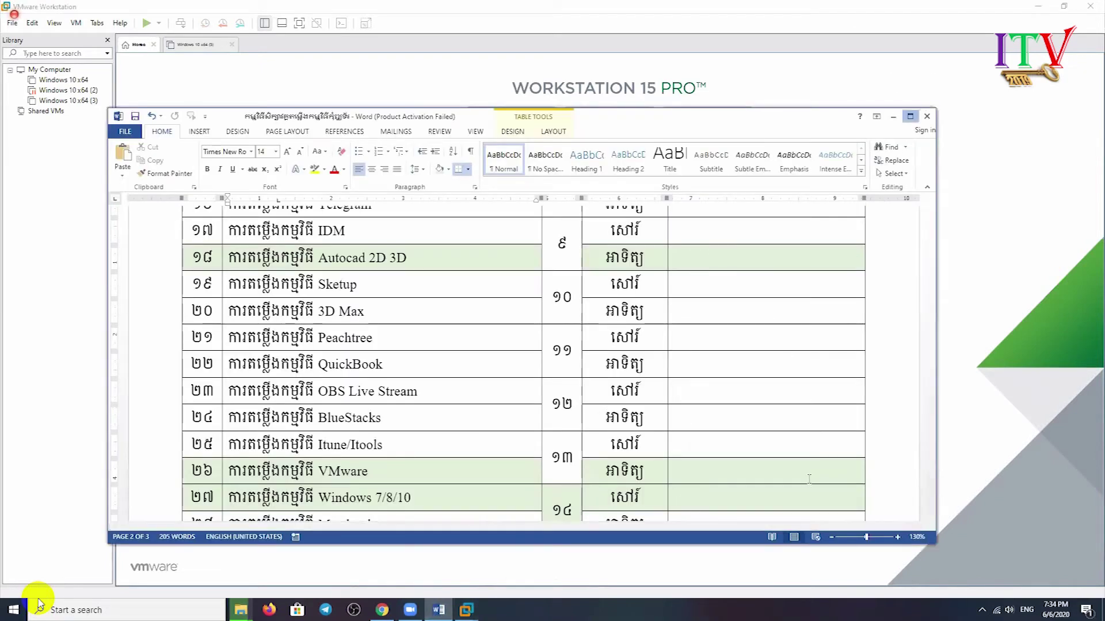
key(super+Up)
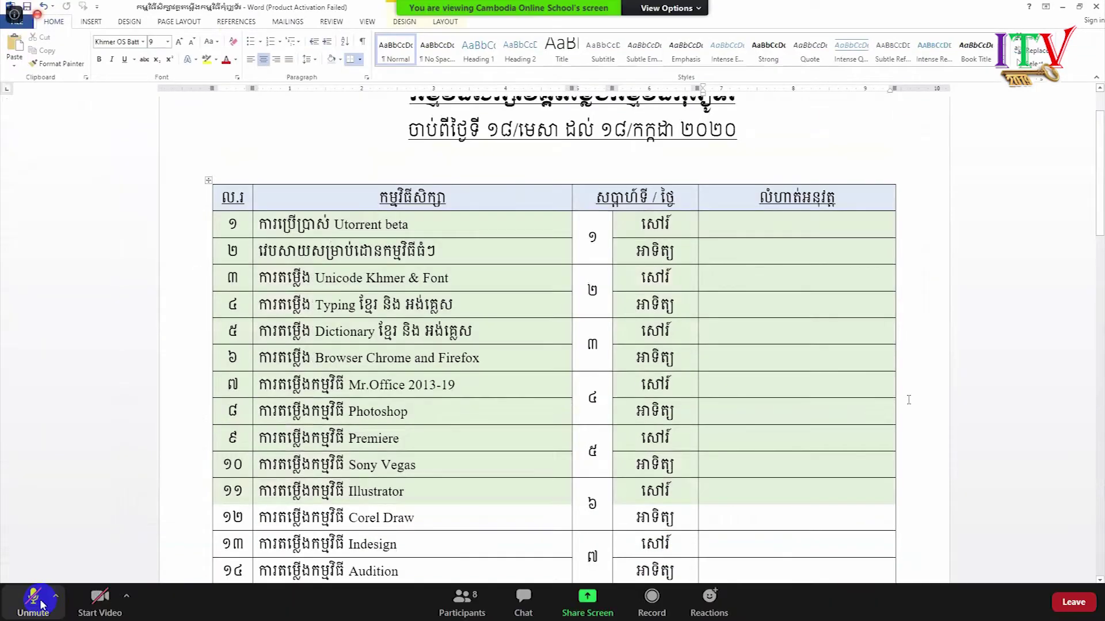
click(38, 602)
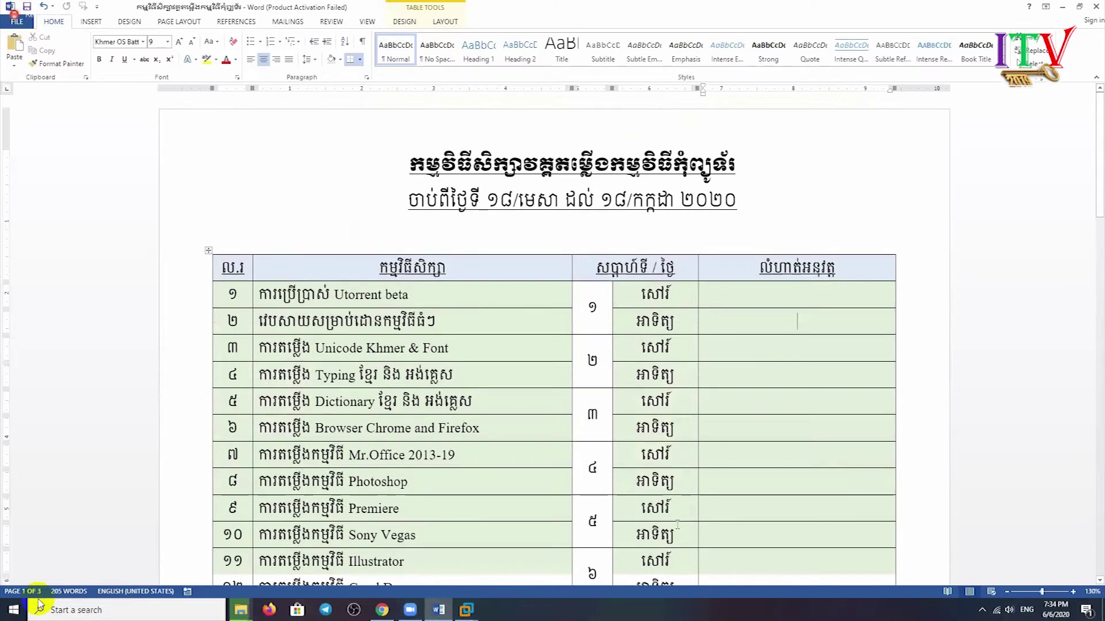
click(381, 611)
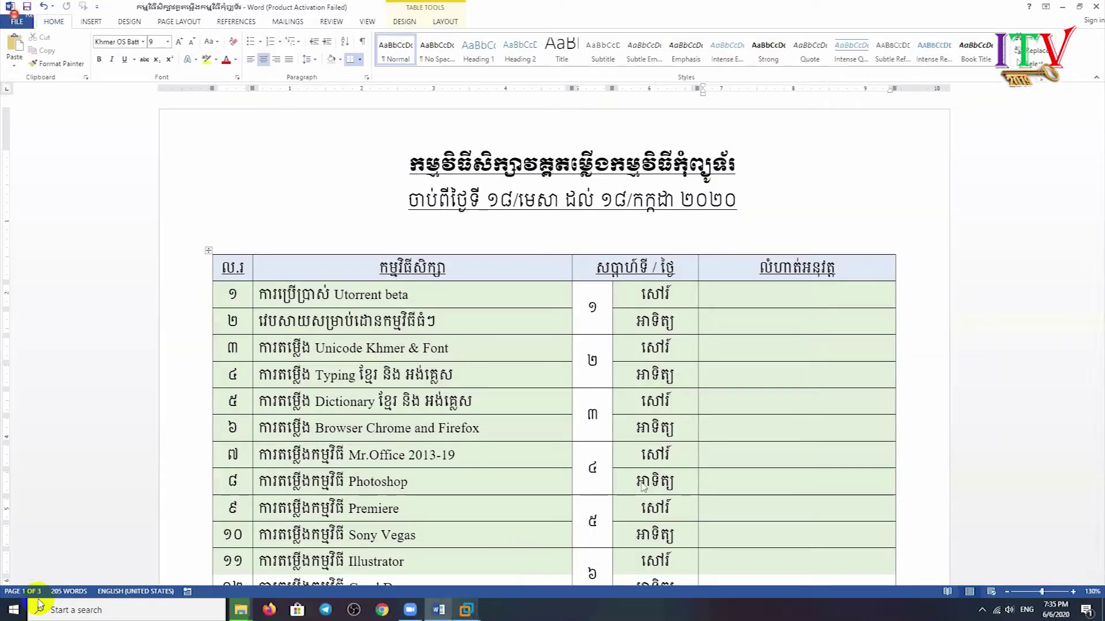
scroll(201, 441, down, 1)
mouse_move(38, 609)
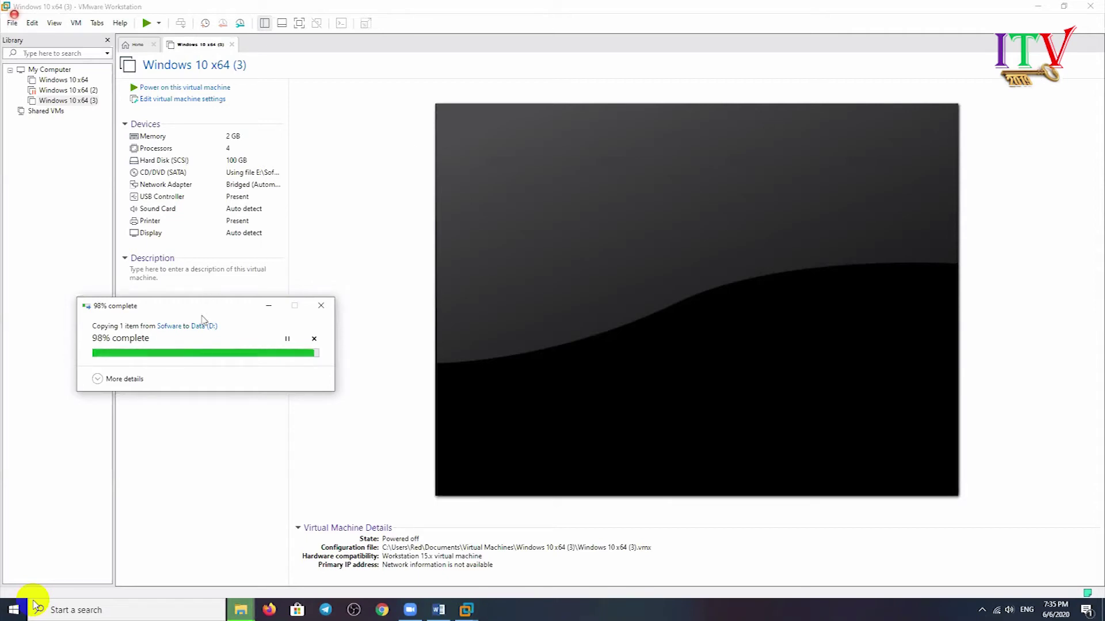
drag(205, 310, 191, 371)
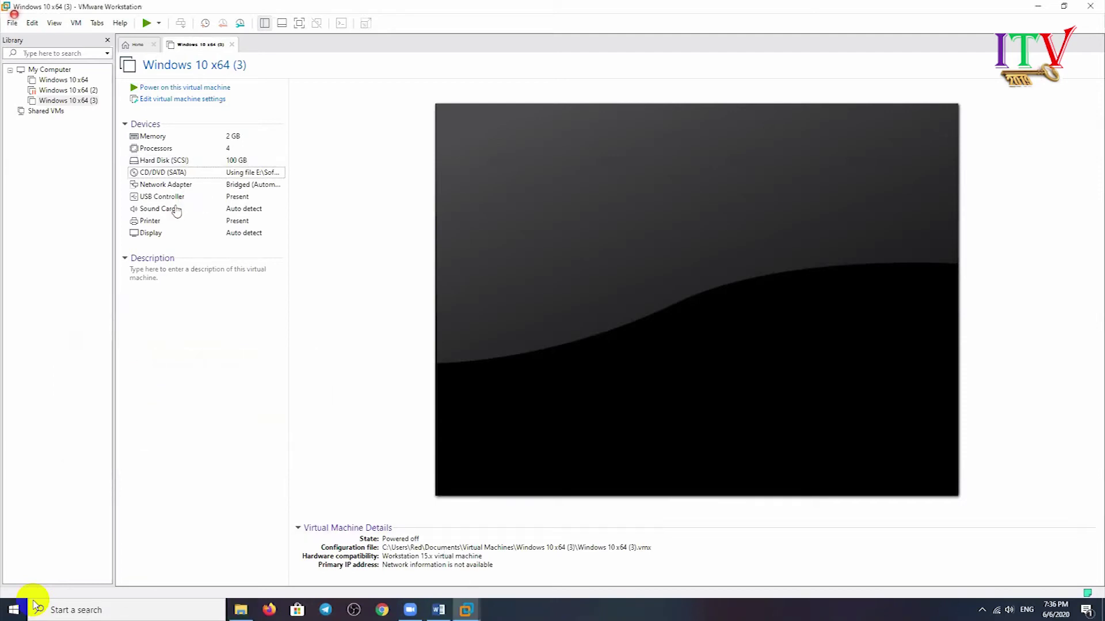
Set the CD/DVD drive of Windows 10 x64 (3) to use the ISO image D:\Window10.iso and save the settings
mouse_move(33, 609)
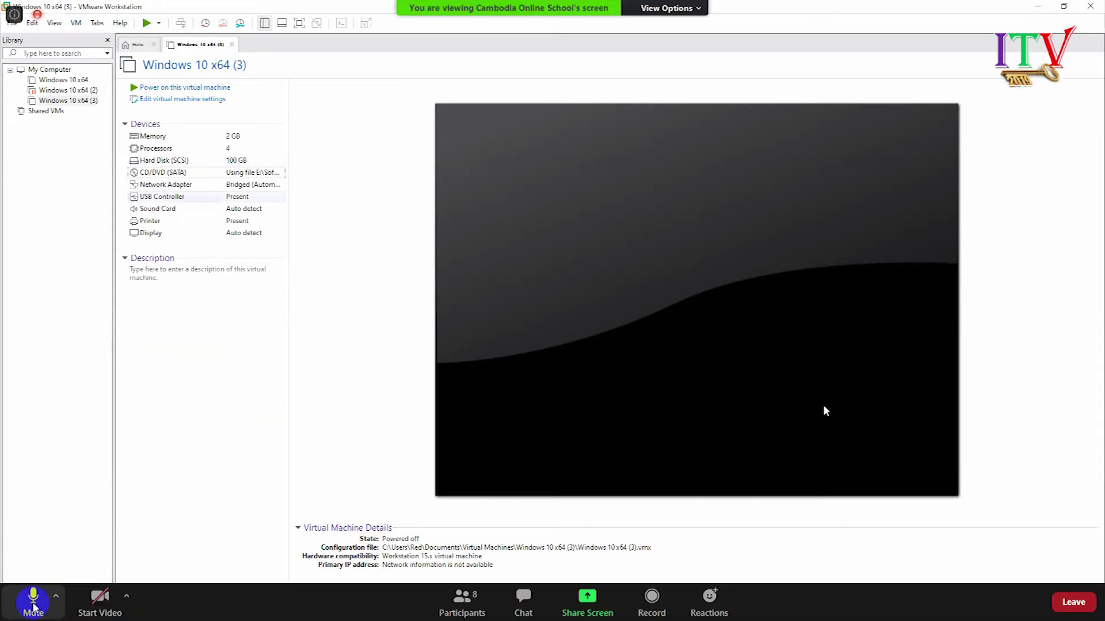
key(ctrl+d)
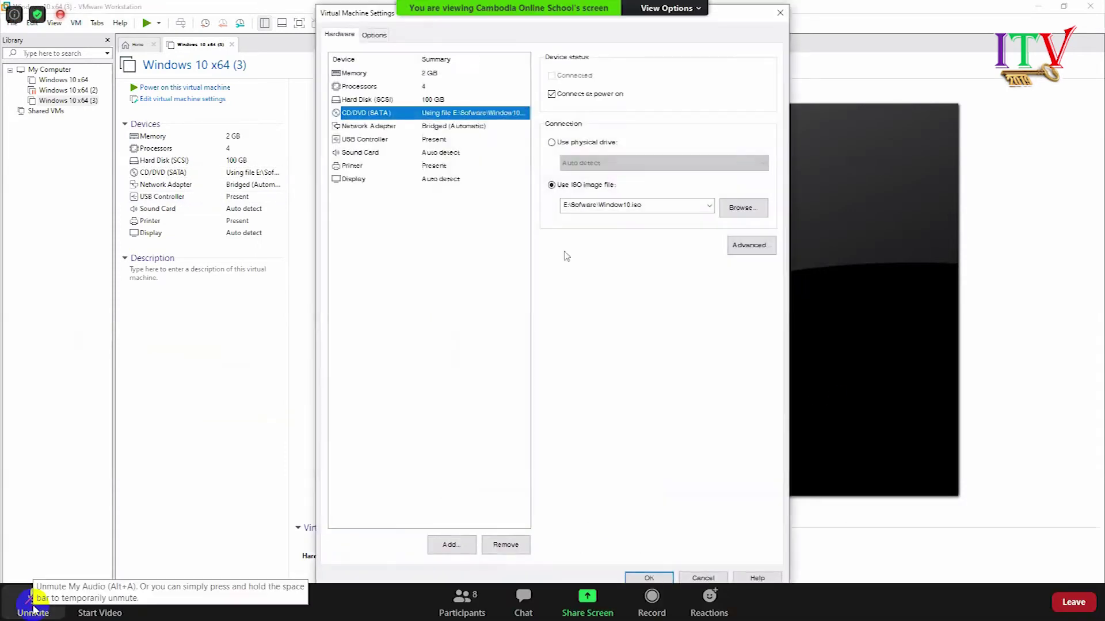
click(743, 207)
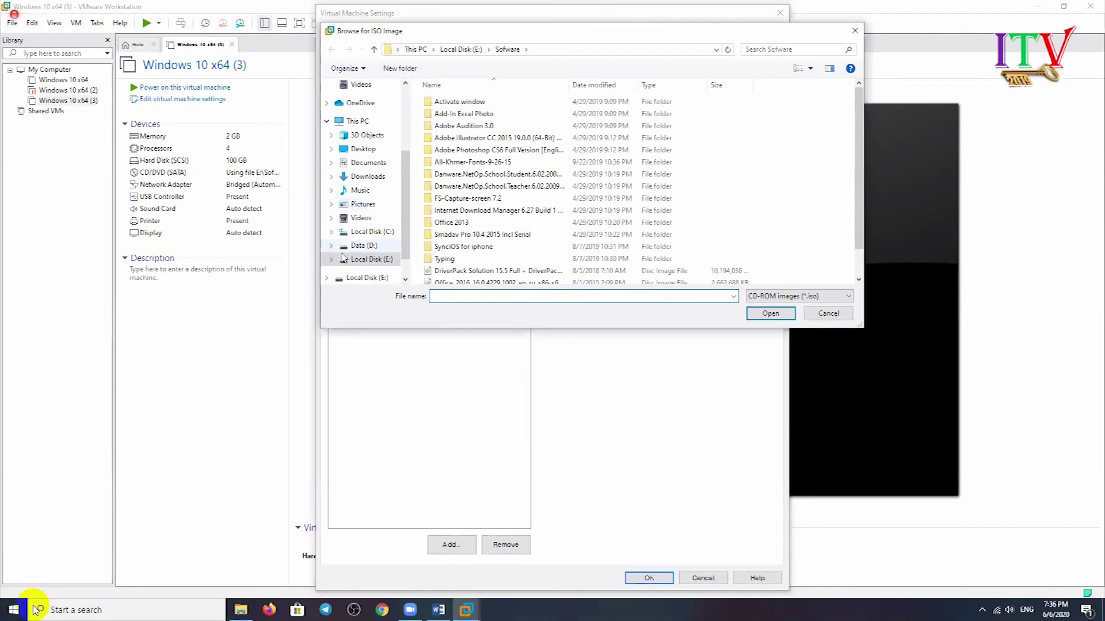
click(363, 245)
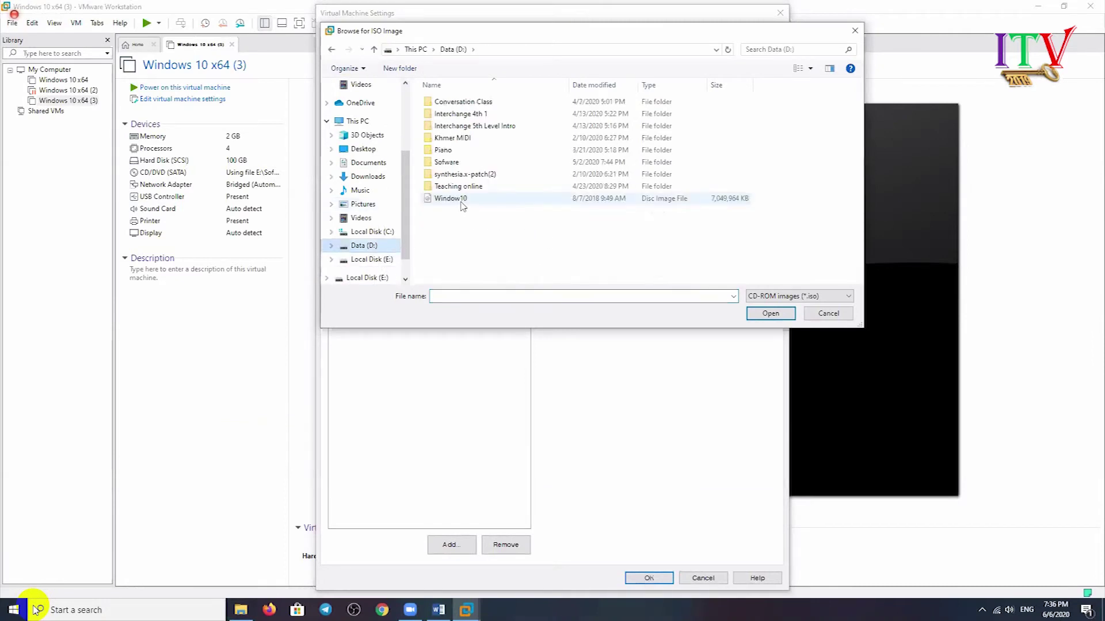
click(464, 200)
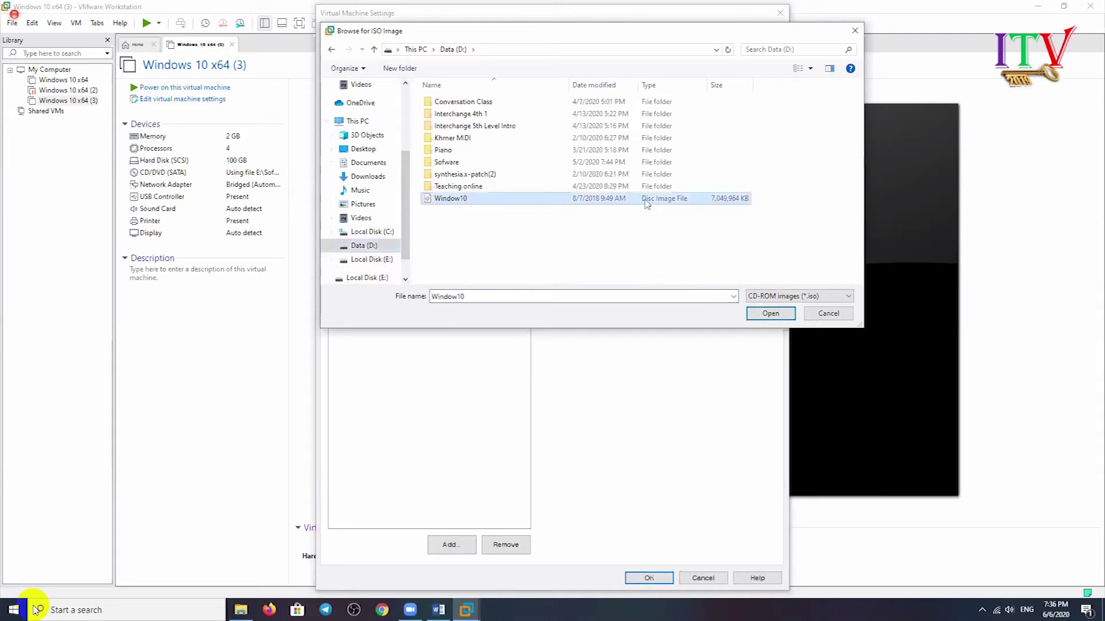
click(760, 315)
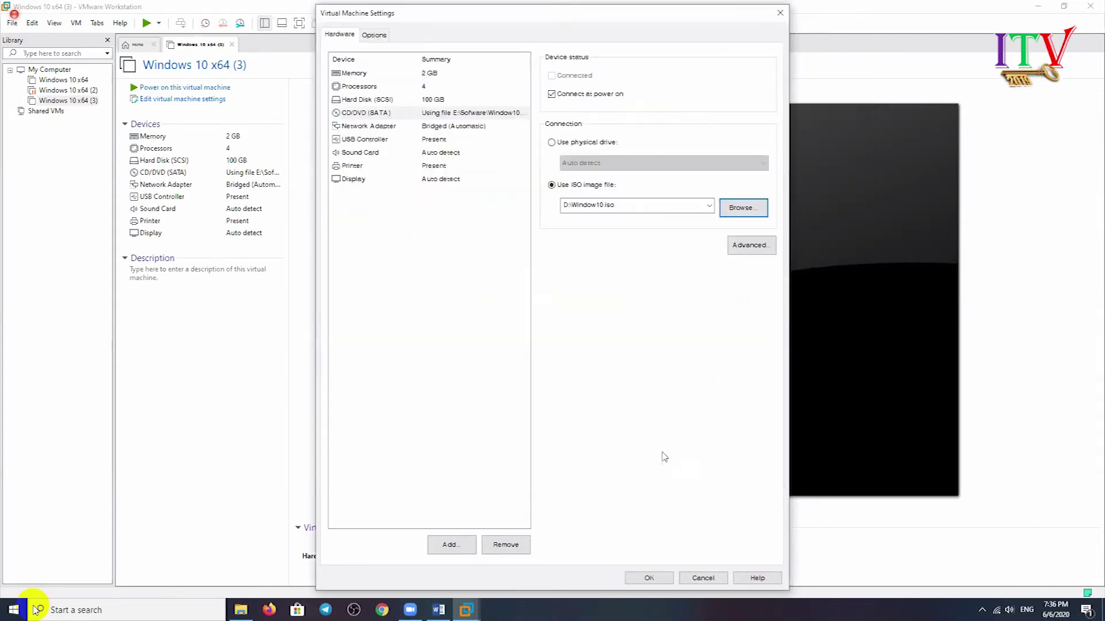
click(649, 578)
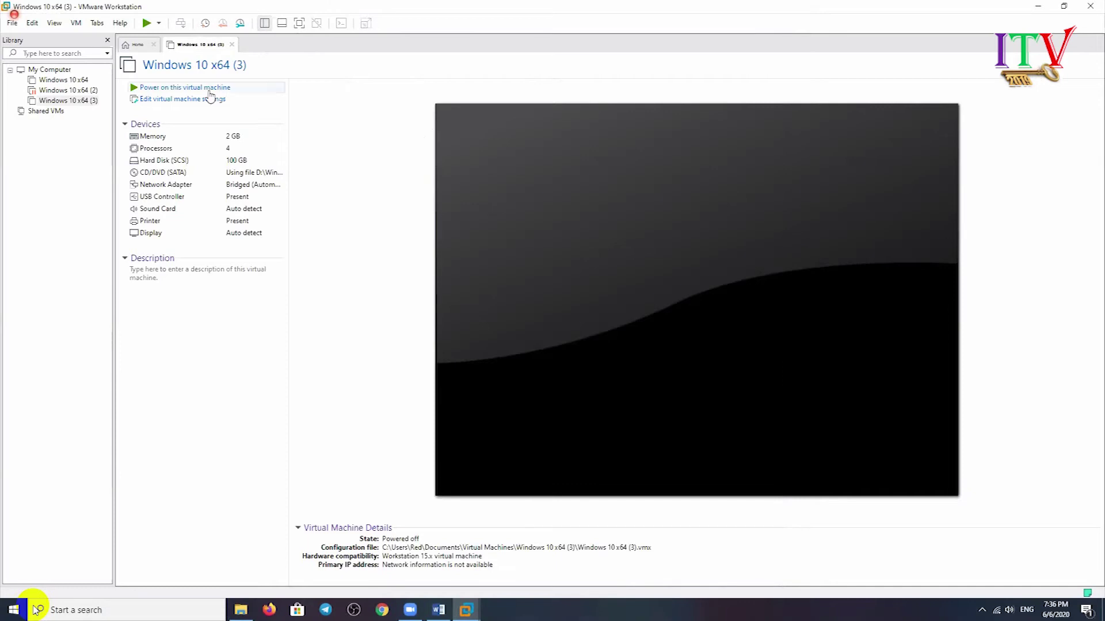
Power on the Windows 10 x64 (3) virtual machine to firmware
right_click(212, 47)
mouse_move(276, 69)
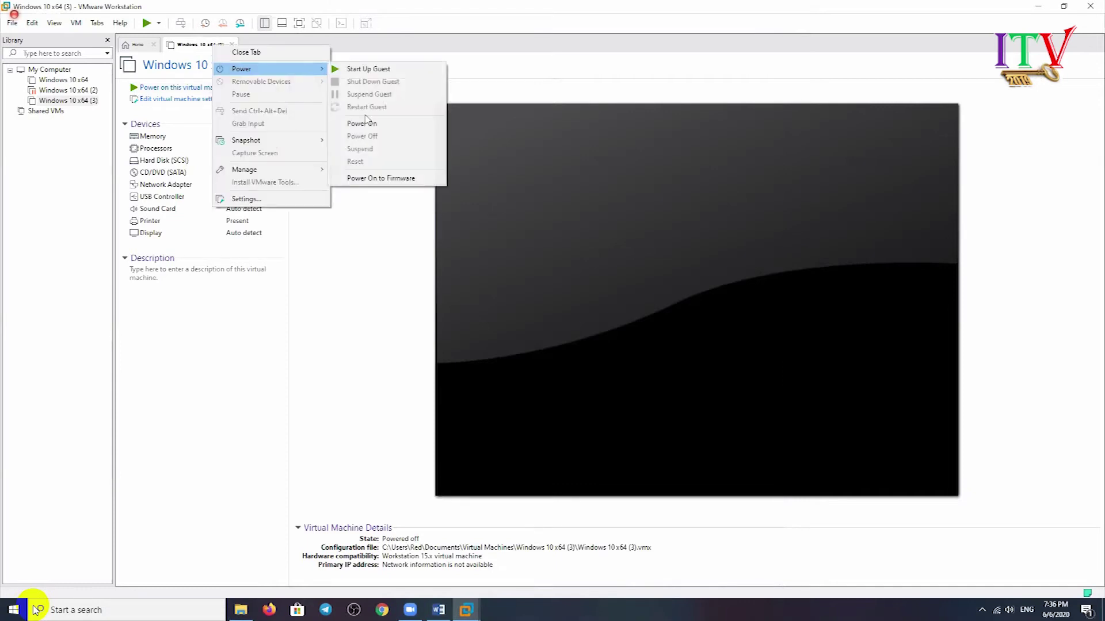
click(380, 178)
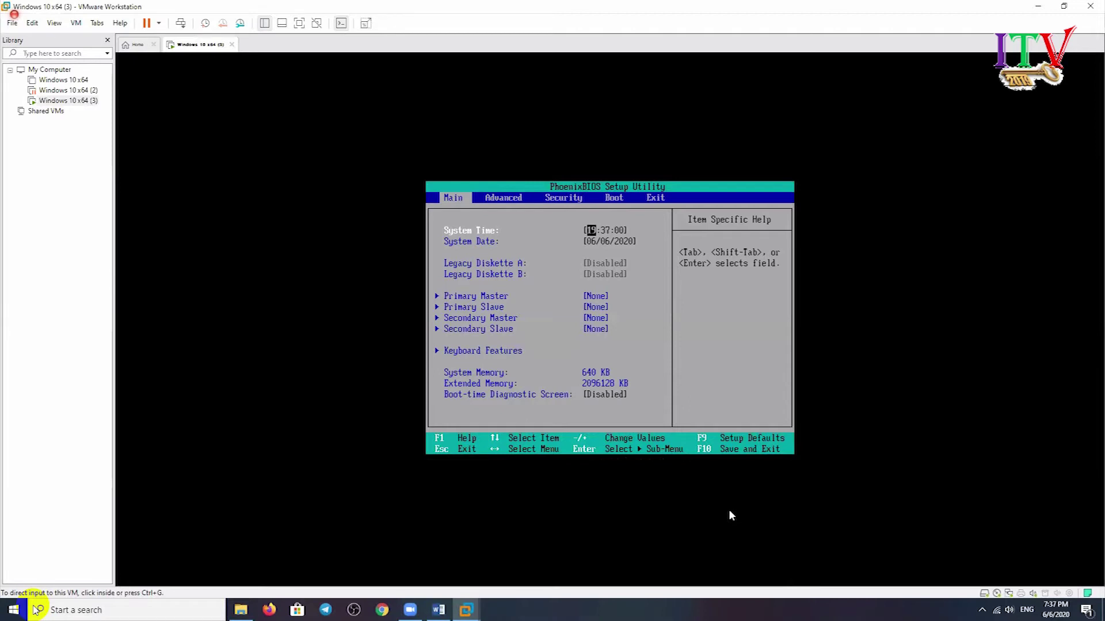
Direct input to the virtual machine, review the boot device order in the BIOS setup, and exit saving the configuration
key(ctrl+g)
key(Right)
key(Right)
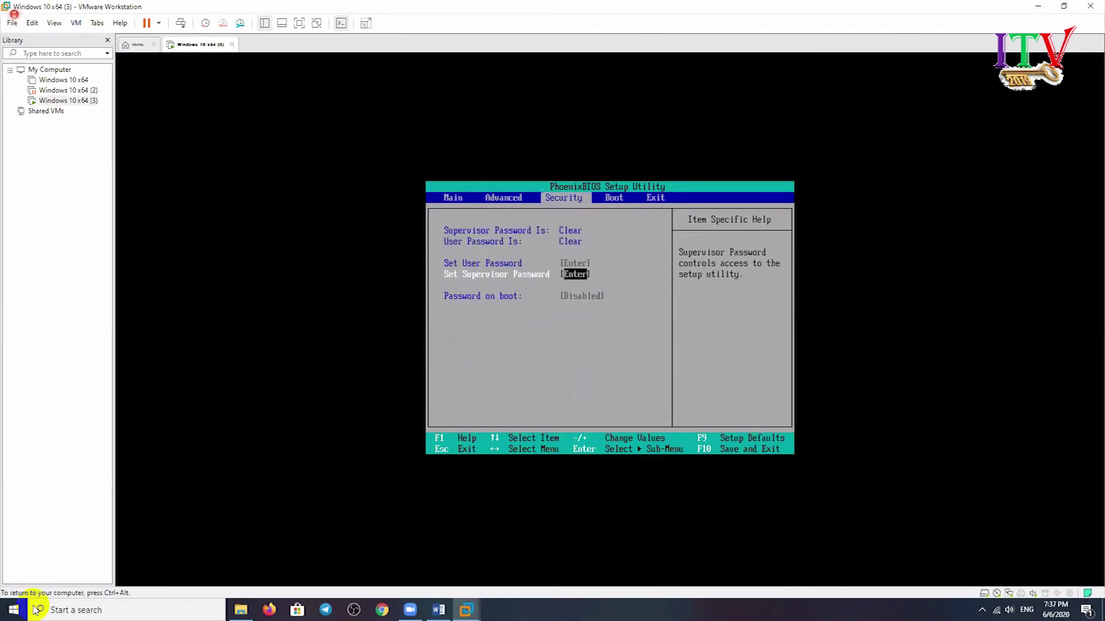
key(Right)
key(Down)
key(Down)
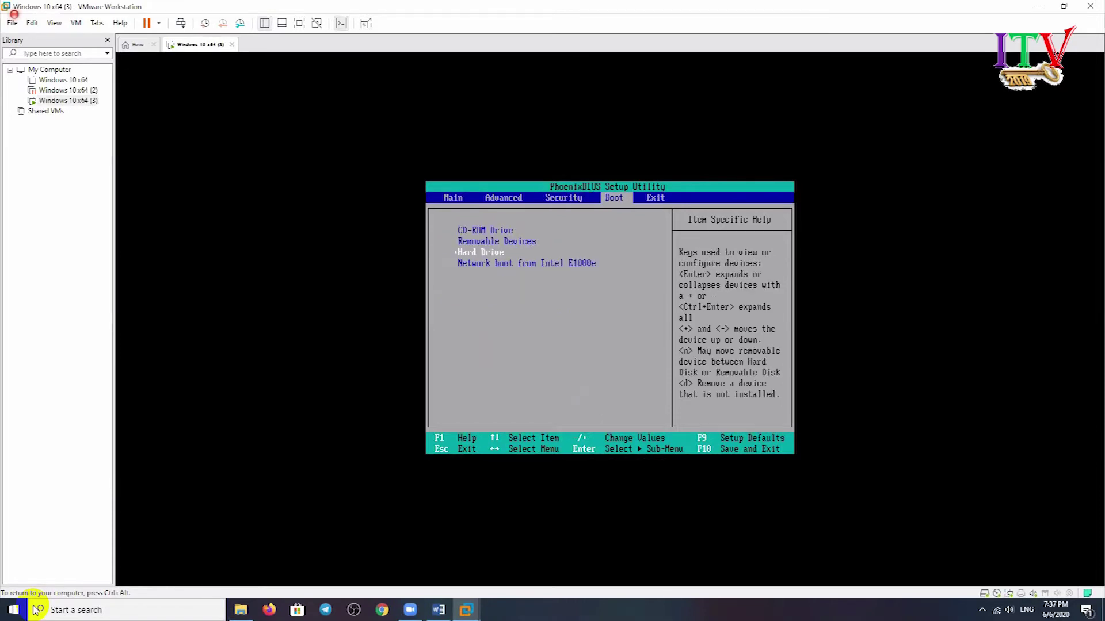
key(Up)
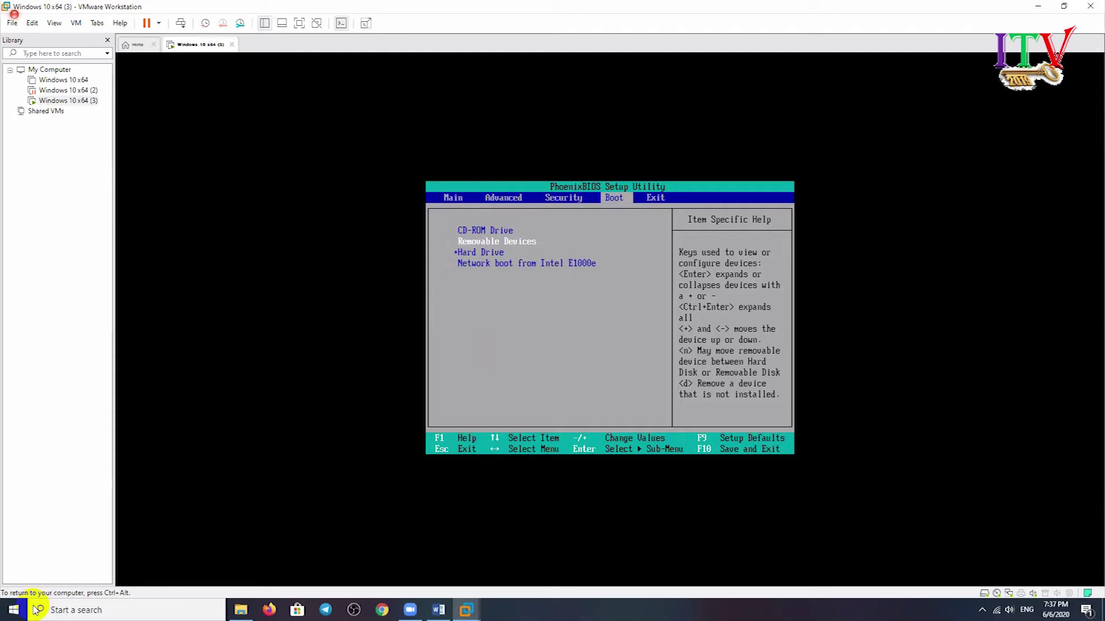
key(F10)
key(Return)
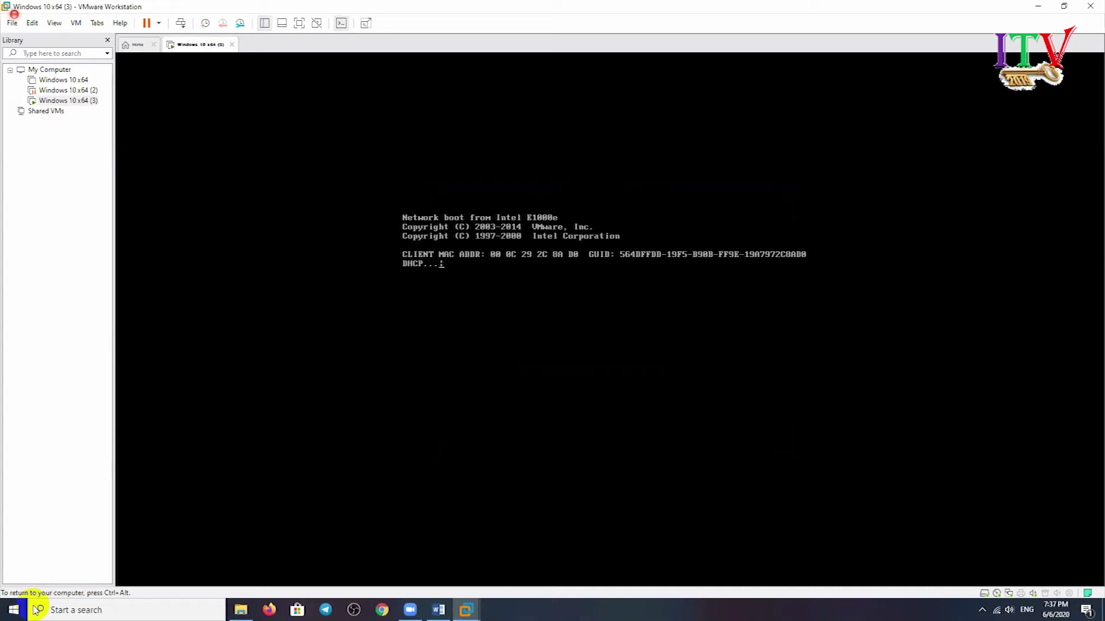
Release input from the Windows 10 x64 (3) virtual machine and check the ISO image connection in its CD/DVD drive settings
key(ctrl+alt)
right_click(198, 47)
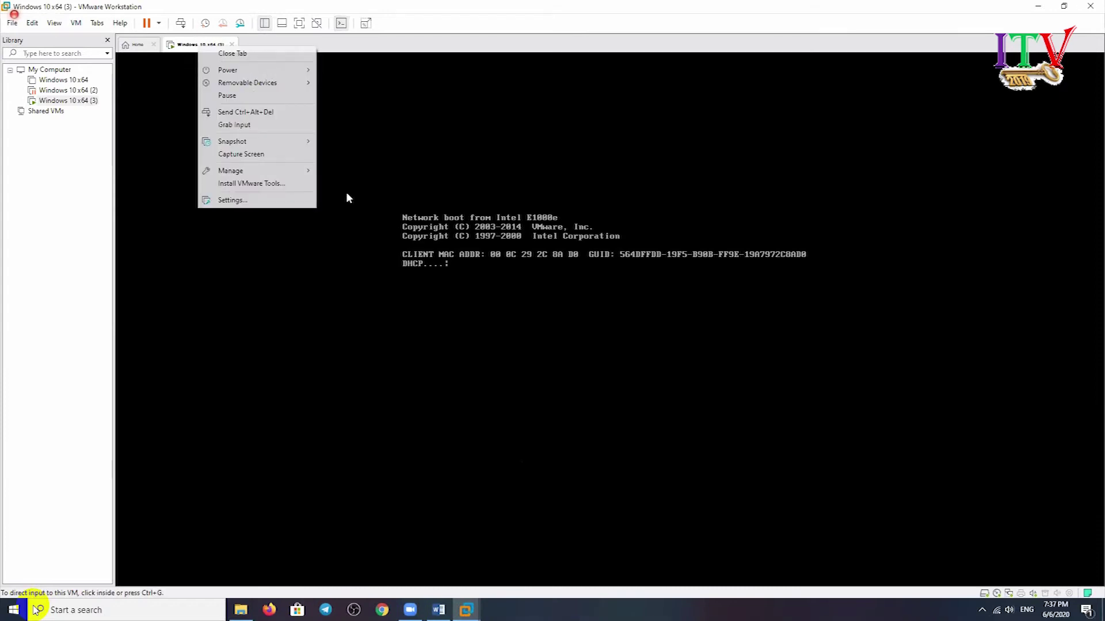
mouse_move(241, 70)
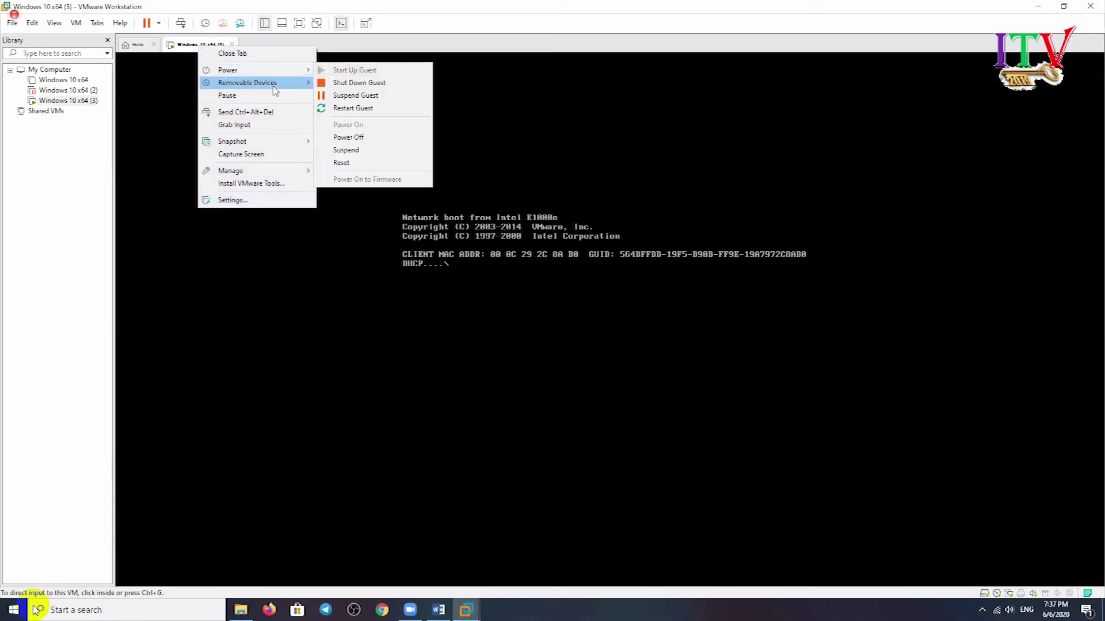
mouse_move(275, 89)
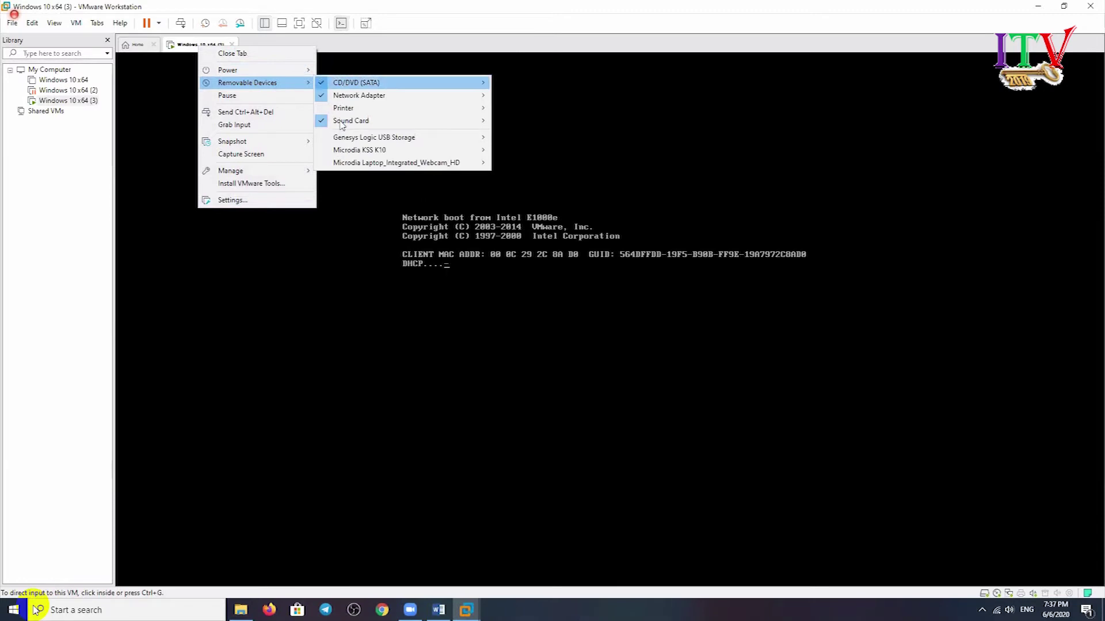
mouse_move(341, 125)
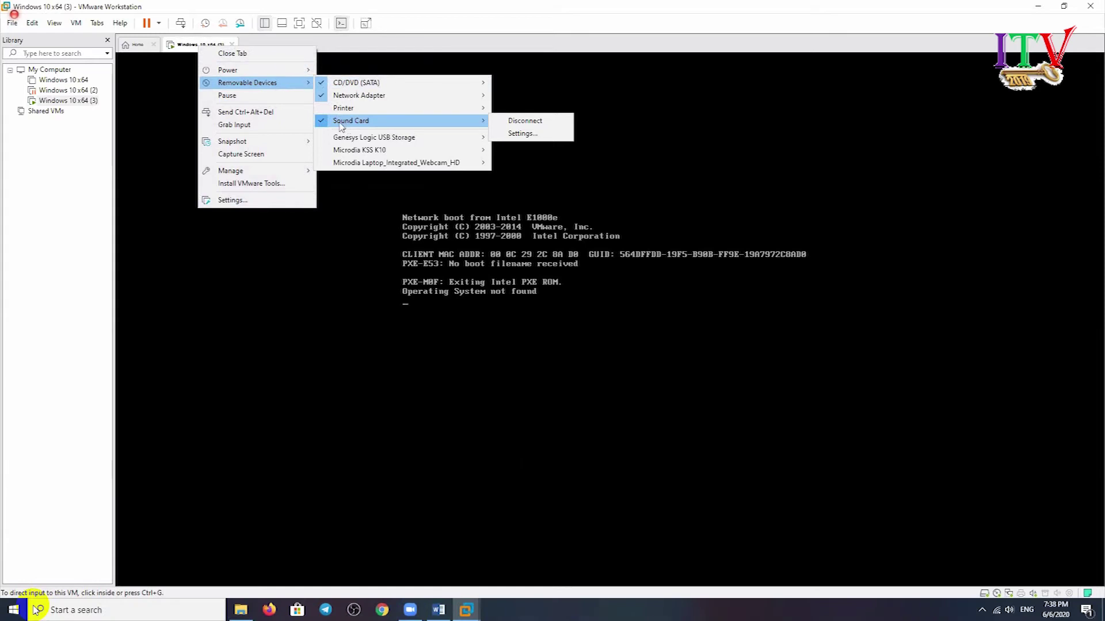
click(337, 206)
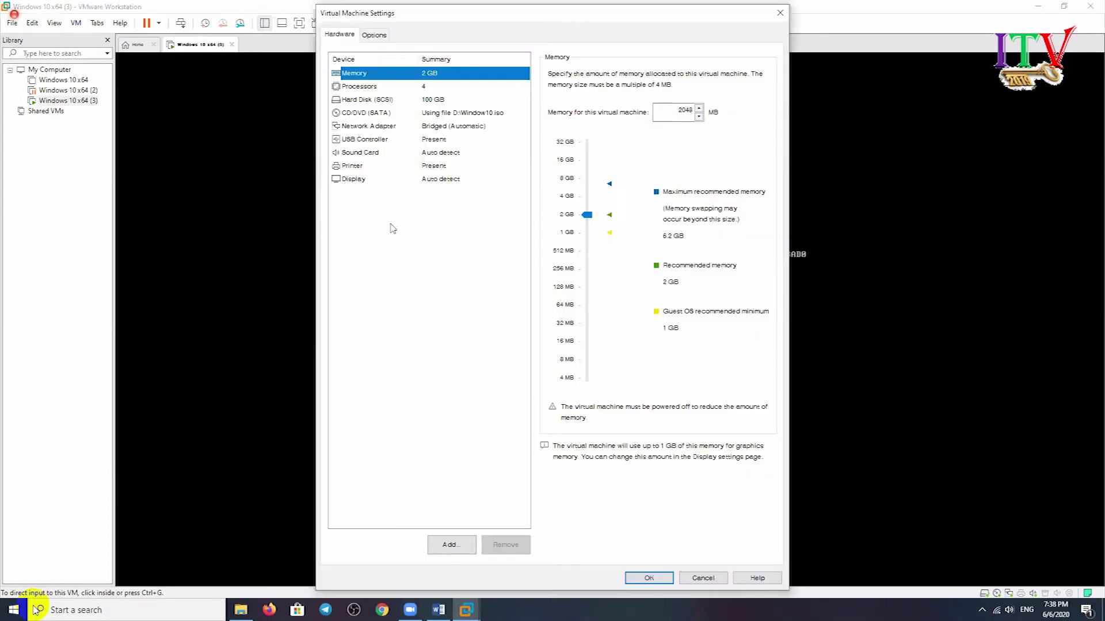
click(368, 116)
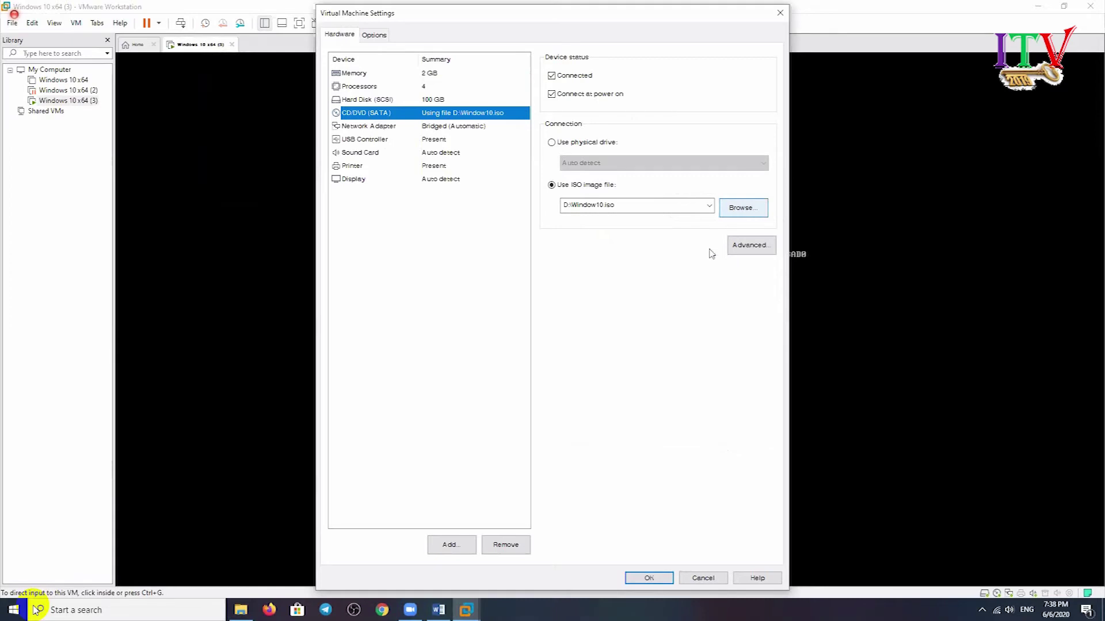
click(648, 578)
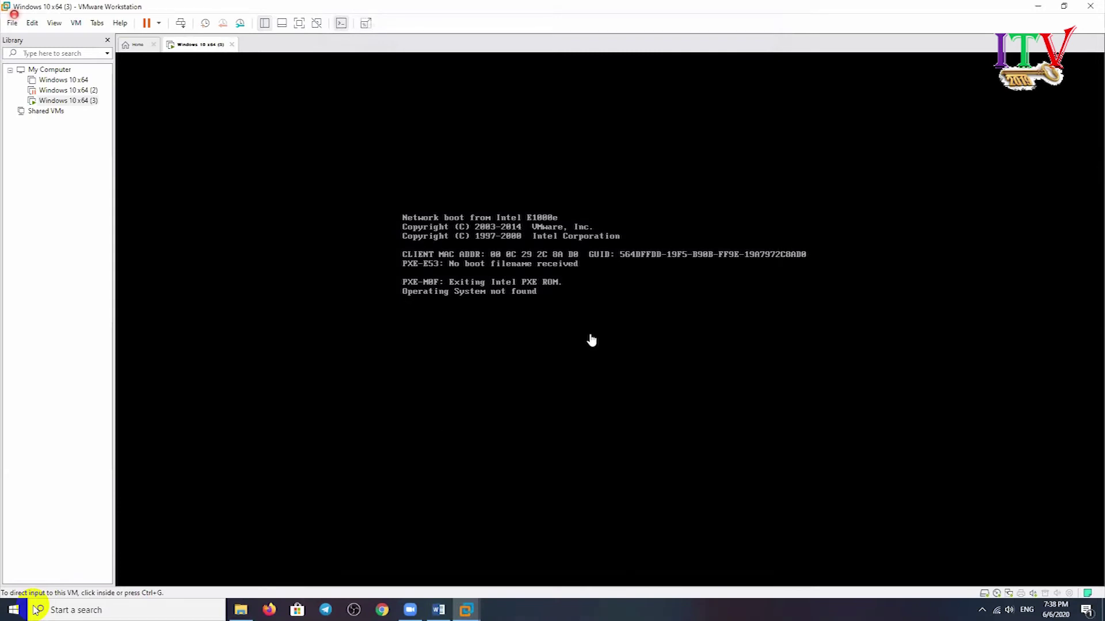
Unmute the microphone in the Zoom meeting
mouse_move(26, 604)
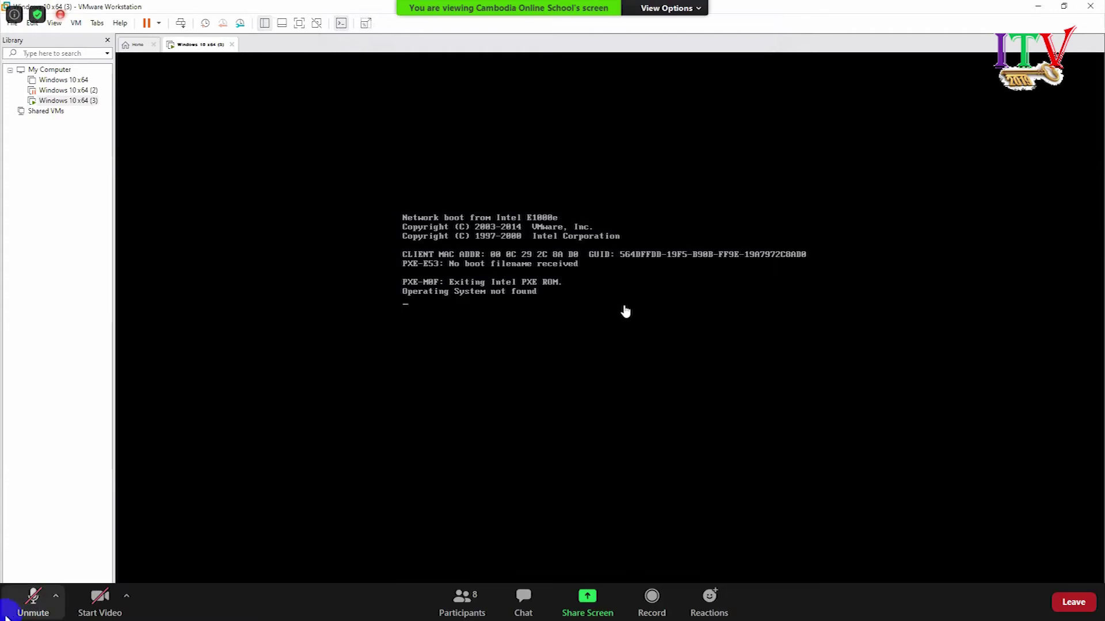
click(30, 605)
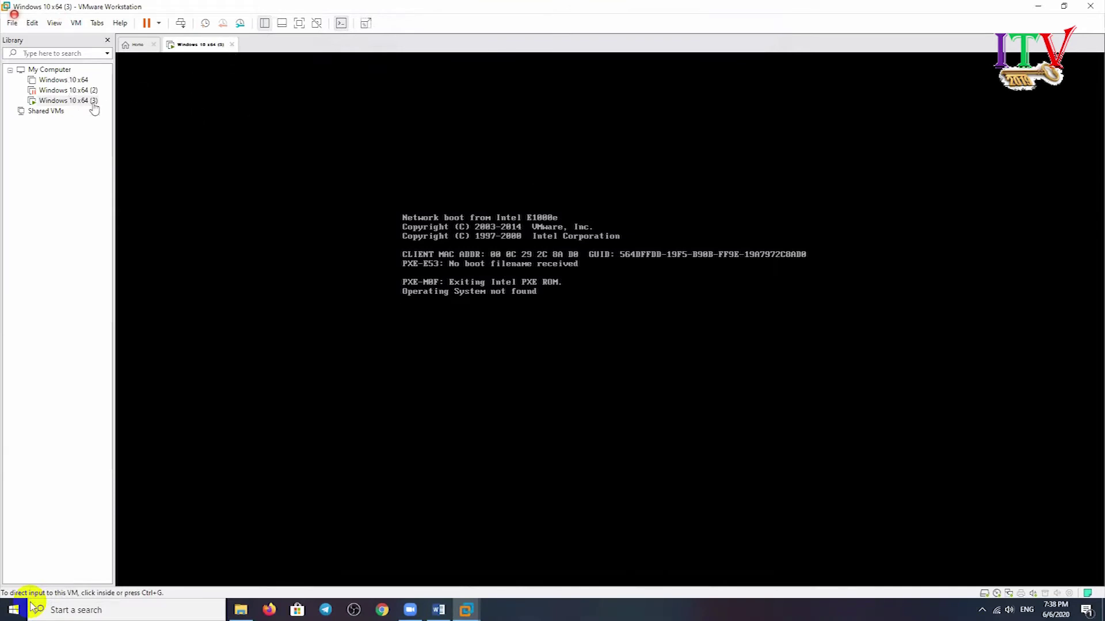
Shut down the guest of the Windows 10 x64 (3) virtual machine and mute the Zoom microphone
right_click(211, 45)
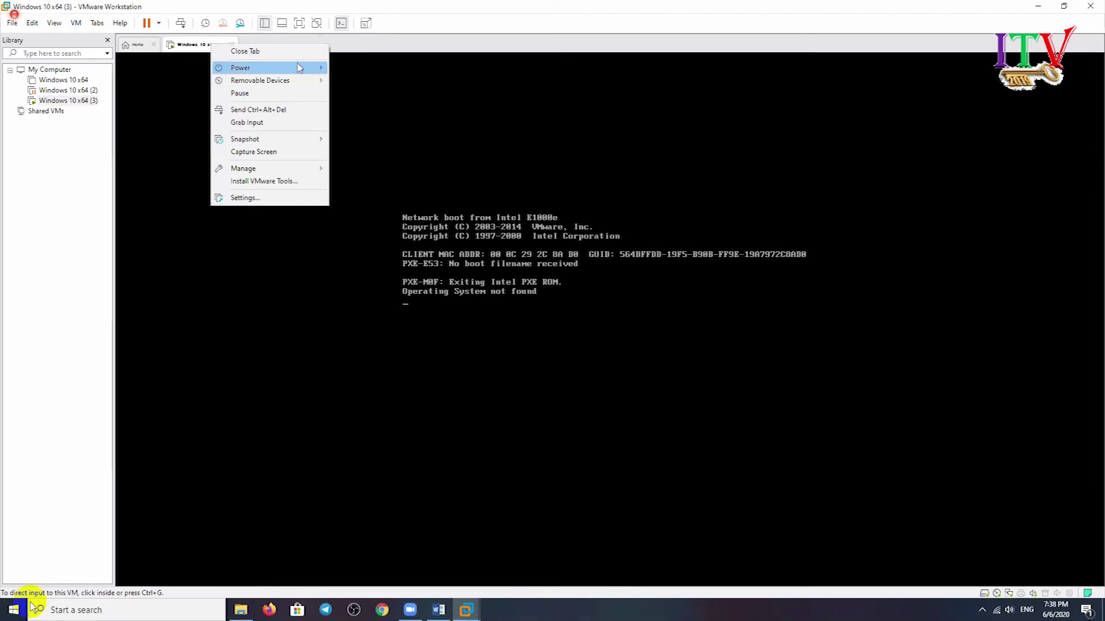
mouse_move(299, 68)
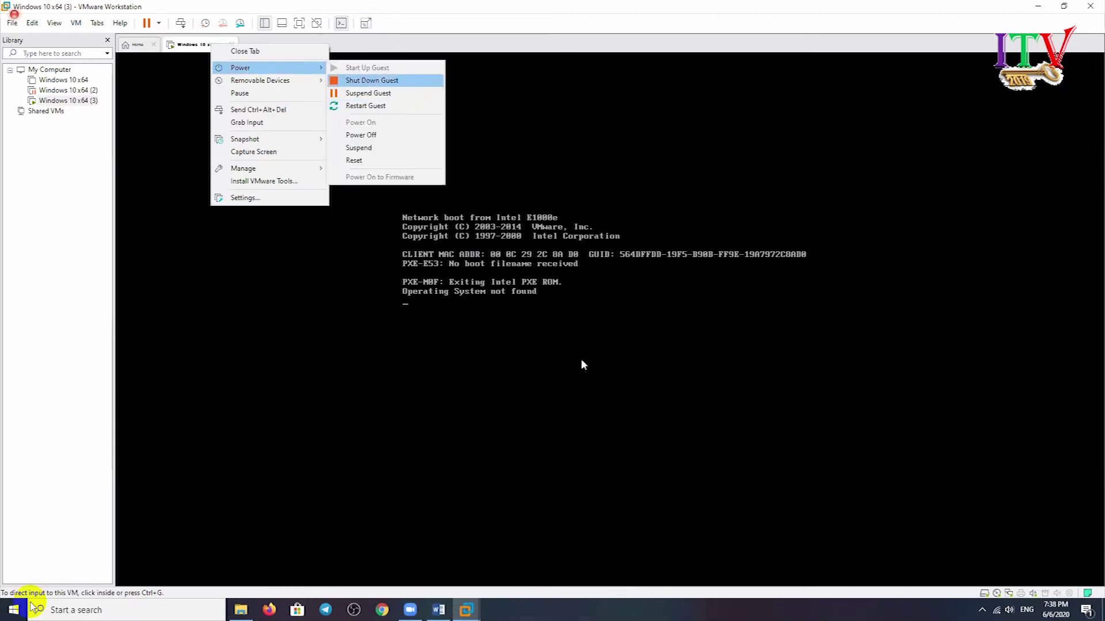
click(373, 81)
key(Return)
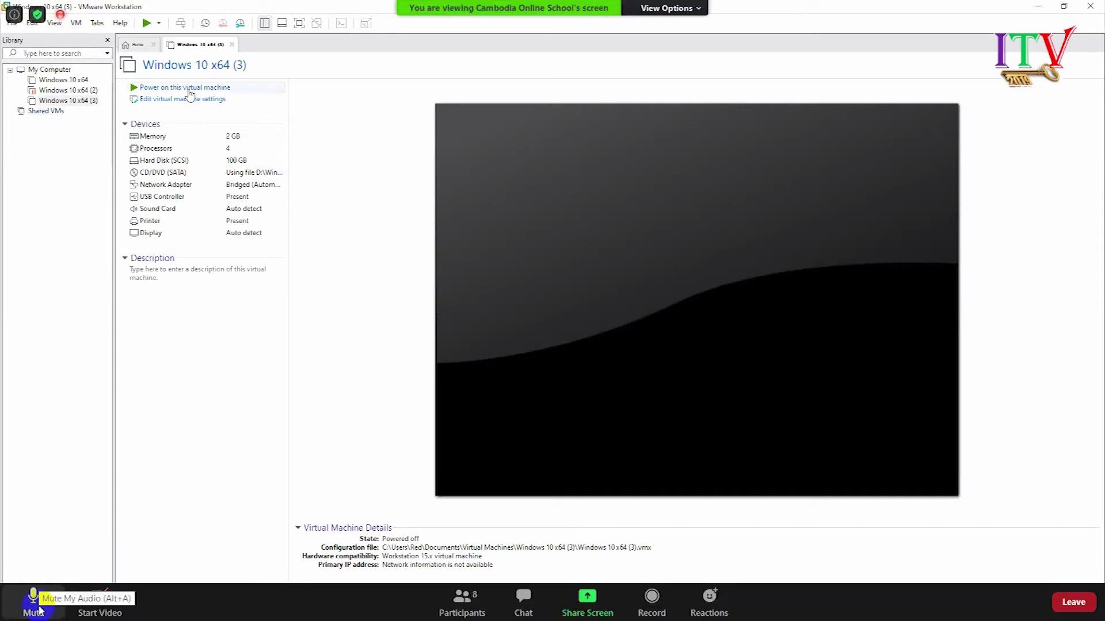
click(34, 606)
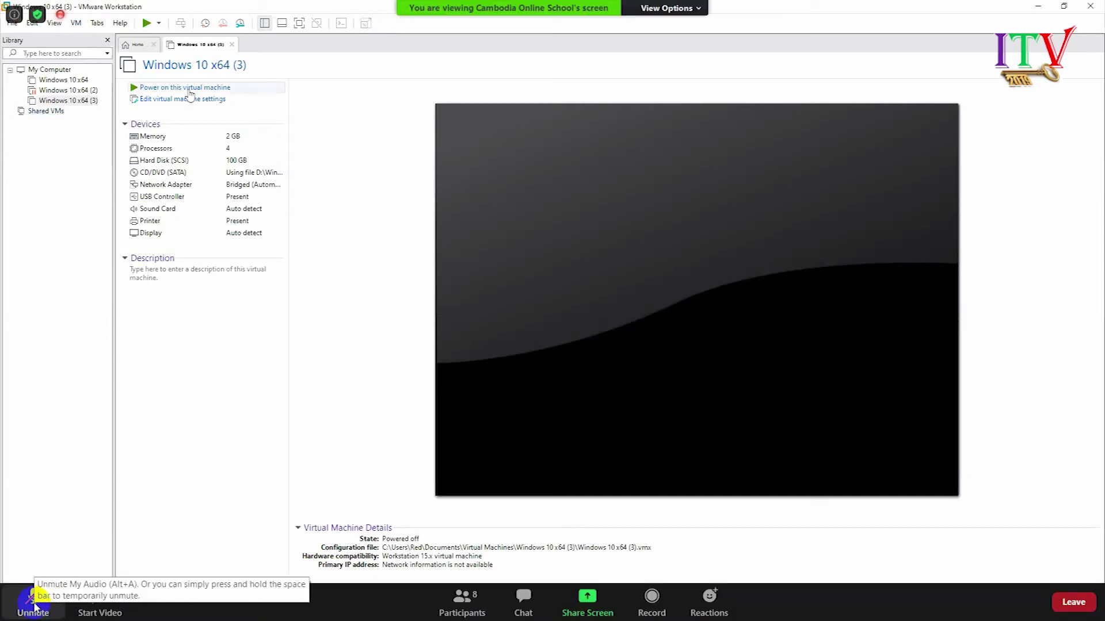
Start a new custom virtual machine with the operating system installed later, choosing Microsoft Windows and version Windows 7 x64
click(138, 46)
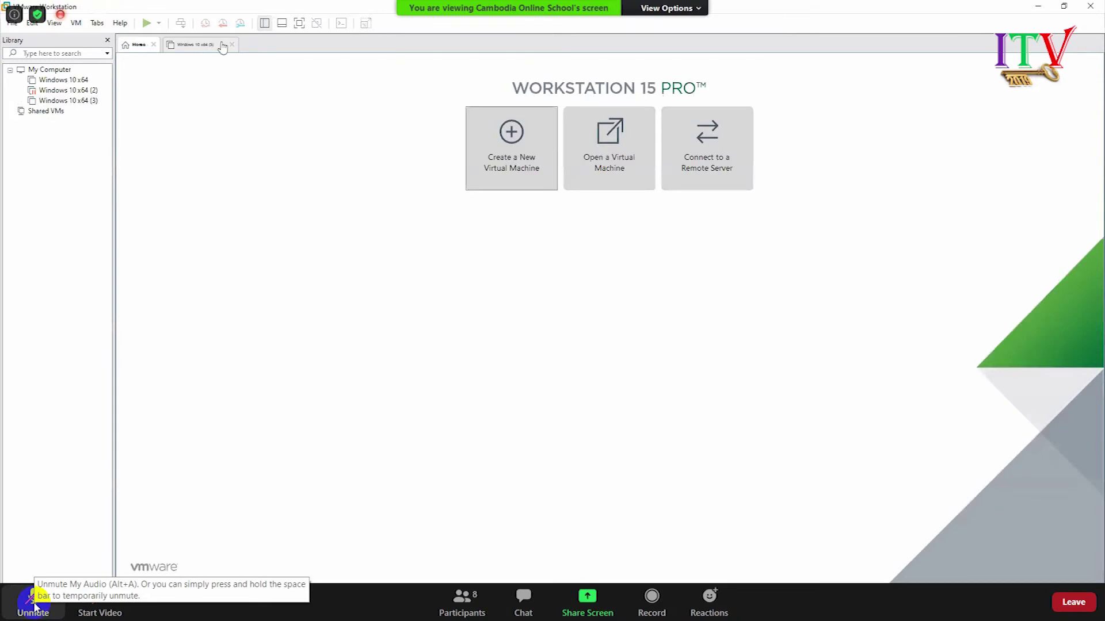
click(512, 205)
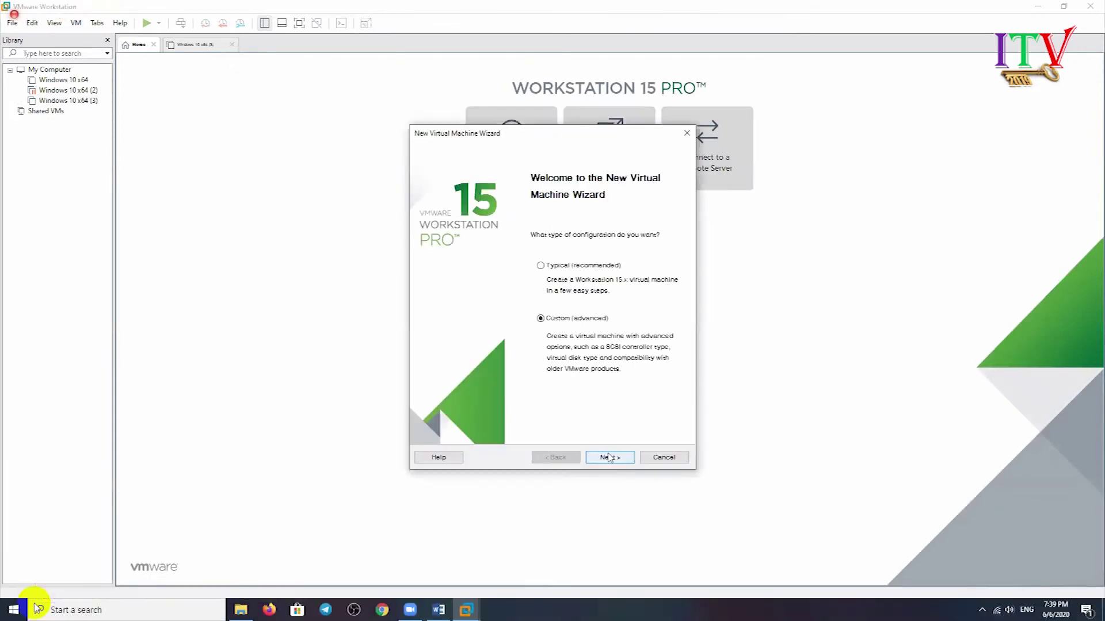
click(610, 457)
click(610, 457)
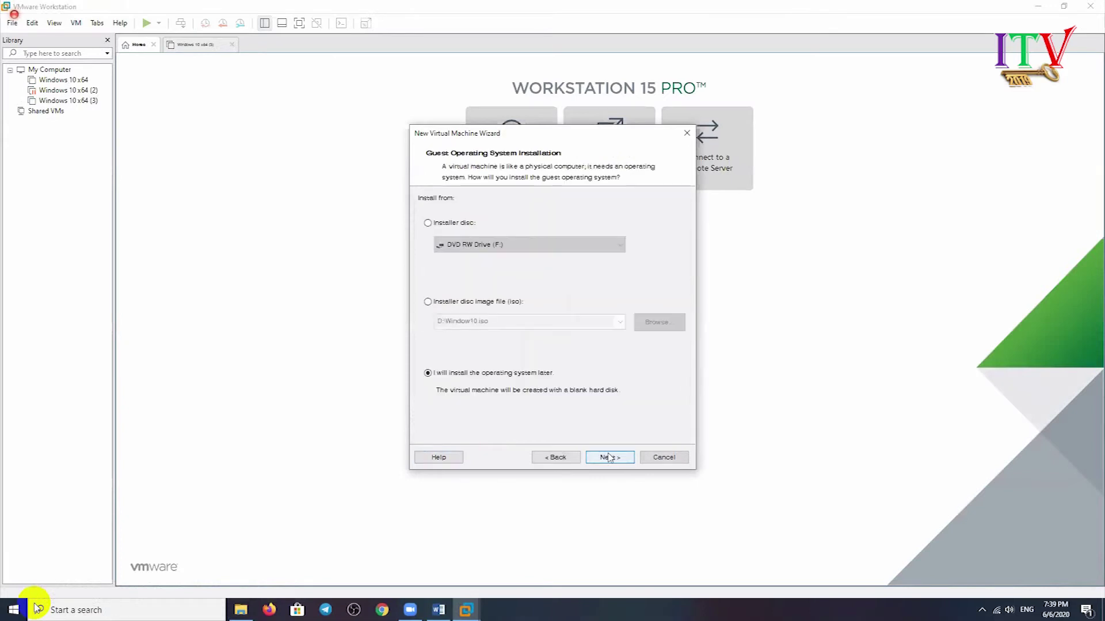
click(610, 458)
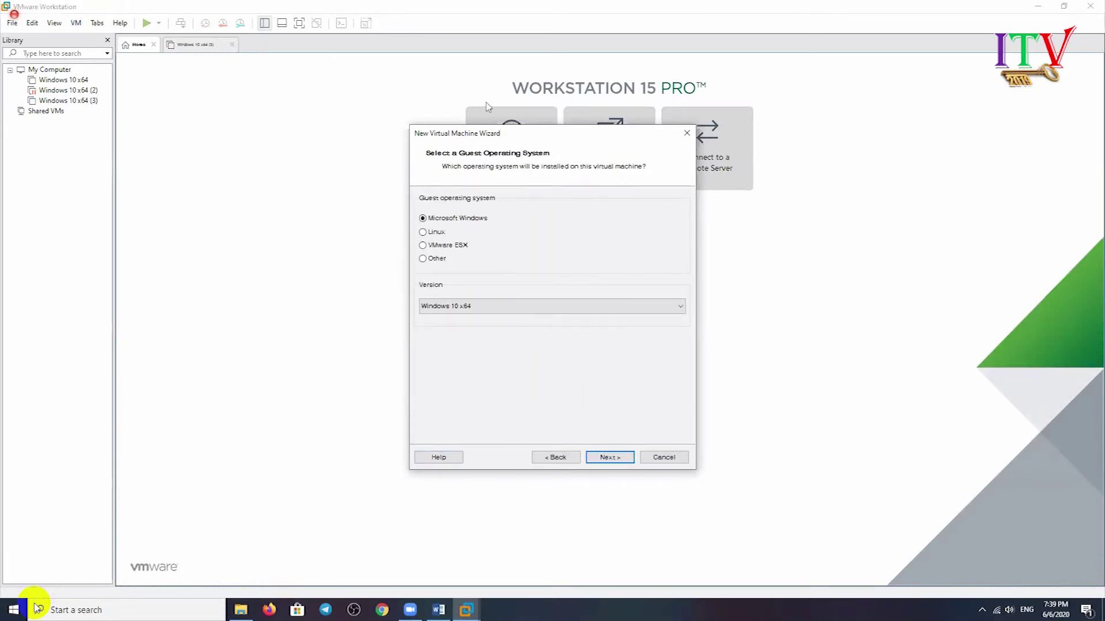
click(489, 306)
key(Down)
key(Down)
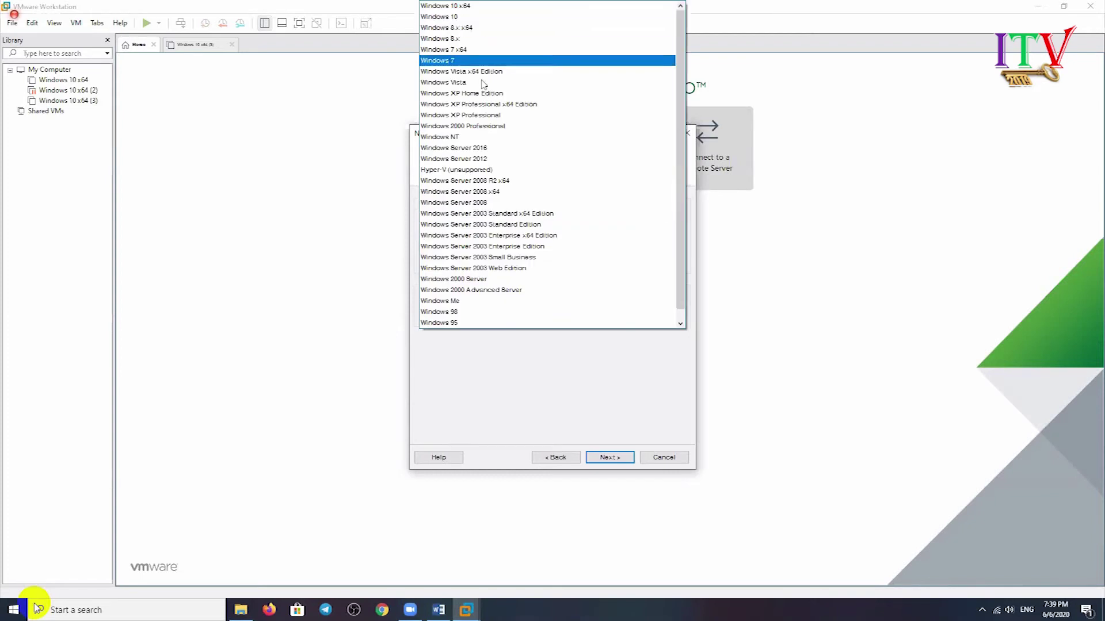
click(610, 459)
Create the virtual machine as Windows 7 x64, accepting the defaults of one processor, SCSI disk type and a 60 GB multi-file virtual disk
click(611, 459)
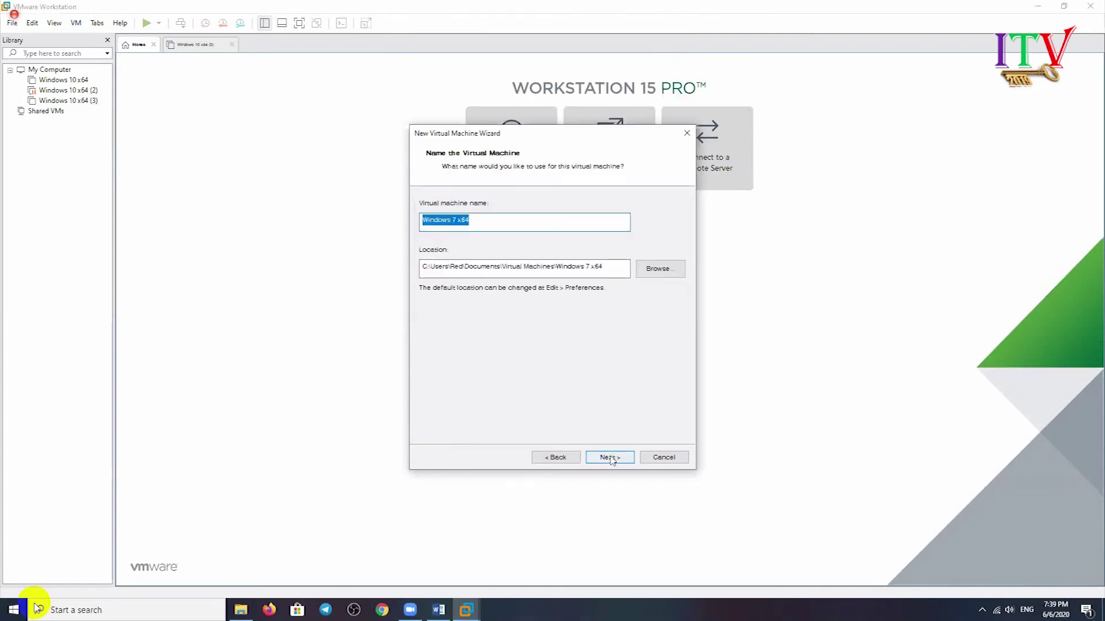
click(610, 458)
click(611, 458)
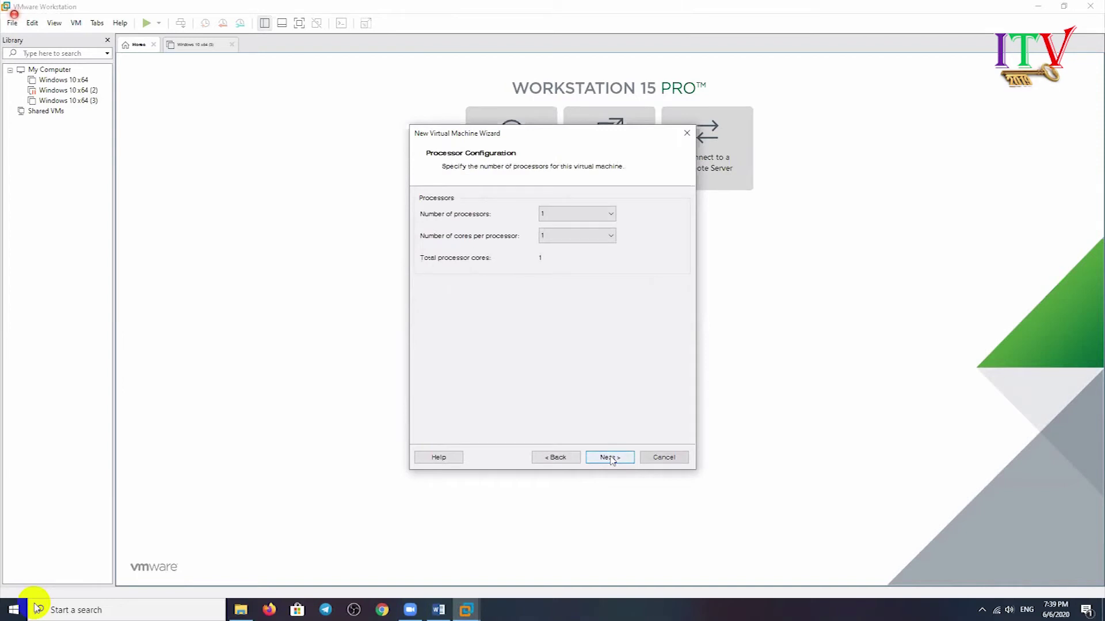
click(611, 458)
click(610, 458)
click(610, 457)
click(611, 458)
click(611, 458)
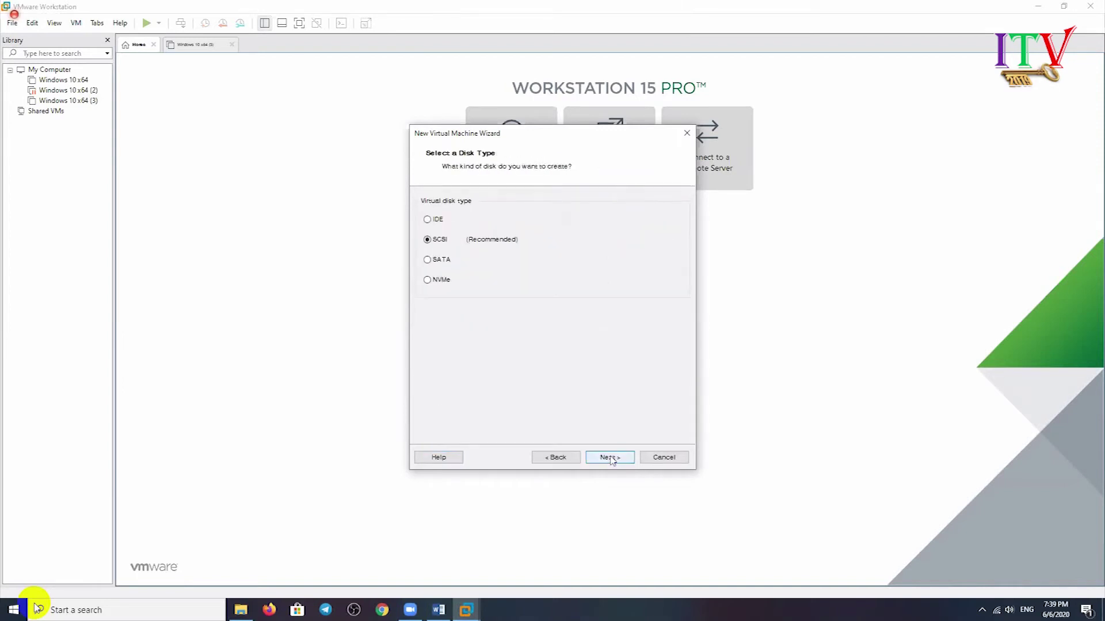
click(610, 457)
click(611, 457)
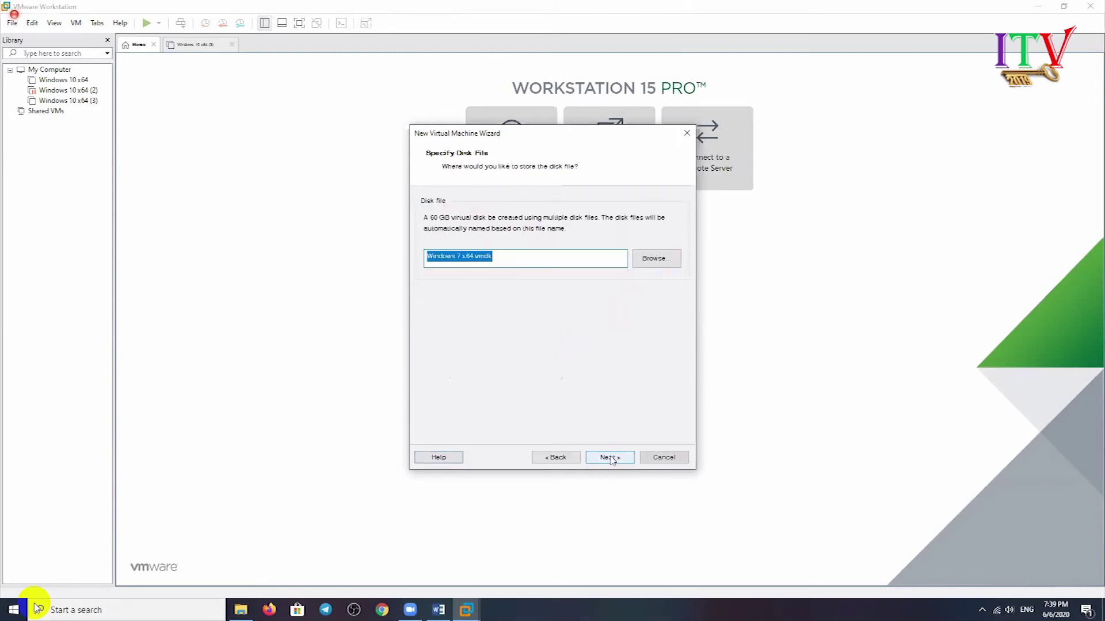
click(610, 458)
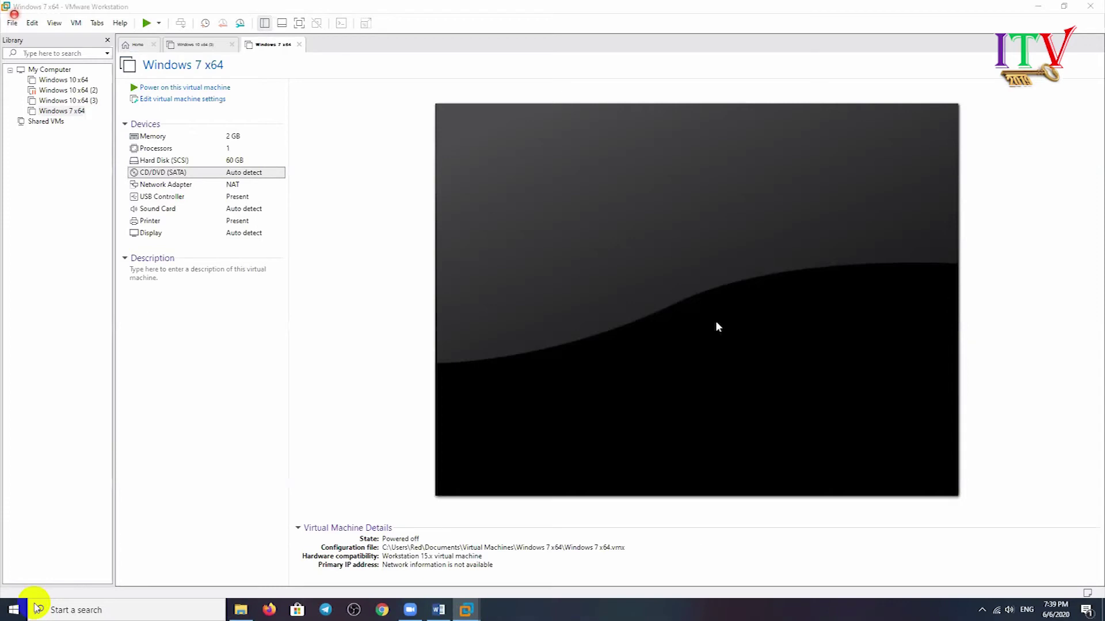
Set the CD/DVD drive of Windows 7 x64 to use an ISO image file and browse to Local Disk (E:)
key(Return)
click(551, 185)
click(747, 215)
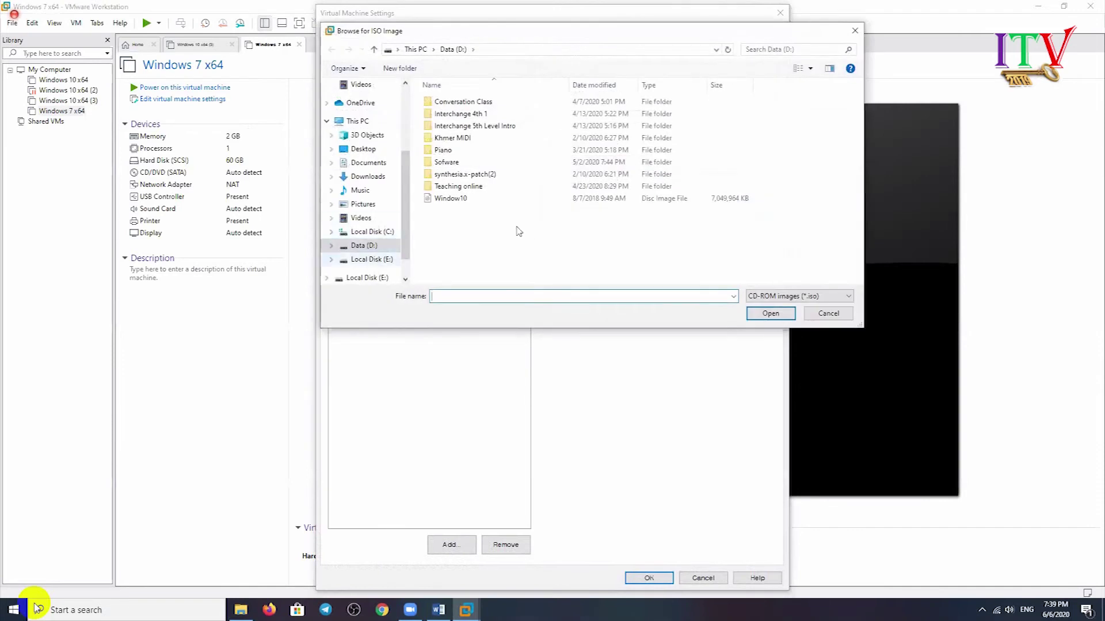
click(368, 259)
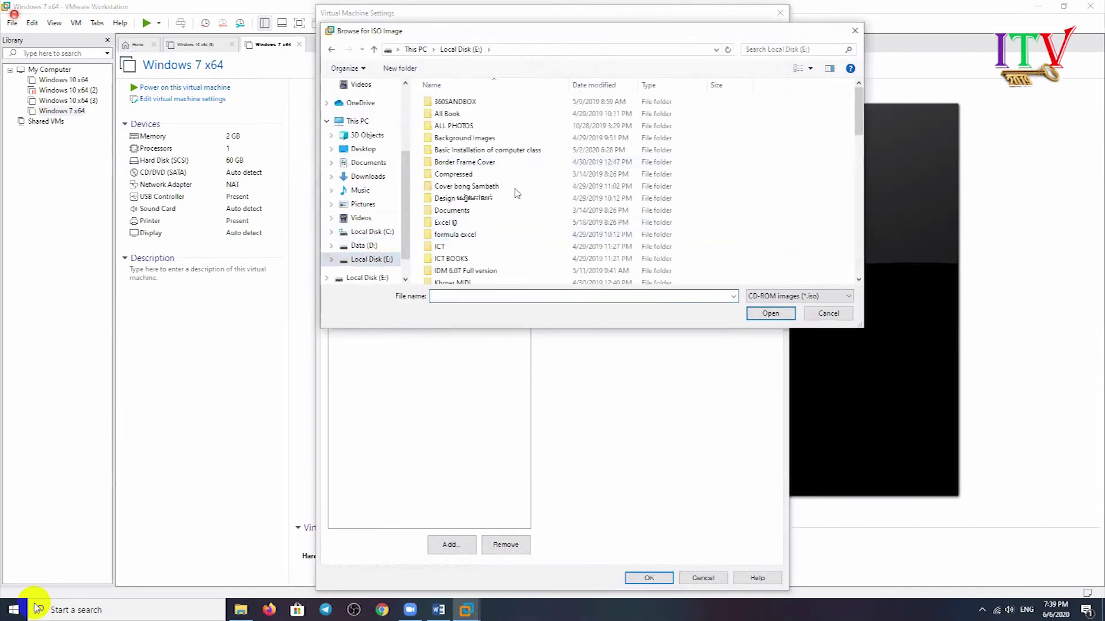
scroll(787, 186, down, 5)
double_click(662, 122)
scroll(709, 219, down, 1)
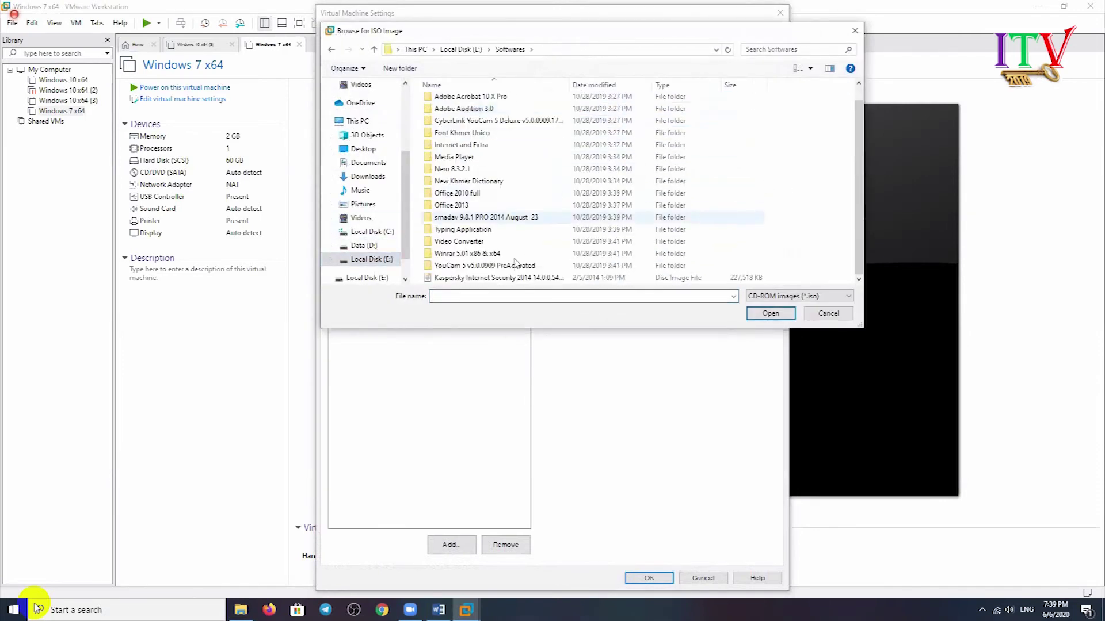
scroll(639, 242, up, 1)
scroll(645, 240, down, 1)
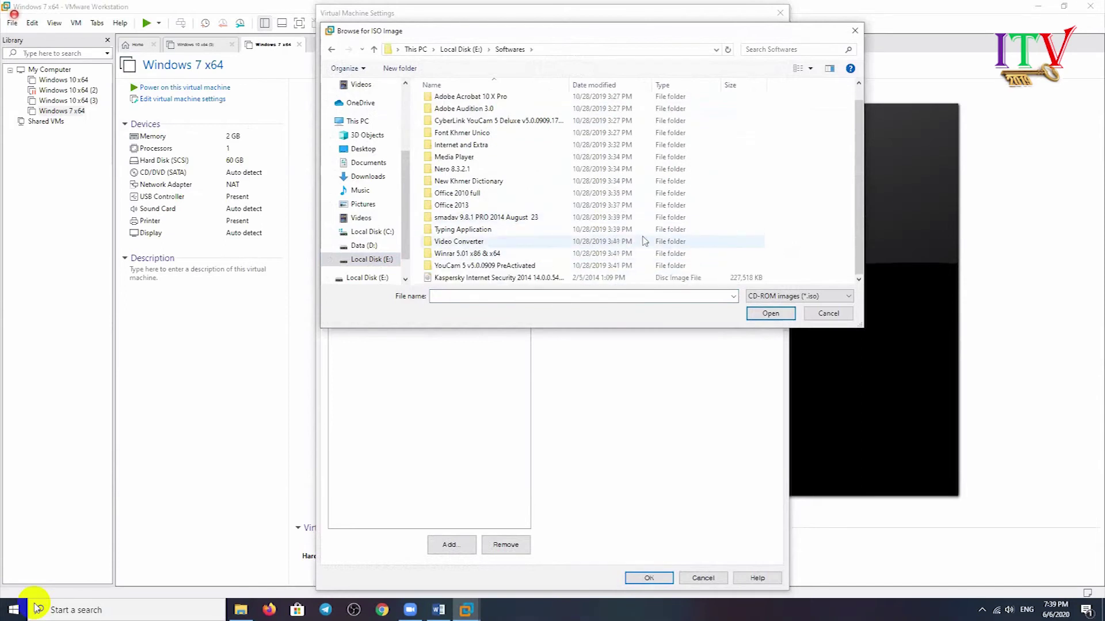
click(332, 50)
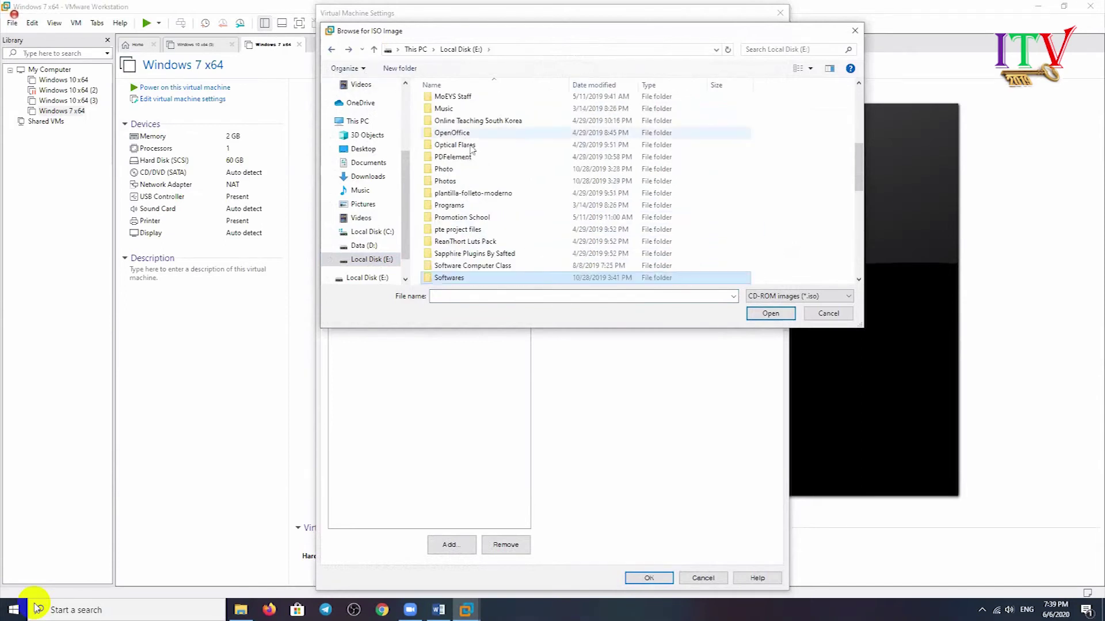
Attach the ISO image Windows 7 All in One.iso from E:\Sofware to the CD/DVD drive and save the settings
scroll(496, 257, down, 1)
click(494, 254)
double_click(495, 254)
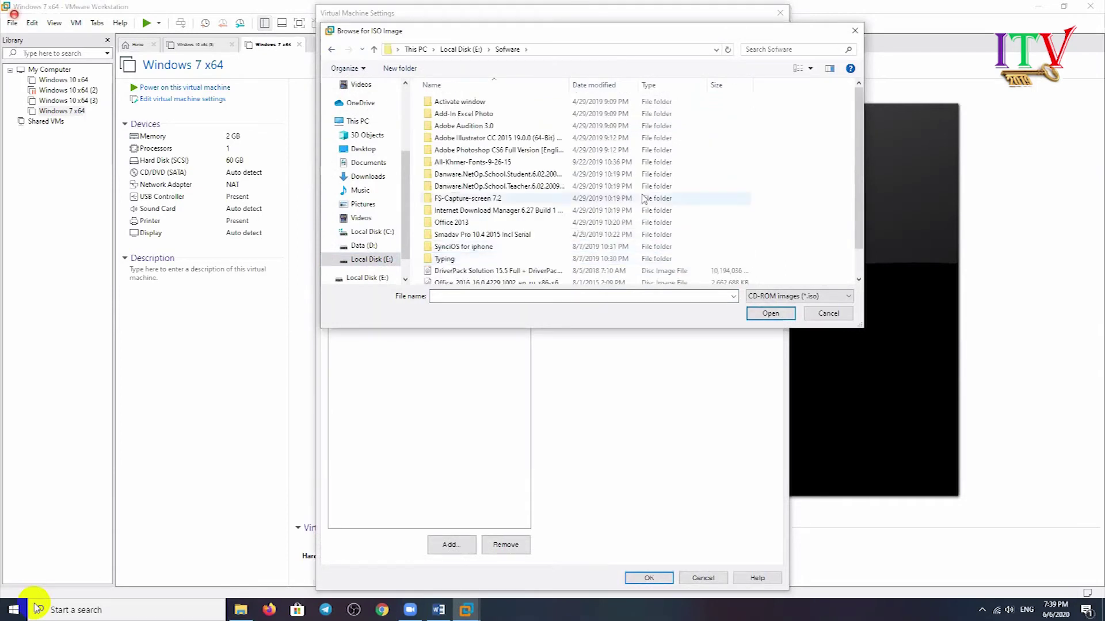
scroll(494, 256, down, 1)
click(493, 278)
click(769, 314)
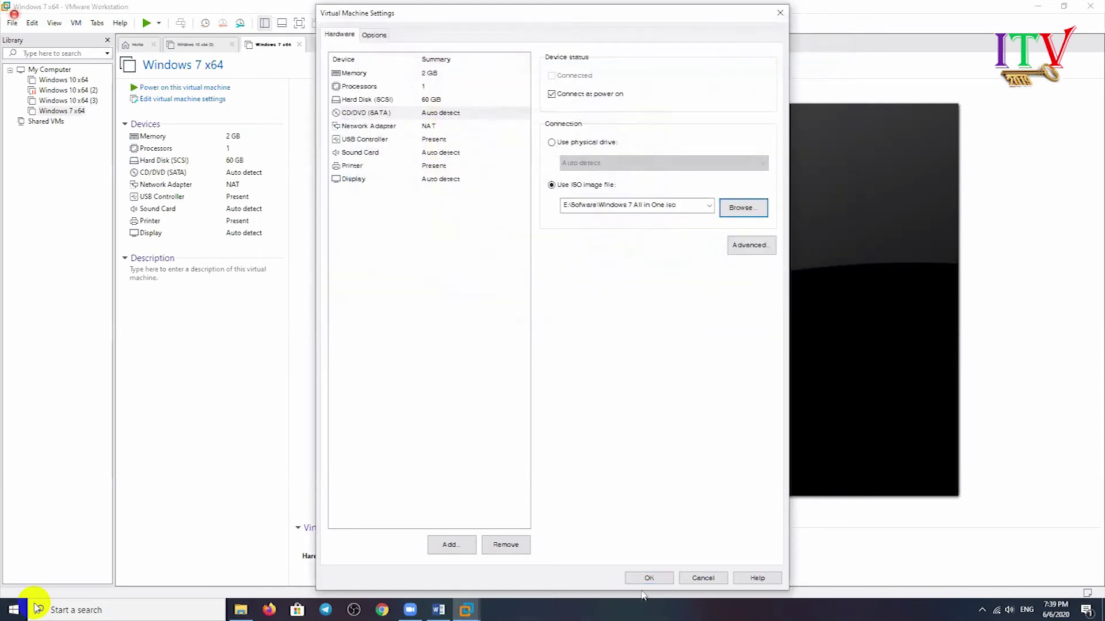
click(649, 578)
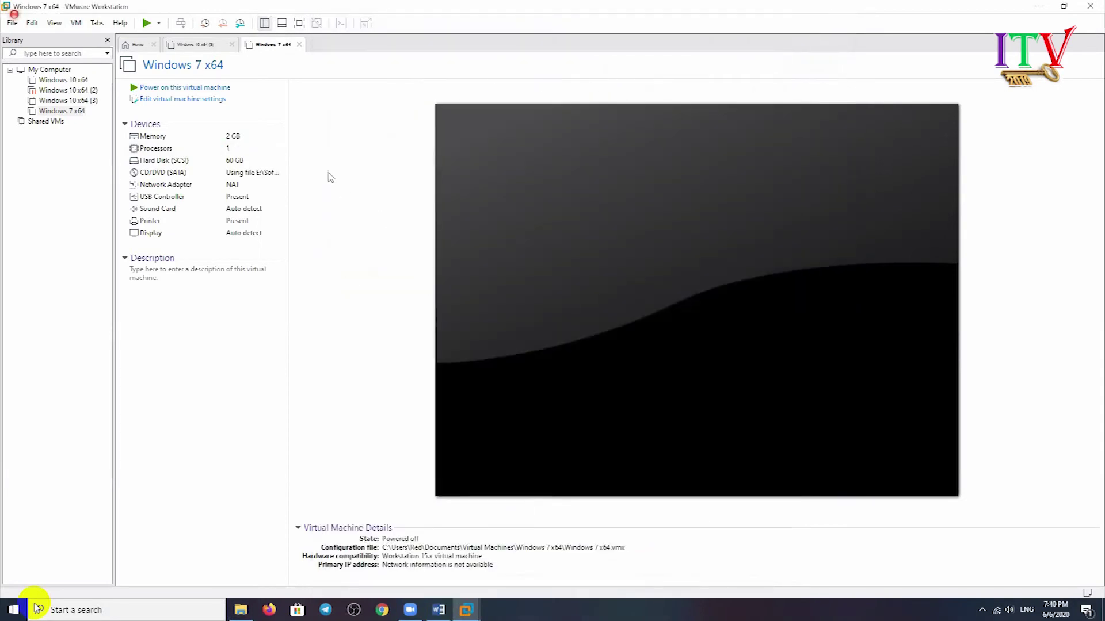
Power on the Windows 7 x64 virtual machine to firmware
right_click(265, 46)
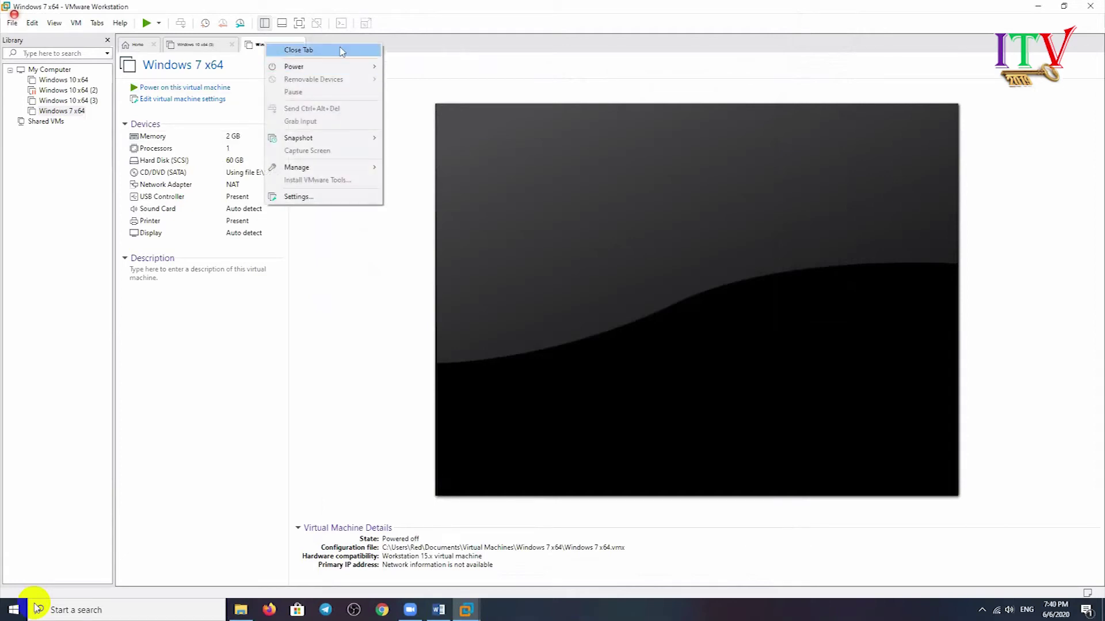
mouse_move(342, 67)
click(438, 176)
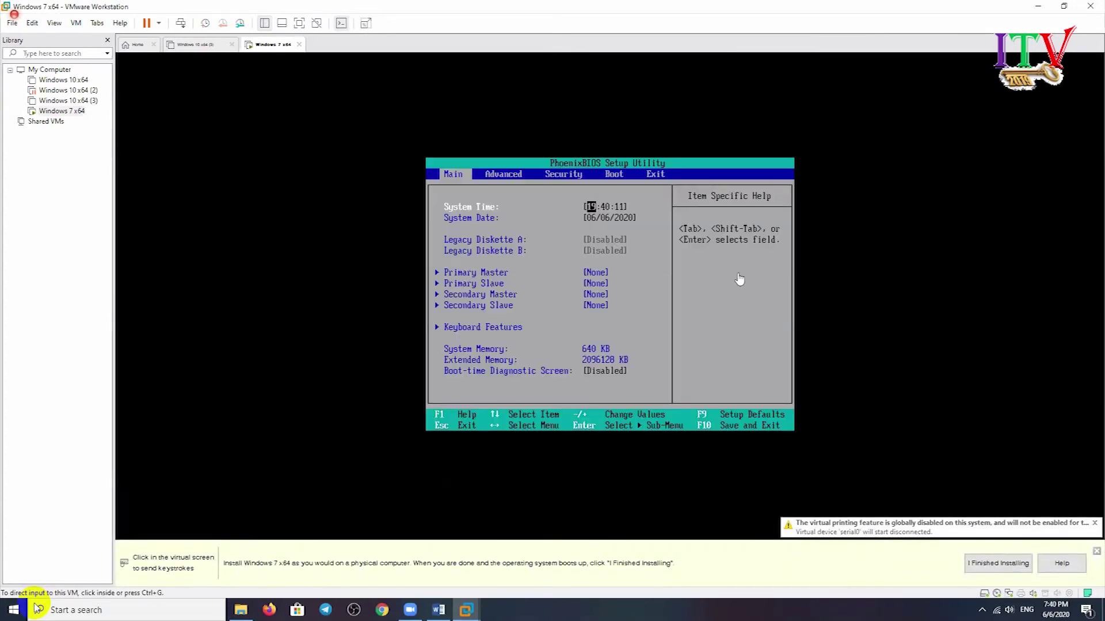
Move CD-ROM Drive to first place in the BIOS boot order, then save the configuration and exit setup
mouse_move(36, 610)
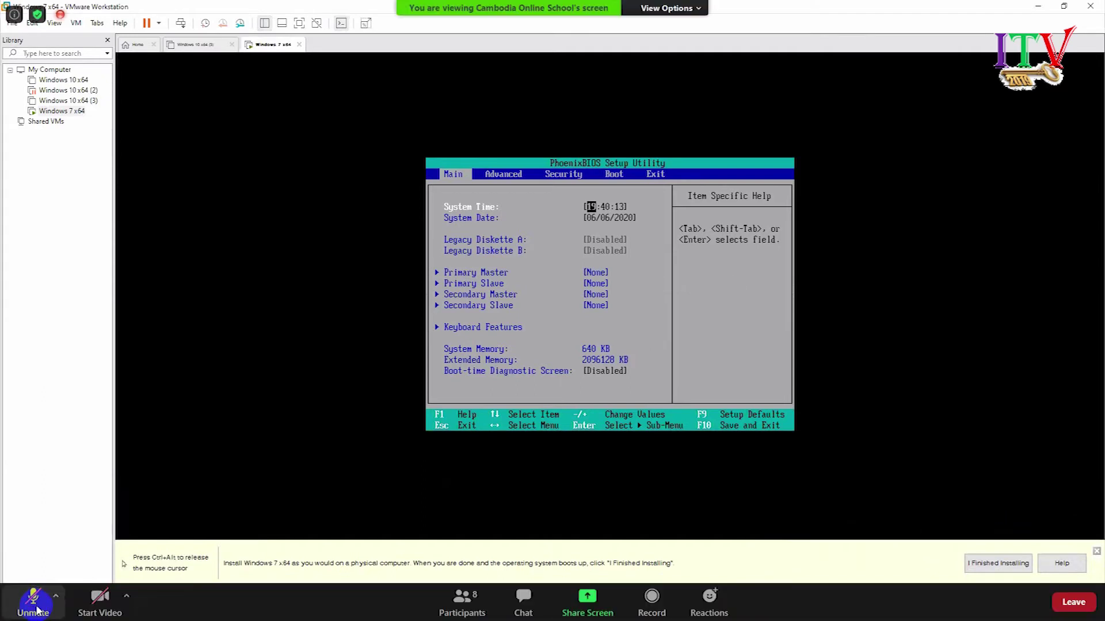
key(Right)
key(Right)
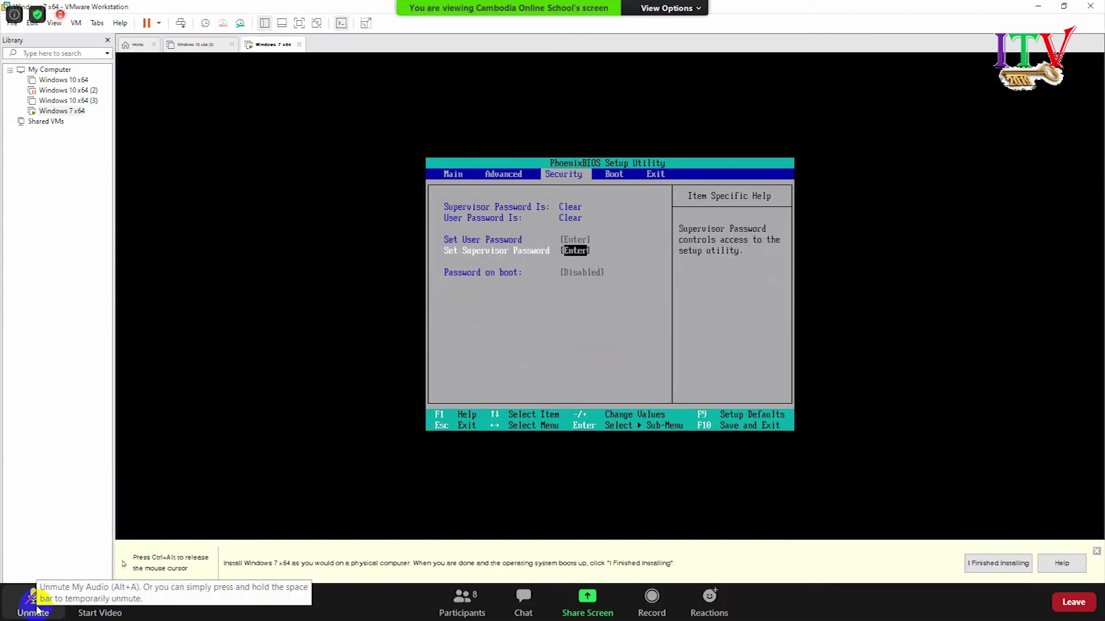
key(Right)
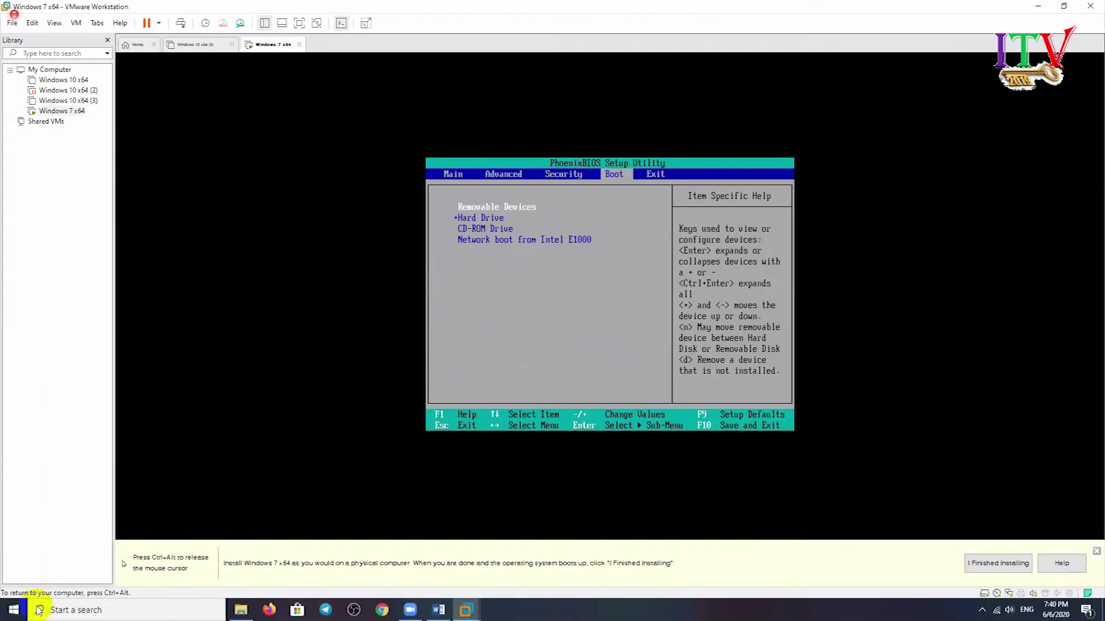
key(Down)
key(Down)
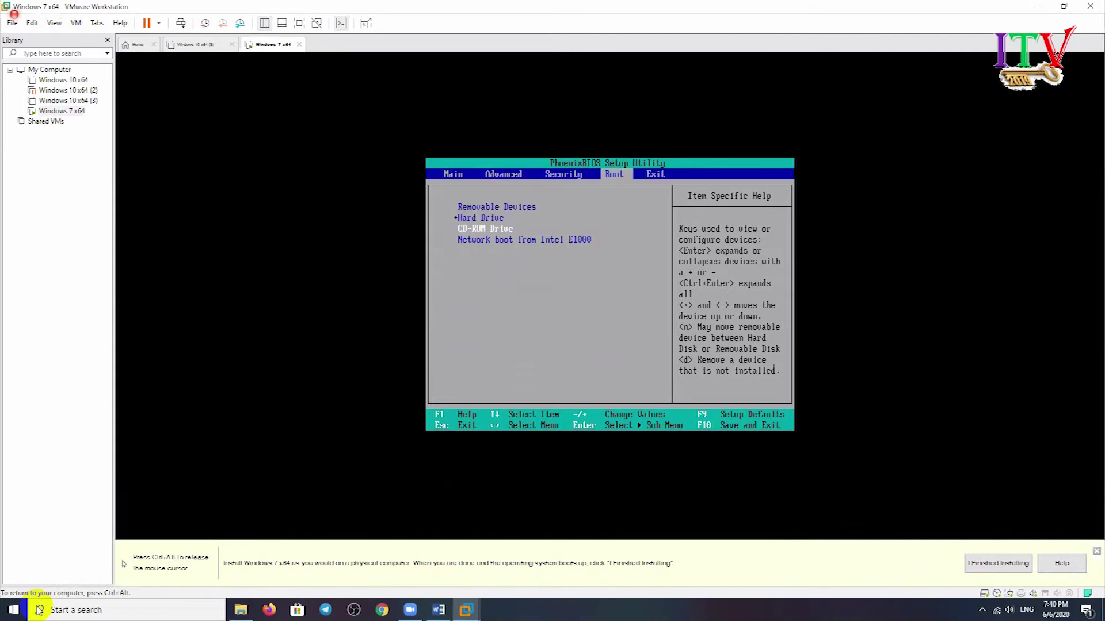
key(plus)
key(plus)
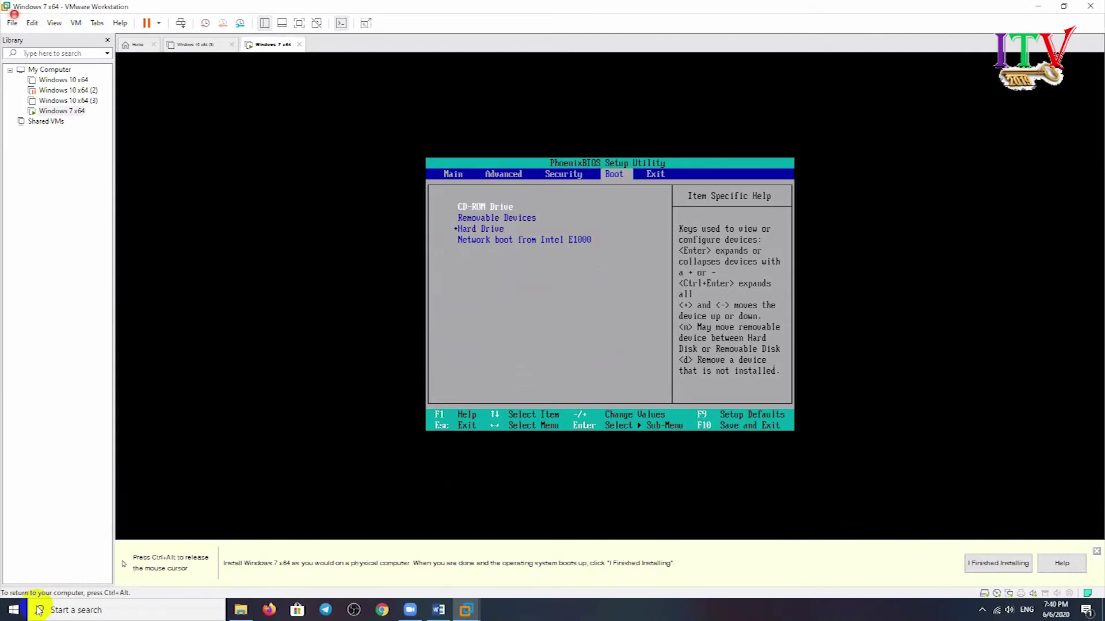
key(F10)
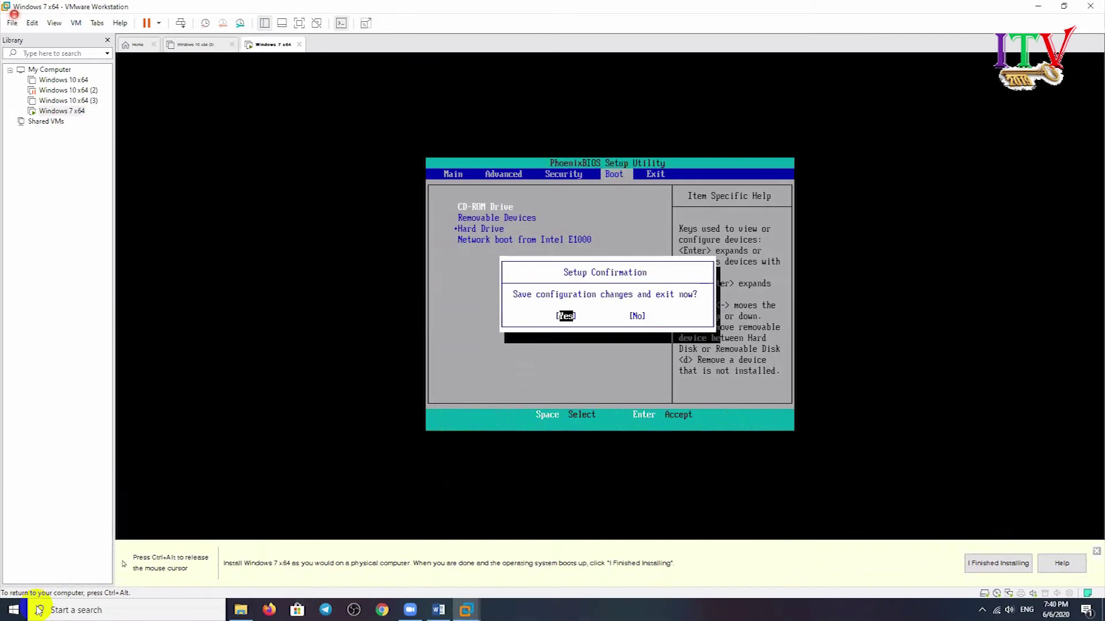
key(Return)
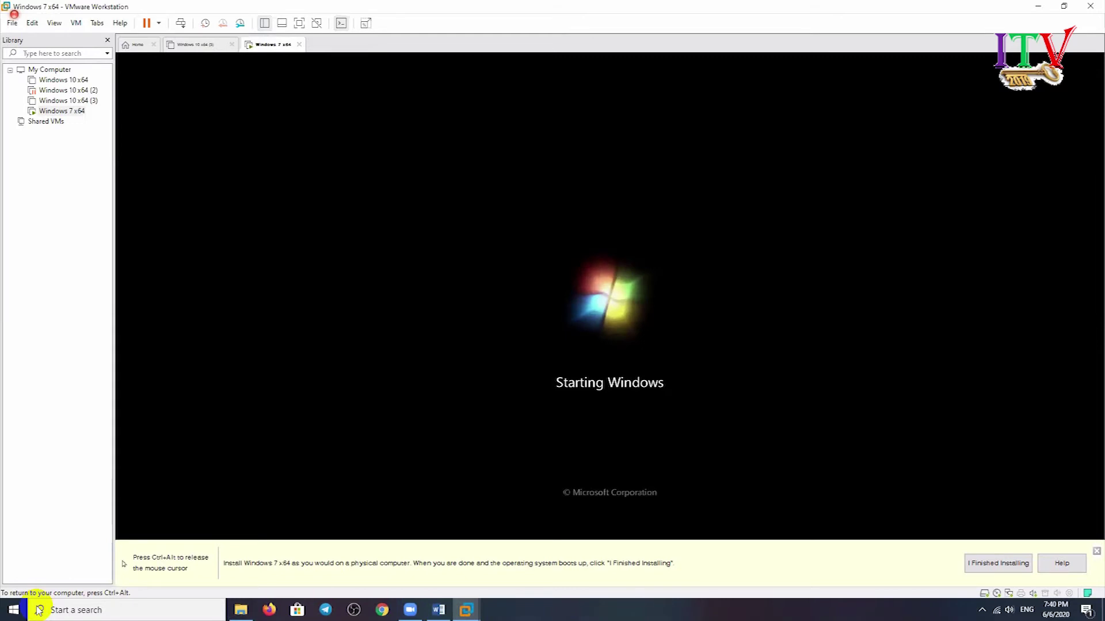
Dismiss the installation hint below the Windows 7 x64 console and show the virtual machine full screen with input directed to it
key(ctrl+alt)
click(1096, 551)
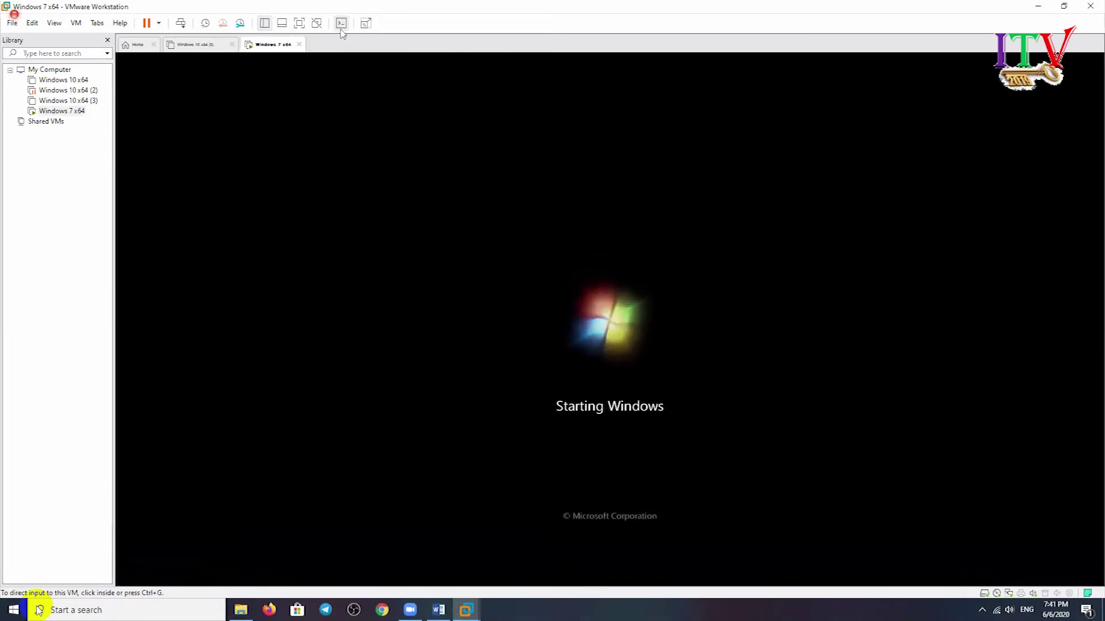
click(299, 23)
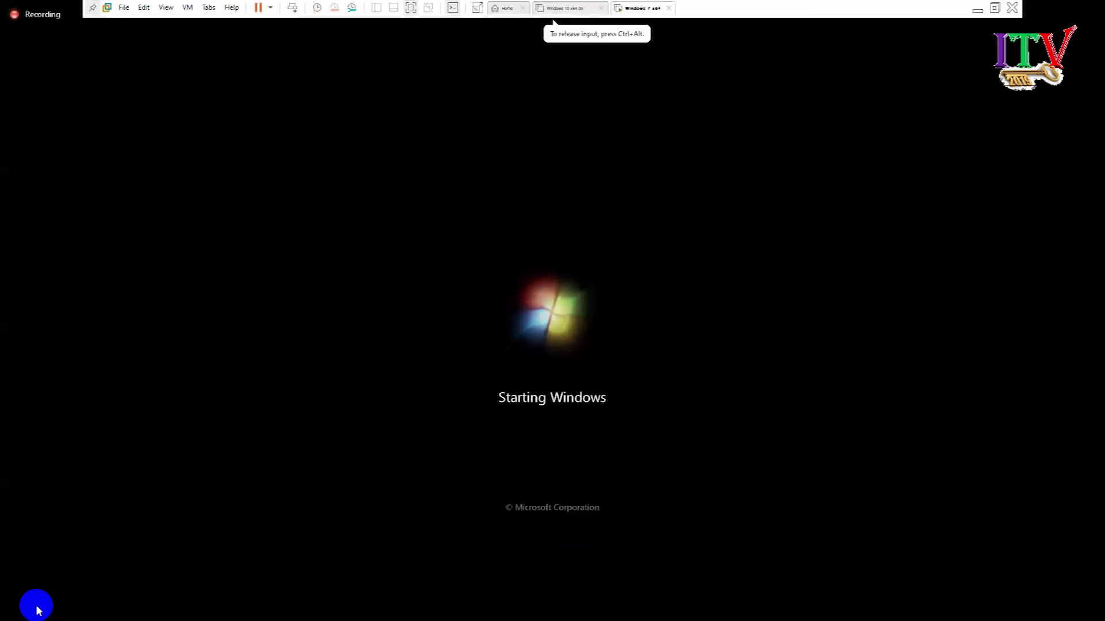
key(ctrl+alt)
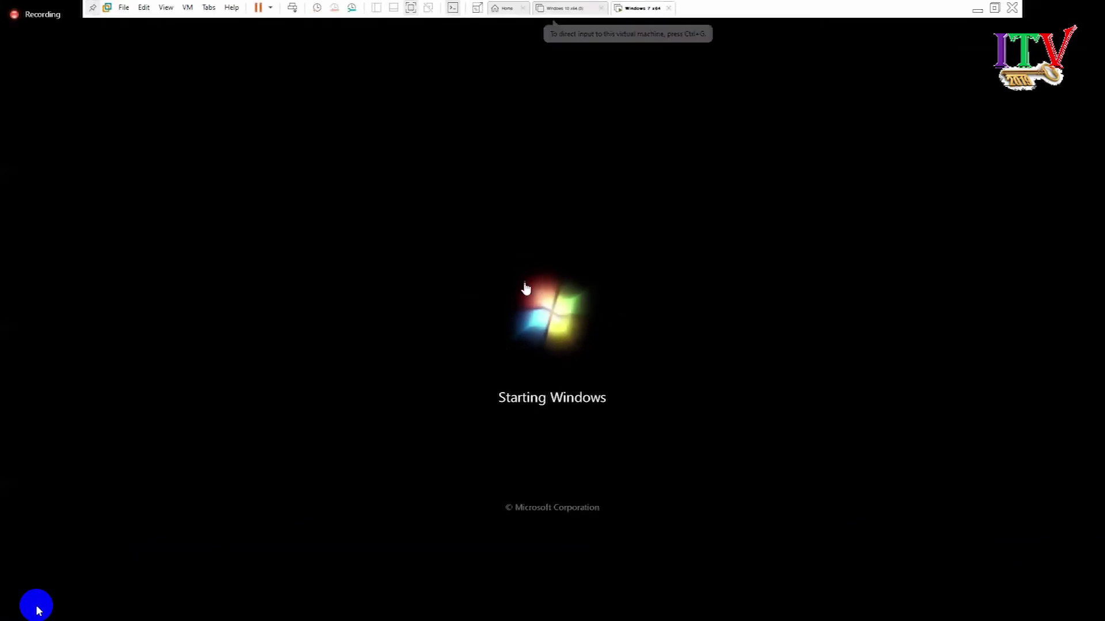
click(526, 289)
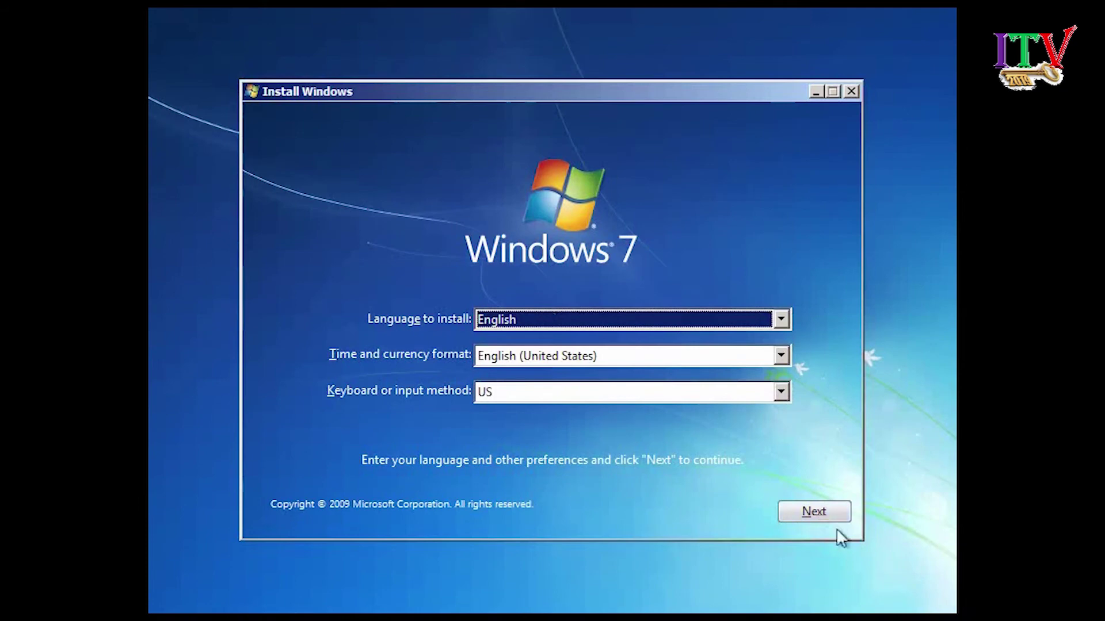
Start the installation with the default English and US settings and choose Windows 7 Professional Activated x64 as the operating system
click(823, 517)
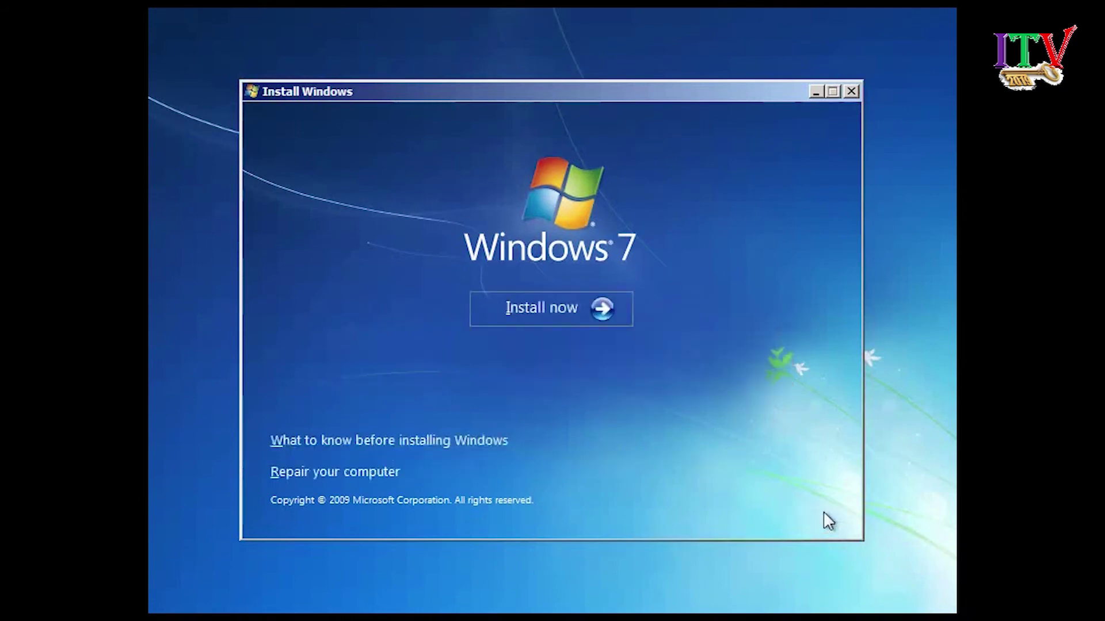
click(554, 309)
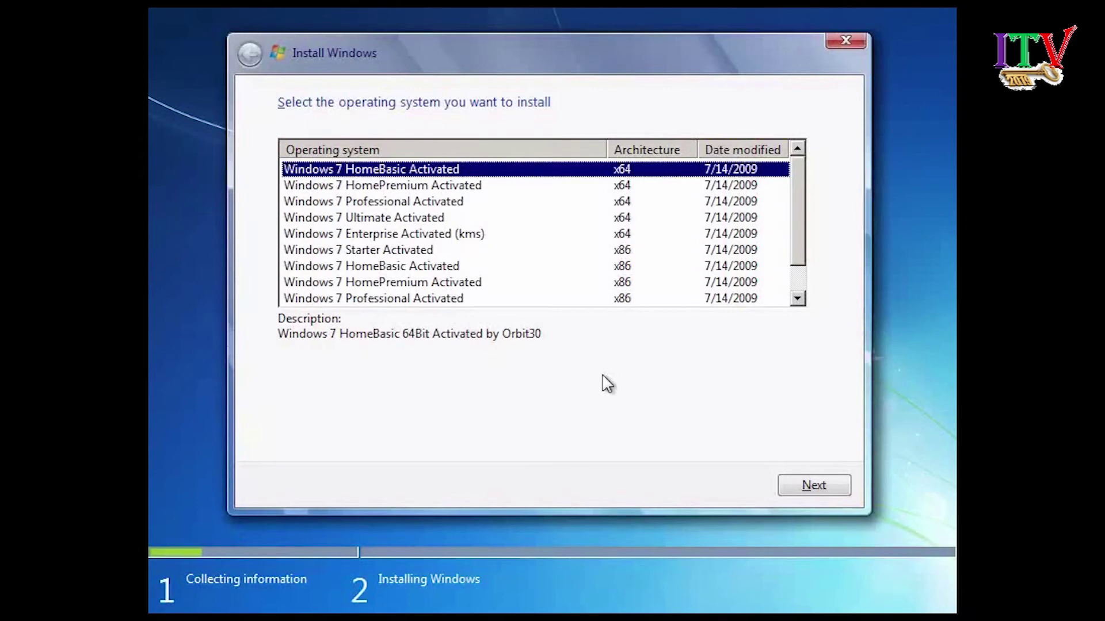
scroll(607, 383, down, 1)
scroll(607, 384, up, 1)
click(624, 270)
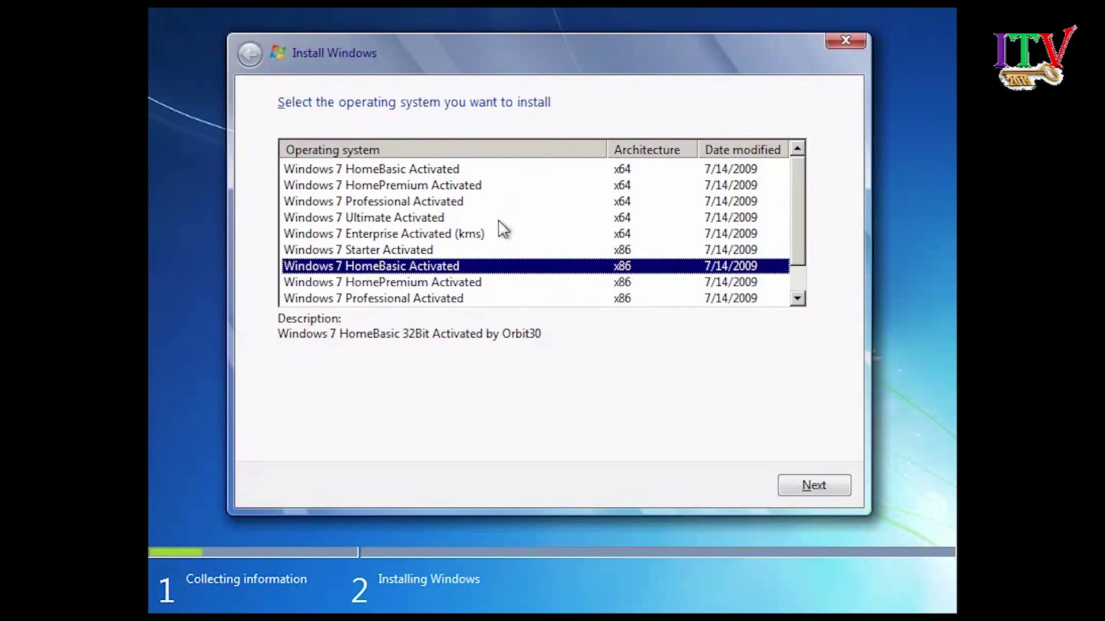
scroll(530, 259, down, 1)
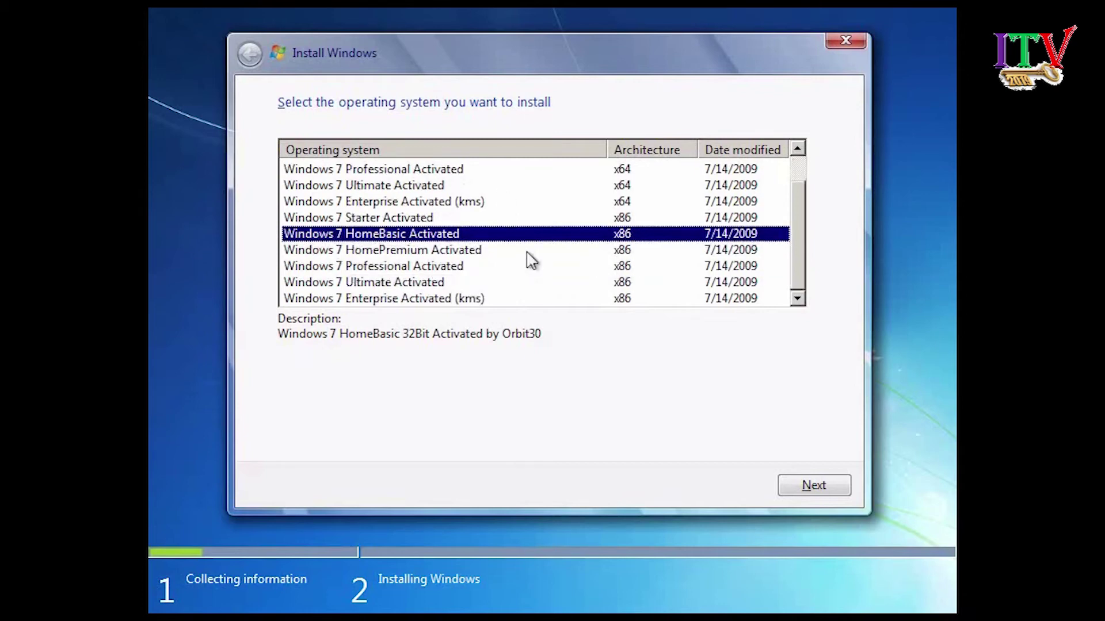
scroll(531, 260, up, 1)
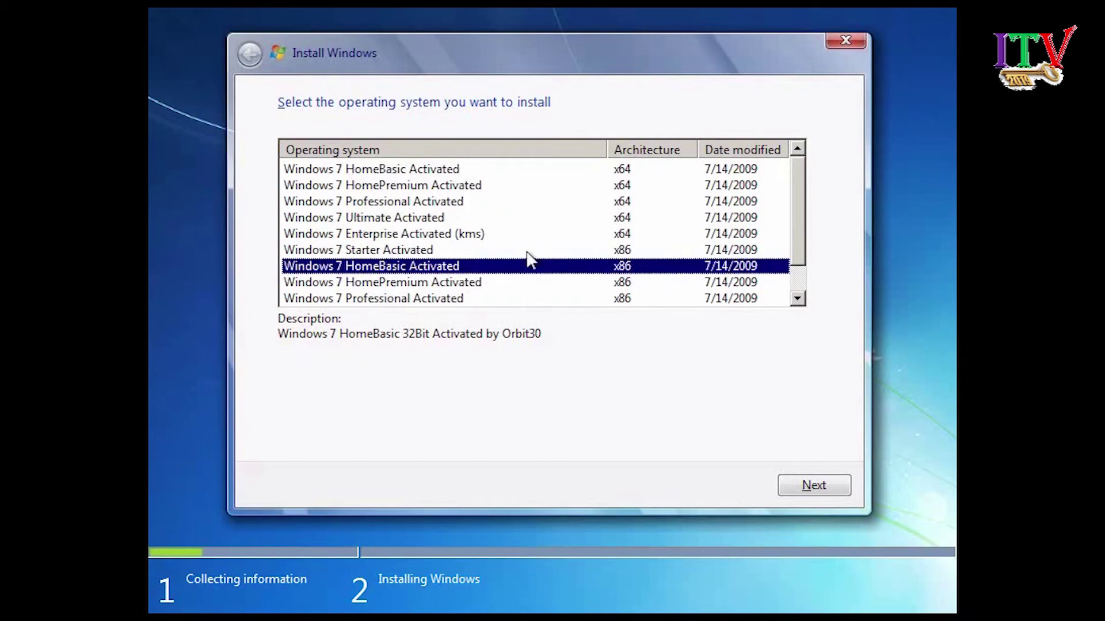
click(403, 204)
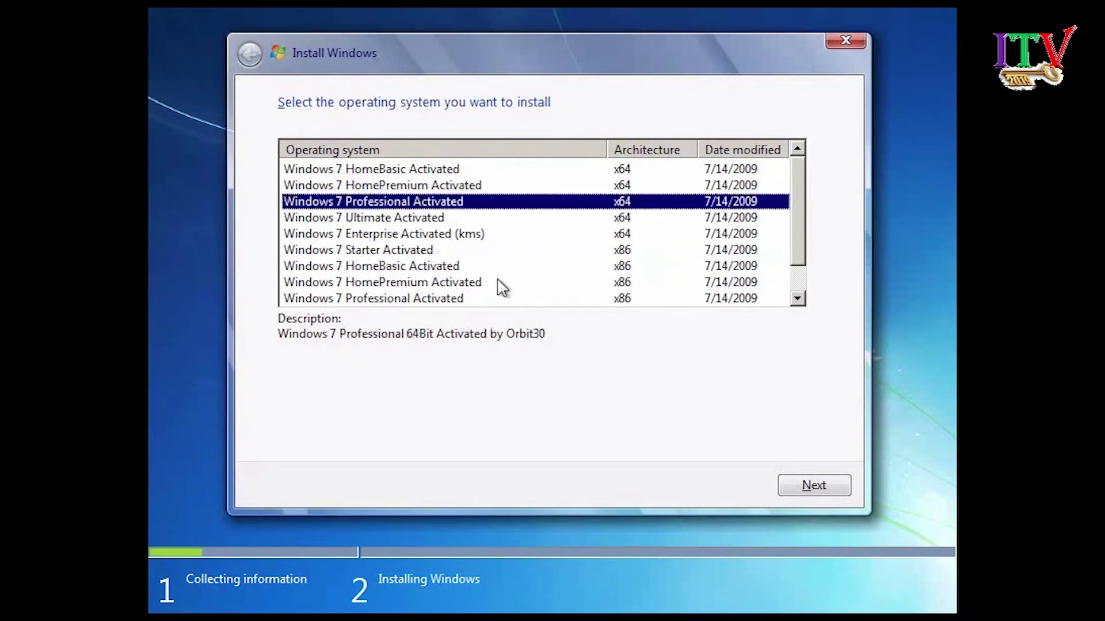
click(803, 489)
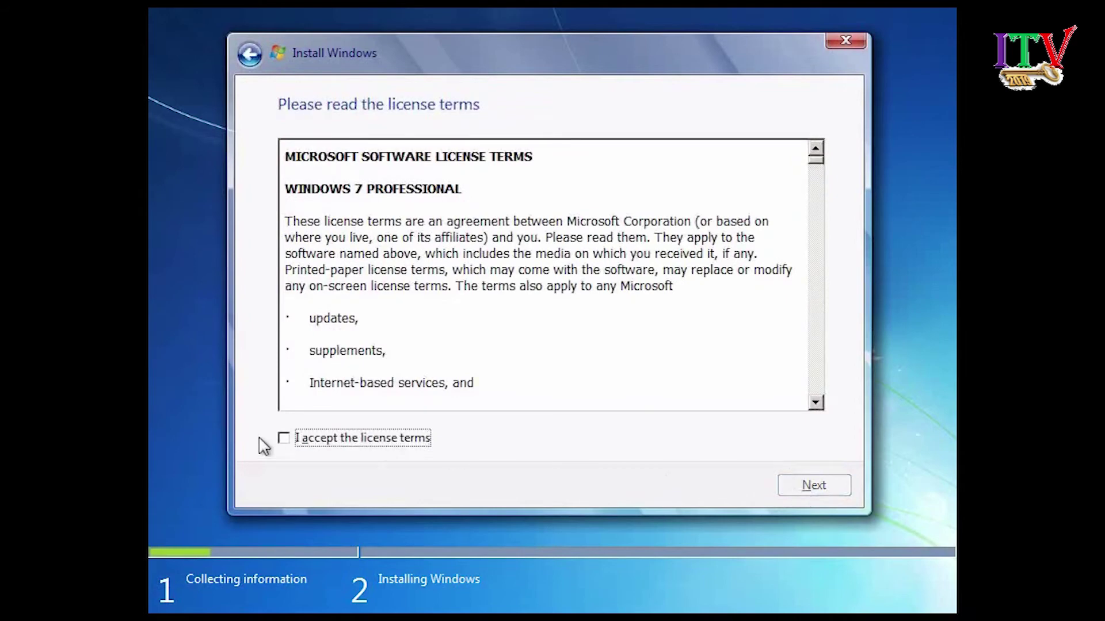
Accept the license terms and choose the Custom (advanced) installation type
click(284, 439)
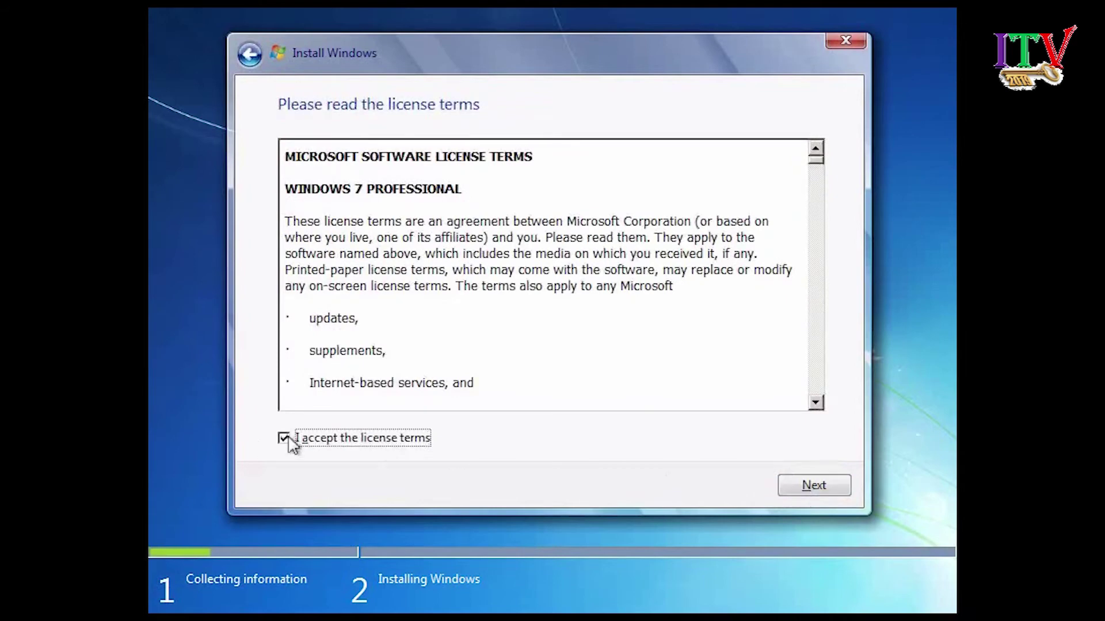
click(834, 493)
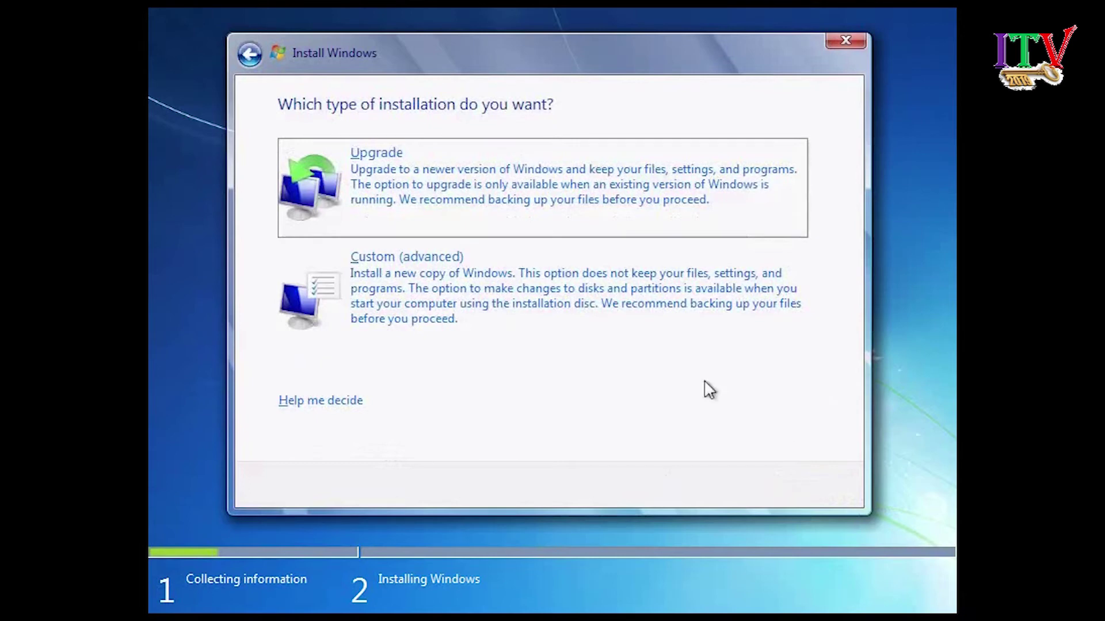
click(445, 301)
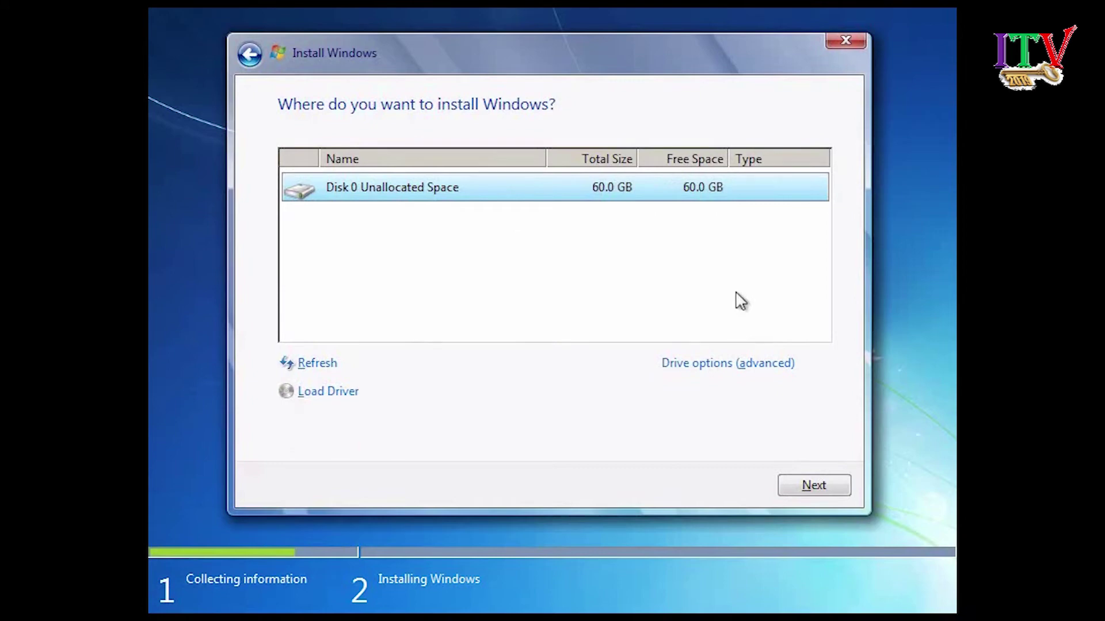
Create a new partition of about 20.8 GB in the unallocated space of Disk 0, allowing additional system partitions
click(704, 364)
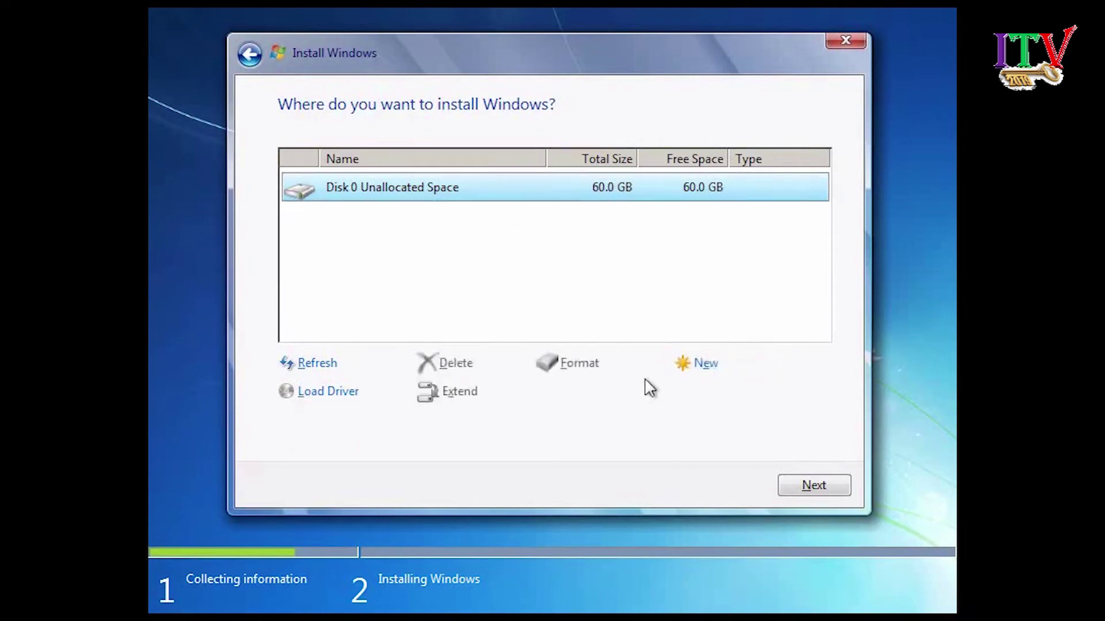
click(707, 369)
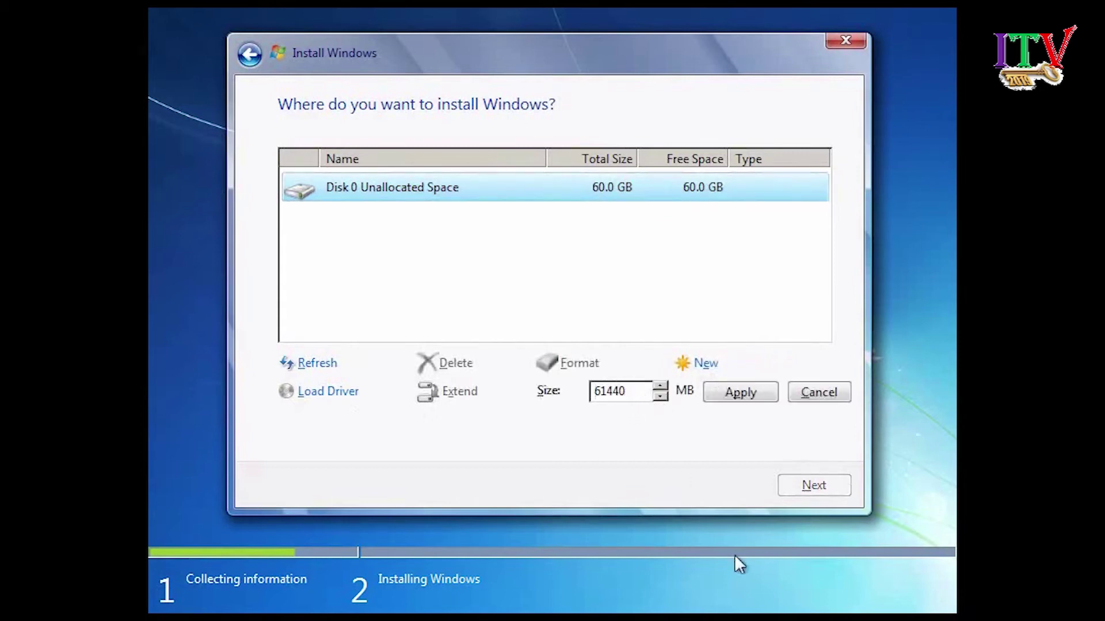
key(BackSpace)
text(2)
click(750, 390)
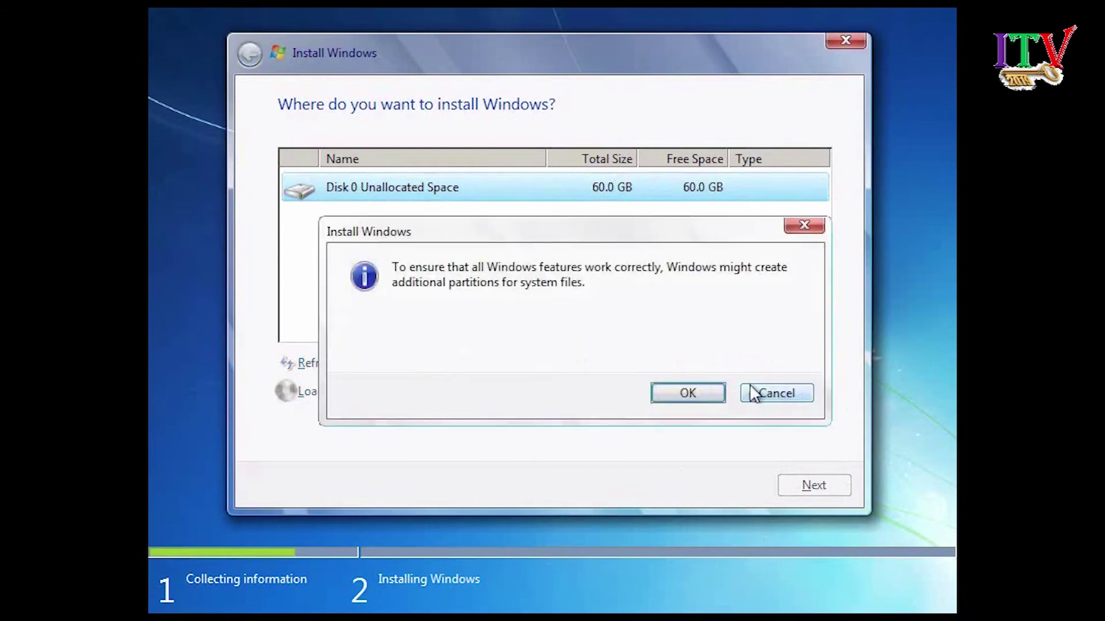
click(694, 397)
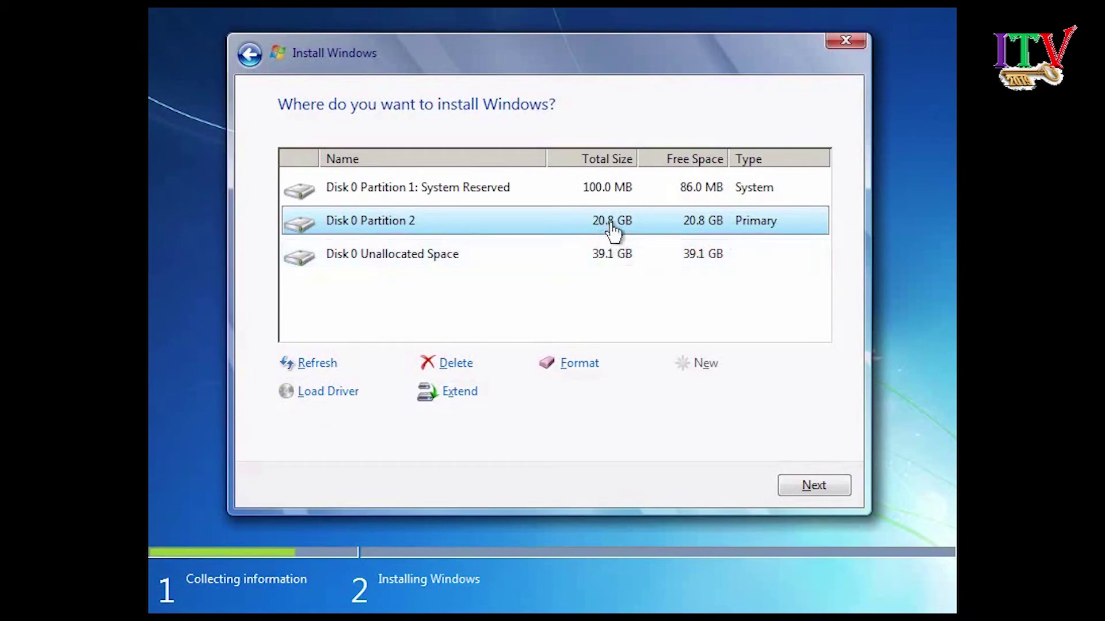
Delete Disk 0 Partition 2 and the System Reserved partition
click(531, 269)
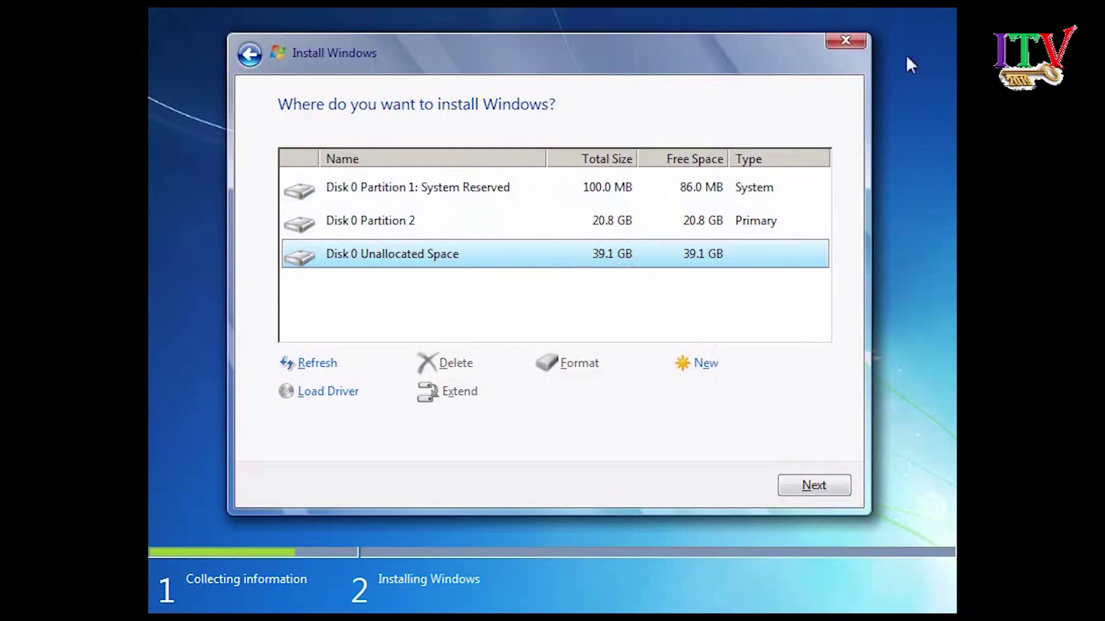
click(489, 229)
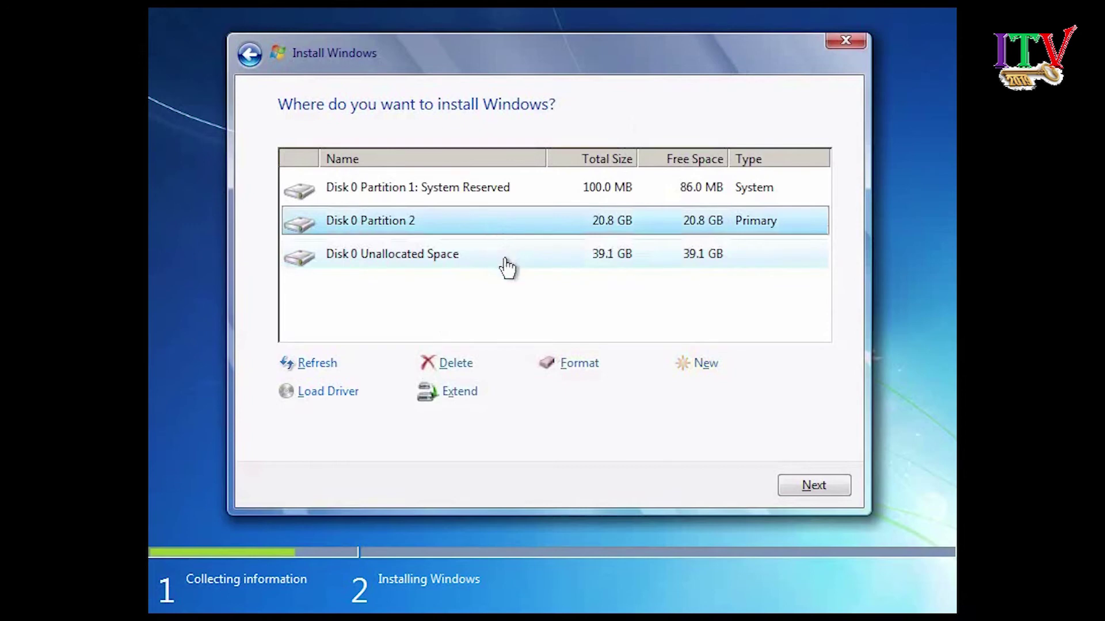
click(506, 265)
click(520, 229)
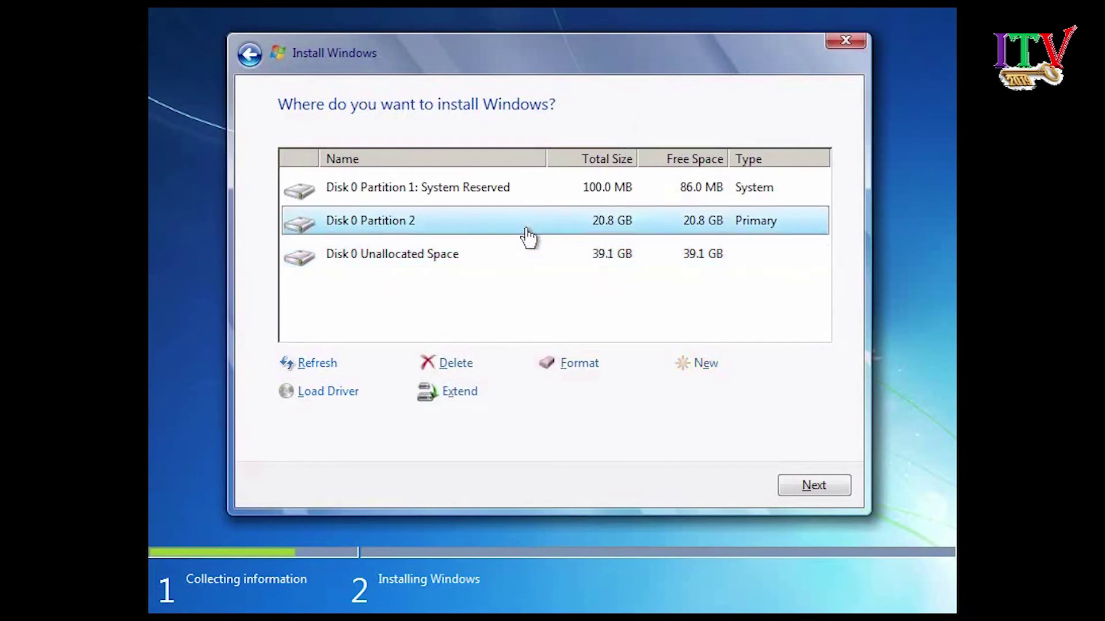
click(459, 367)
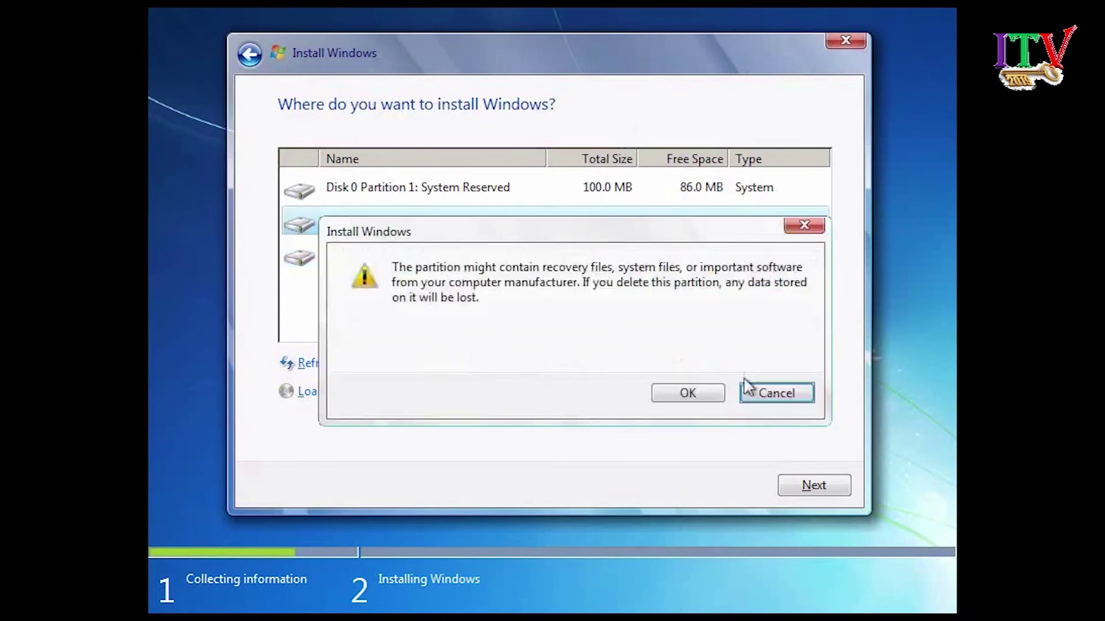
click(695, 396)
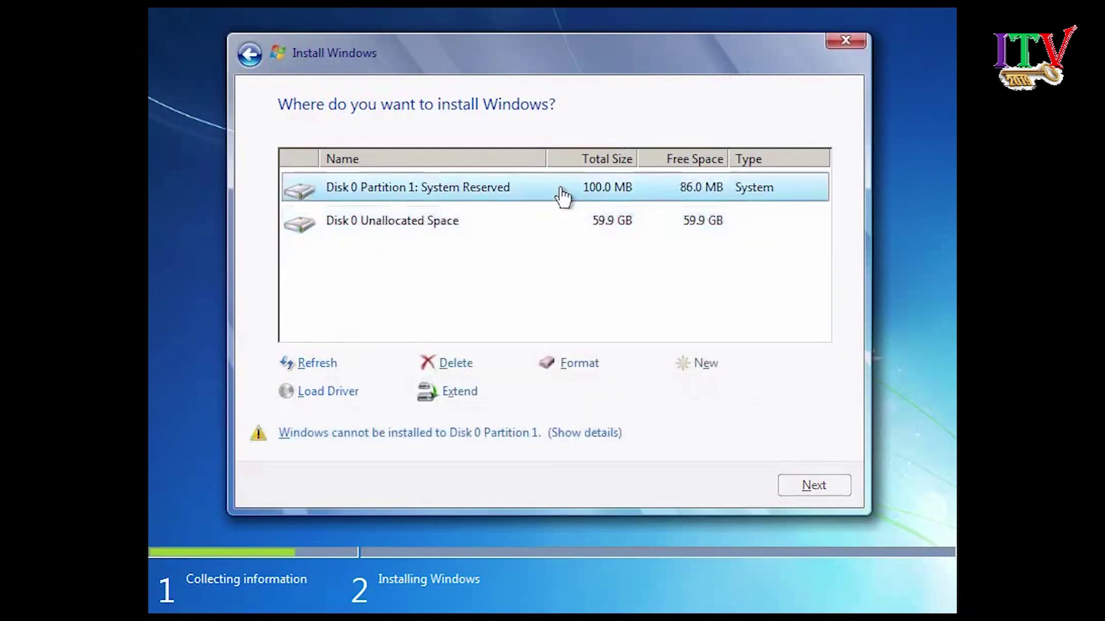
click(462, 365)
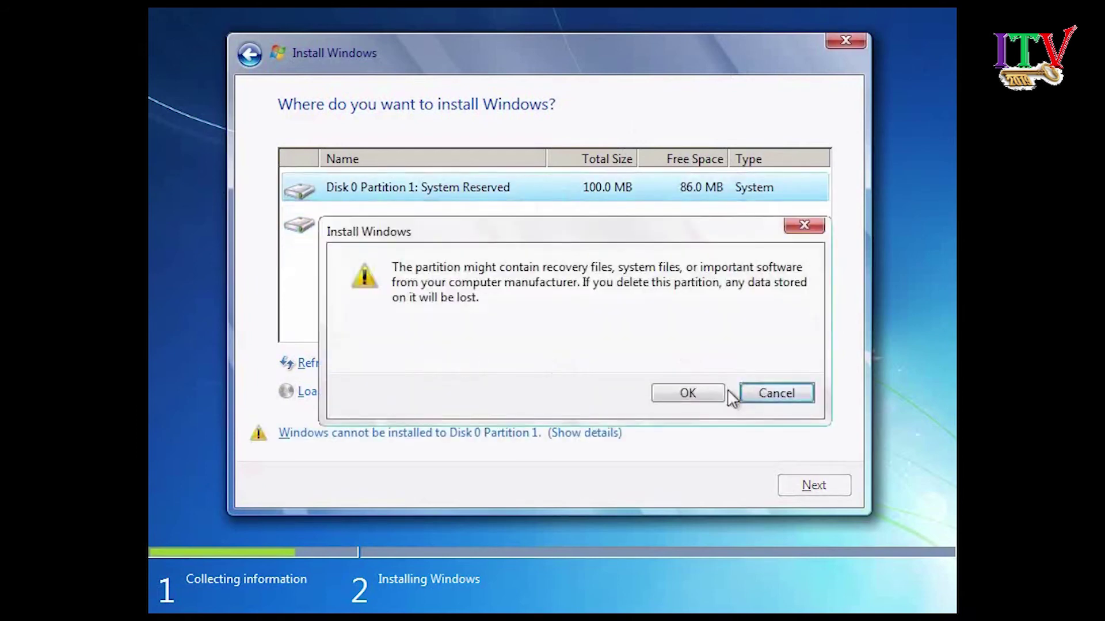
click(705, 396)
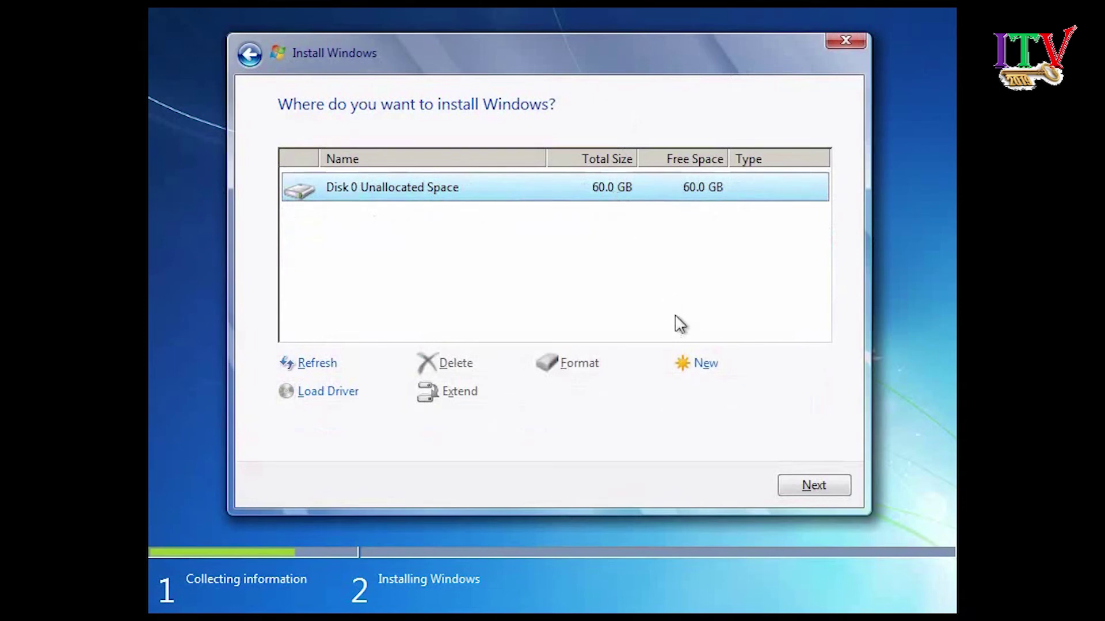
Create a new 26000 MB partition in the unallocated space of Disk 0, allowing additional partitions for system files
click(707, 365)
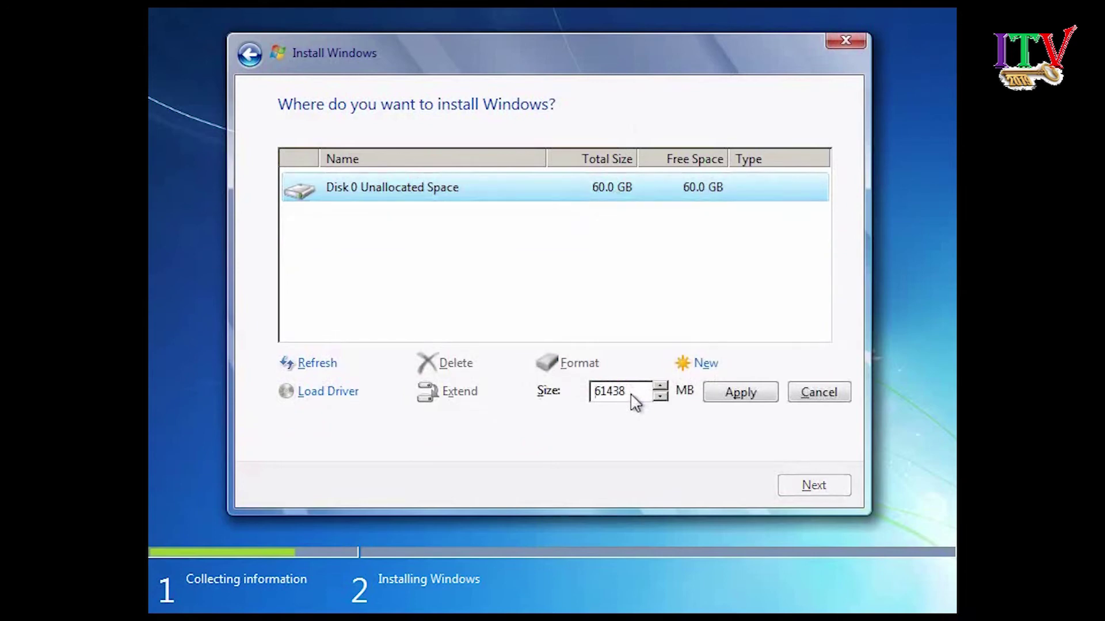
key(Right)
key(Right)
key(Right)
key(Right)
key(Left)
key(Left)
key(Left)
key(Right)
key(Right)
key(Right)
key(Right)
key(BackSpace)
key(BackSpace)
key(BackSpace)
key(BackSpace)
key(BackSpace)
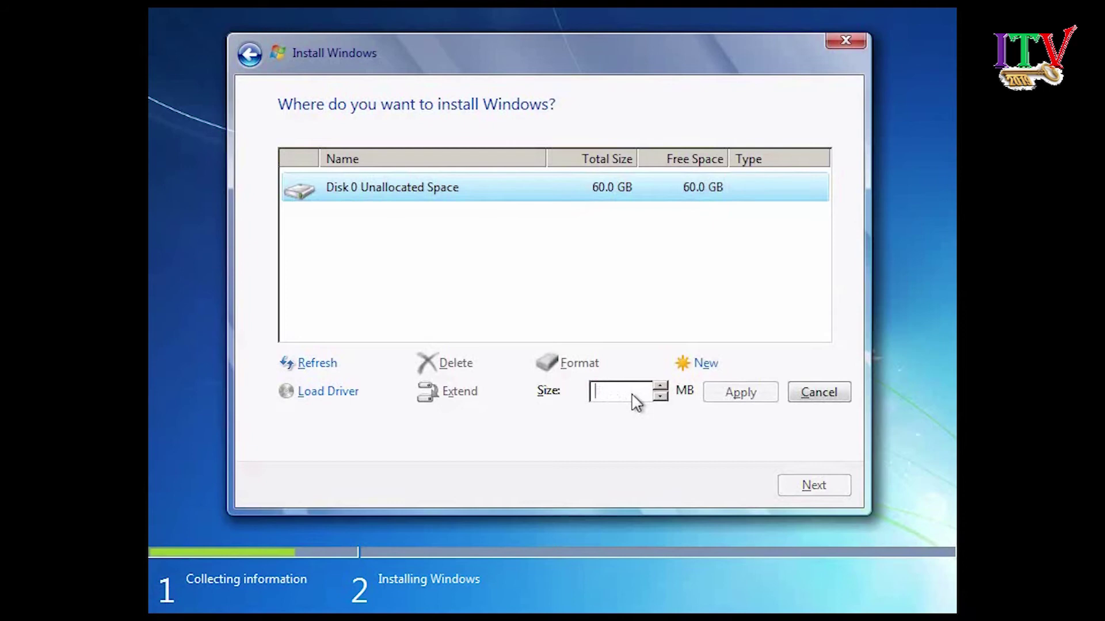
key(ctrl+z)
key(End)
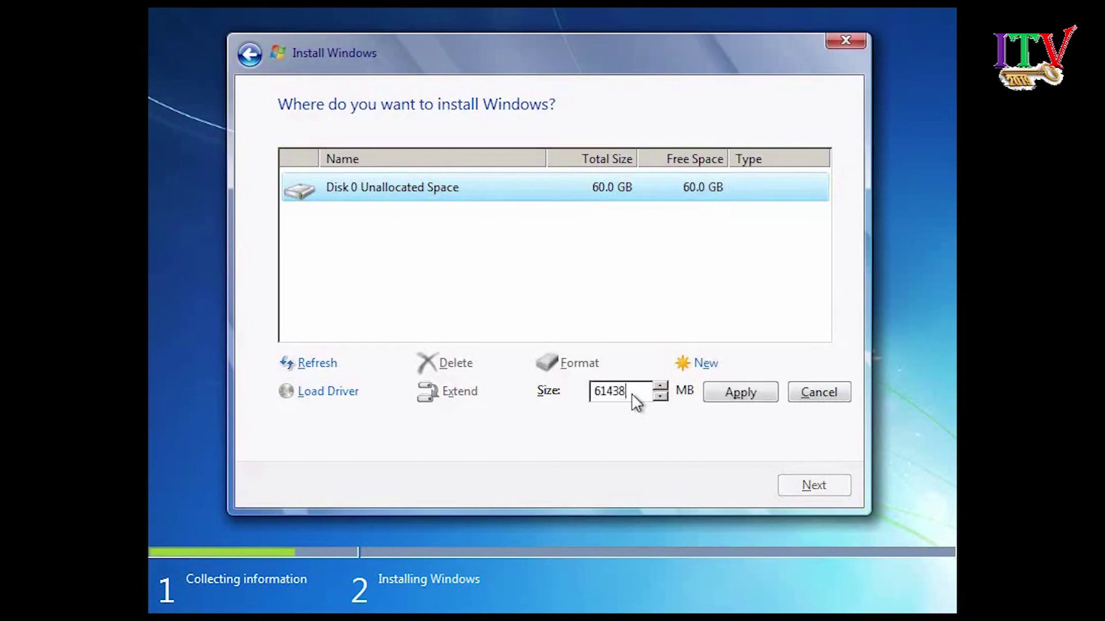
drag(633, 396, 583, 389)
text(20000)
click(607, 394)
key(BackSpace)
text(6)
click(739, 396)
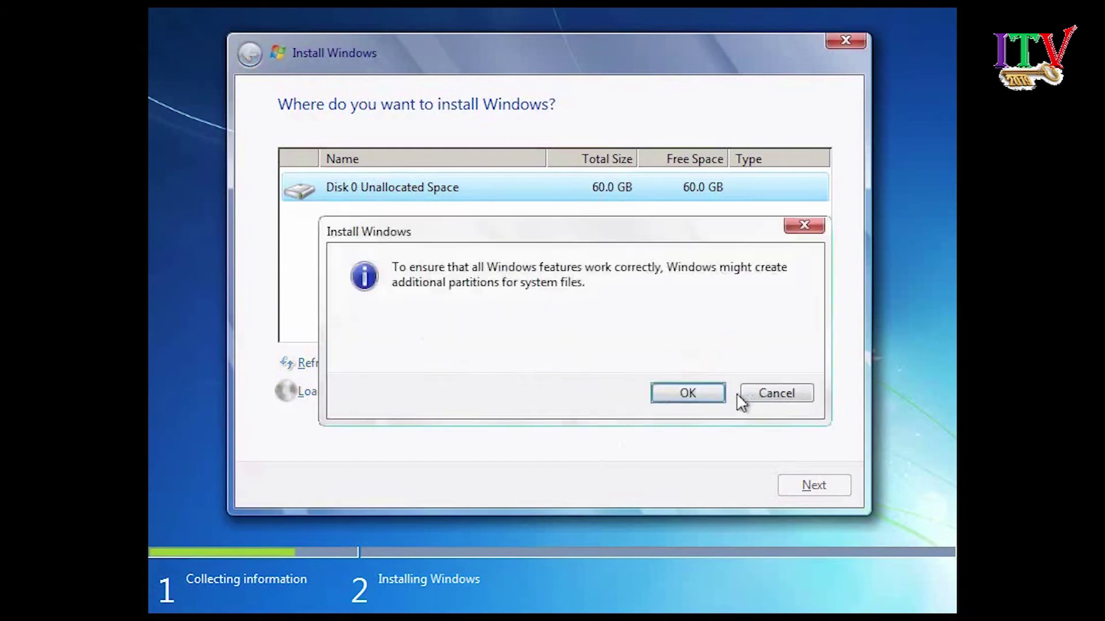
click(677, 391)
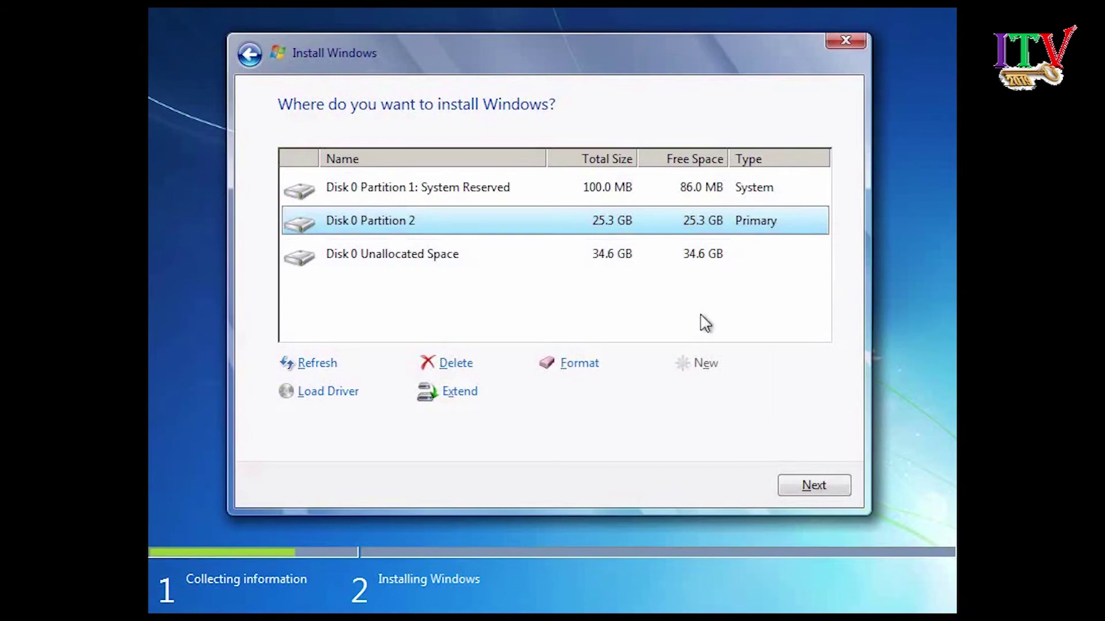
Choose the unallocated space of Disk 0 as the install location and start installing Windows
click(585, 256)
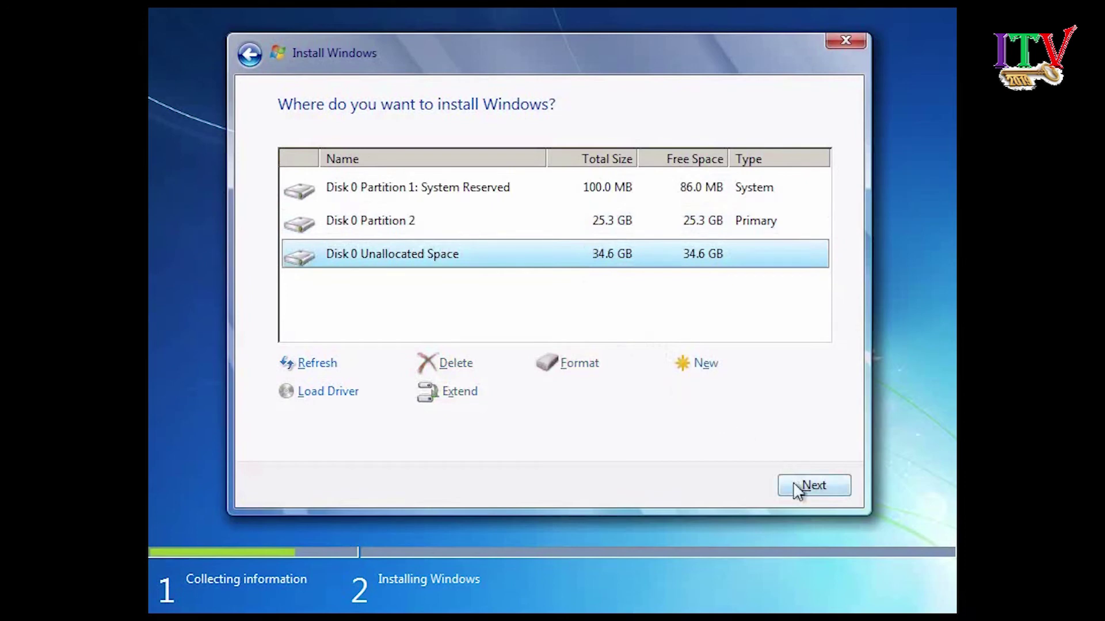
click(505, 229)
click(554, 257)
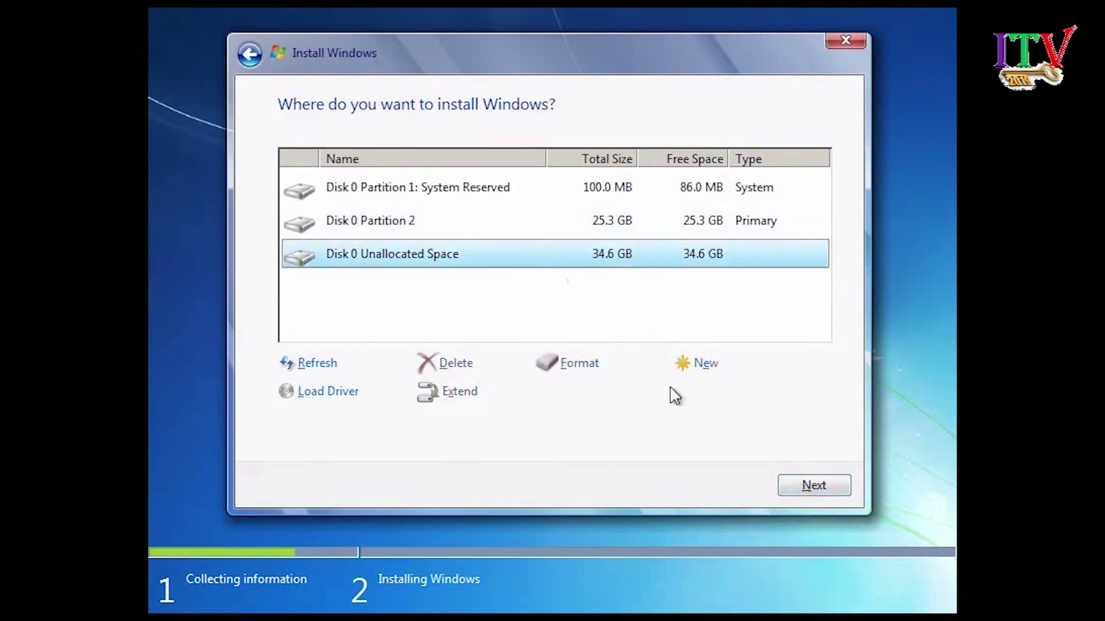
click(794, 489)
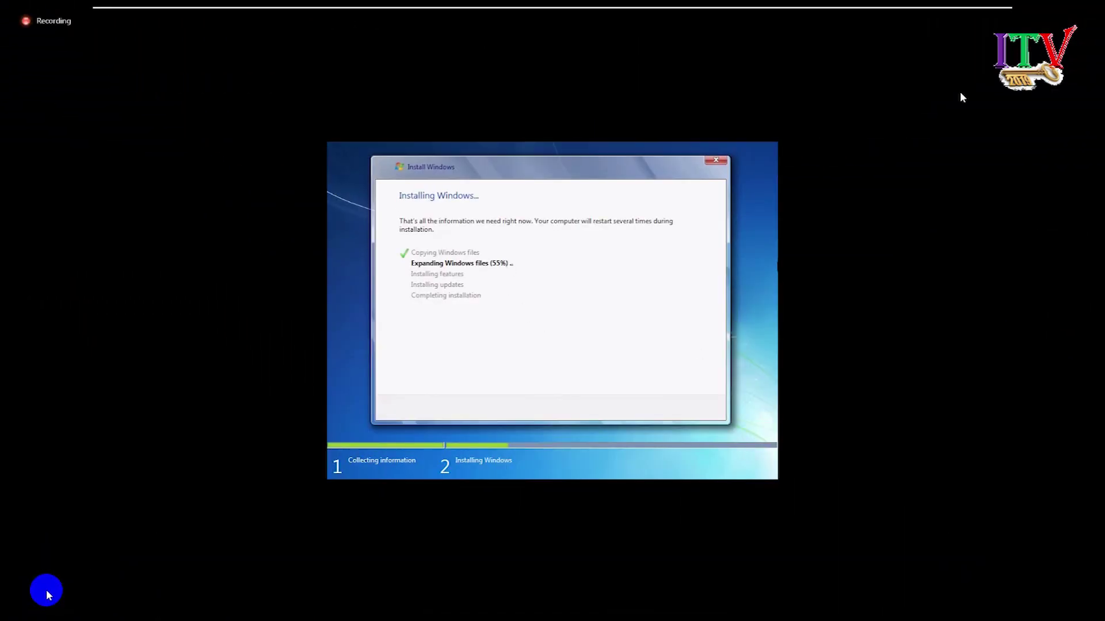
Unmute the microphone in the Zoom meeting
mouse_move(167, 13)
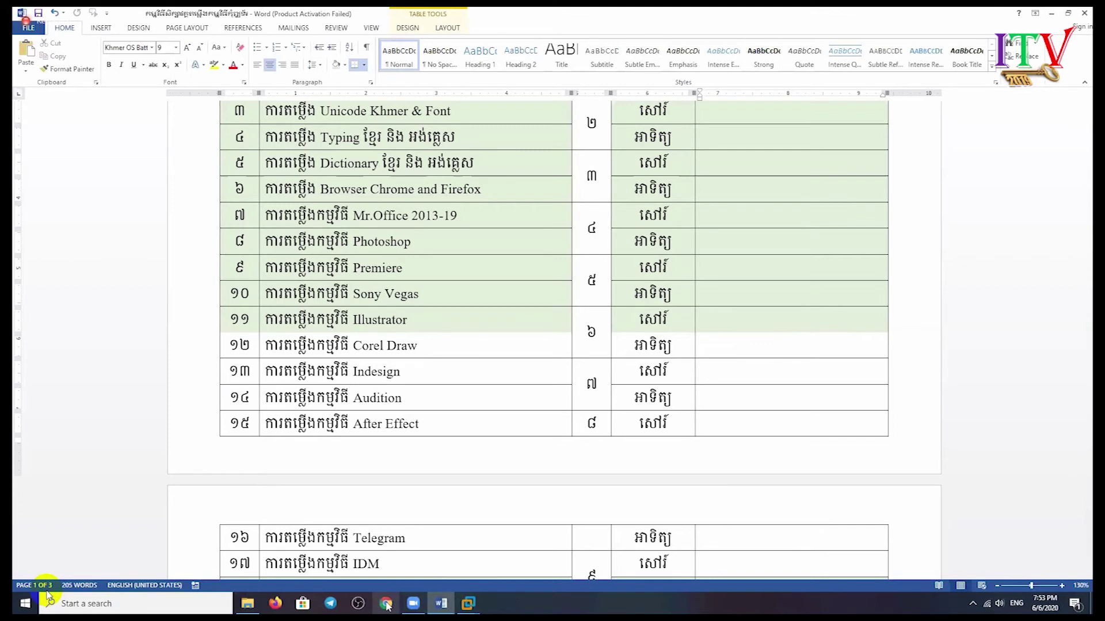
click(468, 603)
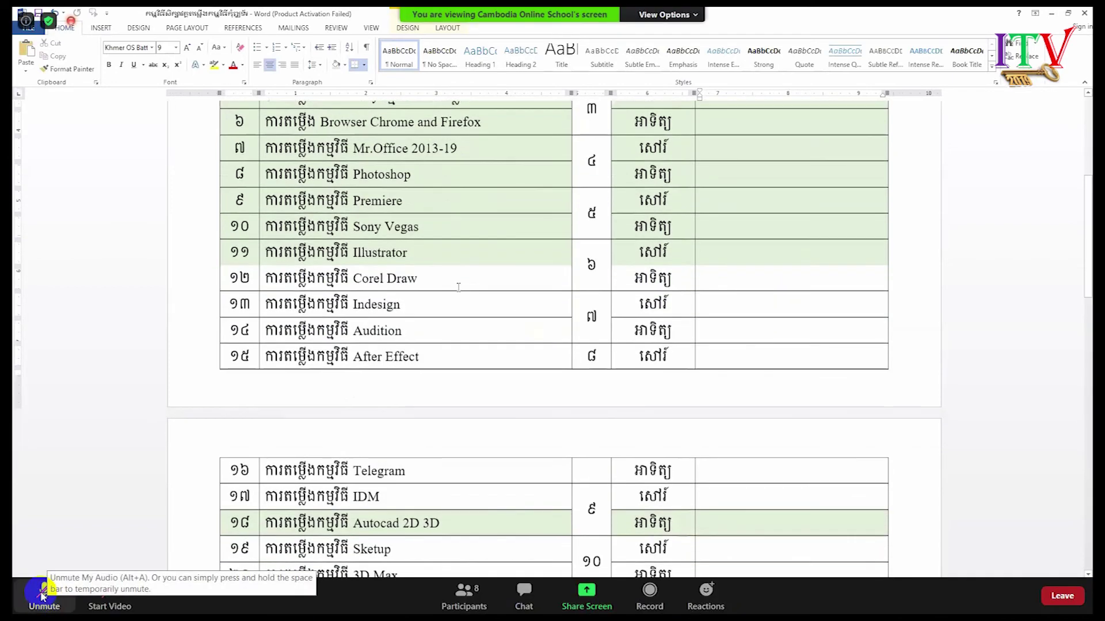
click(41, 598)
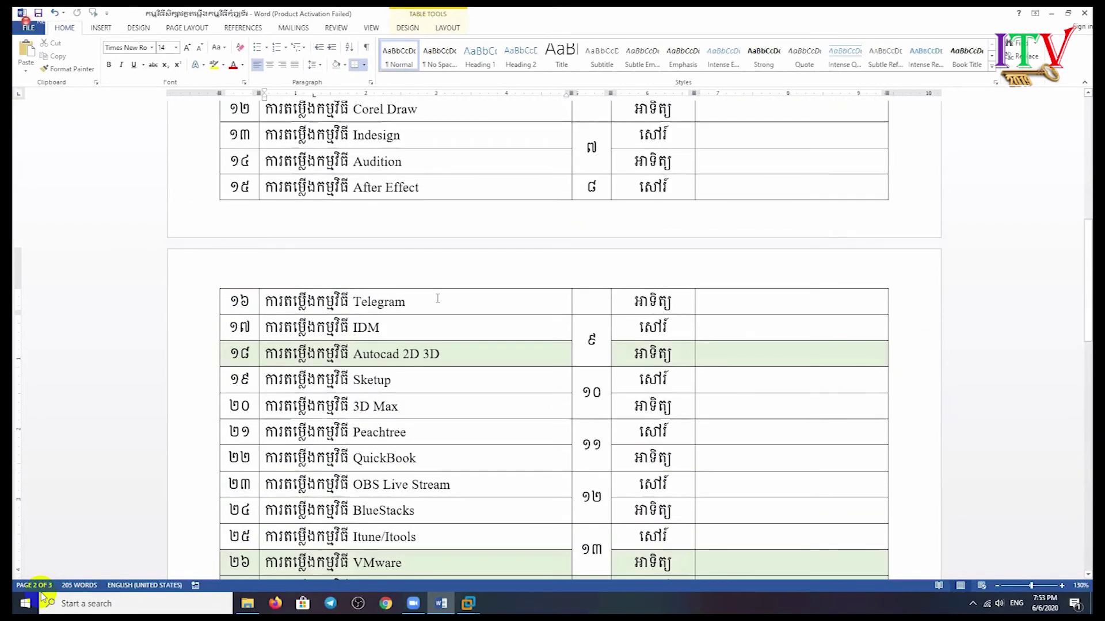
Review the lessons in the Word course schedule table, from Utorrent beta through VMware, Windows 7/8/10 and Burn Disk Windows
mouse_move(45, 599)
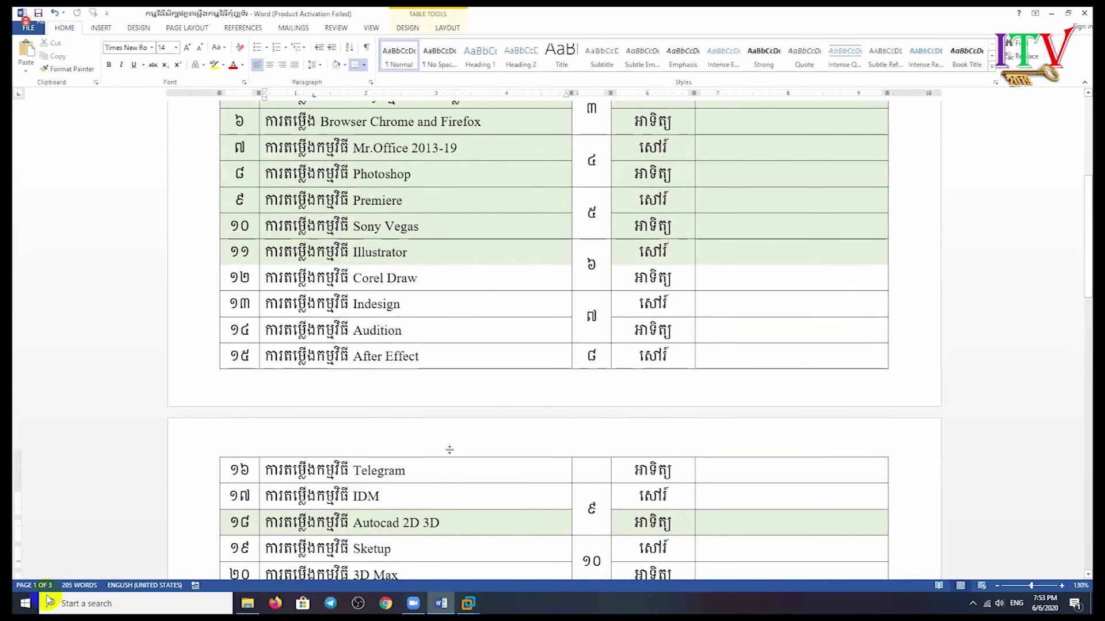
scroll(450, 450, up, 4)
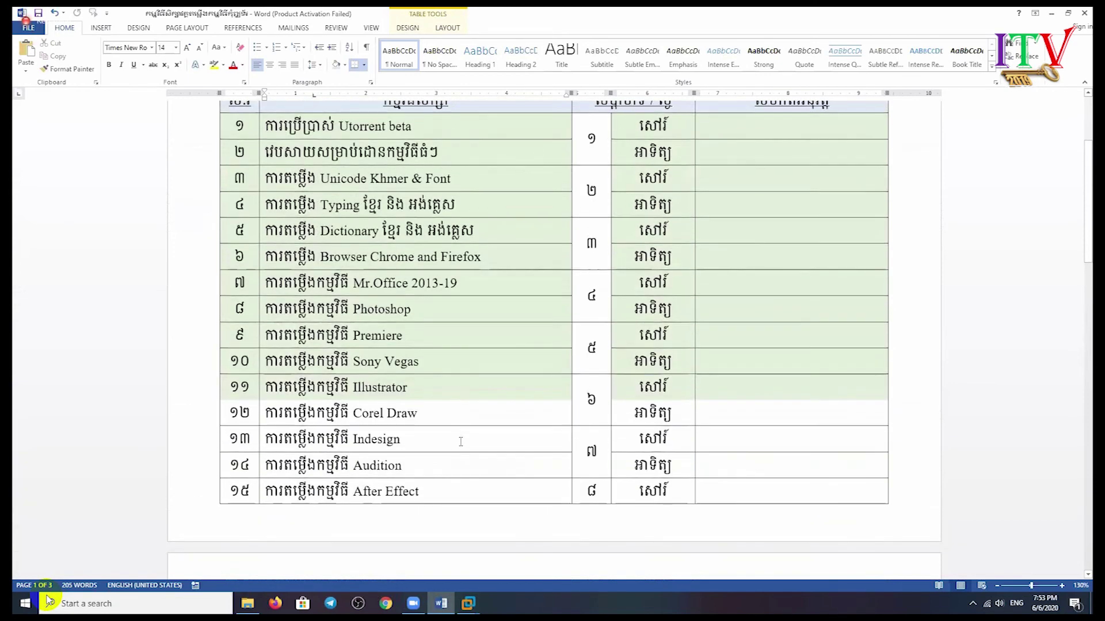
scroll(456, 464, up, 4)
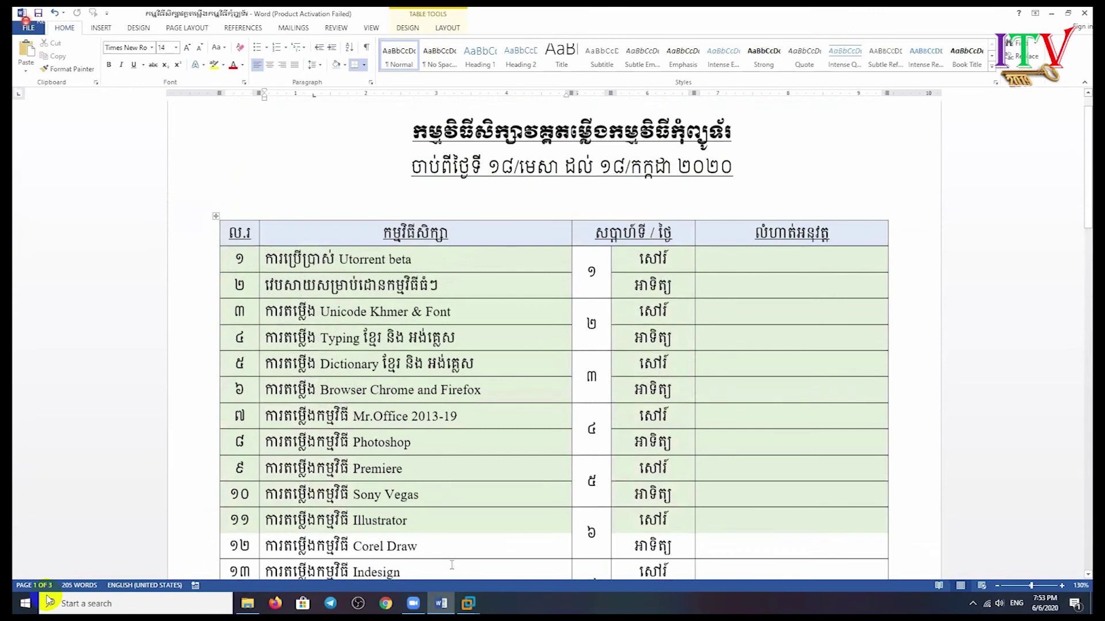
scroll(452, 565, down, 3)
scroll(453, 567, down, 2)
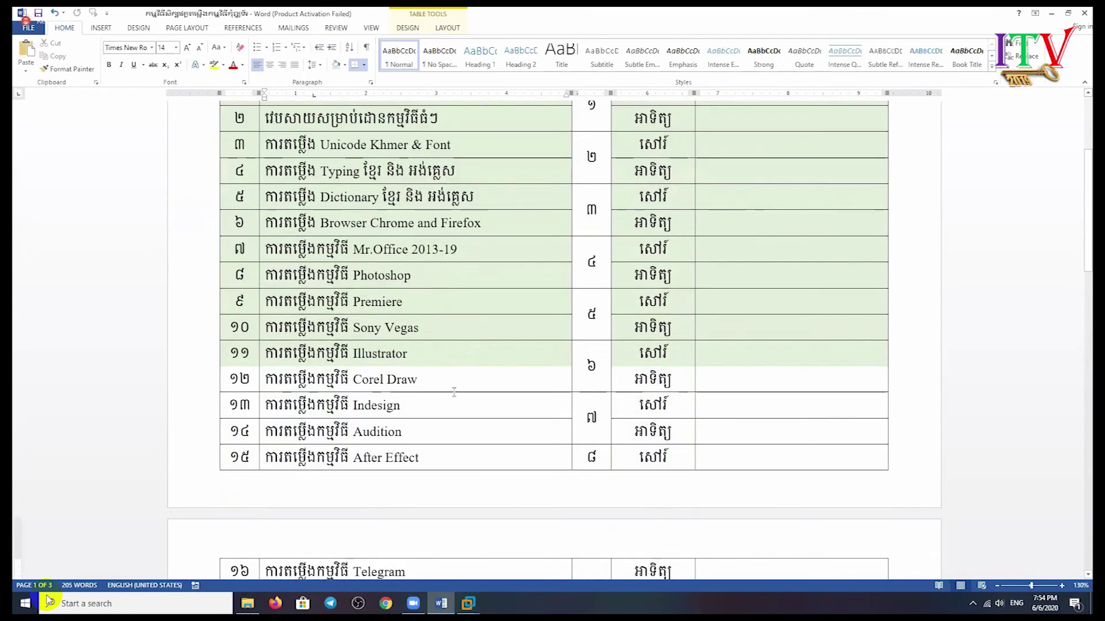
scroll(454, 391, down, 8)
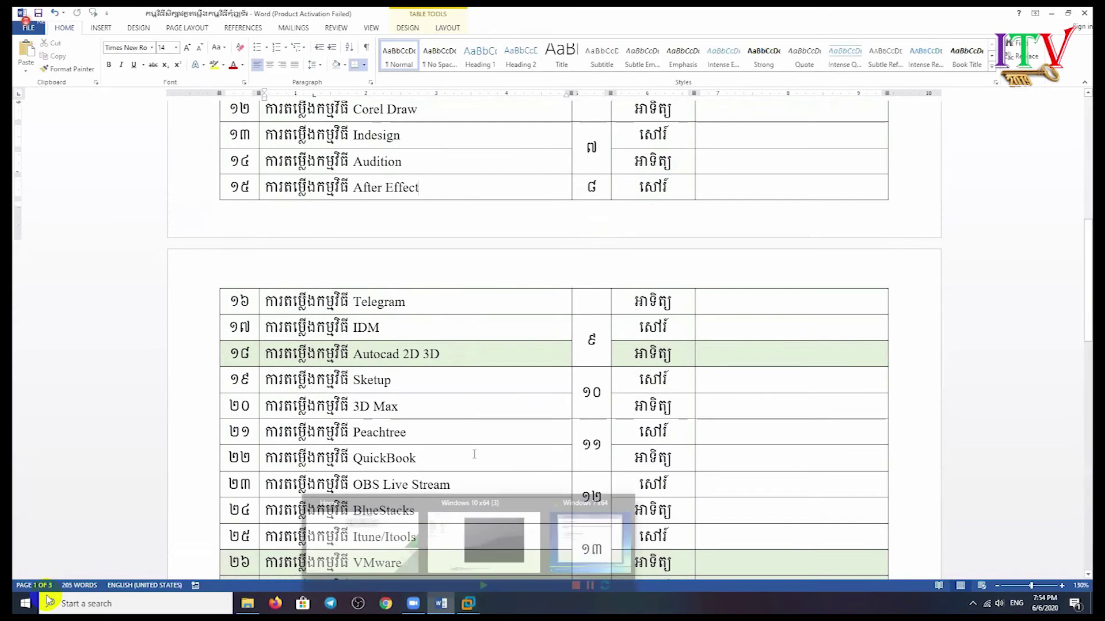
scroll(474, 455, down, 2)
scroll(464, 447, down, 5)
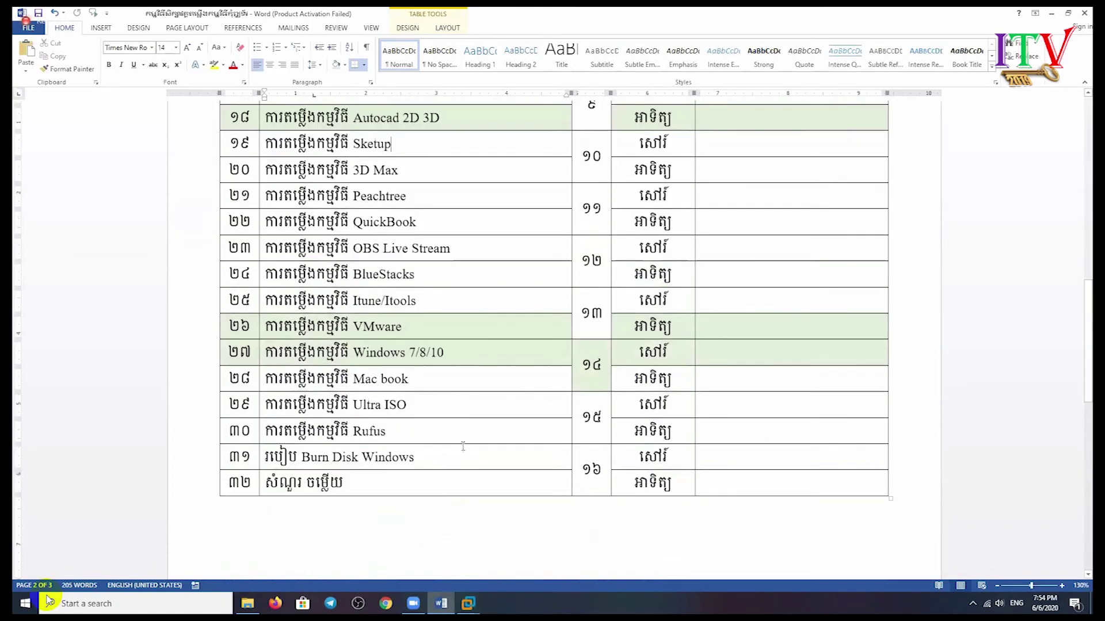
scroll(465, 443, up, 4)
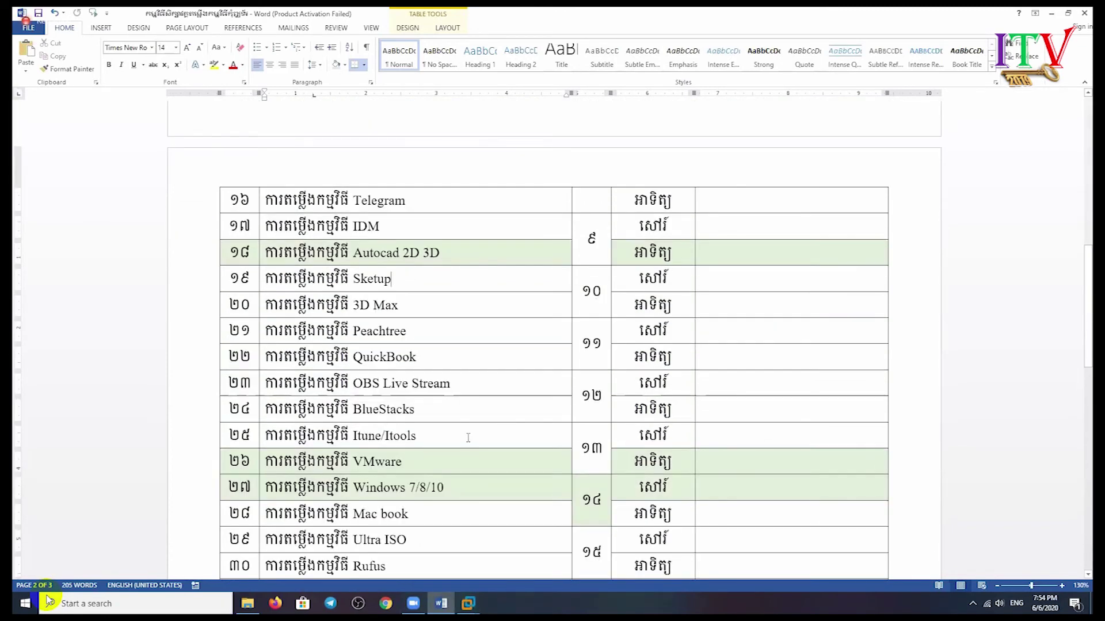
click(468, 438)
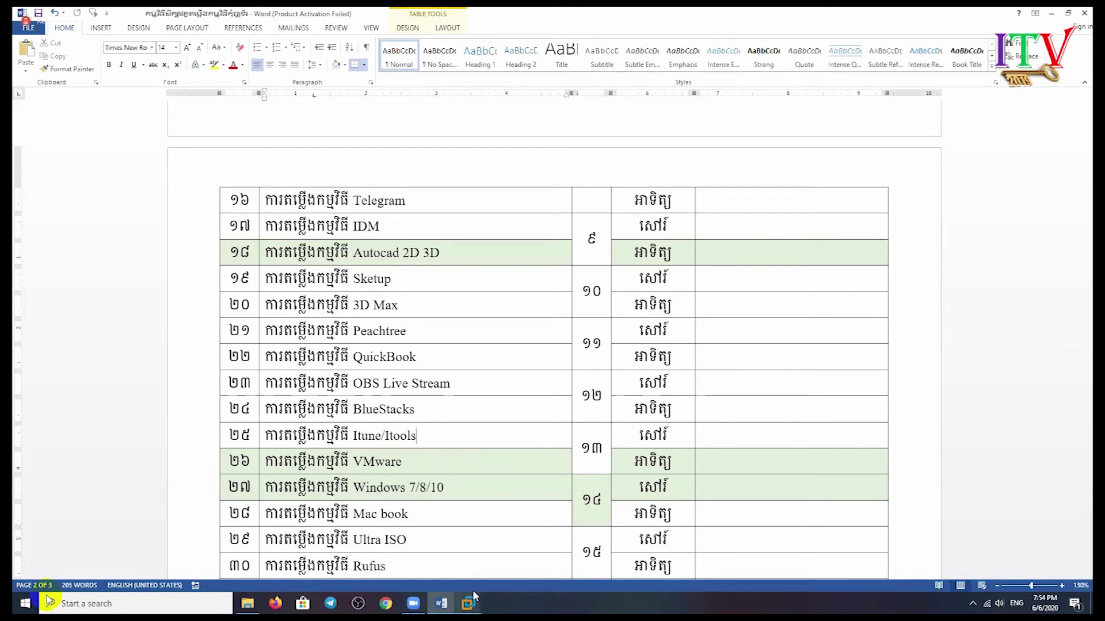
mouse_move(475, 596)
click(492, 386)
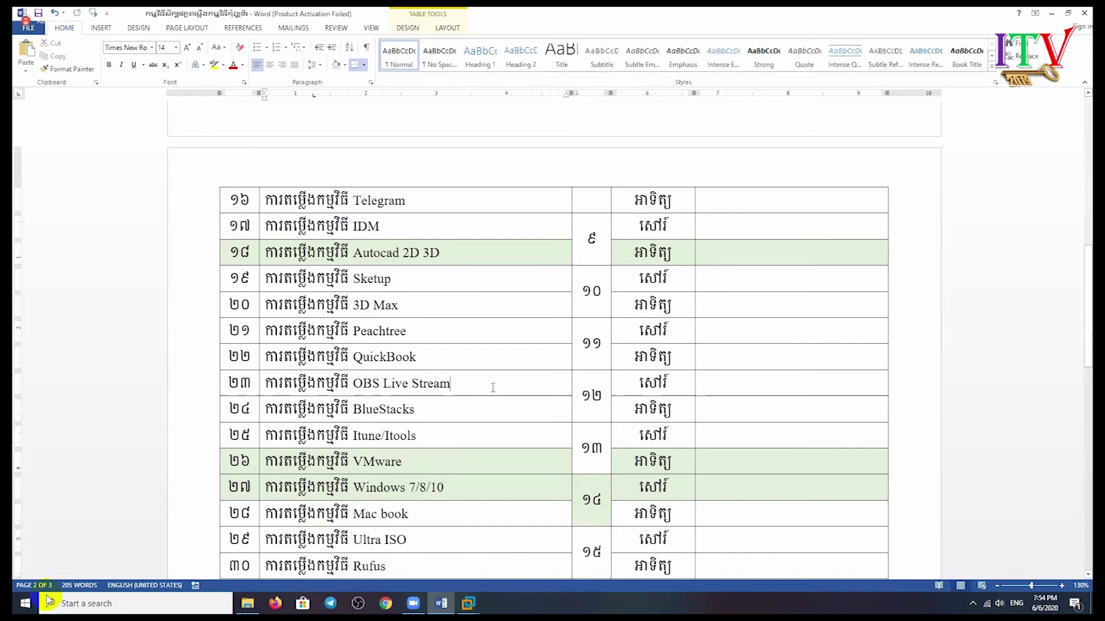
scroll(493, 387, up, 5)
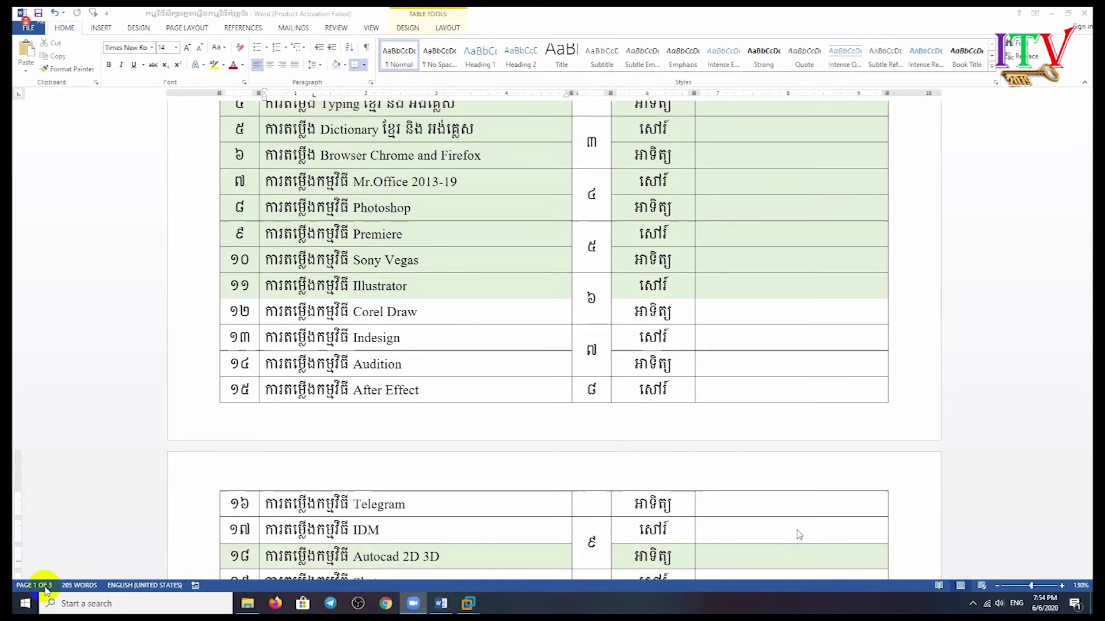
Stop the screen share and mute the microphone in the Zoom meeting
key(alt+s)
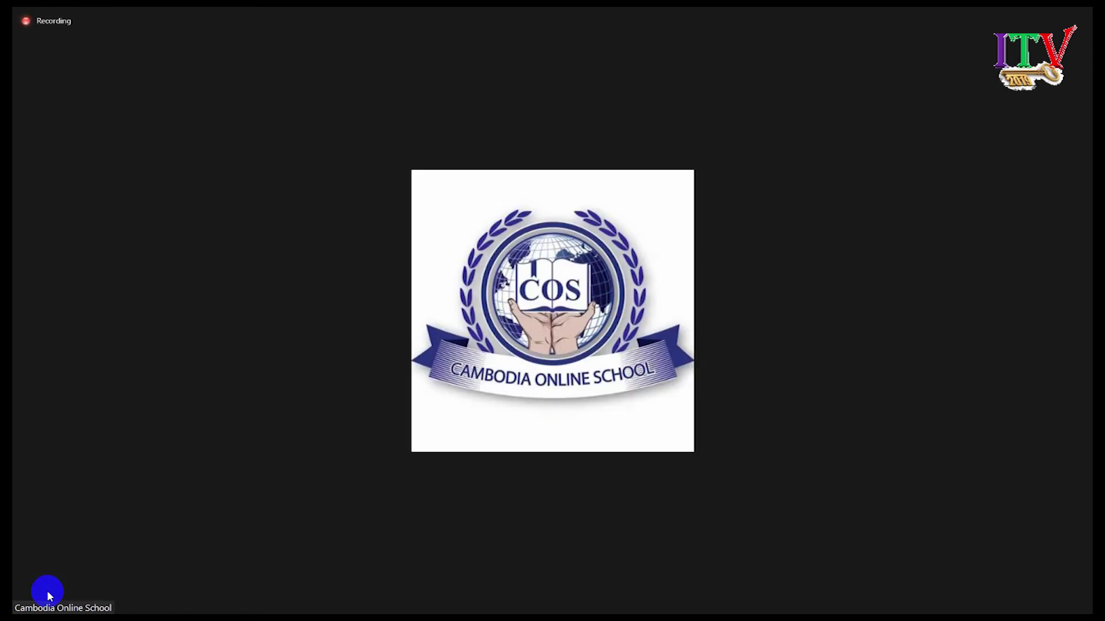
click(51, 591)
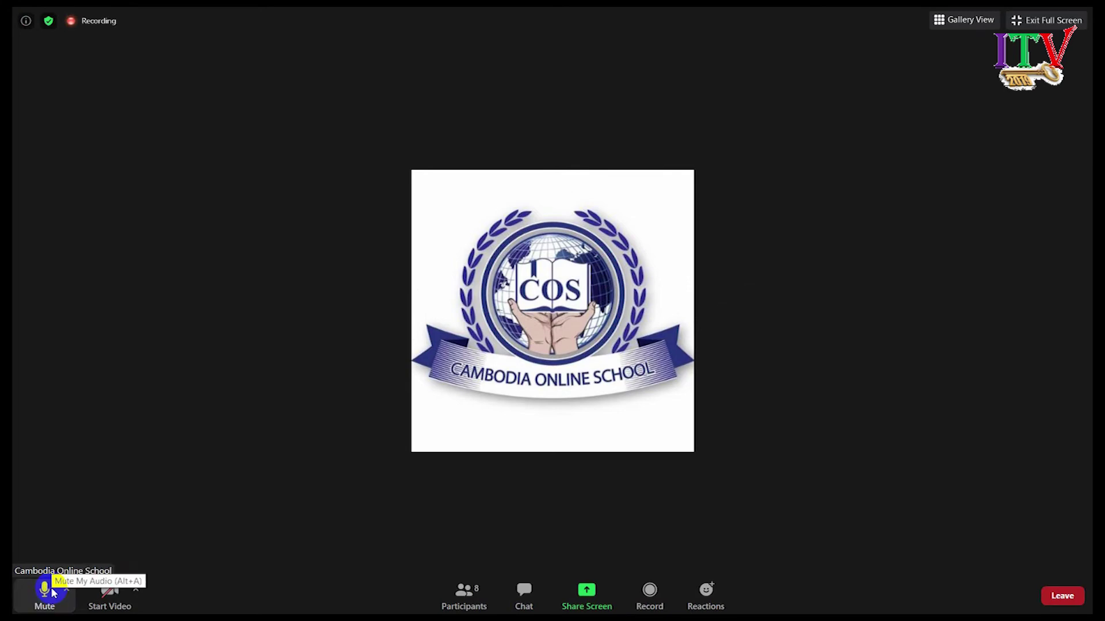
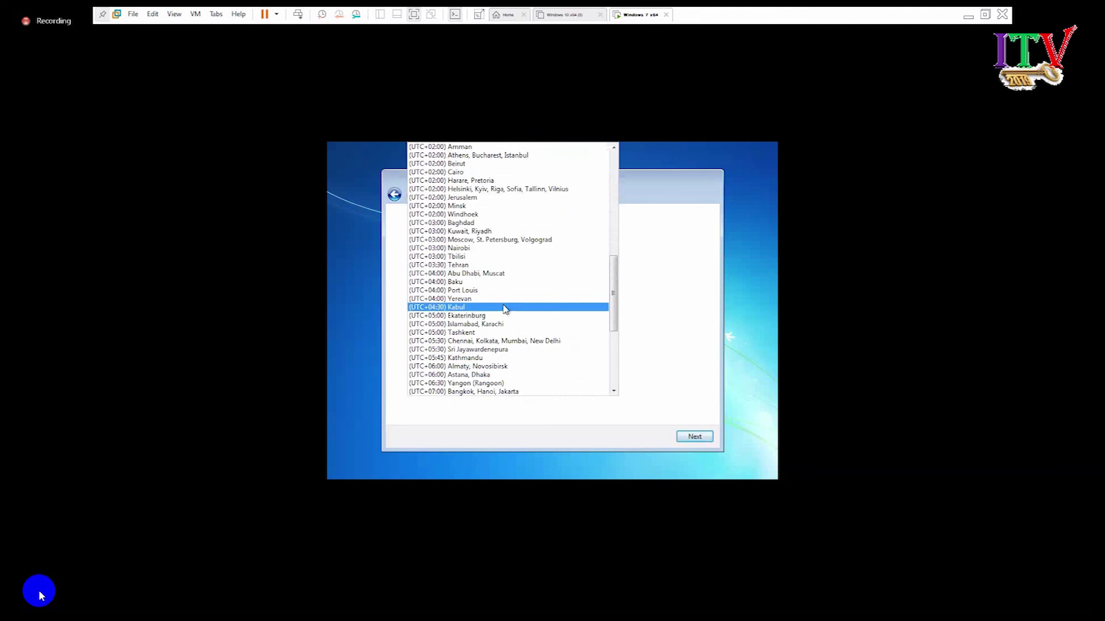
Set the Windows time zone to (UTC+07:00) Bangkok, Hanoi, Jakarta and accept the time and date settings
scroll(518, 383, down, 1)
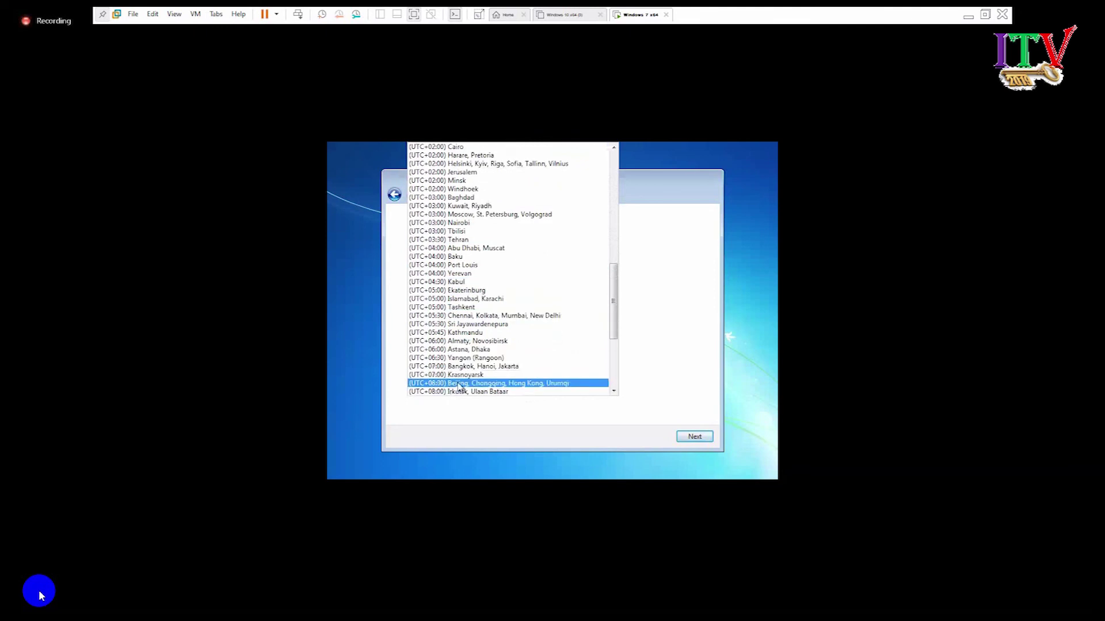
click(522, 367)
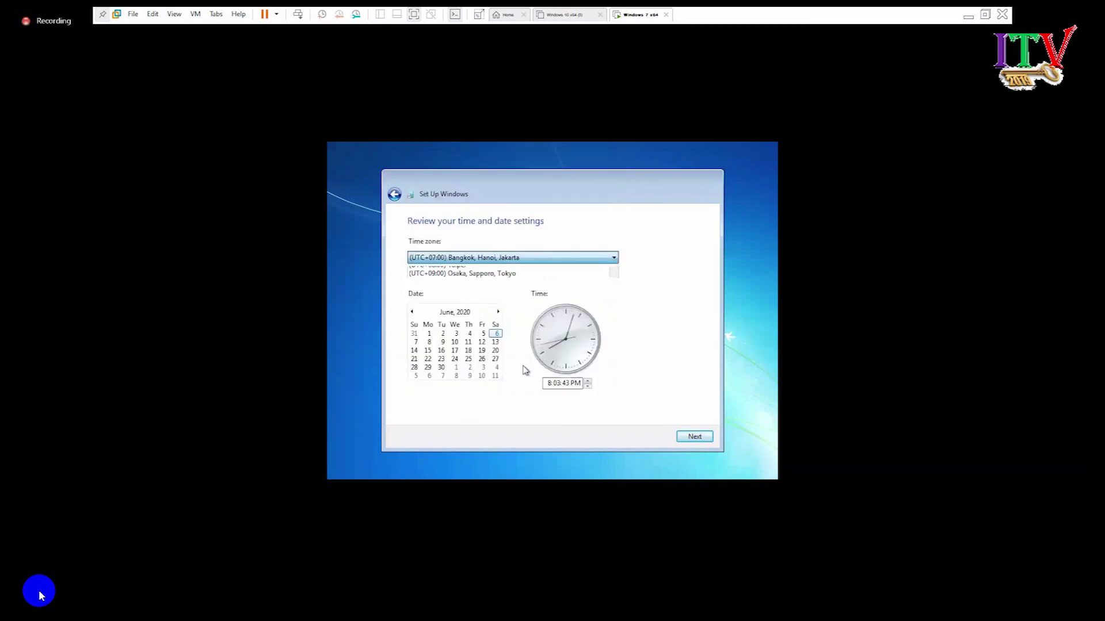
click(505, 261)
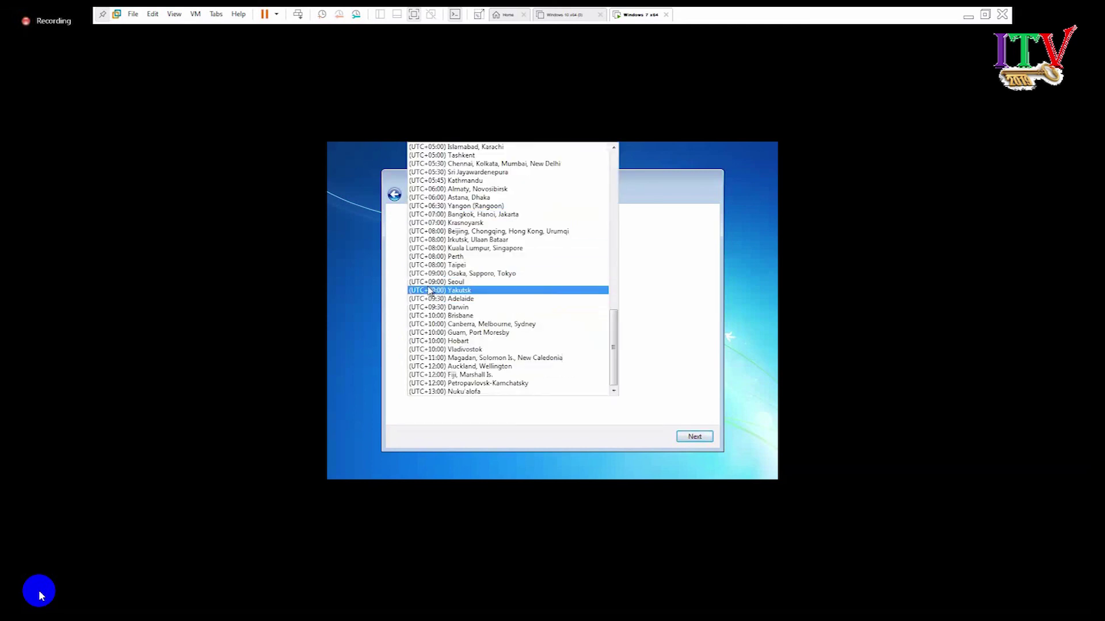
key(Escape)
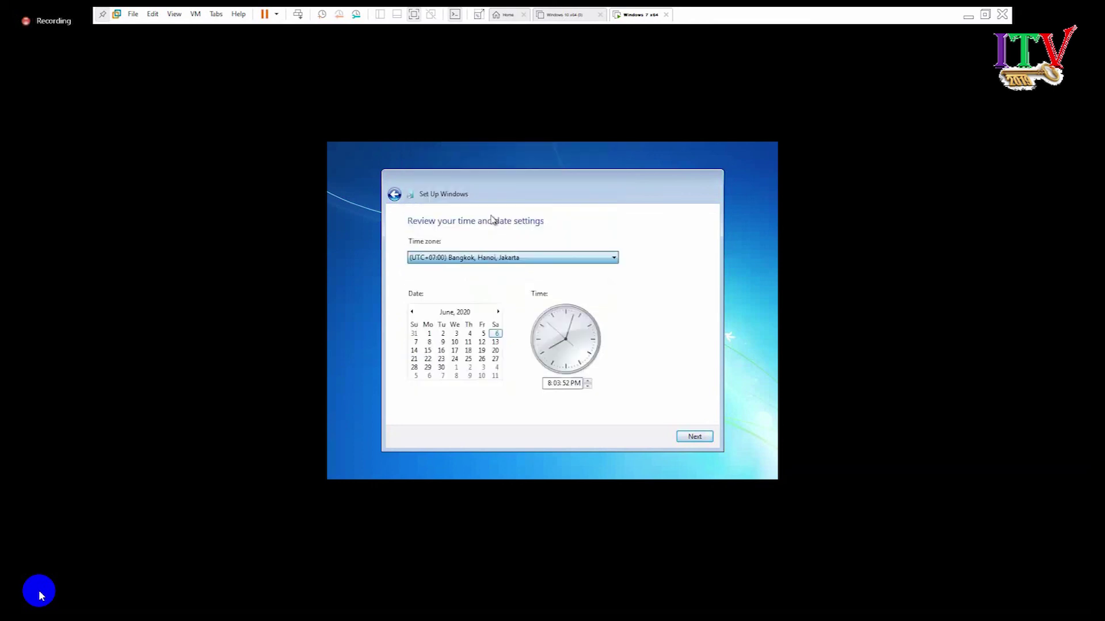
click(696, 438)
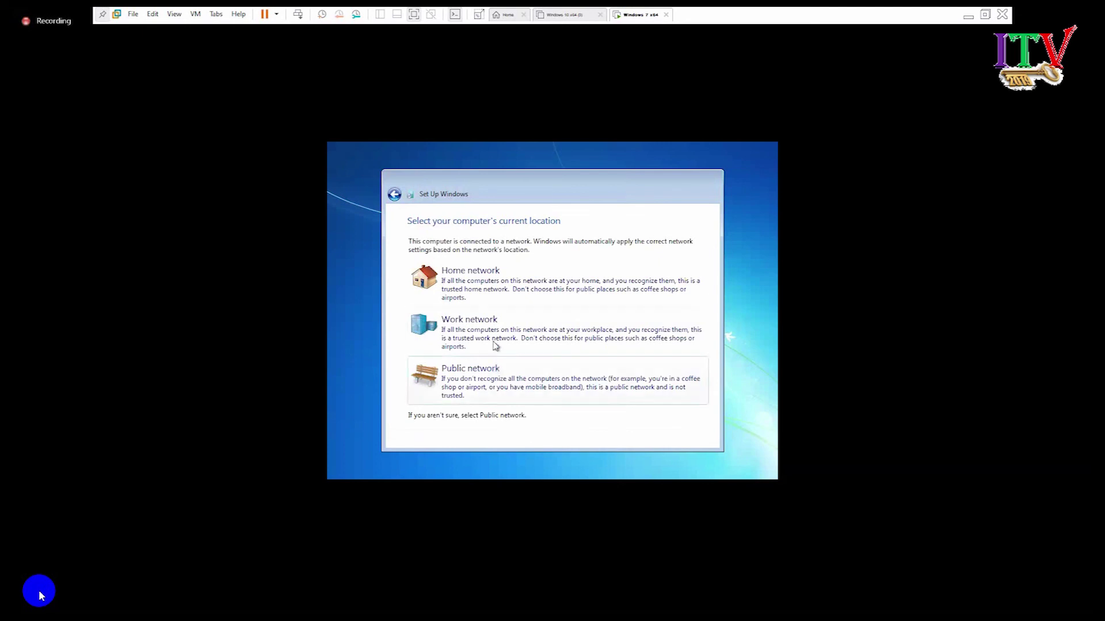
Set the computer's location to Public network, browse the OEM logos and skip applying any OEM information
click(488, 378)
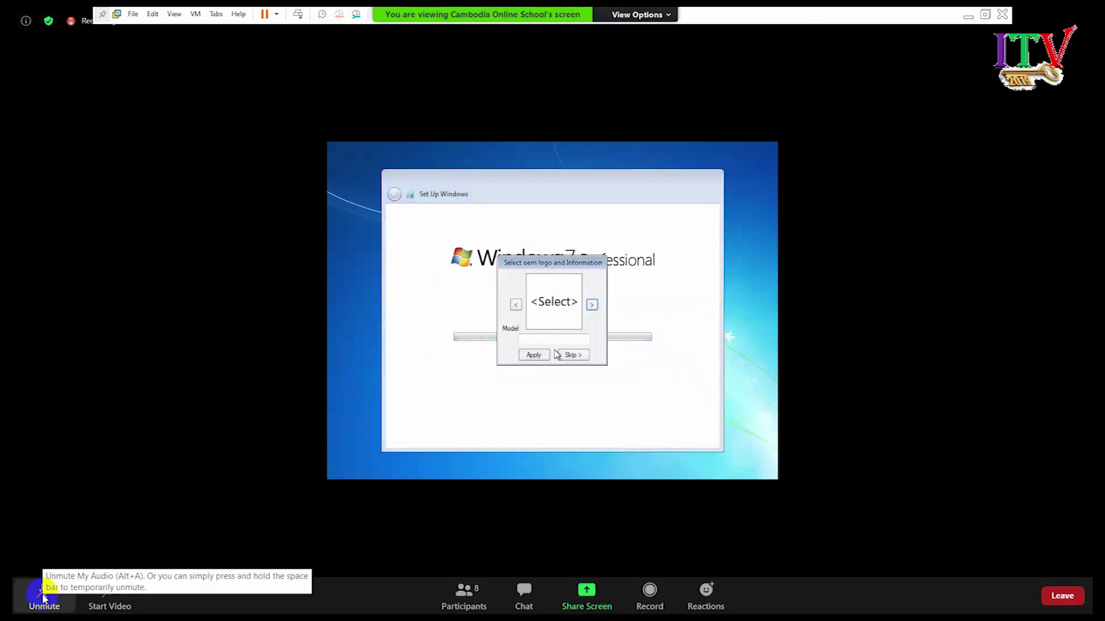
click(592, 305)
click(592, 306)
click(592, 306)
click(574, 357)
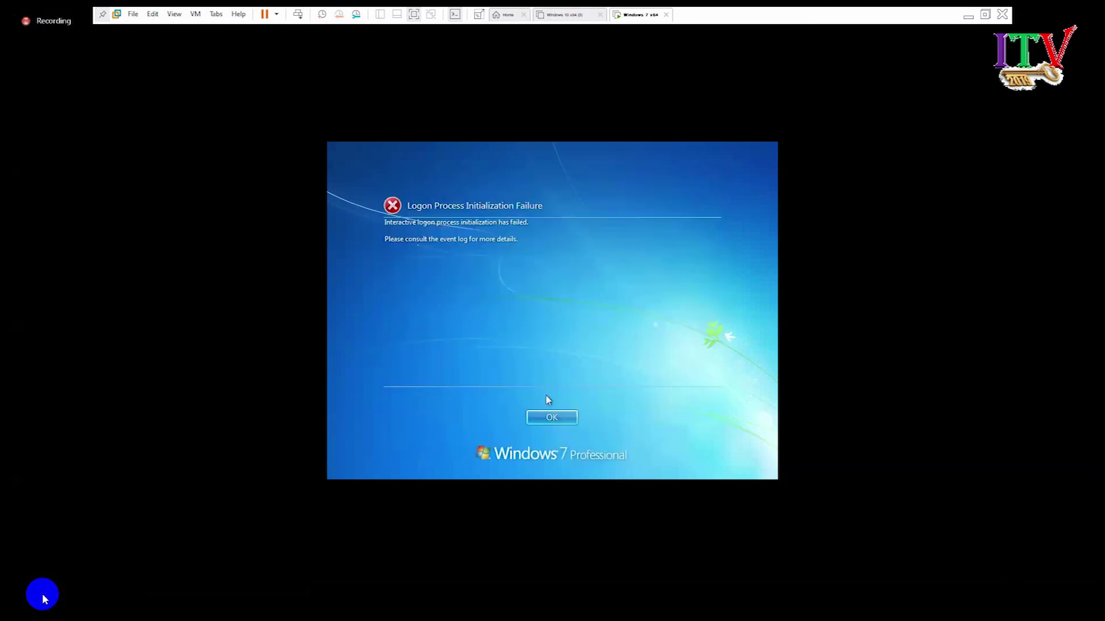
Dismiss the logon process error and connect the VMware Tools installer to the Windows 7 x64 virtual machine
click(551, 415)
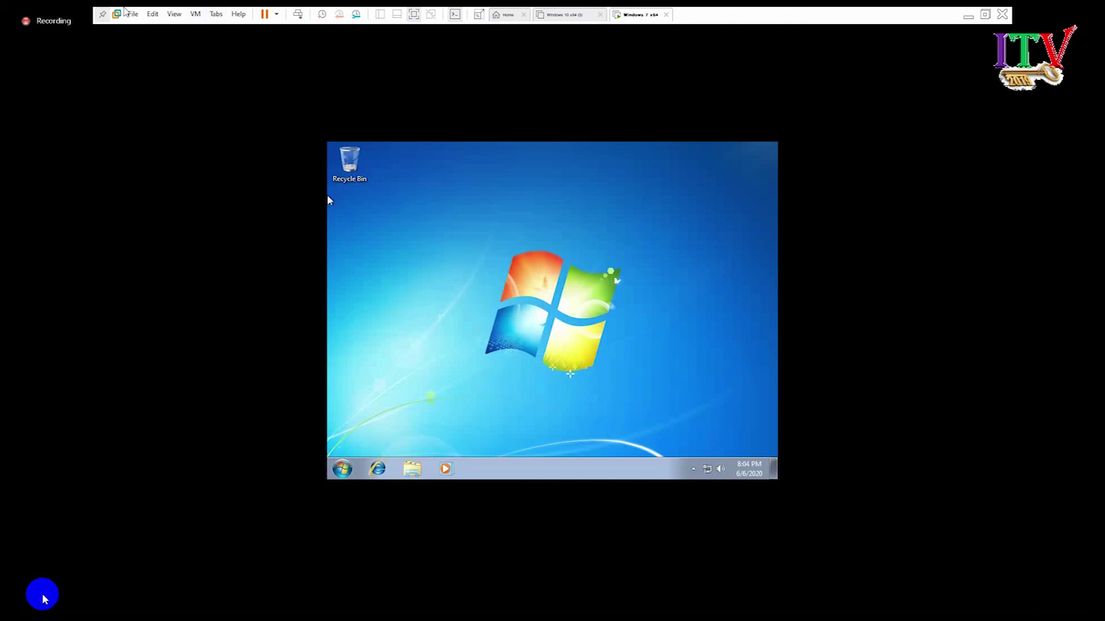
click(196, 13)
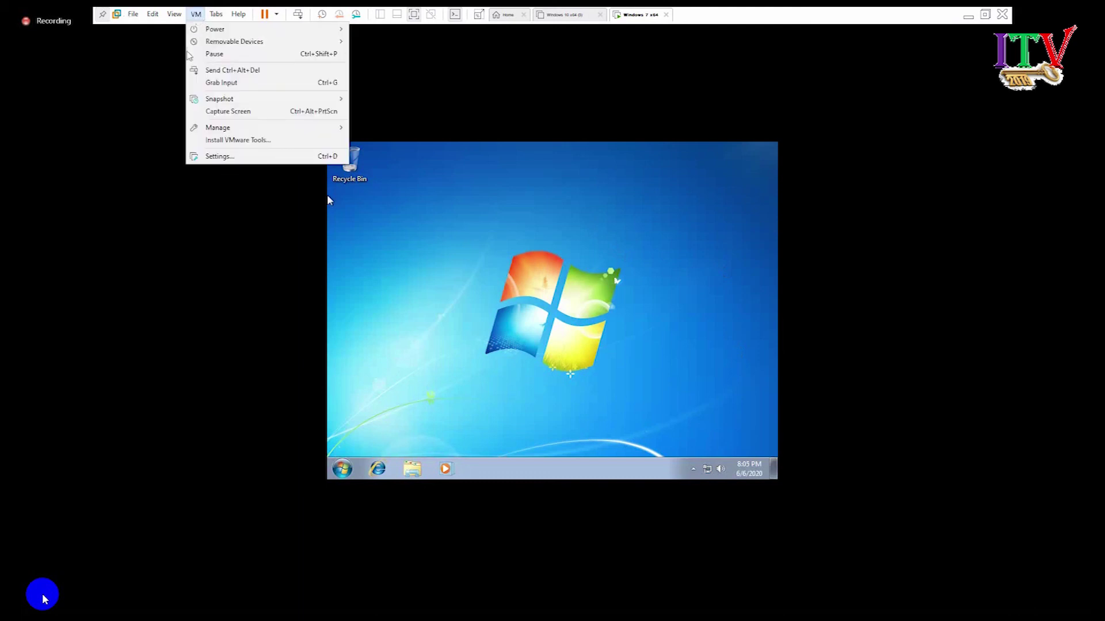
click(224, 141)
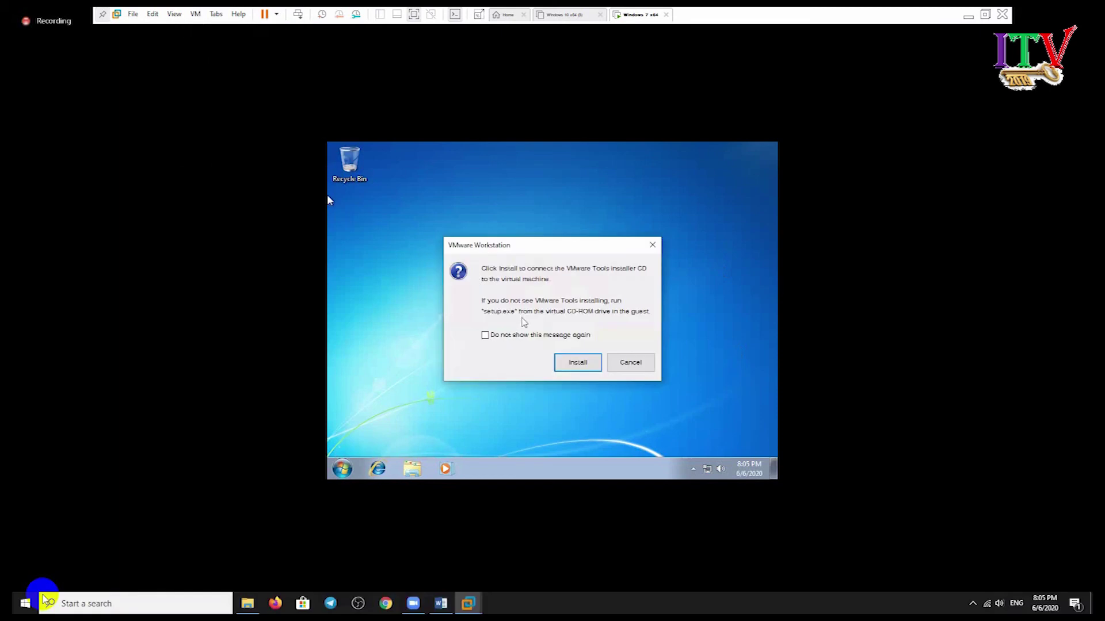
click(578, 364)
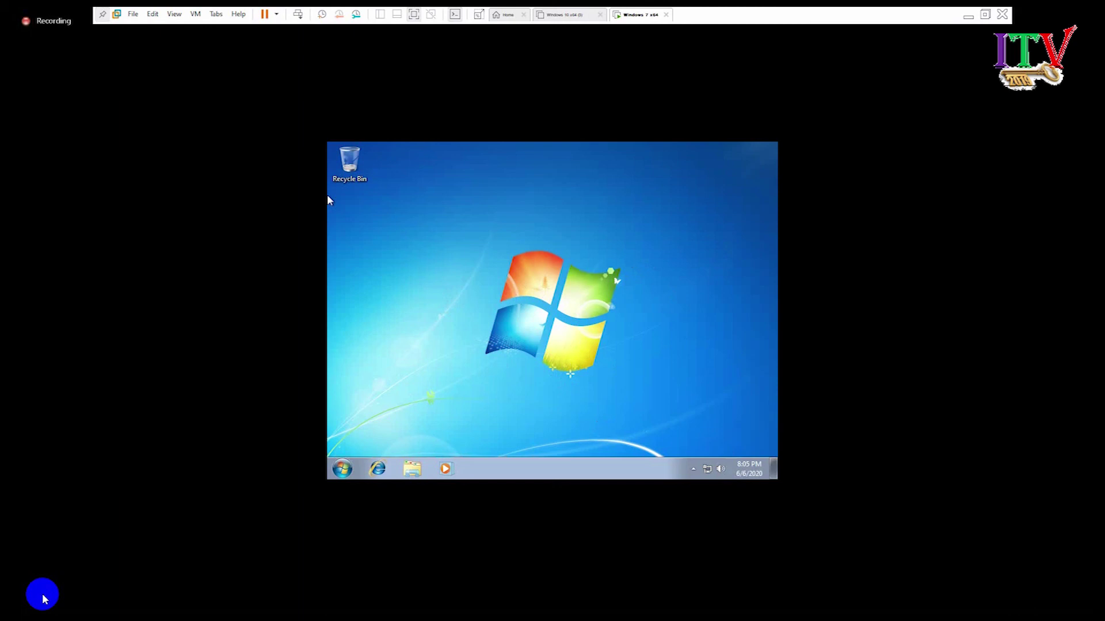
Leave the virtual machine, close the Virtual Machines folder window, and close the Word document with its changes saved
click(329, 199)
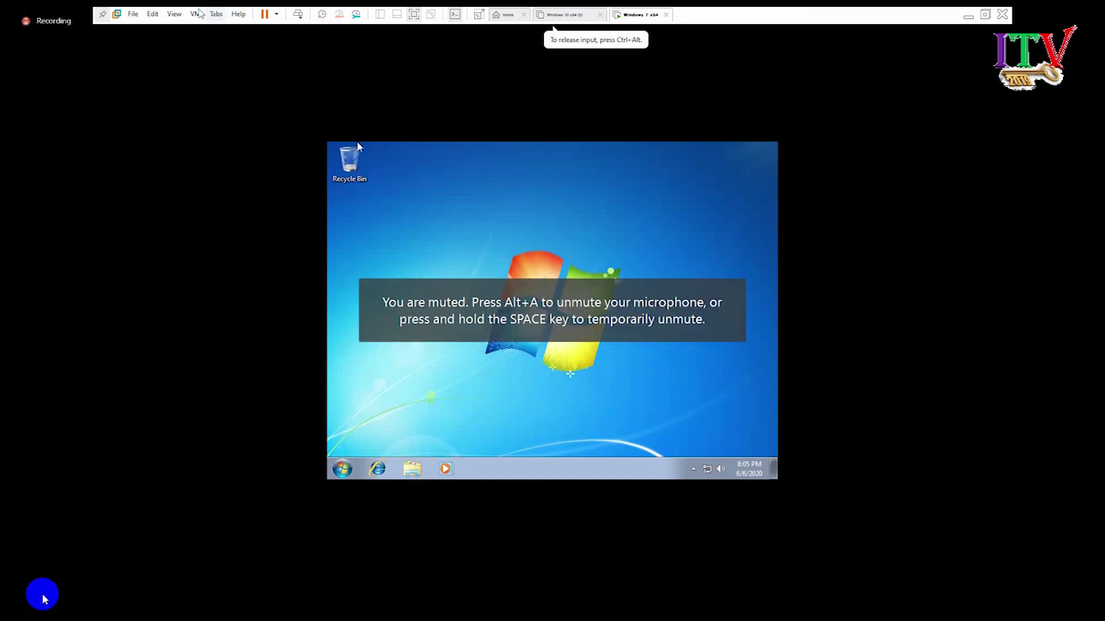
key(alt+m)
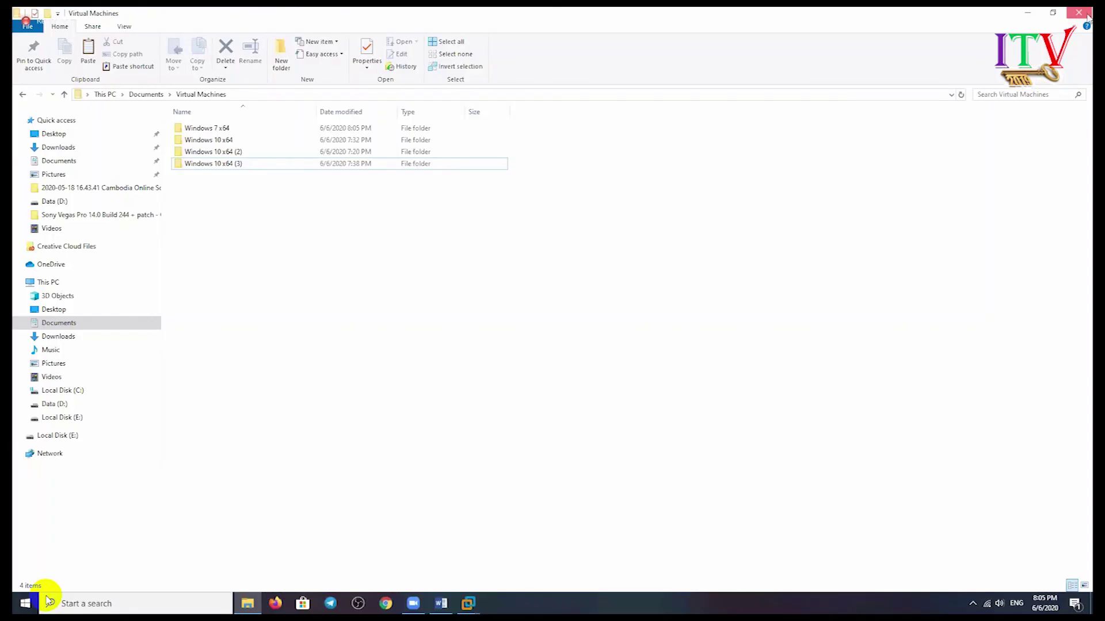
click(1079, 13)
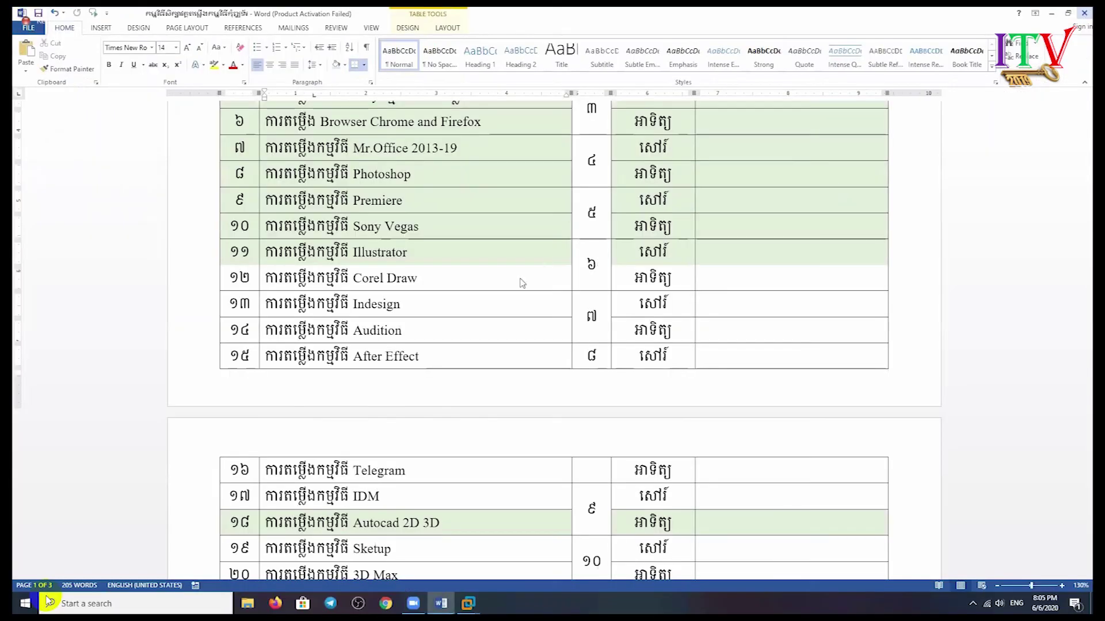
key(alt+F4)
click(517, 330)
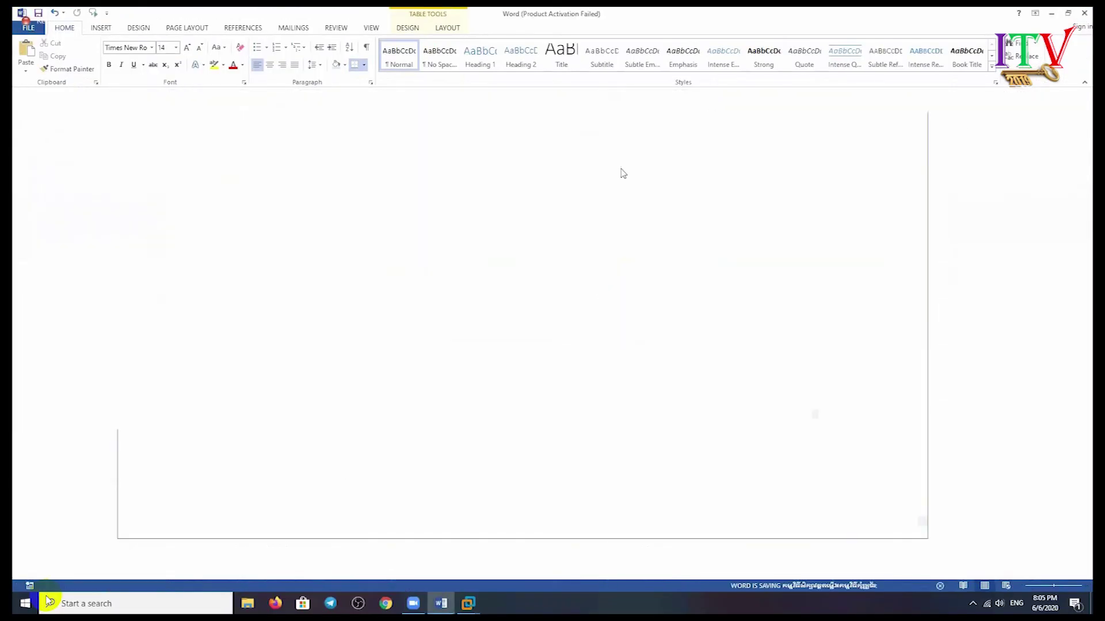
Refresh the host computer's desktop
right_click(709, 149)
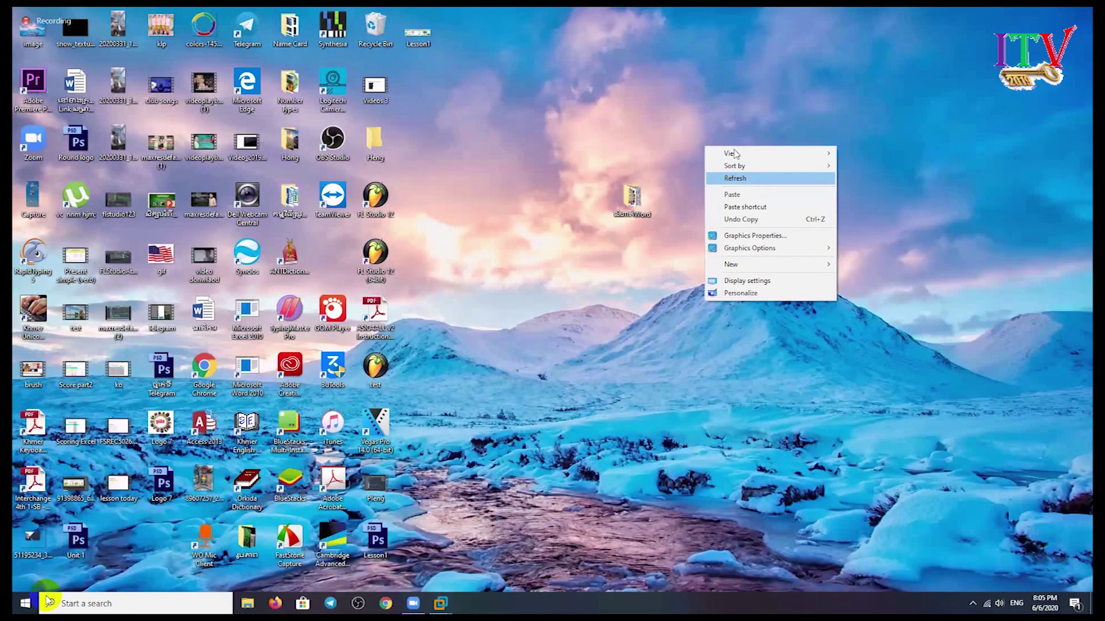
right_click(735, 143)
right_click(716, 103)
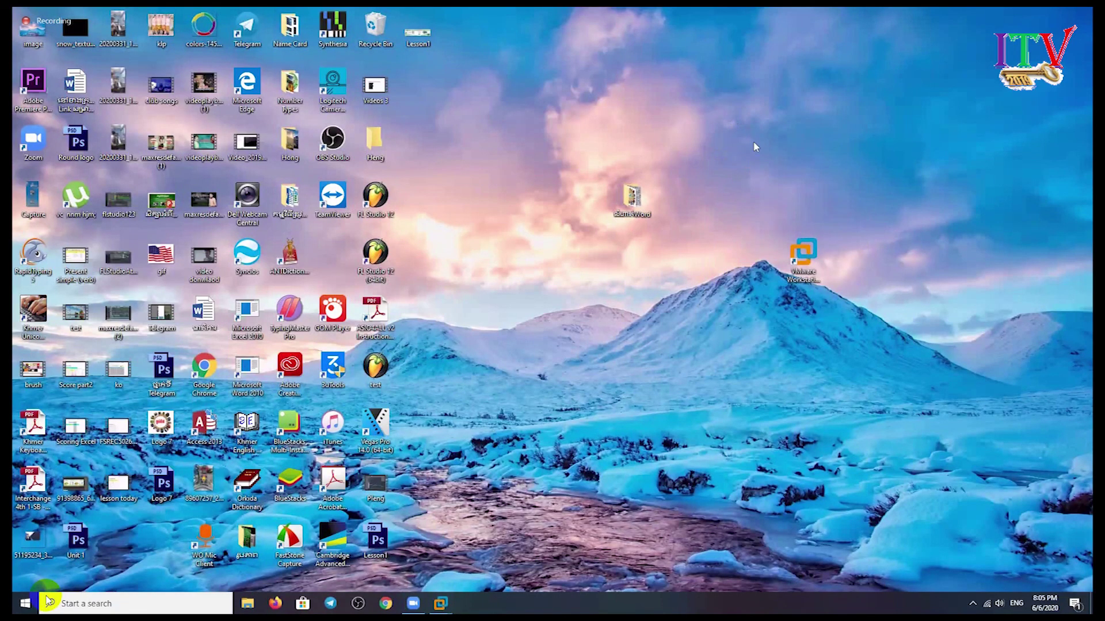
right_click(913, 195)
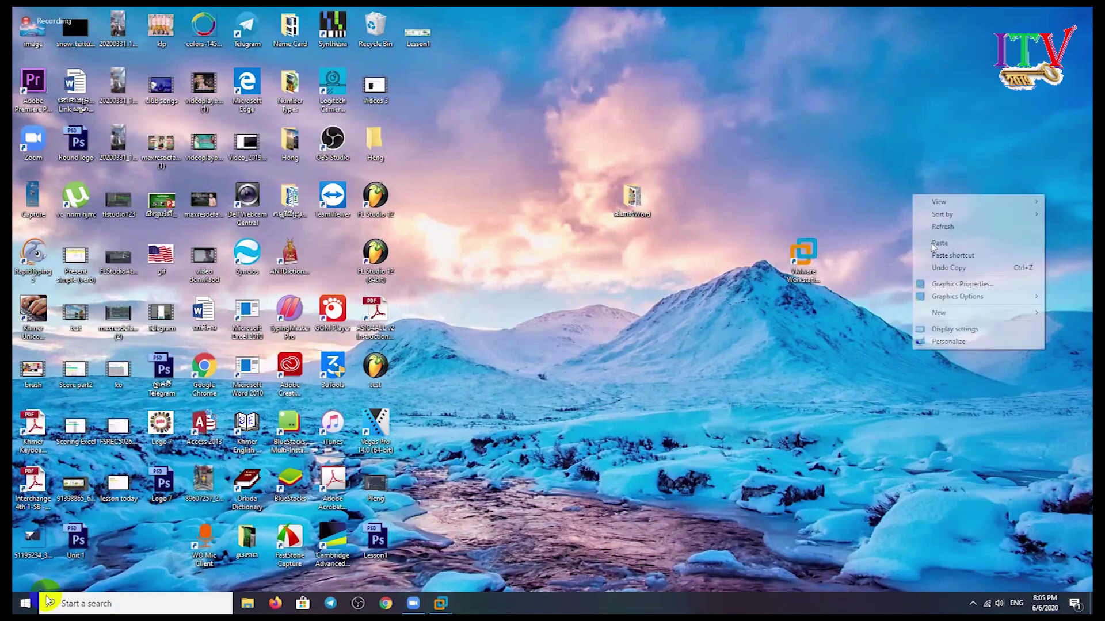
click(942, 227)
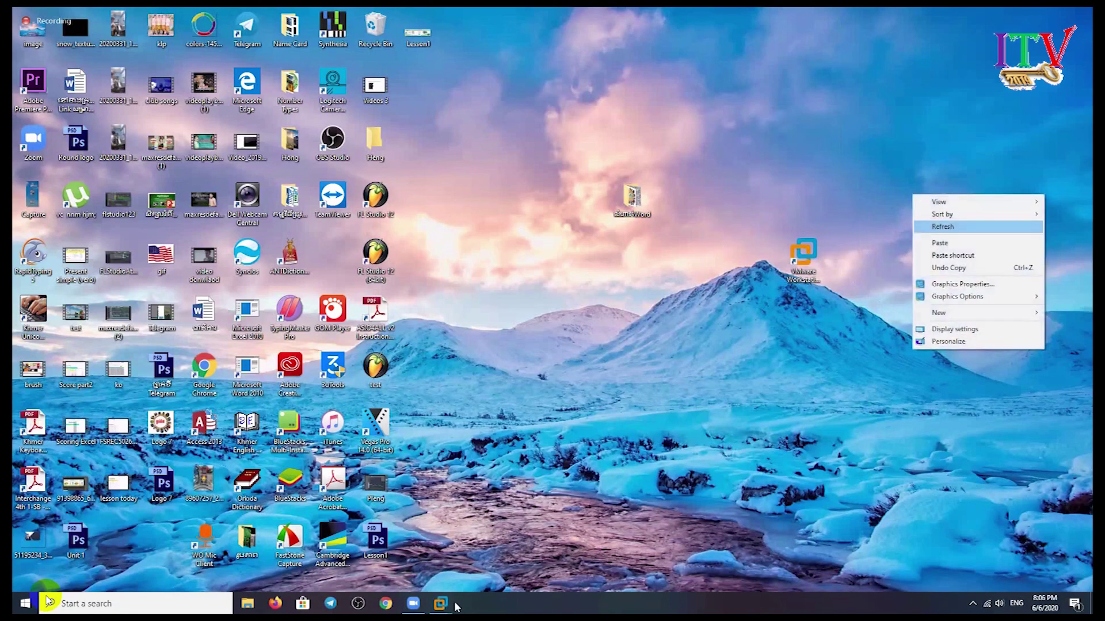
Return to the Windows 7 x64 virtual machine and try to install VMware Tools with setup64.exe, allowing it to make changes
mouse_move(440, 601)
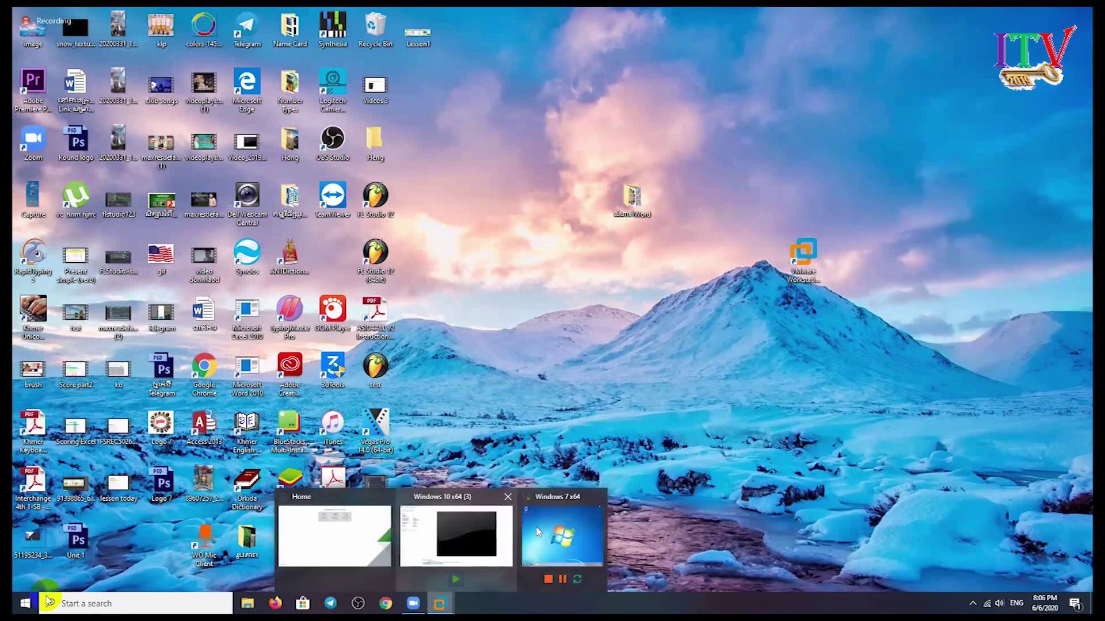
click(538, 532)
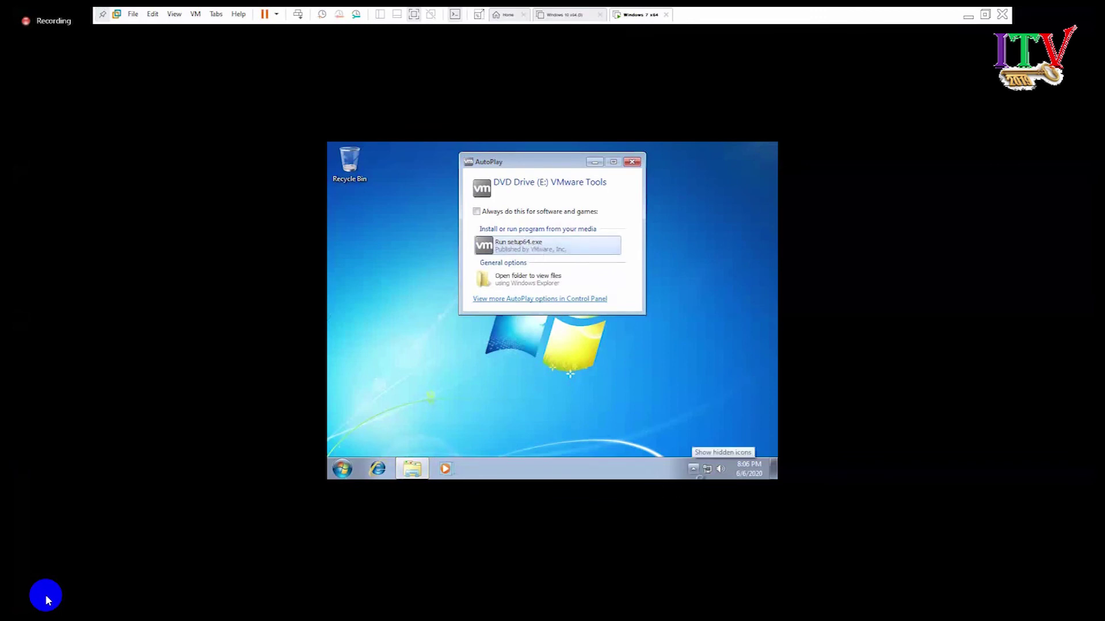
click(453, 366)
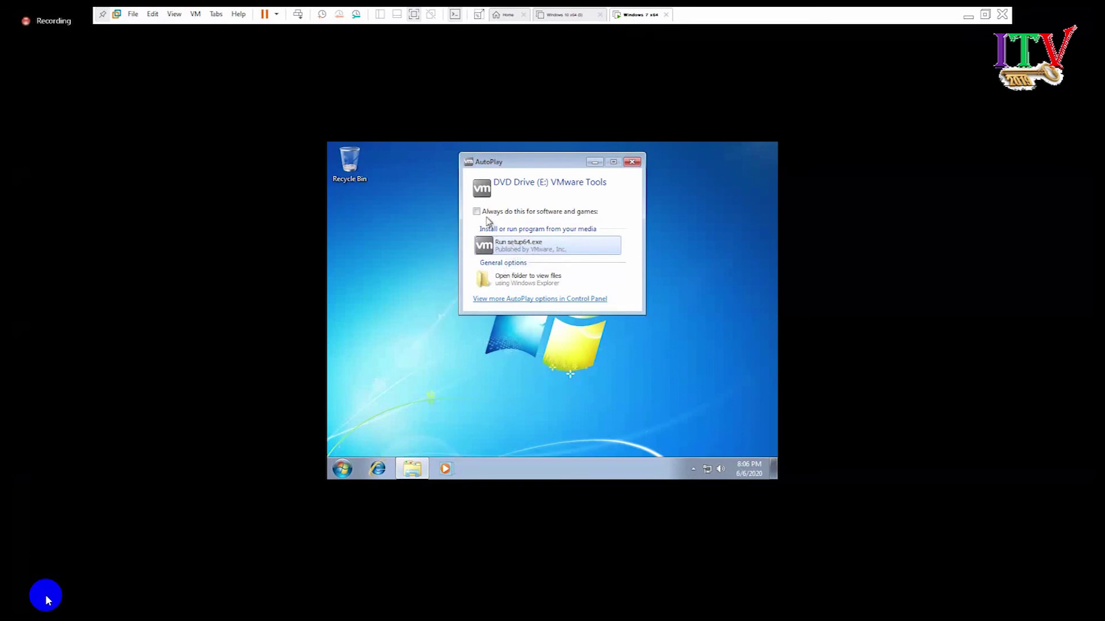
click(505, 252)
click(603, 250)
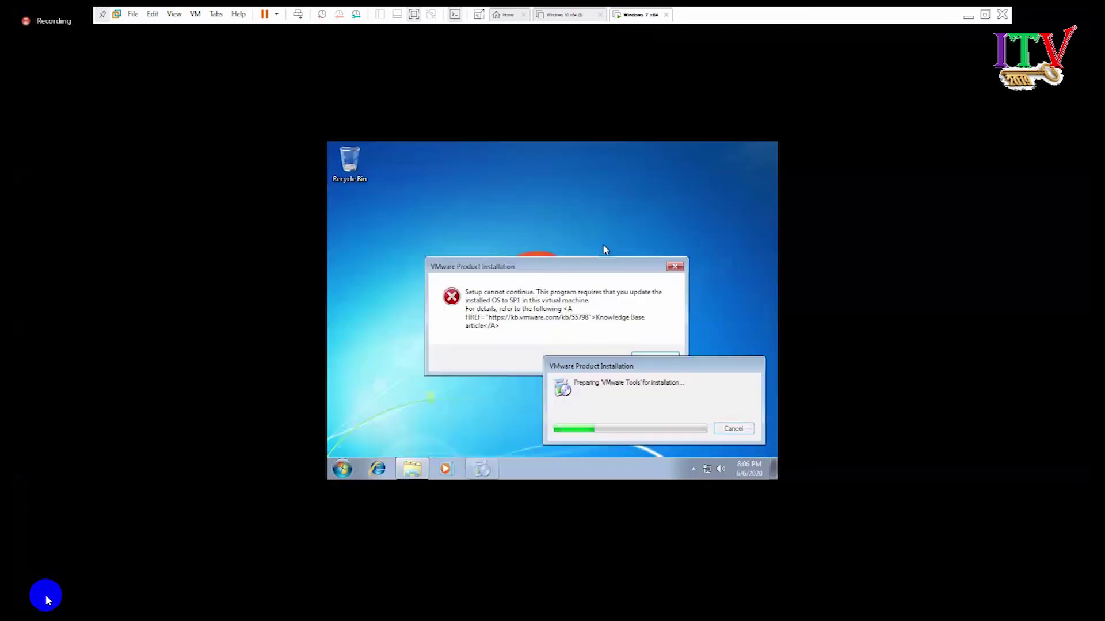
click(676, 267)
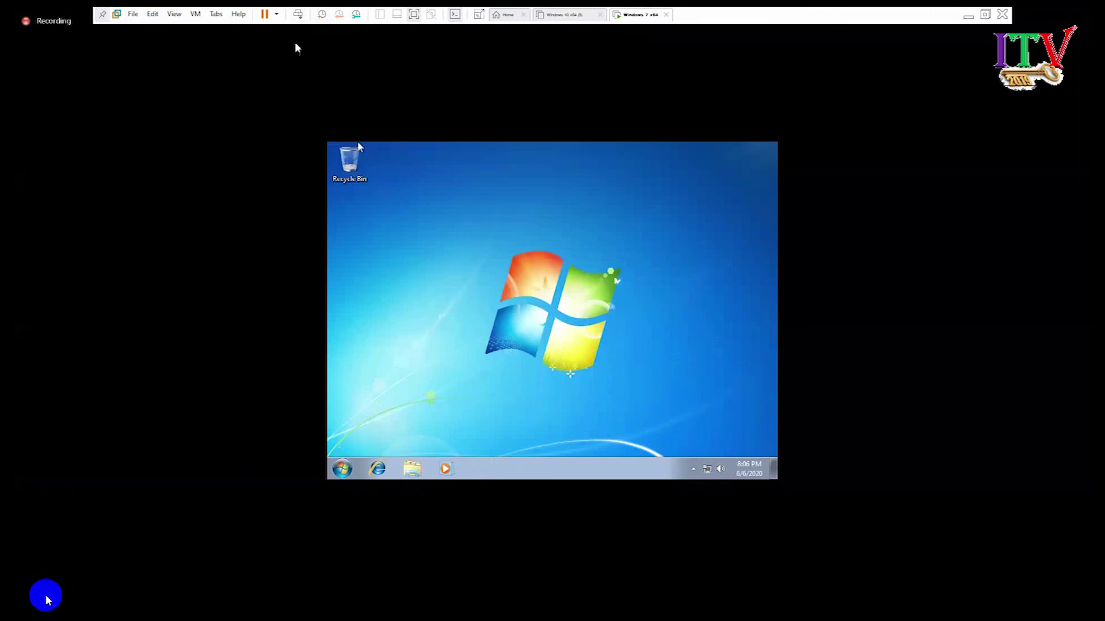
Connect the VMware Tools installer CD to the Windows 7 x64 virtual machine again and unpin the full-screen toolbar
click(388, 206)
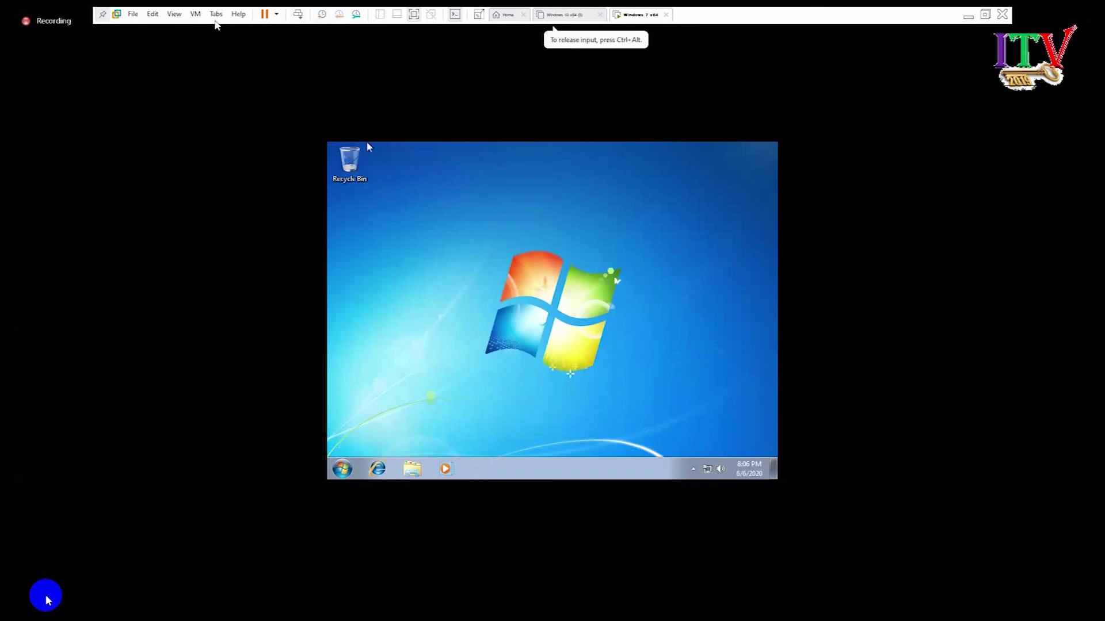
click(195, 13)
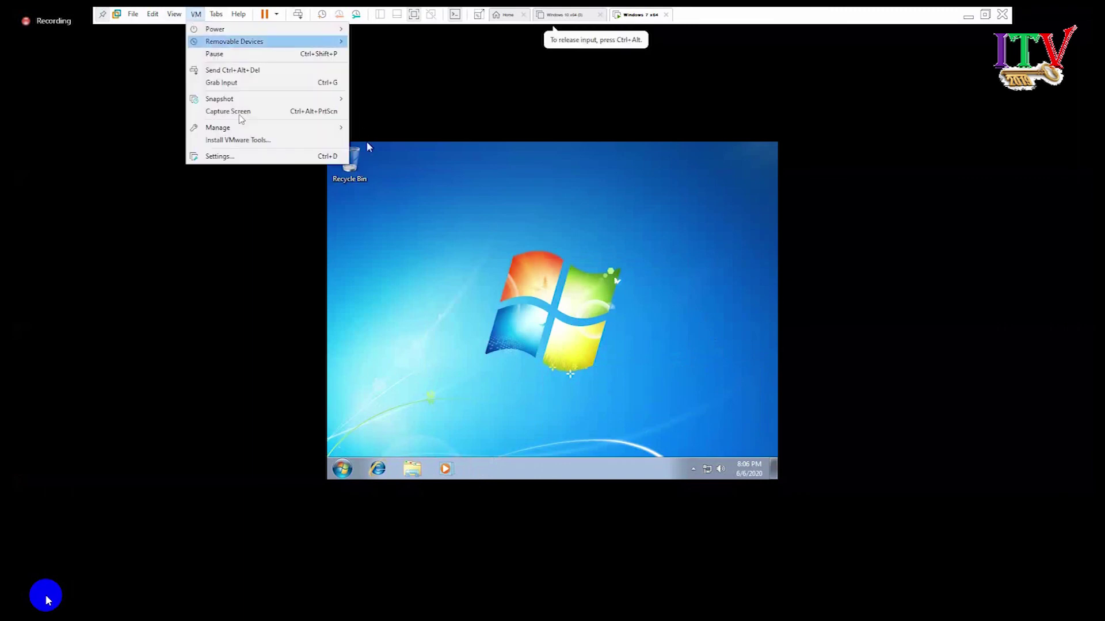
click(263, 141)
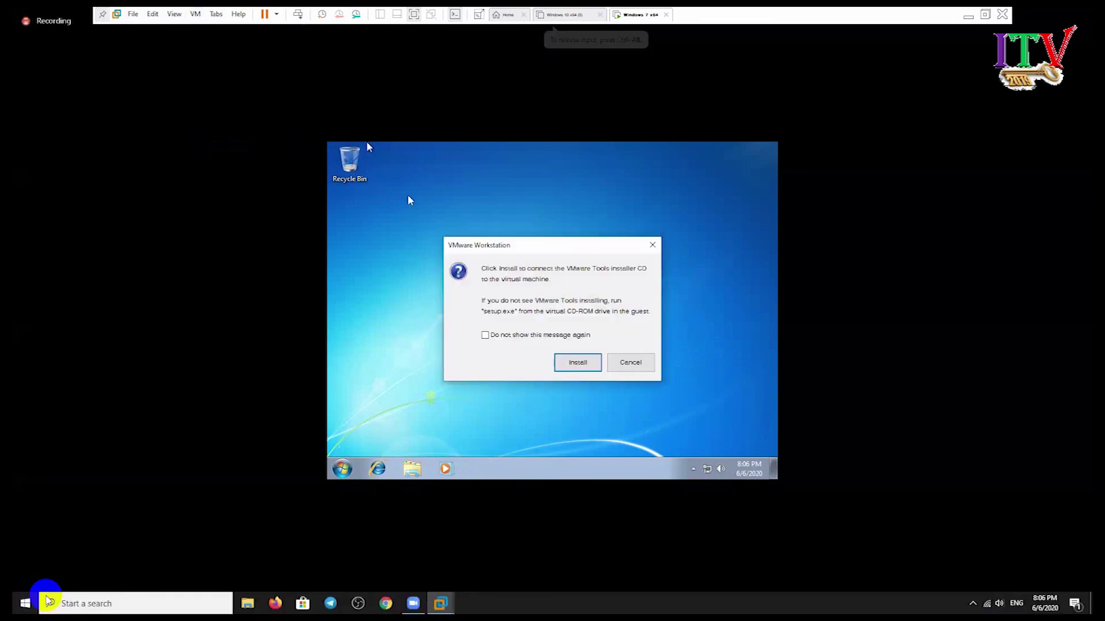
click(576, 364)
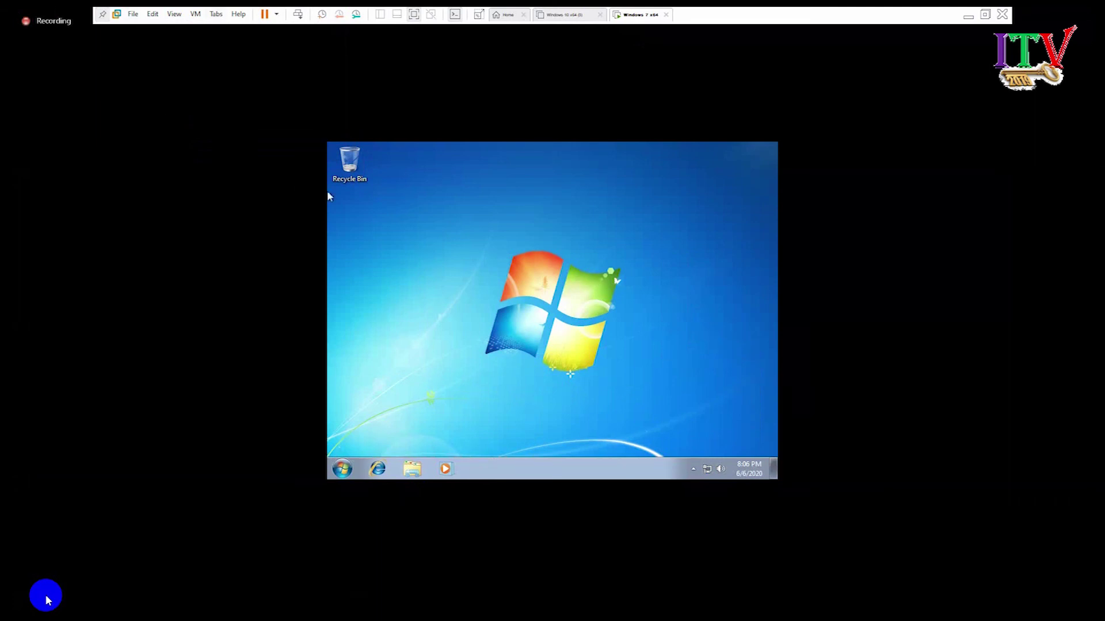
click(103, 15)
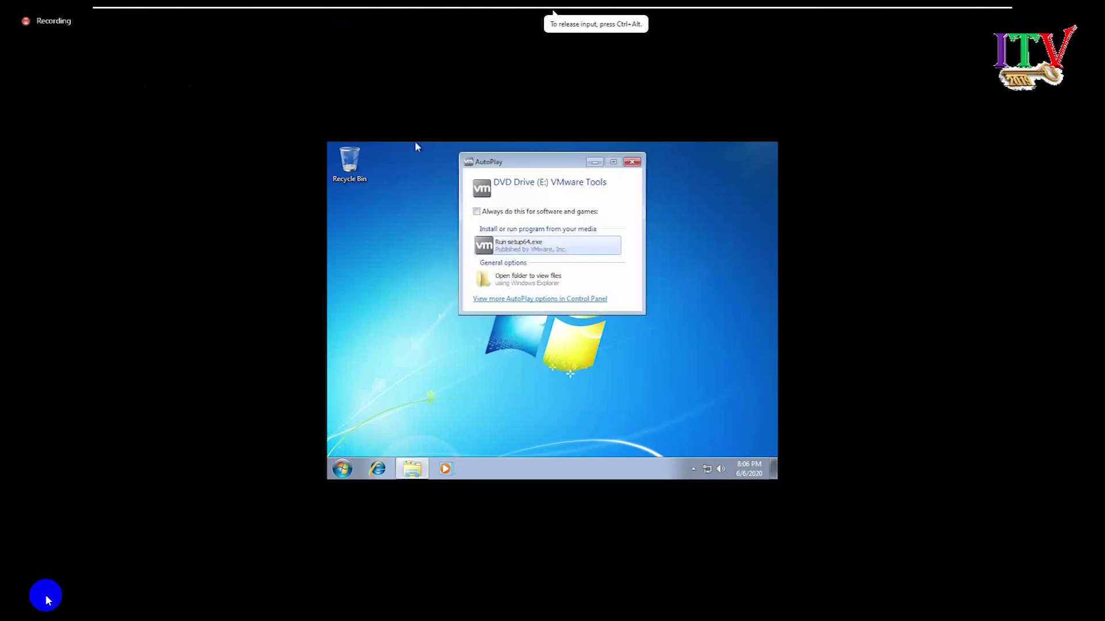
Try running setup64.exe from the VMware Tools disc again with administrator approval, and dismiss the setup error
click(525, 247)
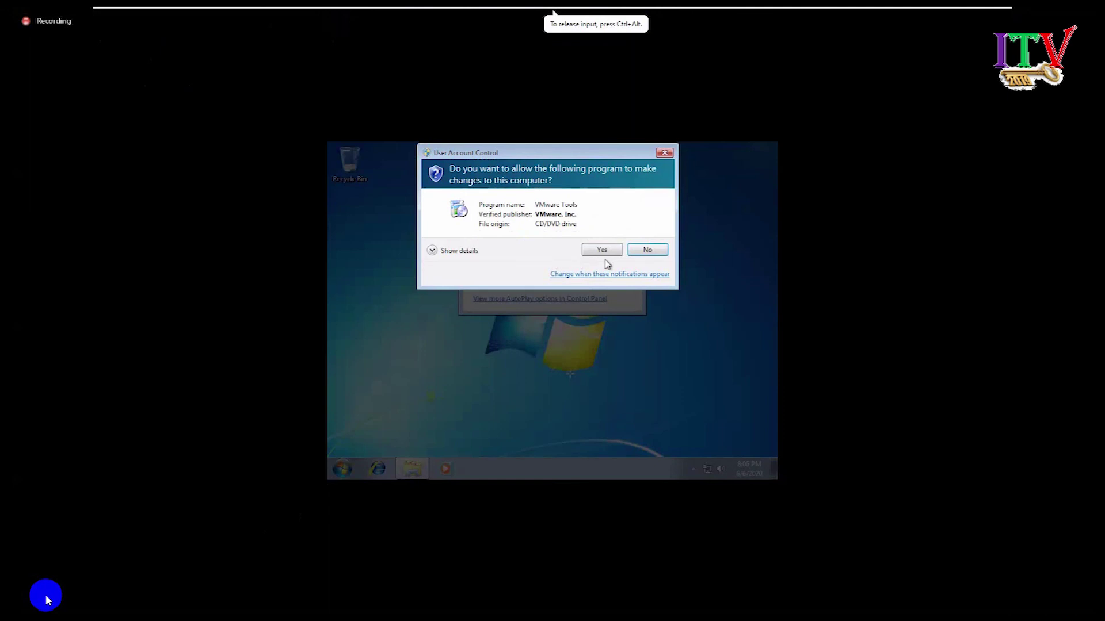
click(607, 253)
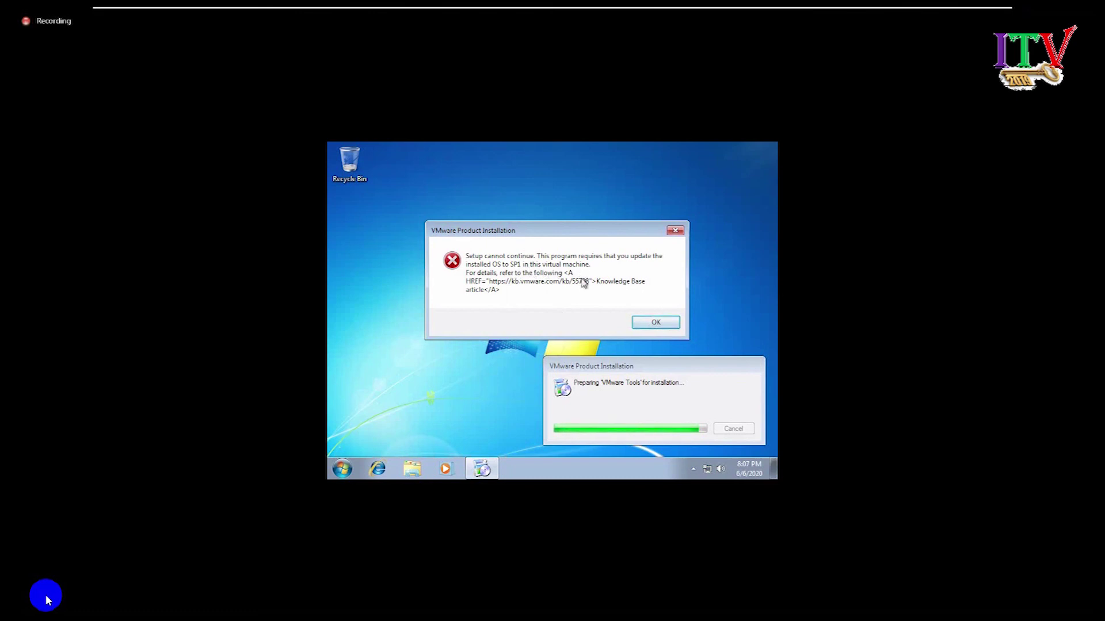
click(656, 323)
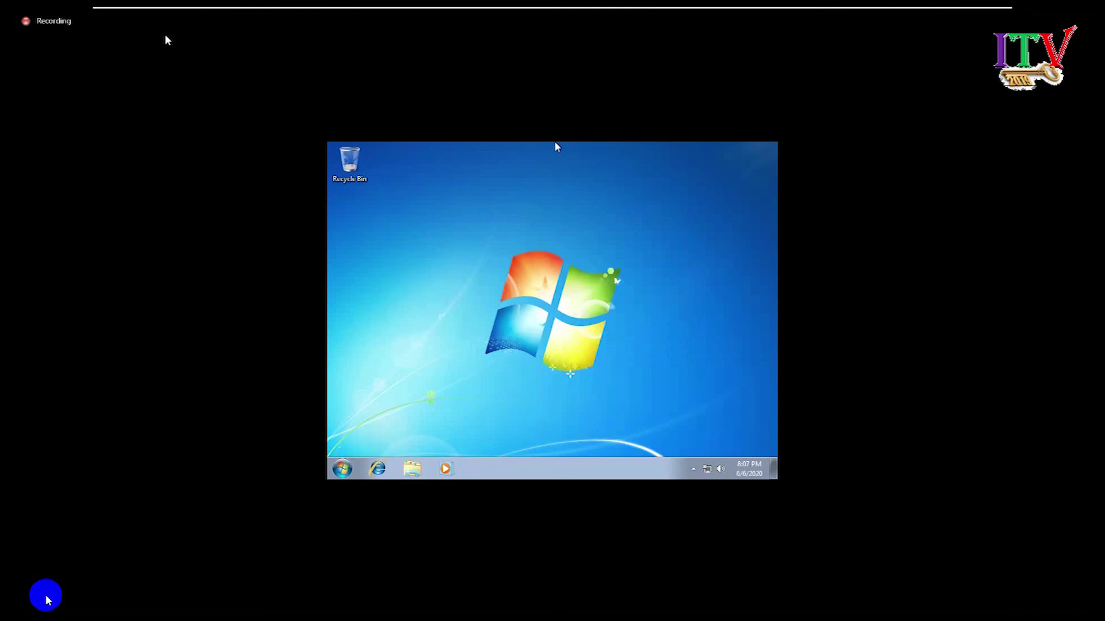
Run setup.exe from the CD_ROM disc, start the Windows 7 installation and choose to go online for the latest updates
mouse_move(144, 11)
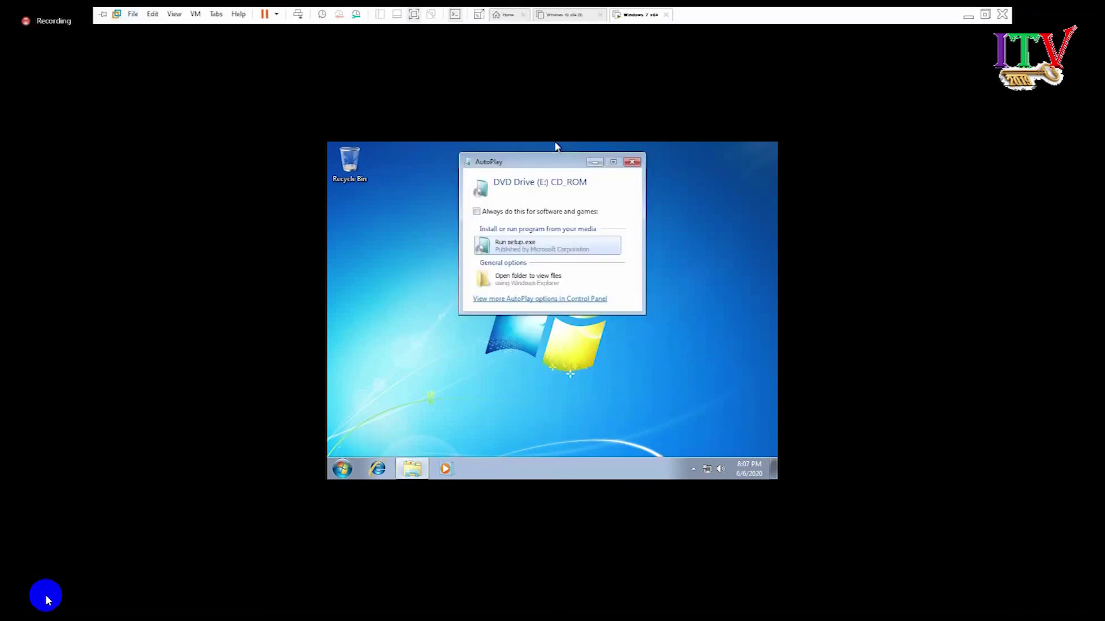
click(556, 147)
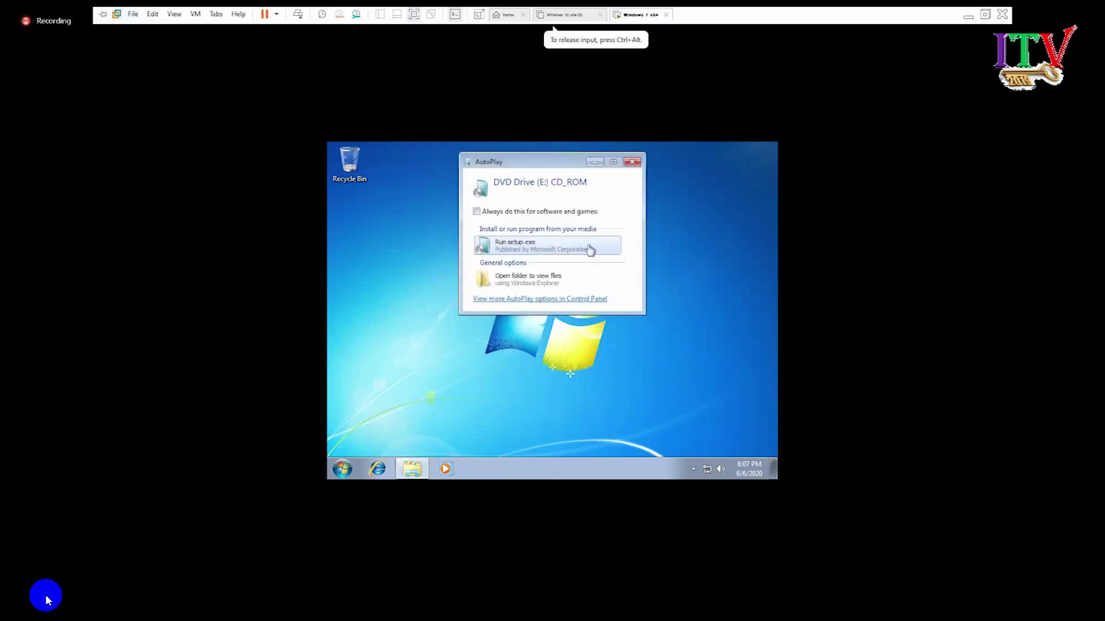
click(519, 245)
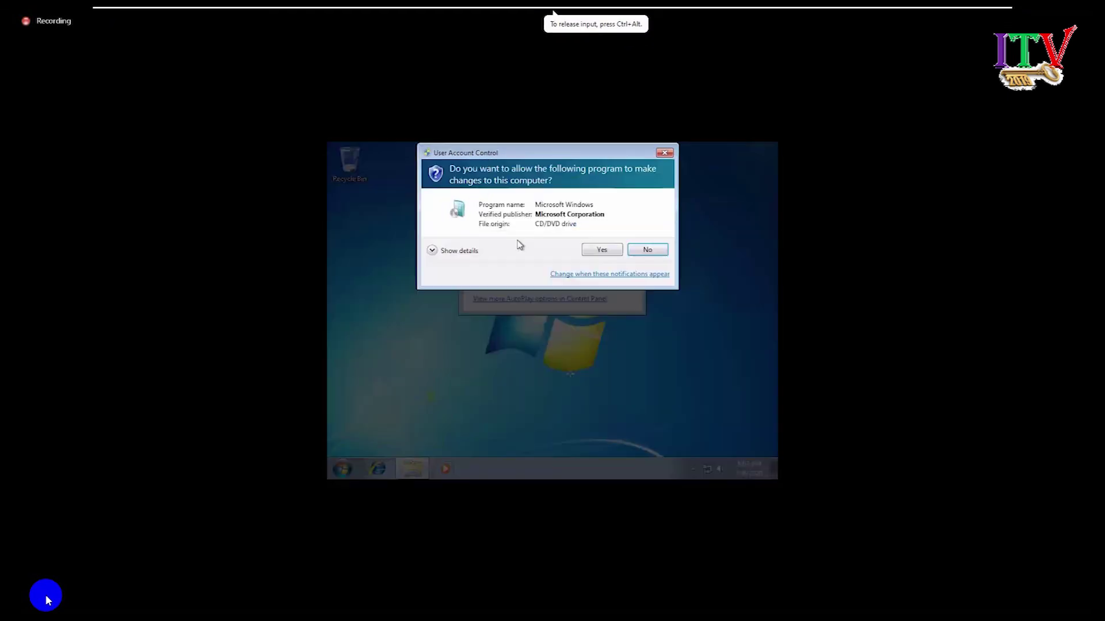
click(601, 253)
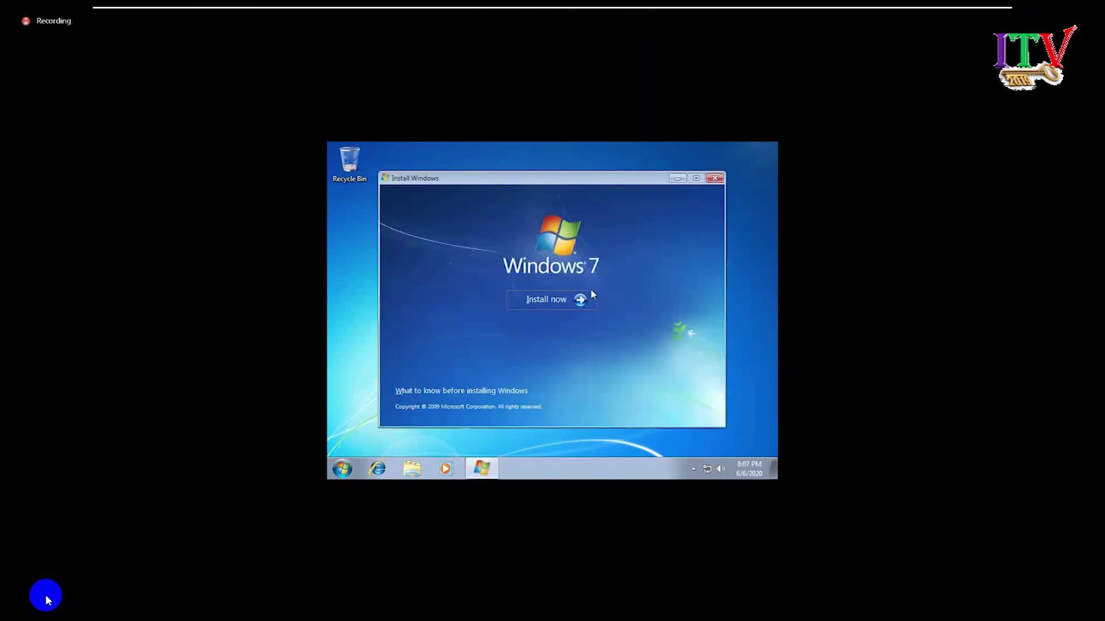
click(557, 305)
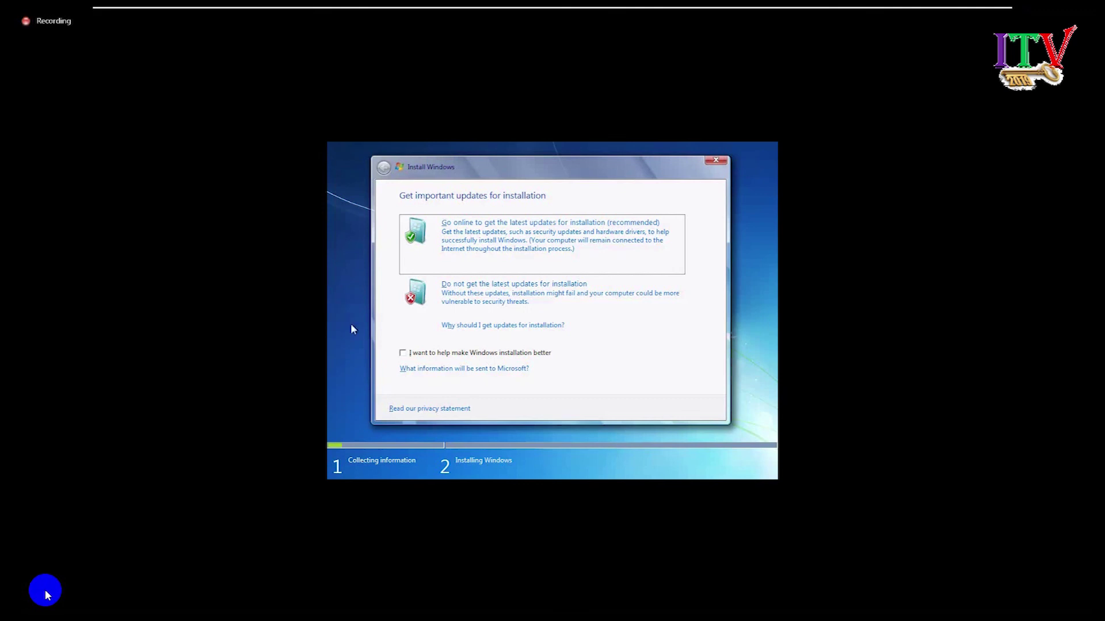
click(606, 240)
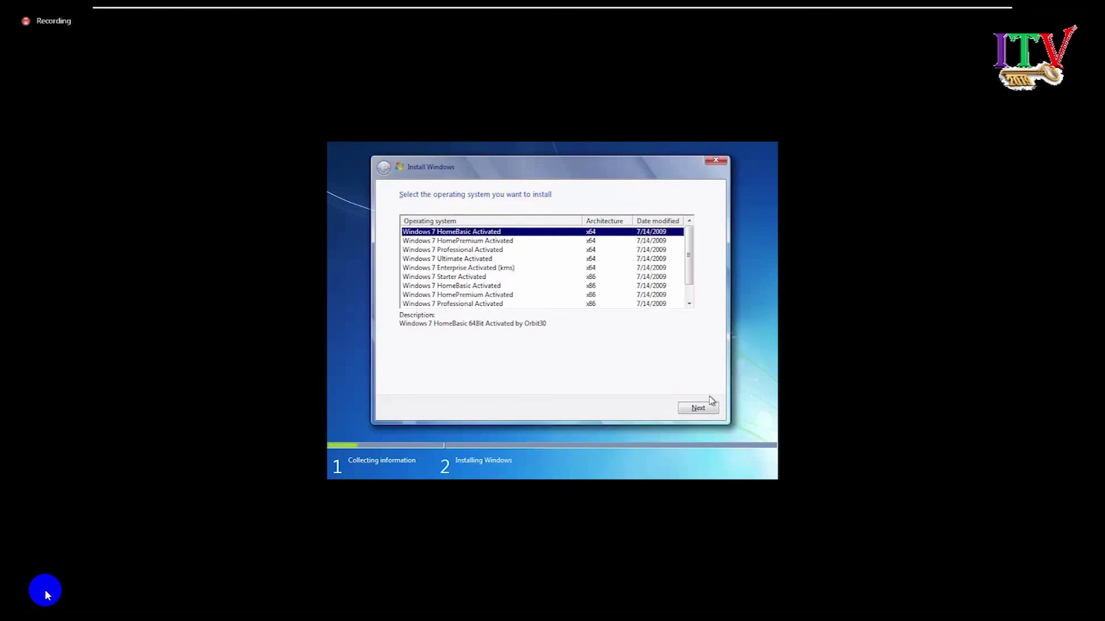
Cancel the Windows 7 installation at the operating system selection and close the Install Windows window
click(715, 162)
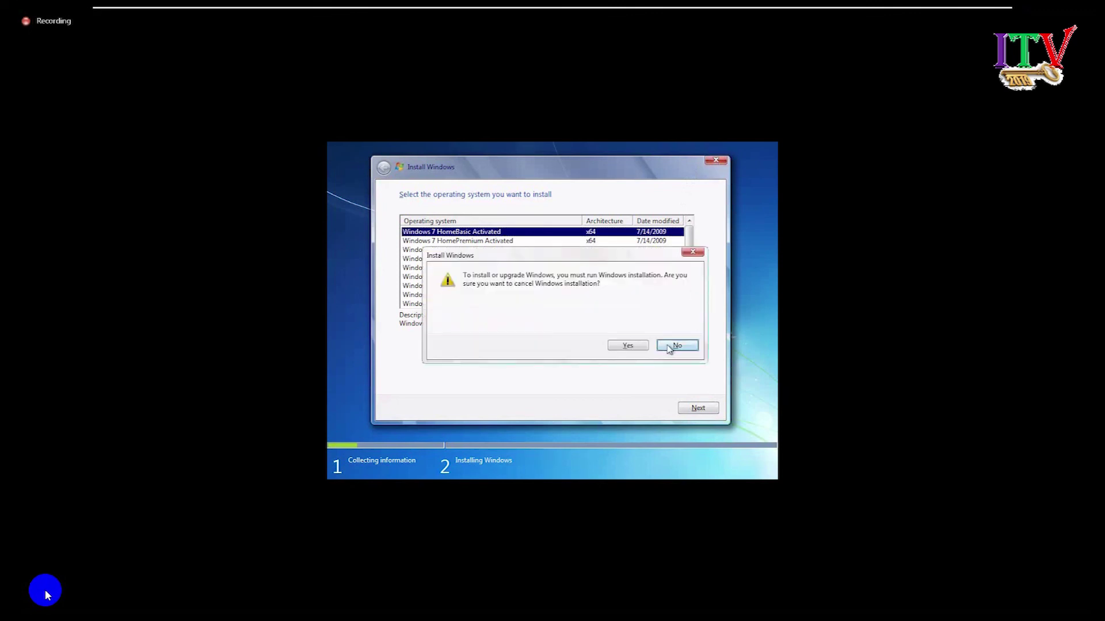
click(635, 346)
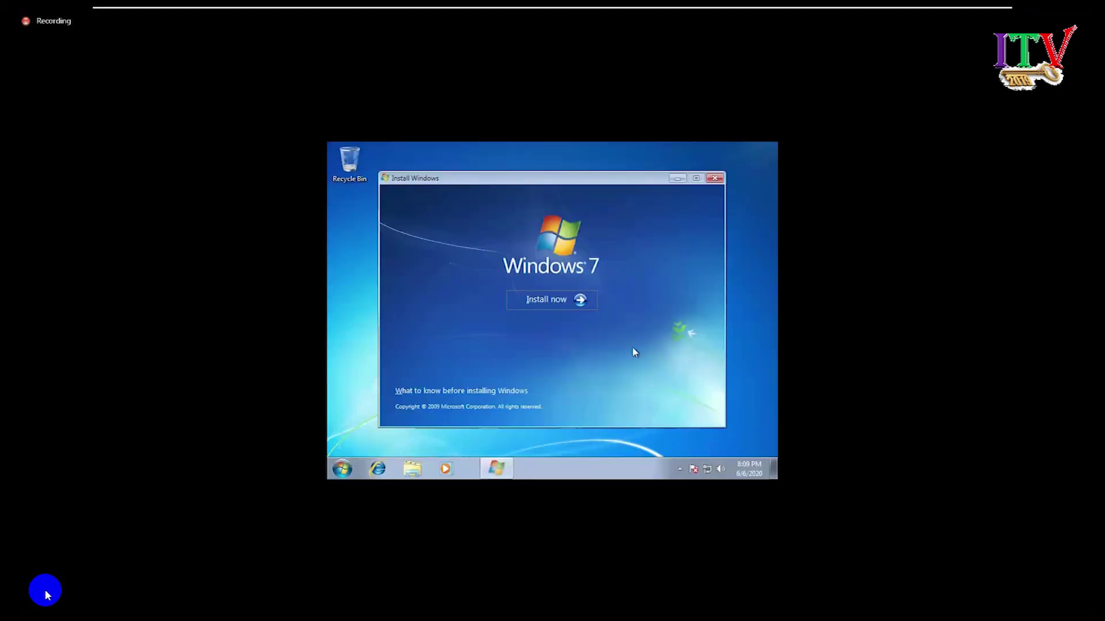
click(715, 178)
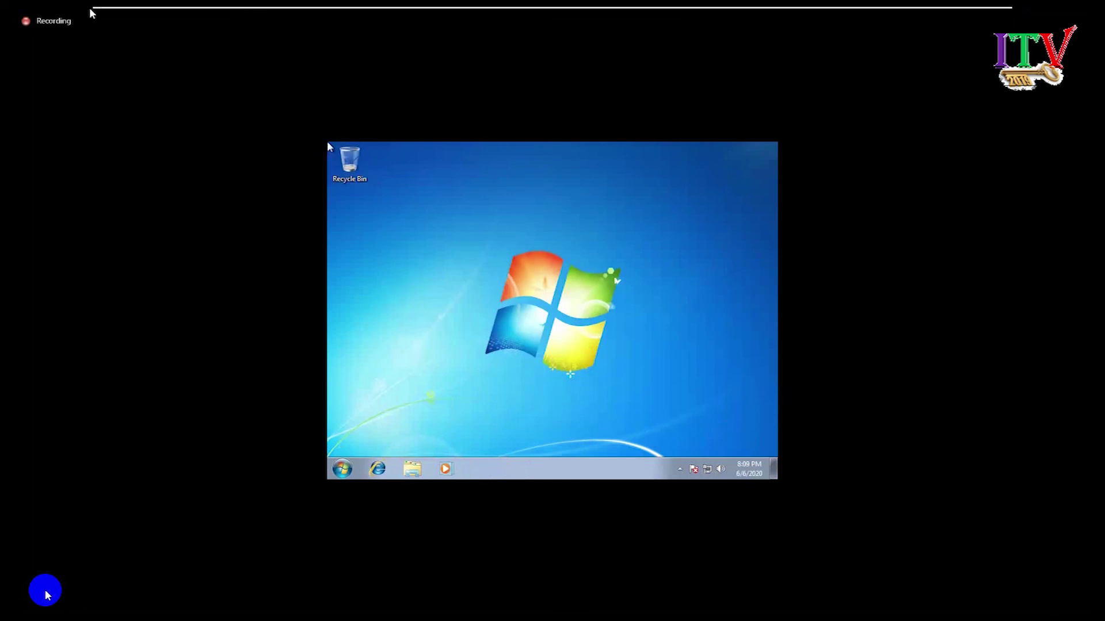
Leave the full-screen virtual machine for the host desktop and bring up the Zoom meeting controls
mouse_move(92, 13)
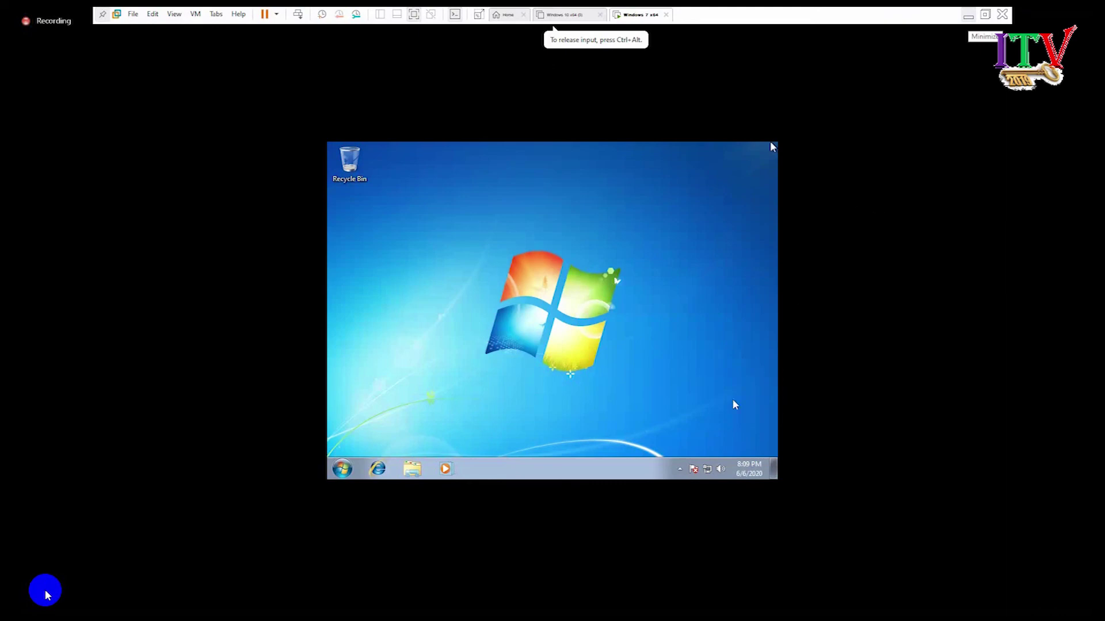
key(super+d)
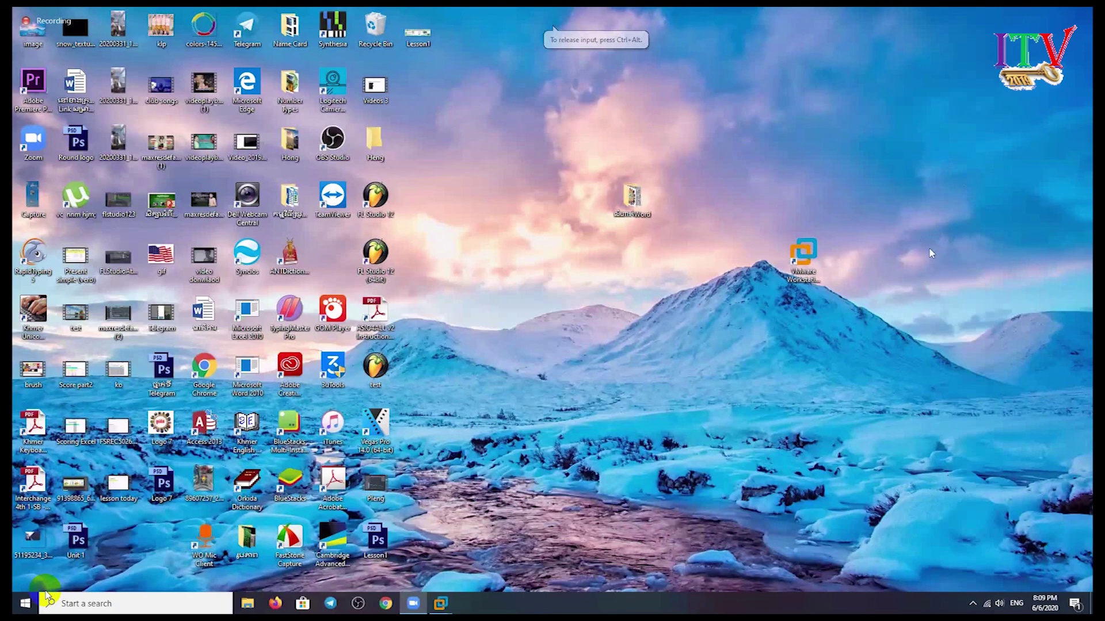
mouse_move(43, 592)
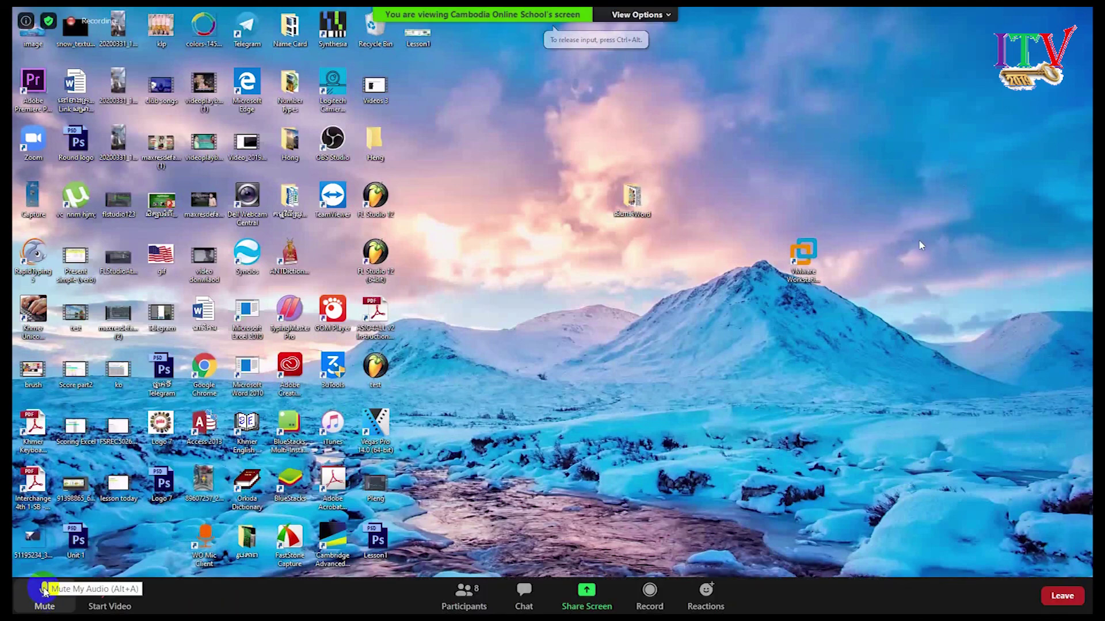